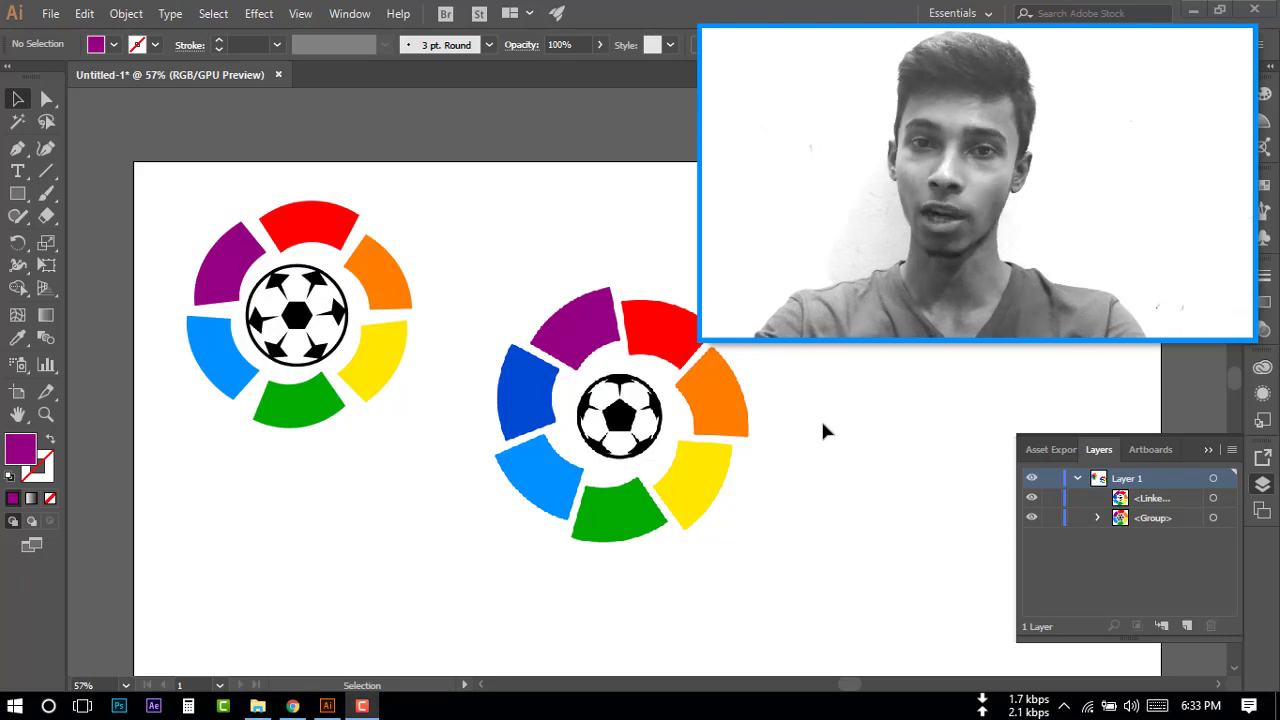
Scale the traced rainbow logo group down about its centre and park it top-left.
scroll(823, 430, down, 1)
scroll(823, 430, down, 1)
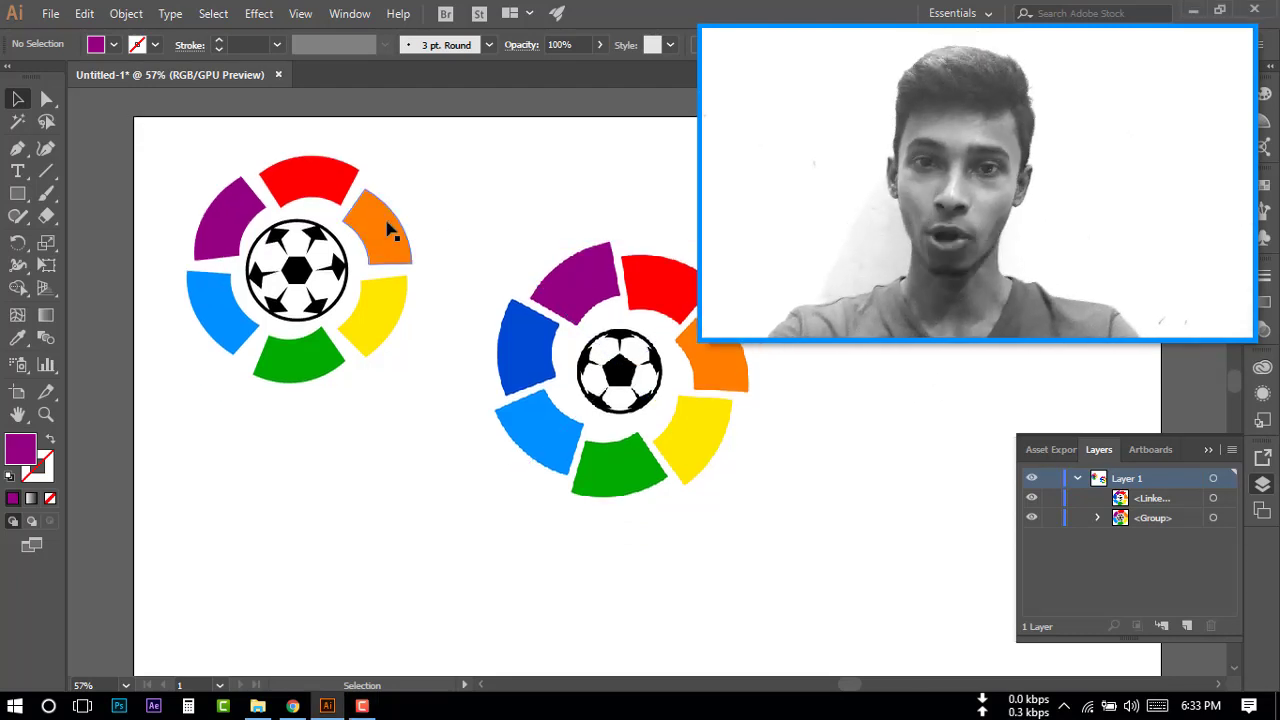
drag(179, 174, 391, 372)
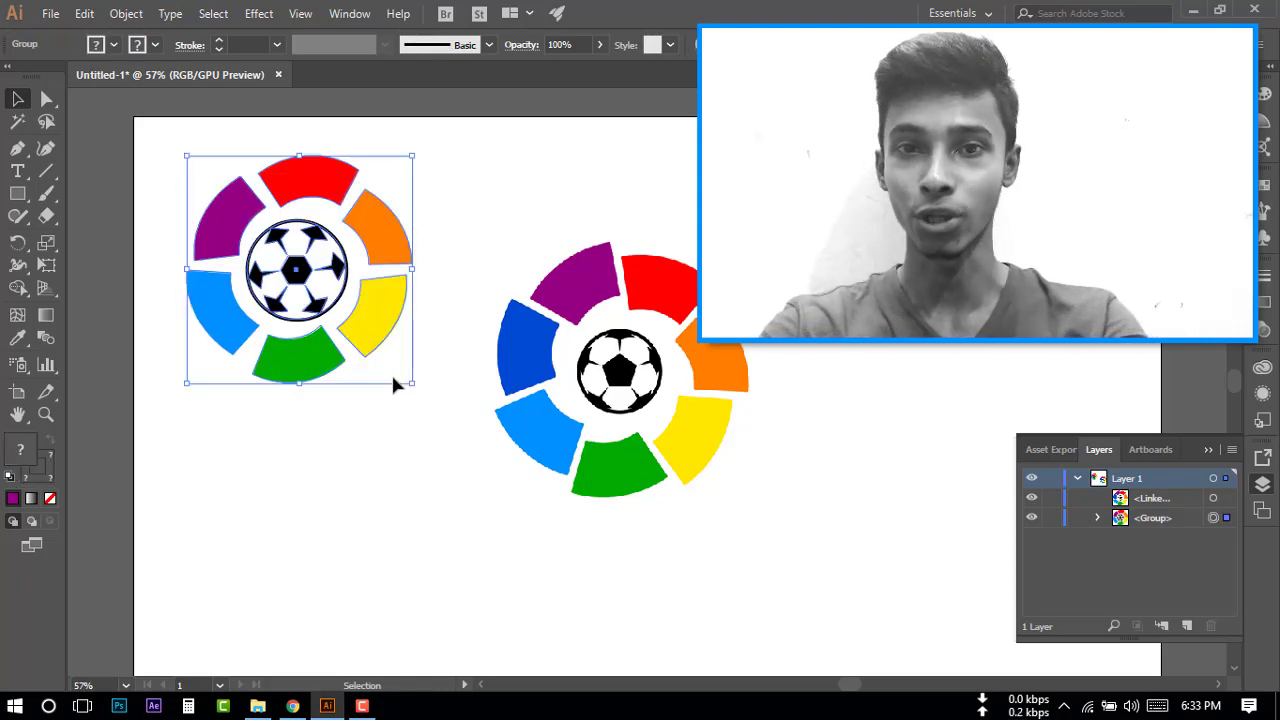
mouse_move(374, 304)
mouse_down()
mouse_move(381, 341)
mouse_move(370, 333)
mouse_up()
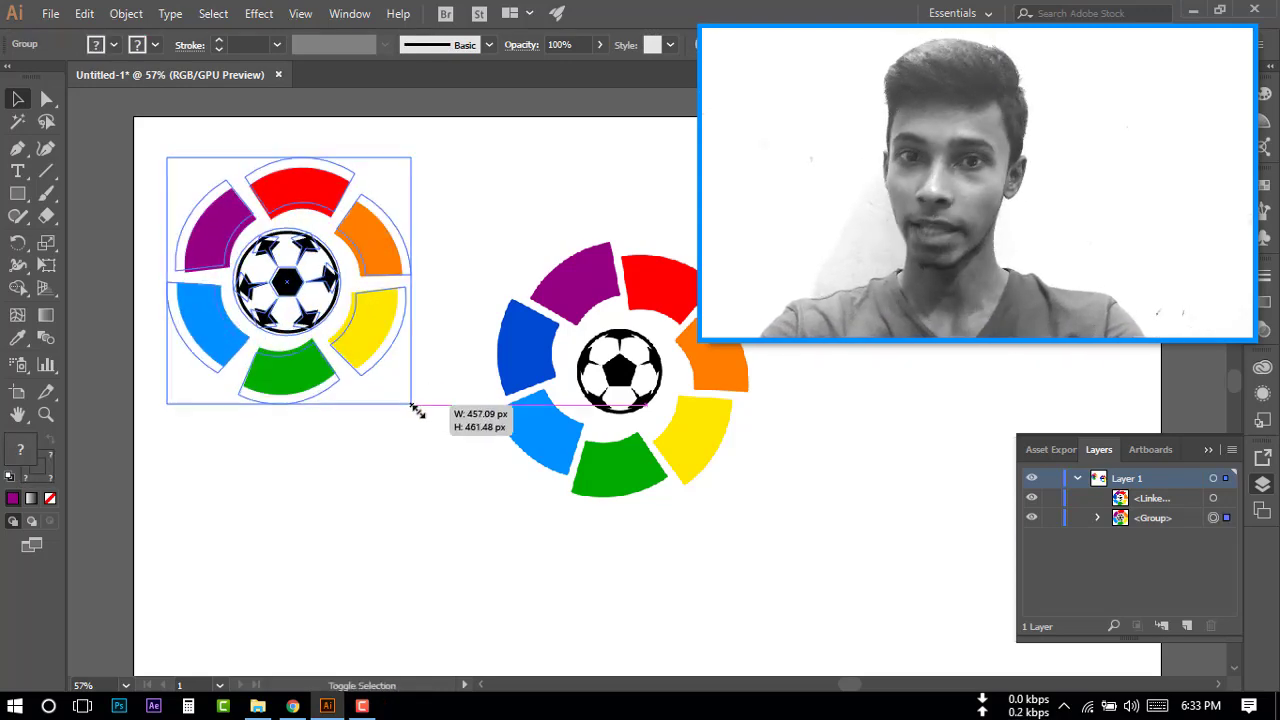
mouse_move(404, 398)
mouse_down()
mouse_move(428, 426)
mouse_move(368, 362)
mouse_up()
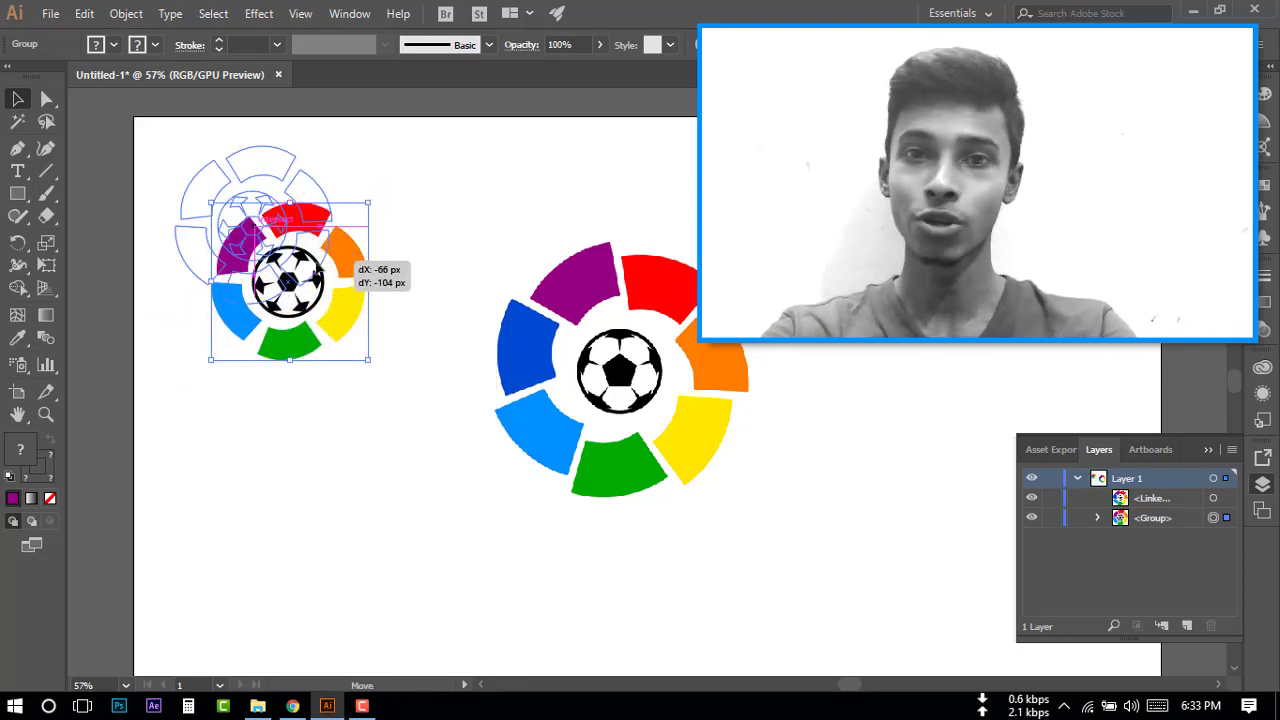
drag(350, 316, 314, 259)
click(437, 255)
click(735, 493)
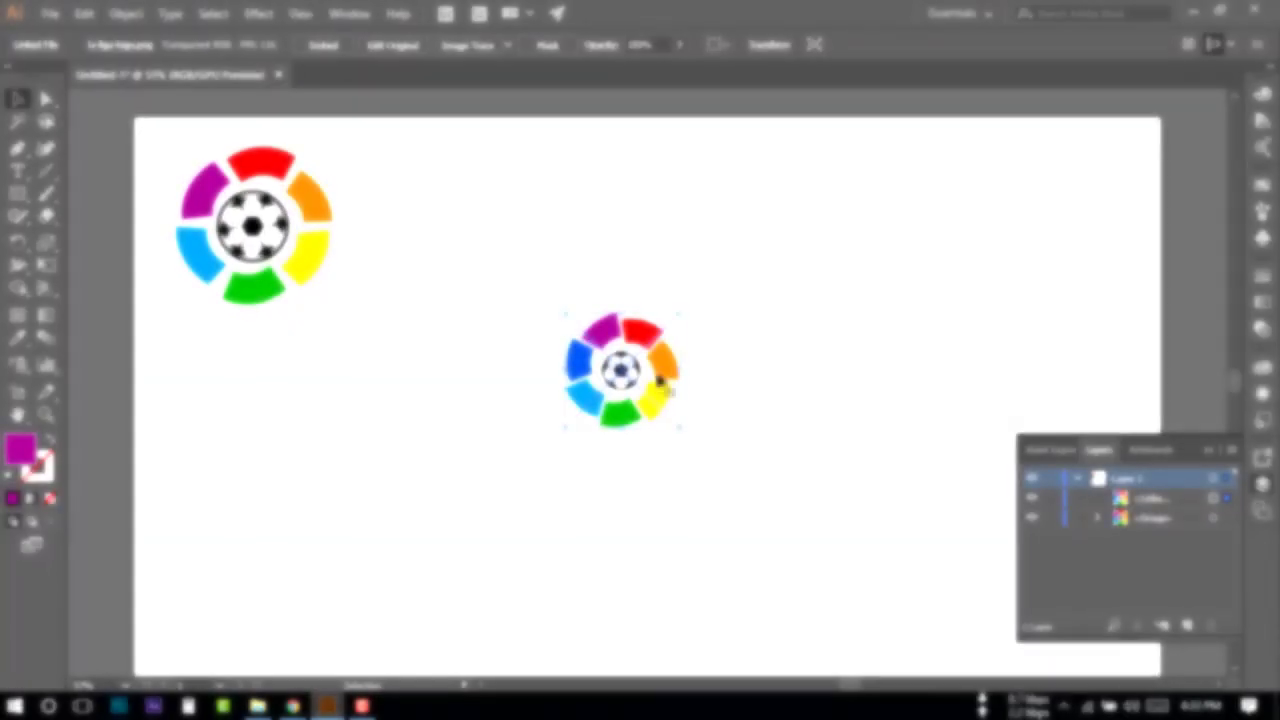
Park the la-liga-logo.png reference image in the artboard's top-right corner.
drag(638, 382, 1100, 190)
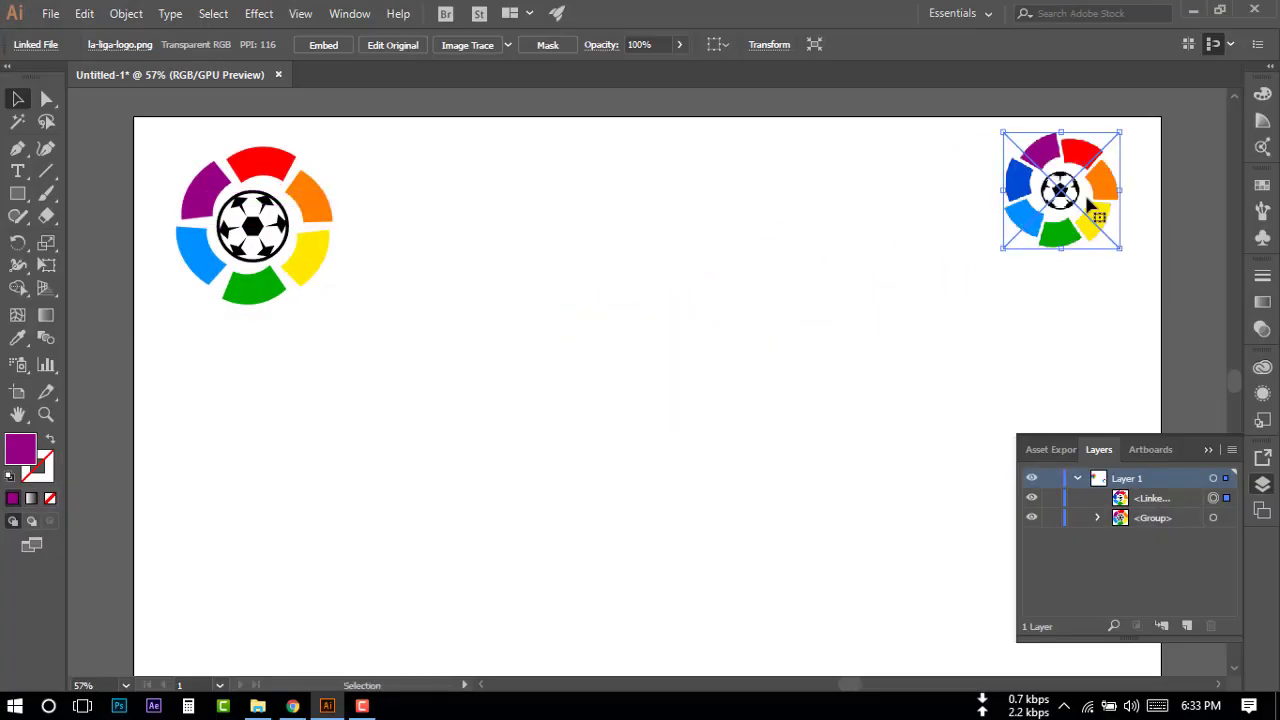
click(898, 281)
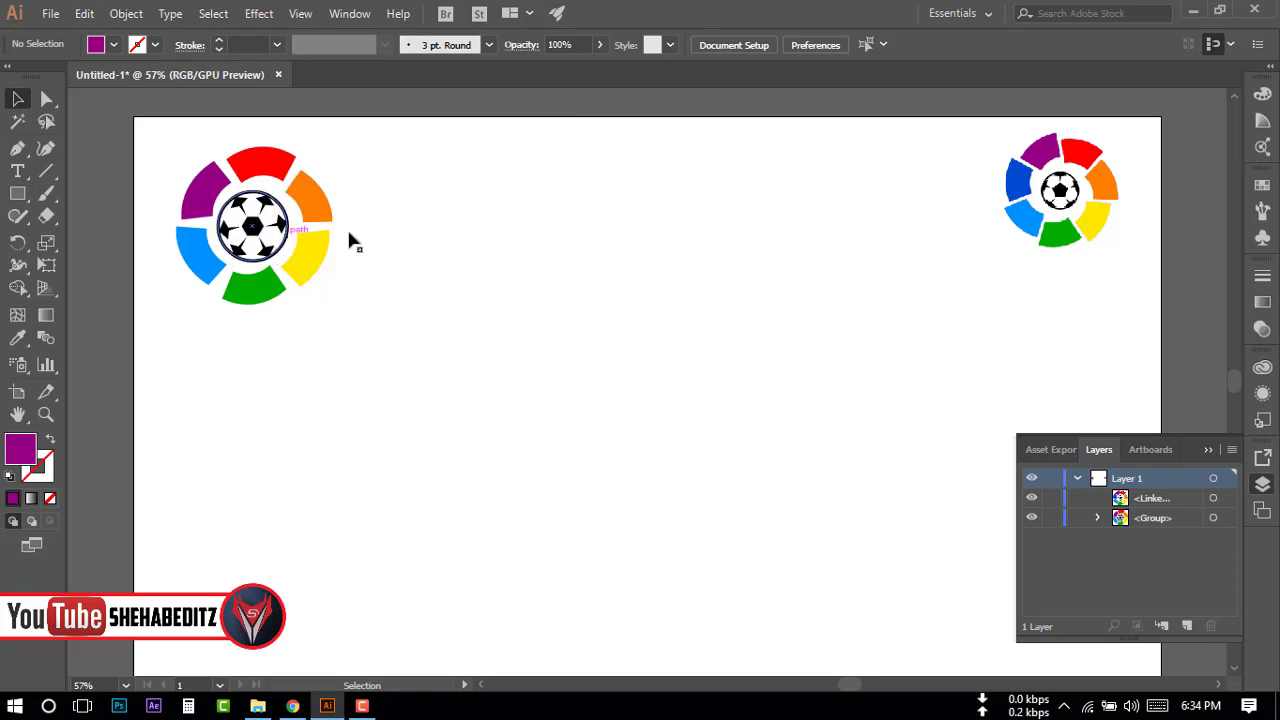
Set up the Ellipse Tool with fill None and a black 6 pt stroke.
click(16, 196)
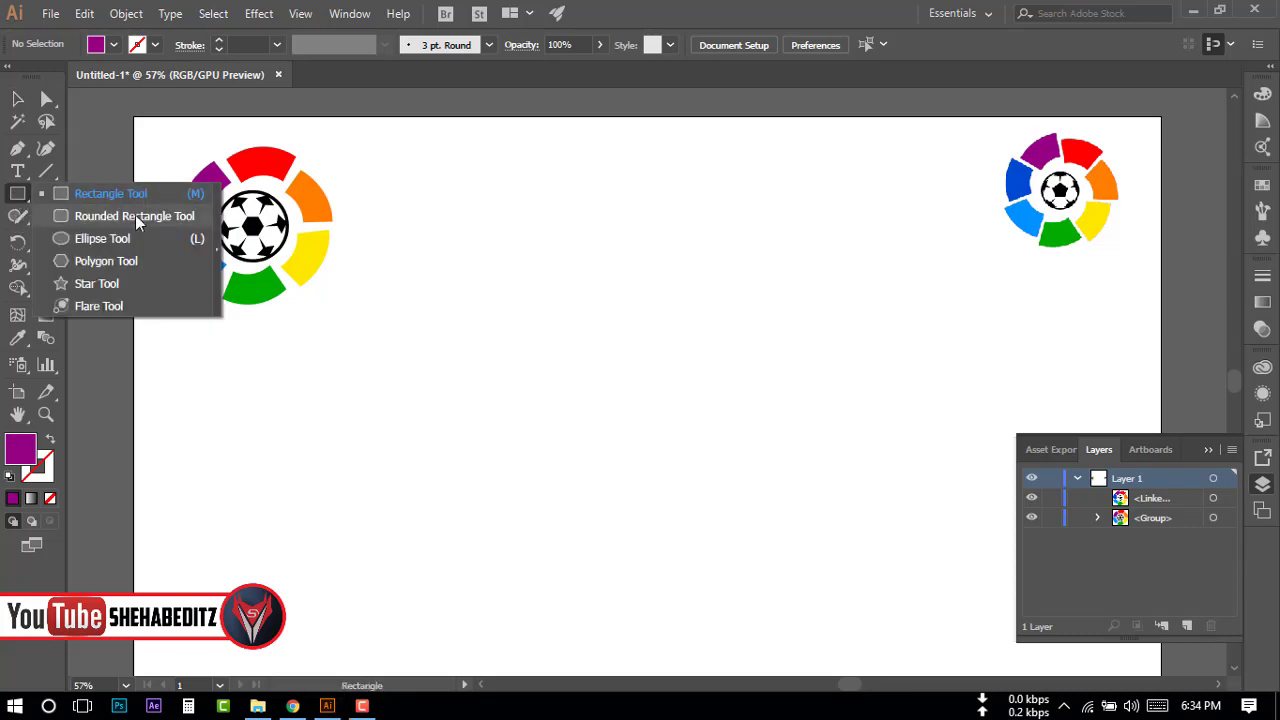
click(91, 238)
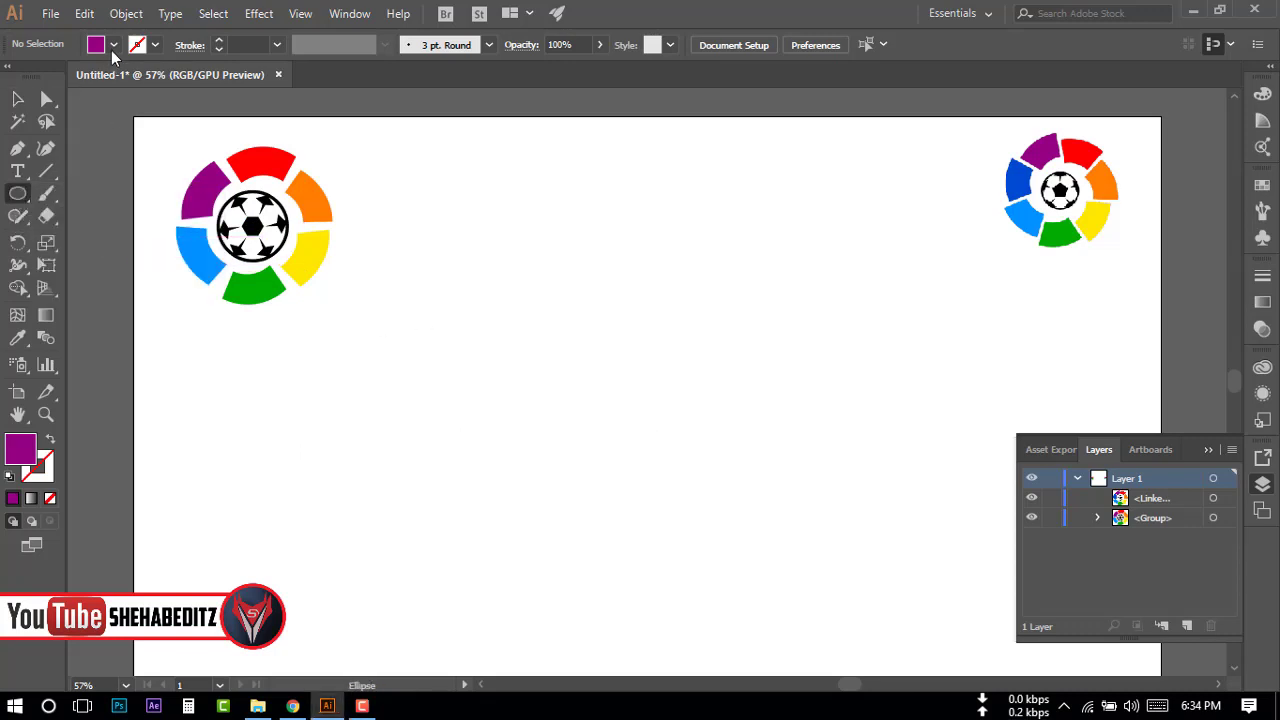
click(114, 46)
click(12, 78)
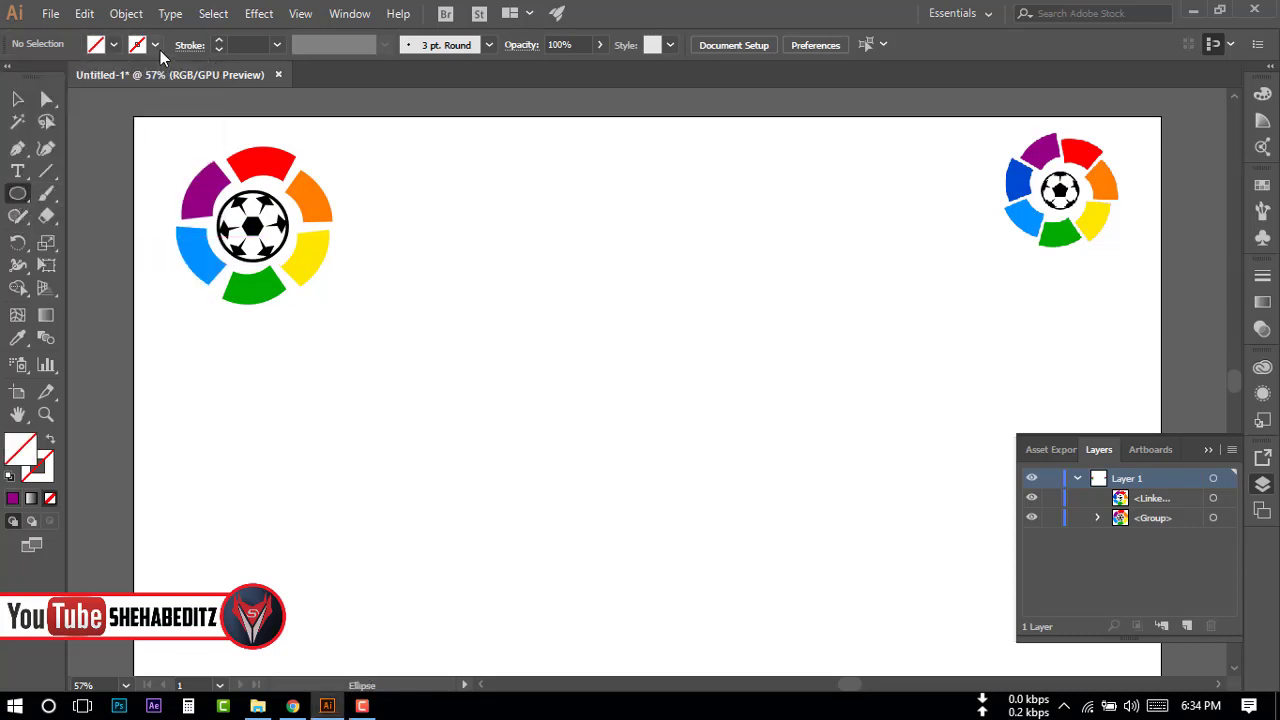
click(155, 45)
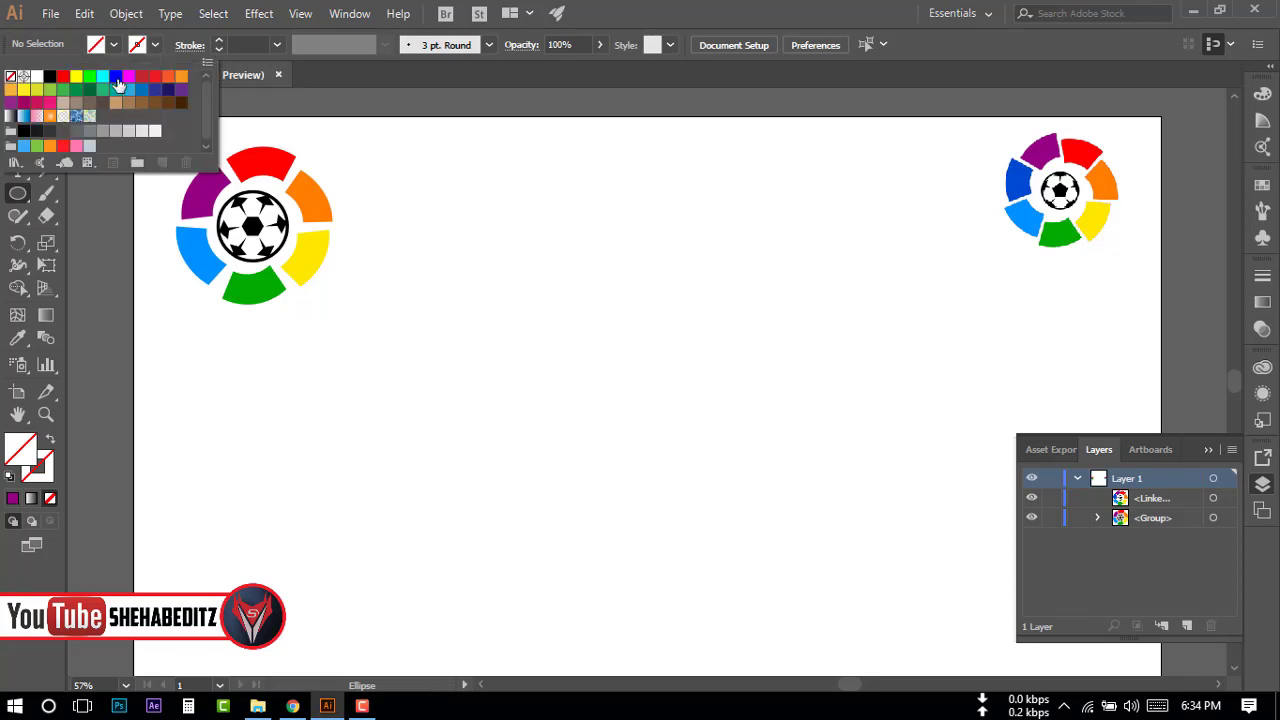
click(49, 76)
click(279, 45)
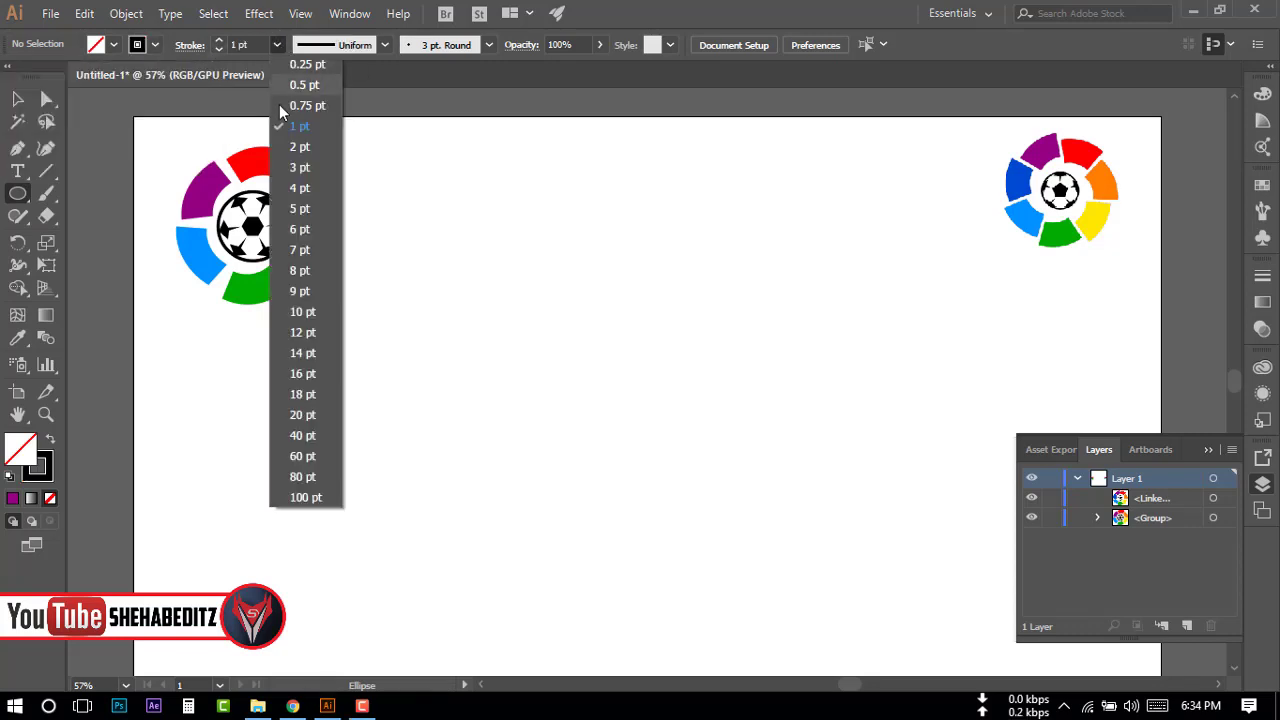
click(285, 229)
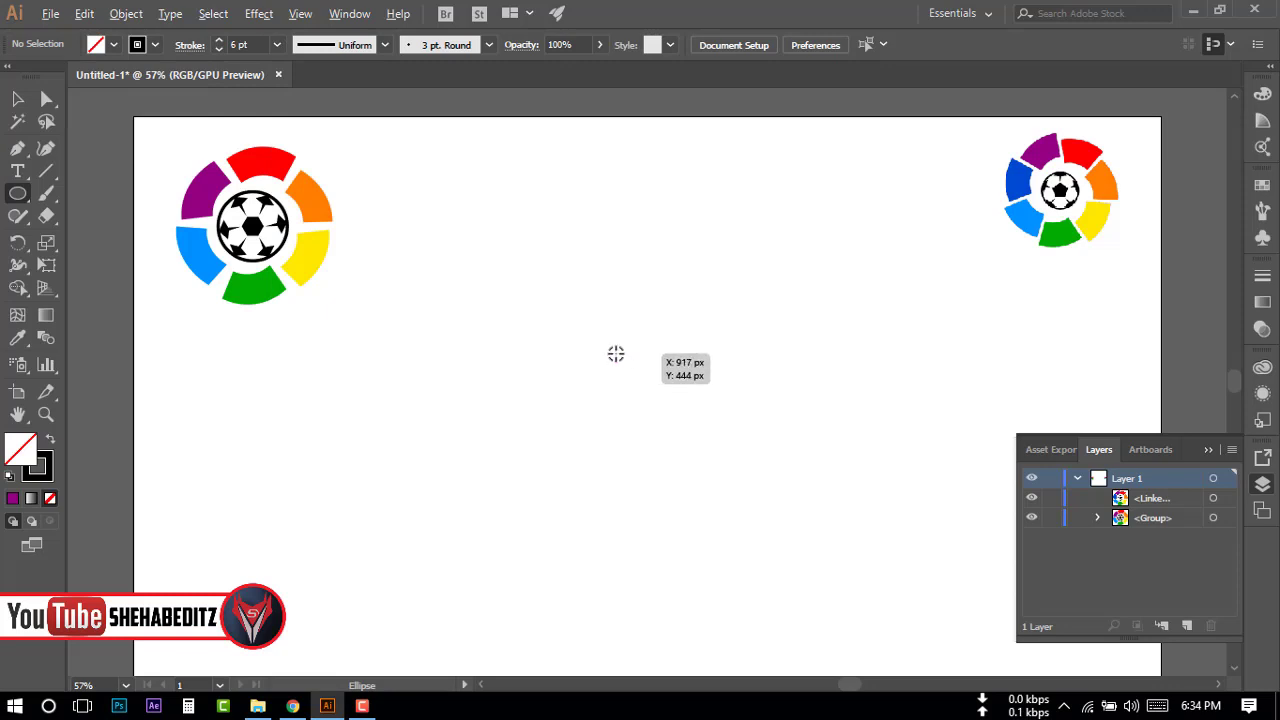
Draw a 320 px circle at the artboard centre and deselect it.
drag(614, 354, 701, 437)
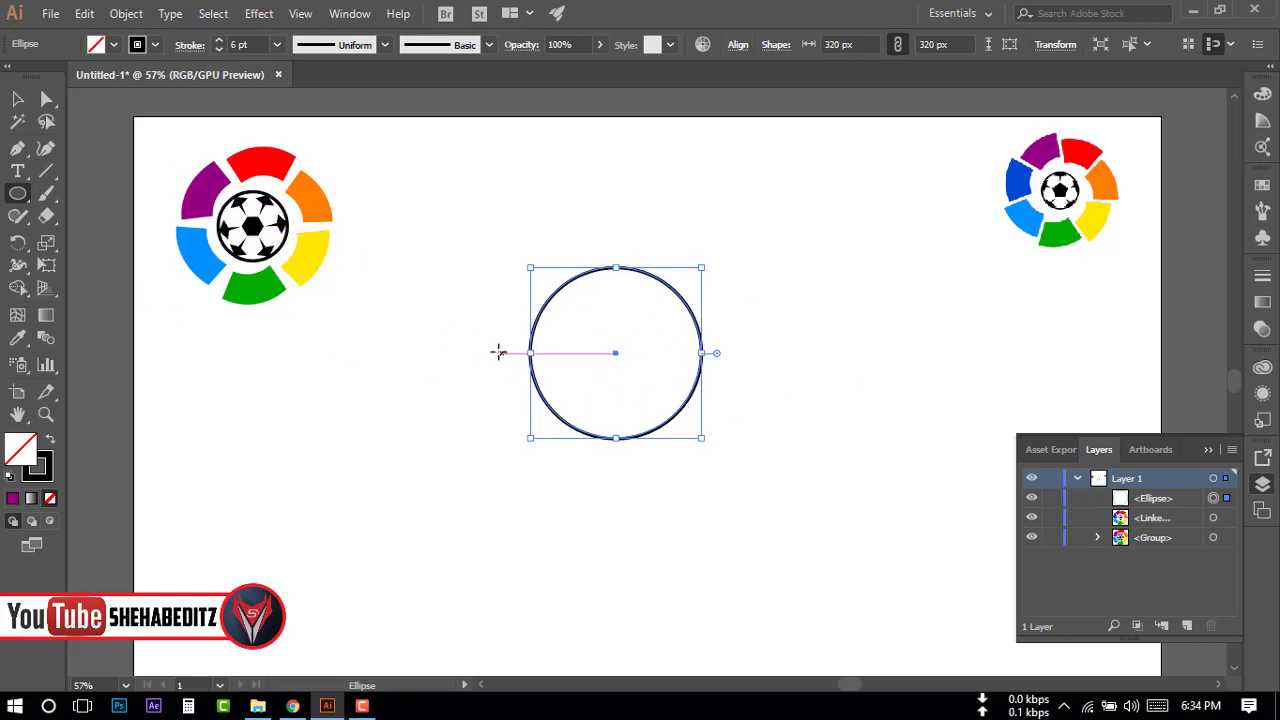
key(v)
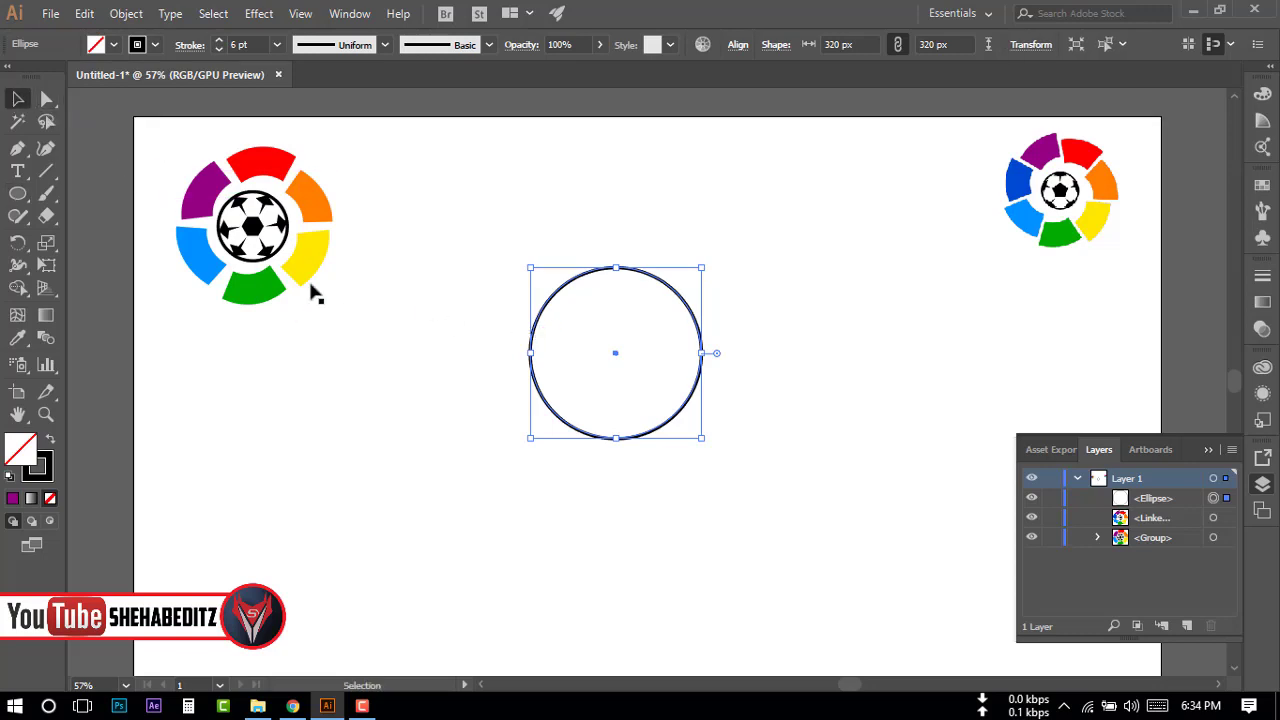
click(448, 381)
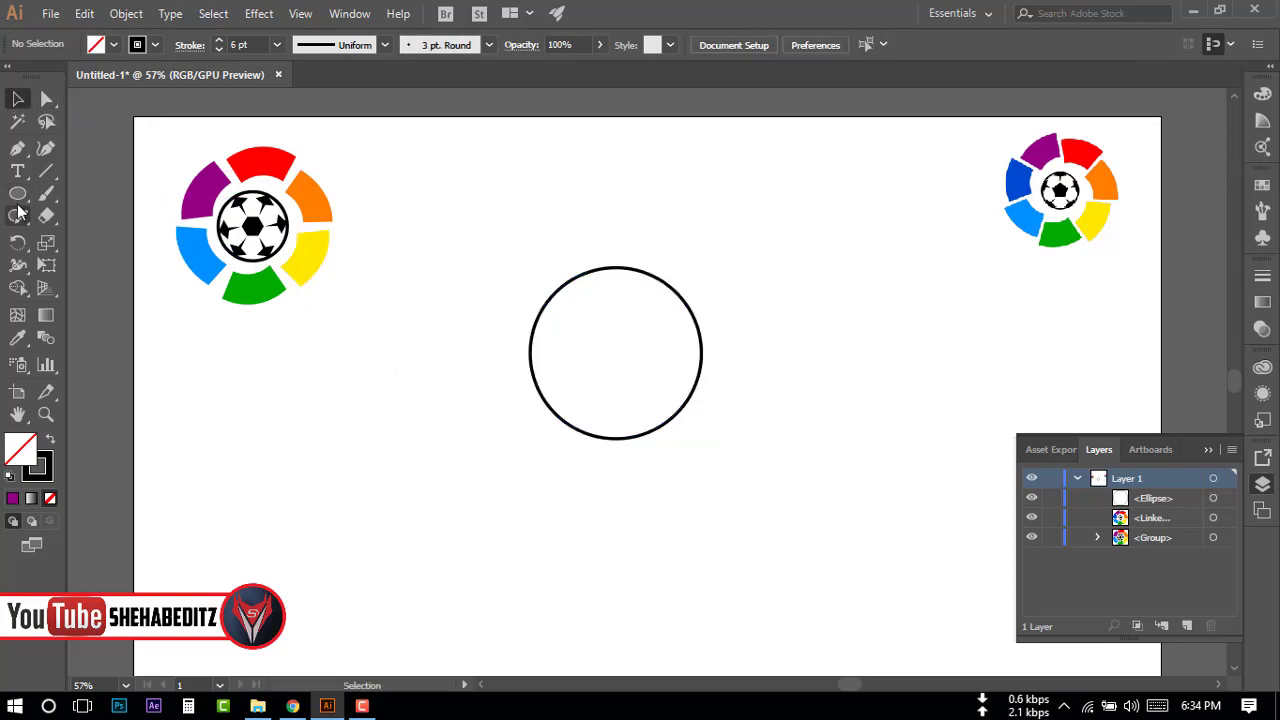
mouse_move(18, 193)
mouse_down()
mouse_move(115, 244)
mouse_move(124, 263)
mouse_up()
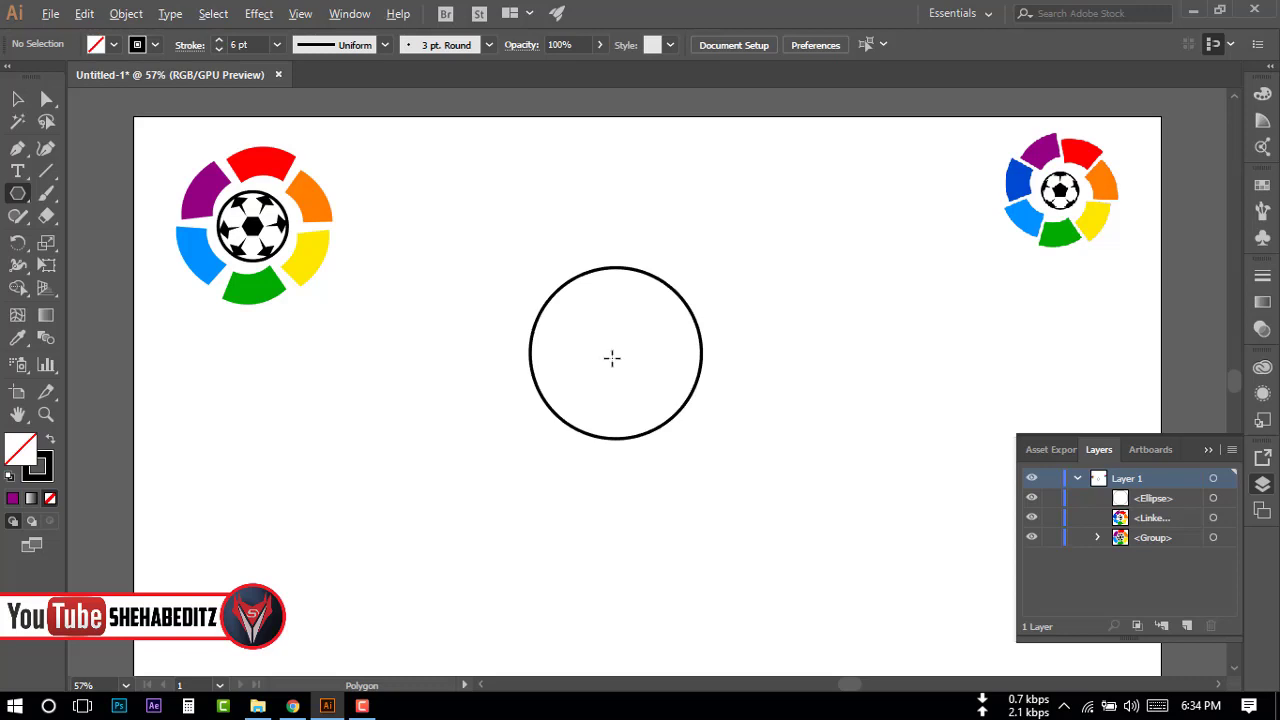
Draw a hexagon inside the circle with no stroke and black fill.
drag(609, 357, 646, 386)
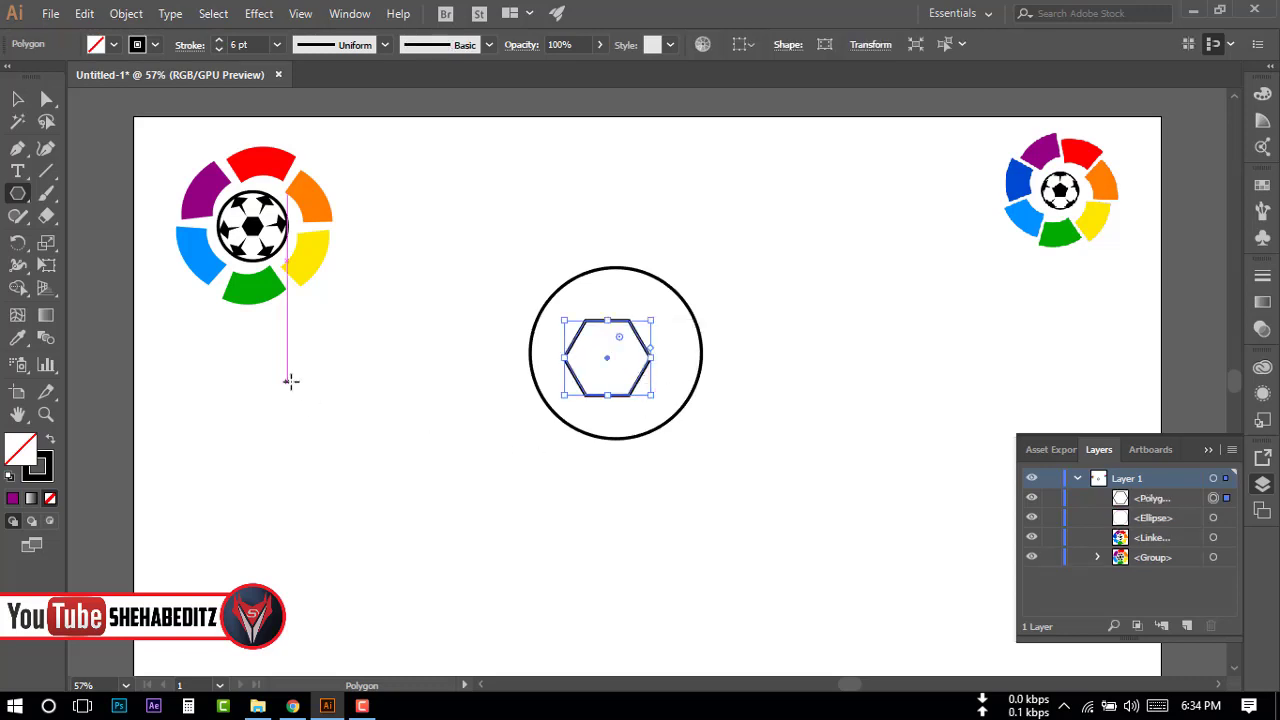
click(154, 46)
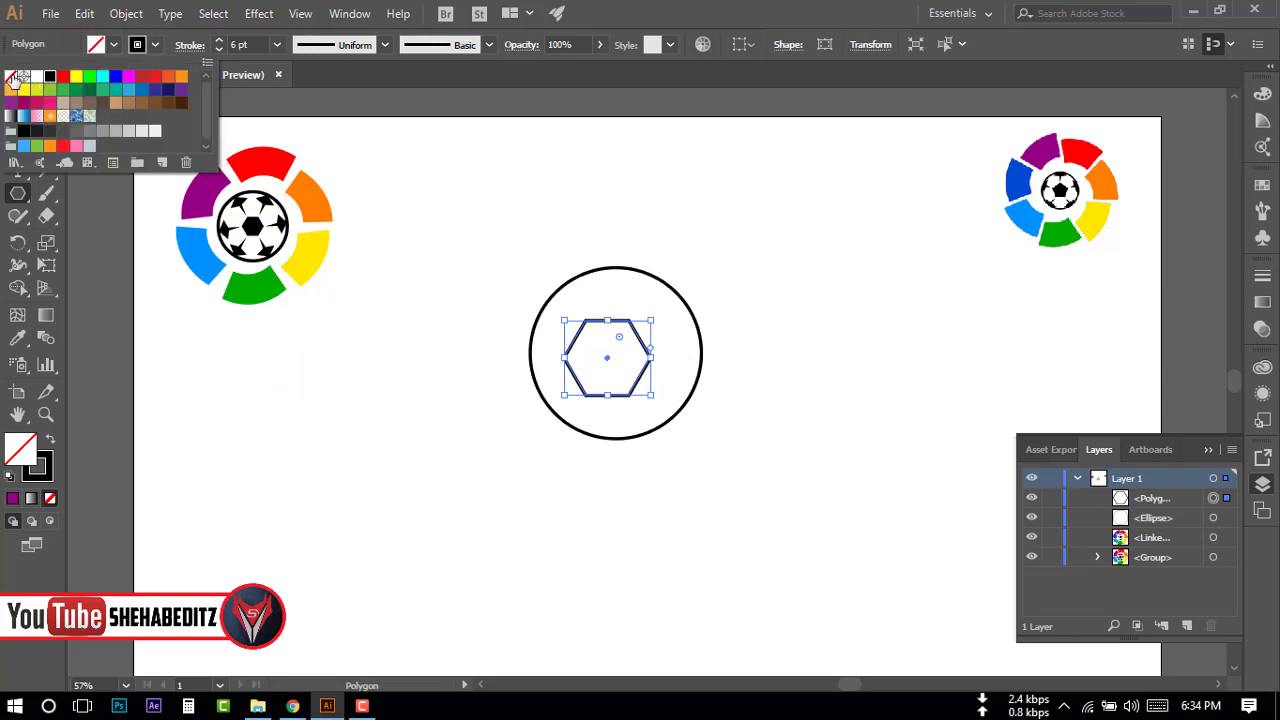
click(10, 76)
click(114, 45)
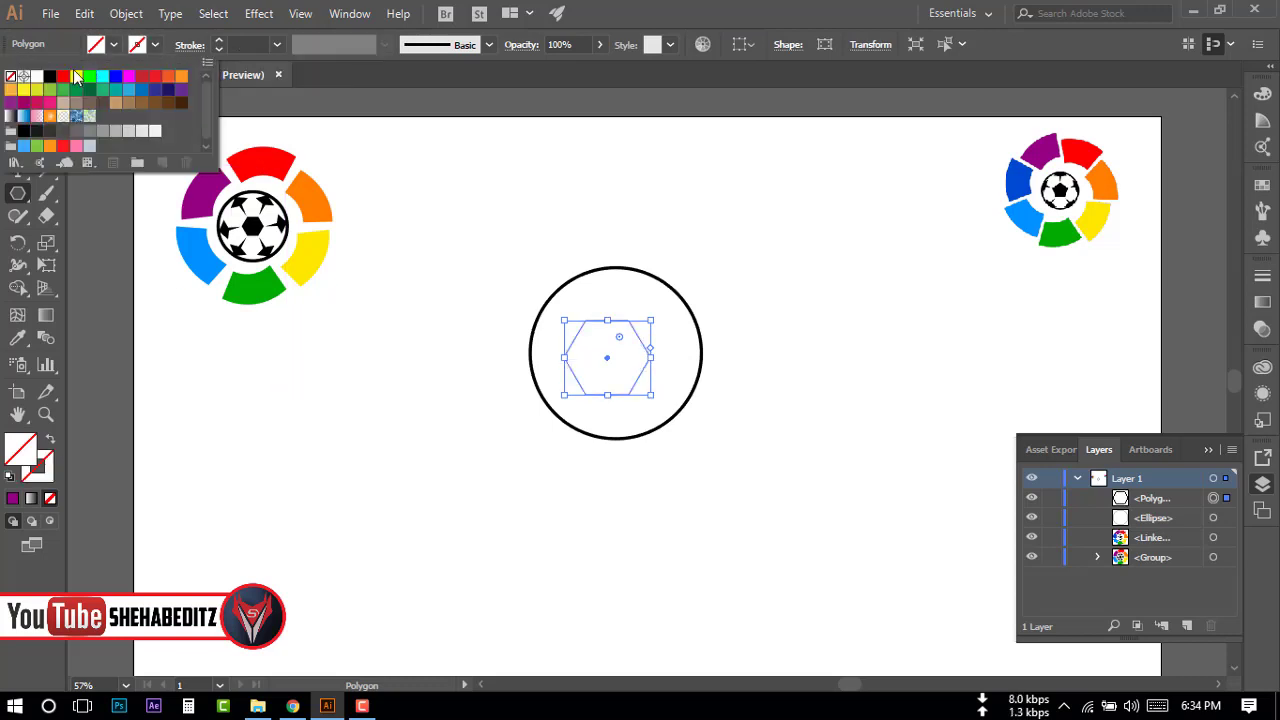
click(49, 76)
click(306, 392)
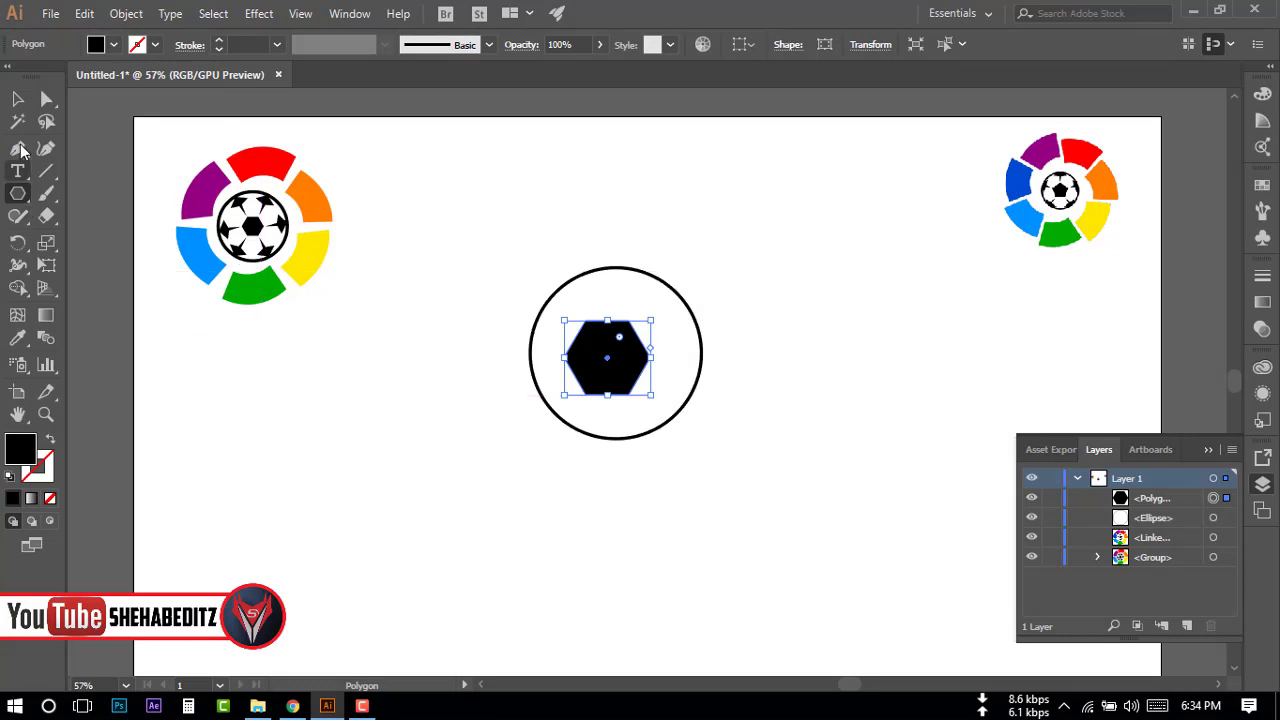
click(17, 98)
Centre the hexagon in the circle by aligning both shapes' centres.
drag(601, 377, 614, 368)
click(535, 447)
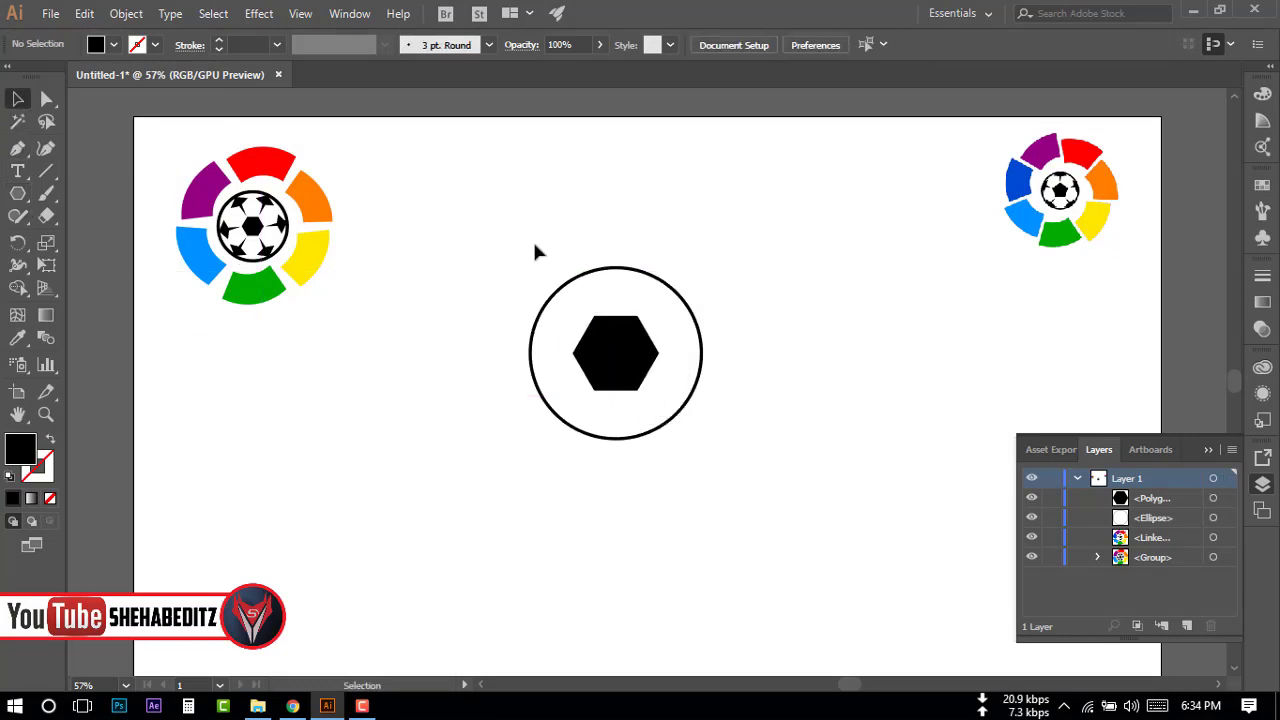
drag(534, 250, 724, 472)
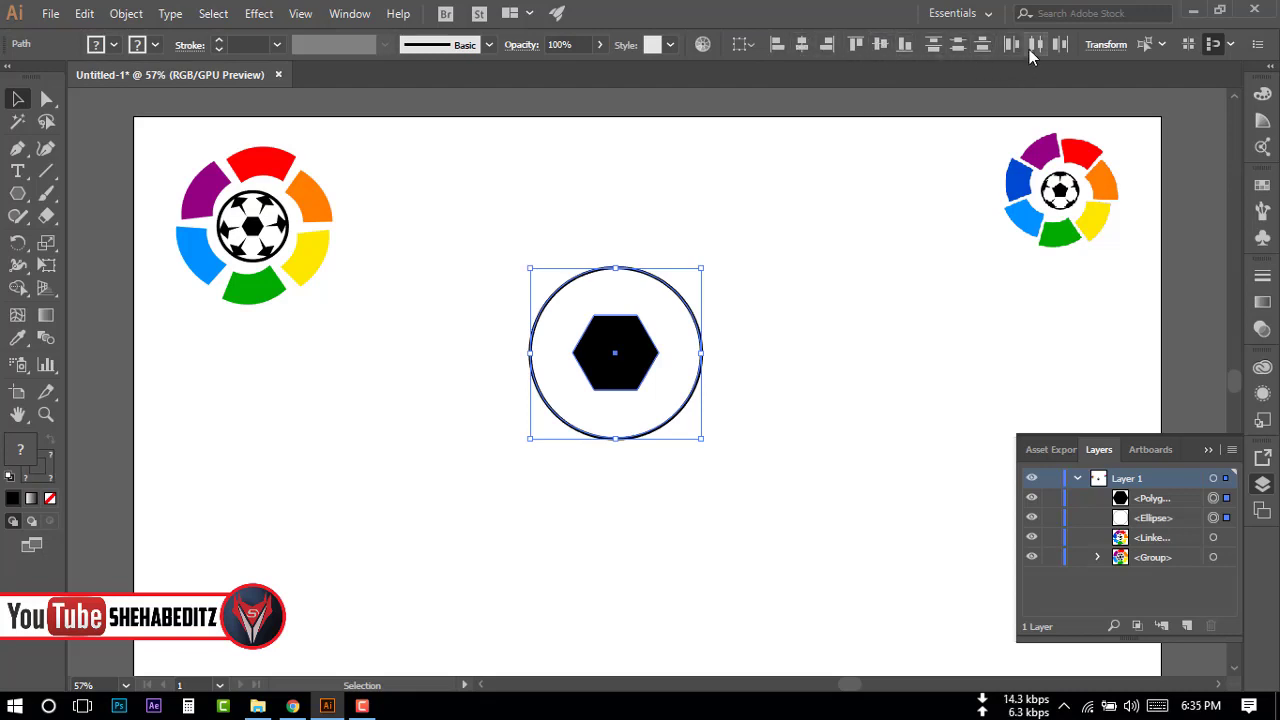
click(874, 288)
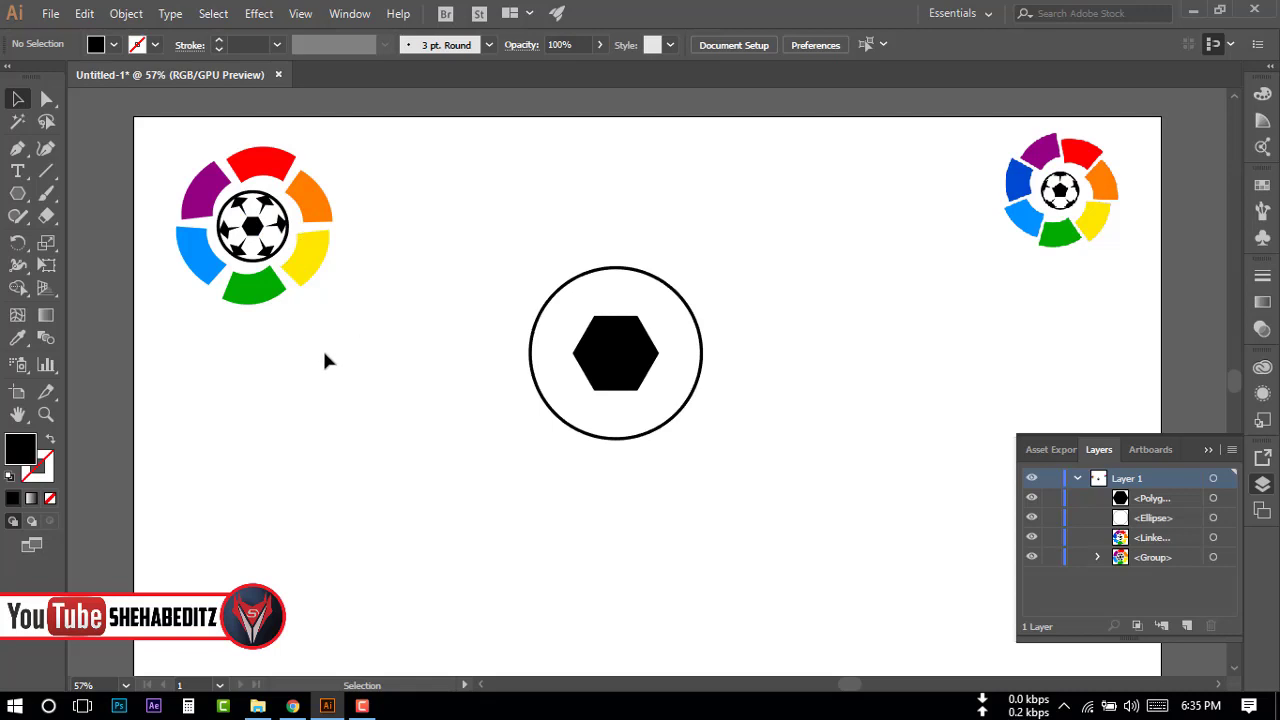
drag(21, 203, 130, 260)
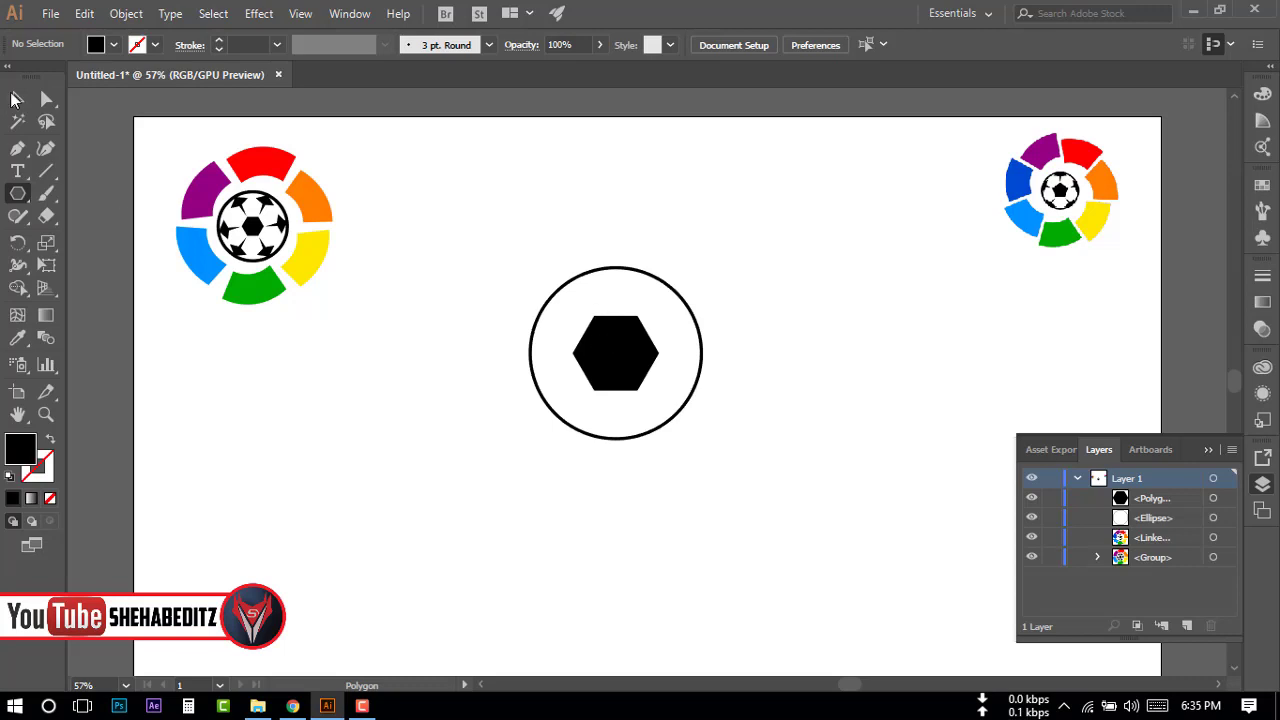
Duplicate the black hexagon to the left of the circle.
click(14, 98)
click(625, 368)
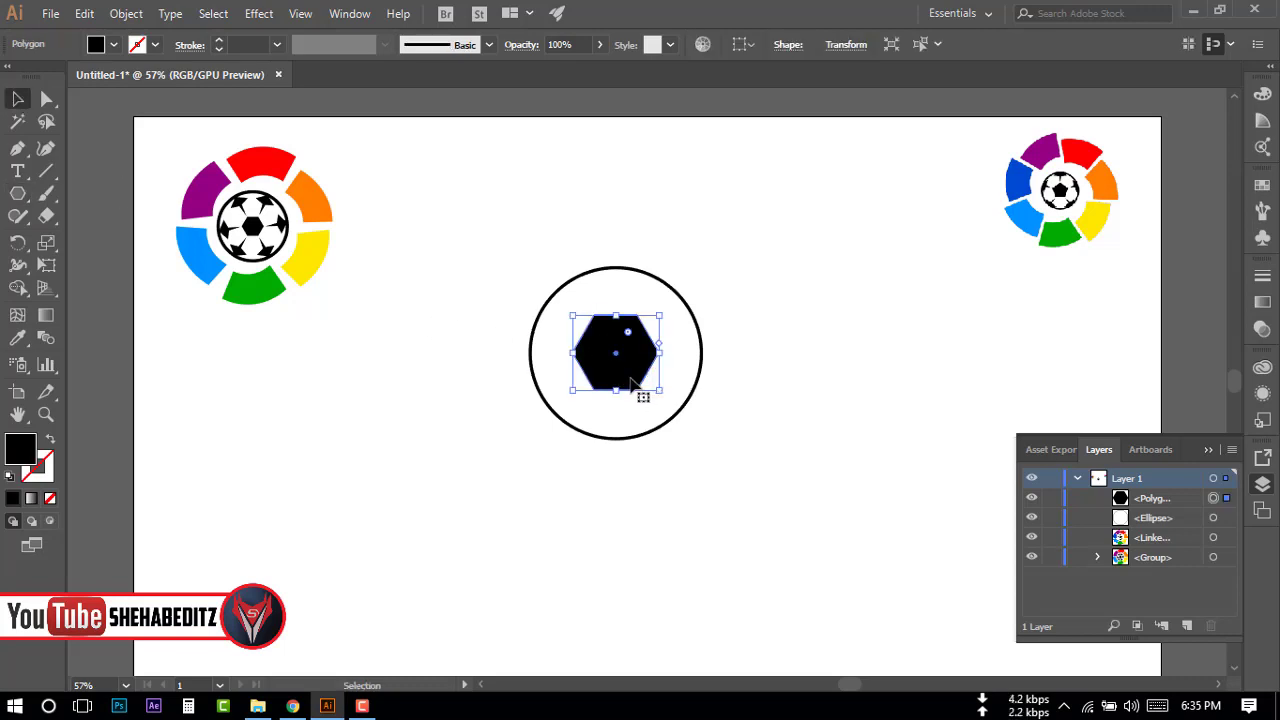
mouse_move(629, 368)
mouse_down()
mouse_move(587, 344)
mouse_move(457, 329)
mouse_up()
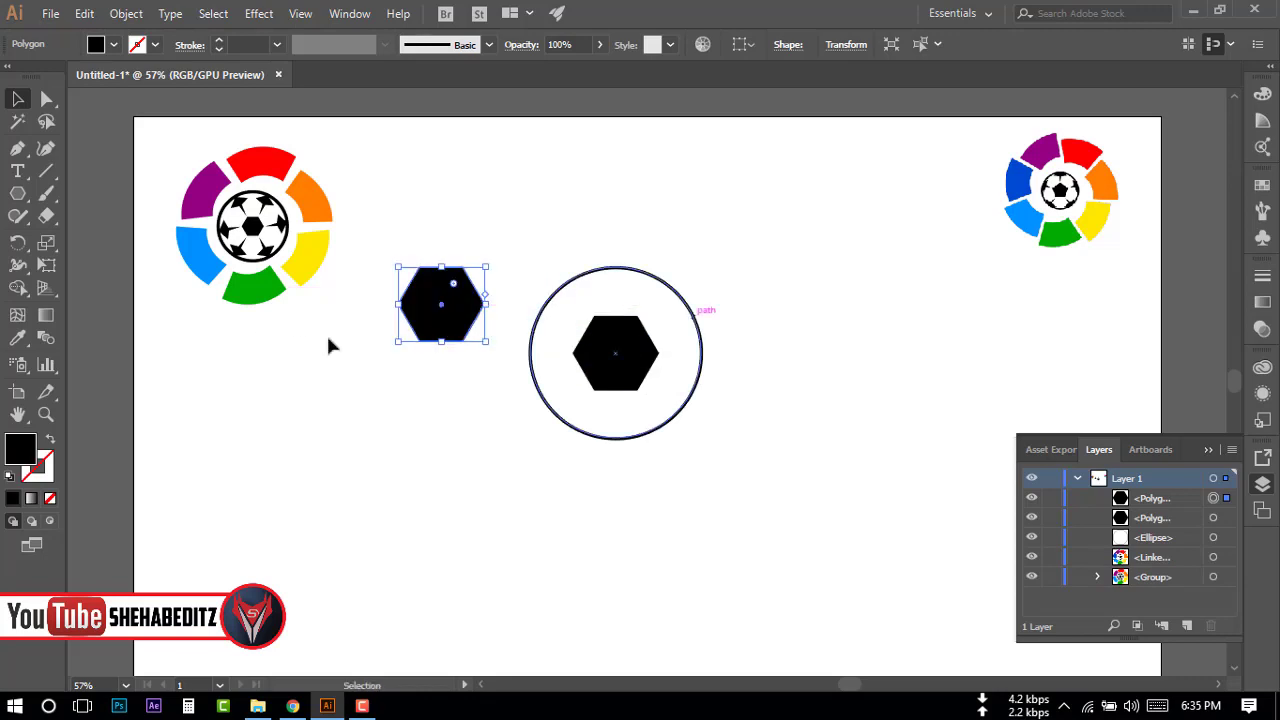
Choose the Delete Anchor Point Tool, then the Direct Selection Tool.
click(46, 98)
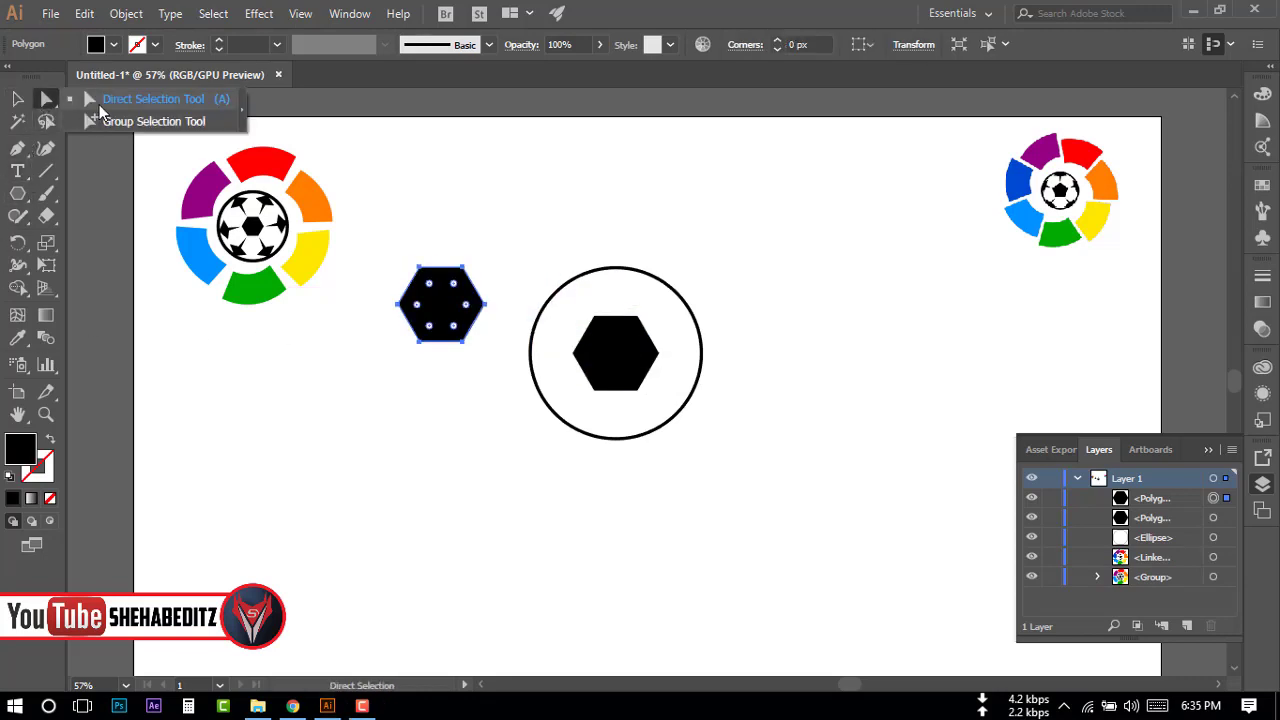
click(118, 105)
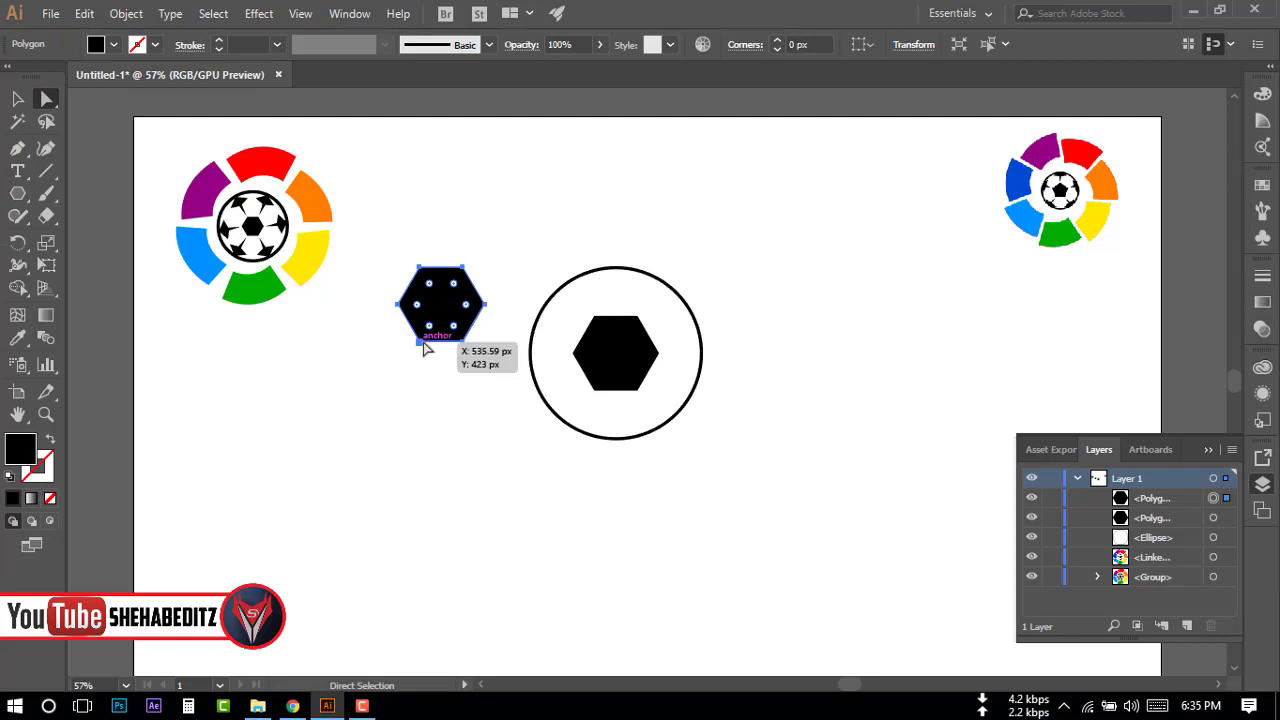
click(18, 150)
drag(20, 155, 136, 197)
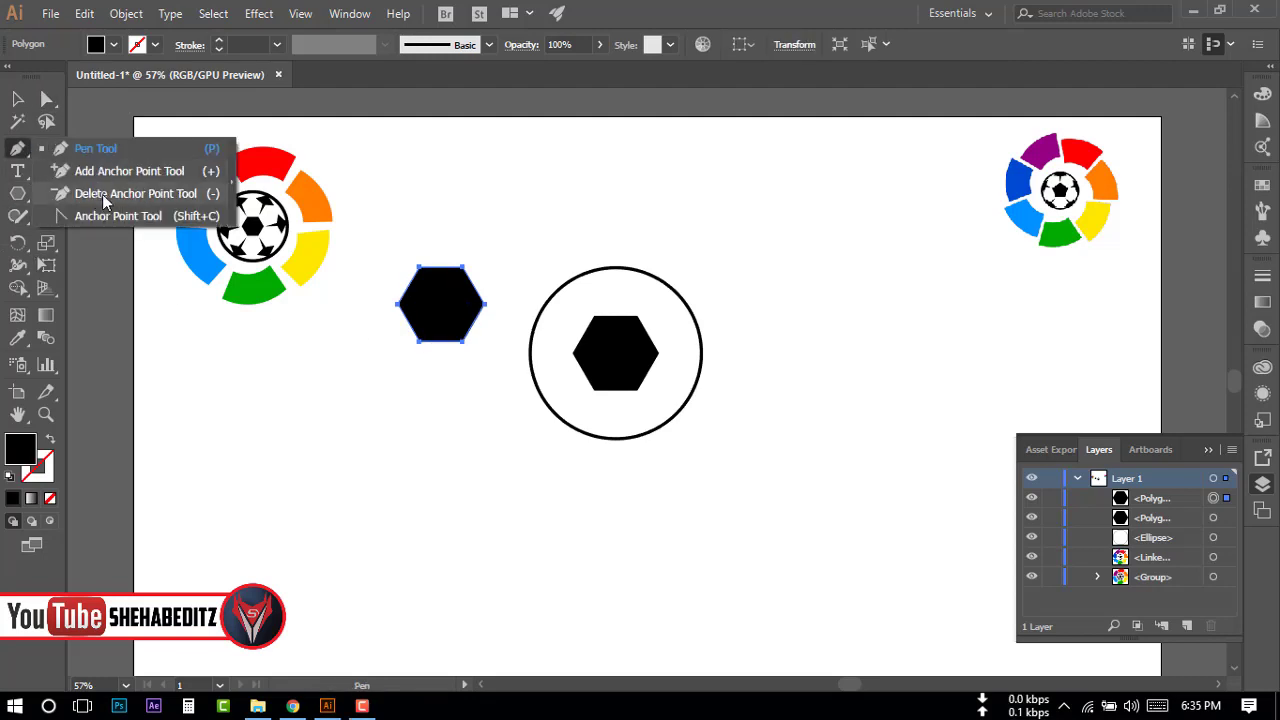
click(103, 197)
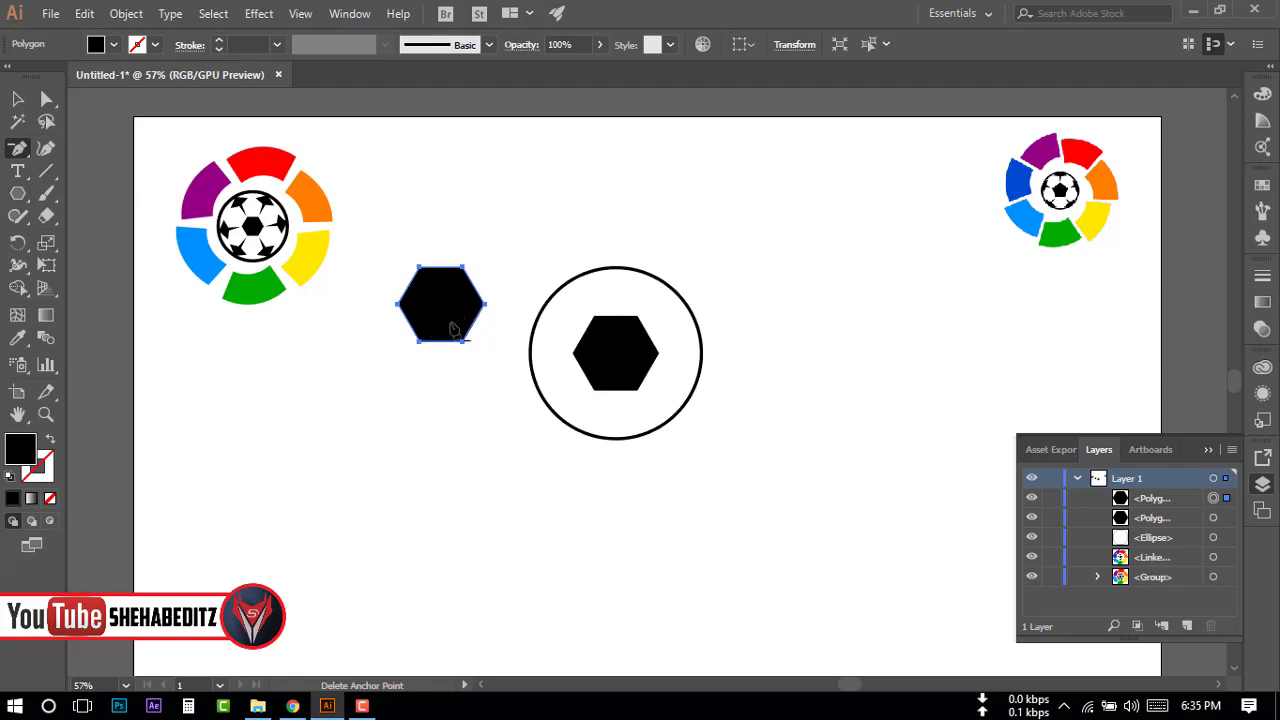
click(46, 98)
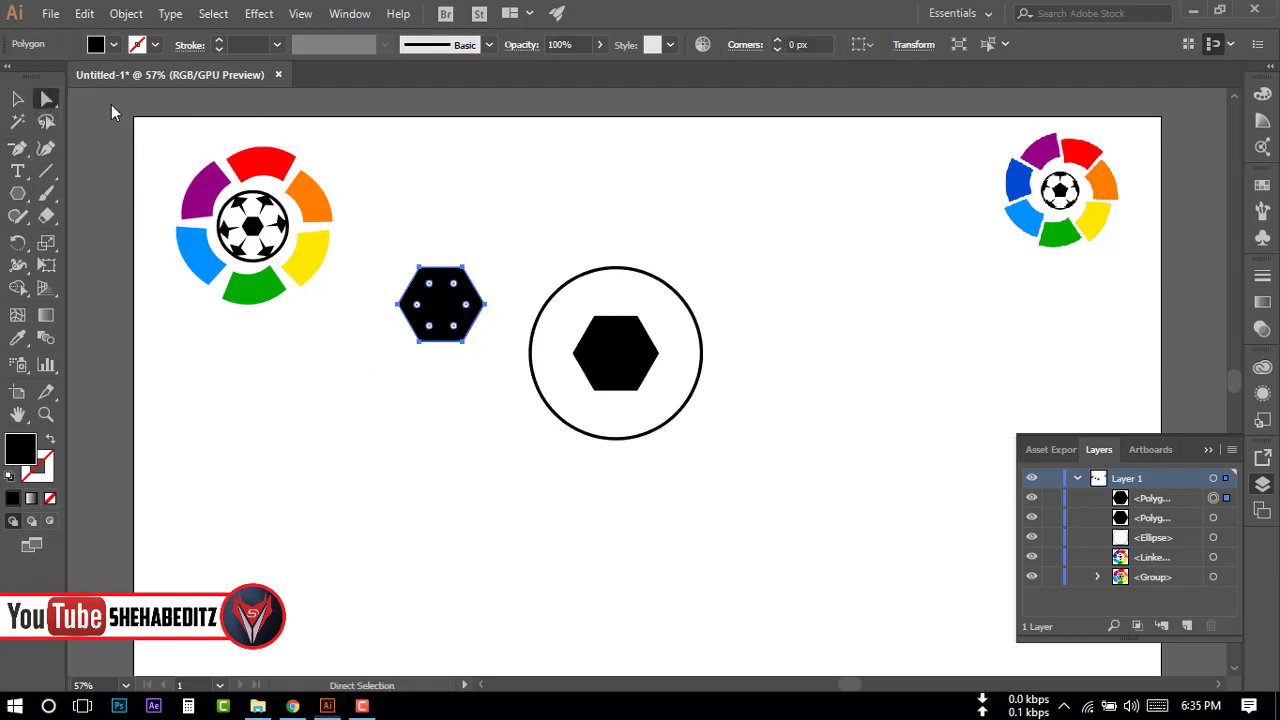
Pull the spare hexagon's bottom-left corner inward to form a notched spike.
drag(425, 345, 411, 346)
click(412, 343)
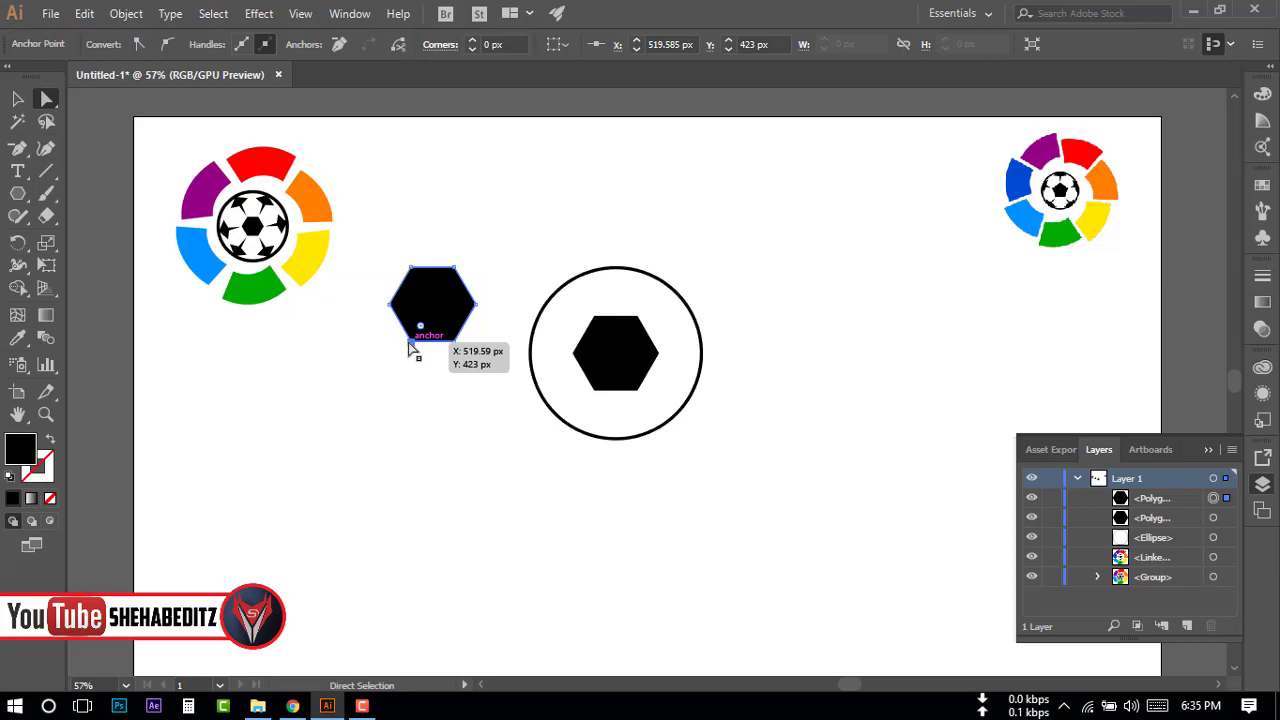
drag(409, 343, 438, 300)
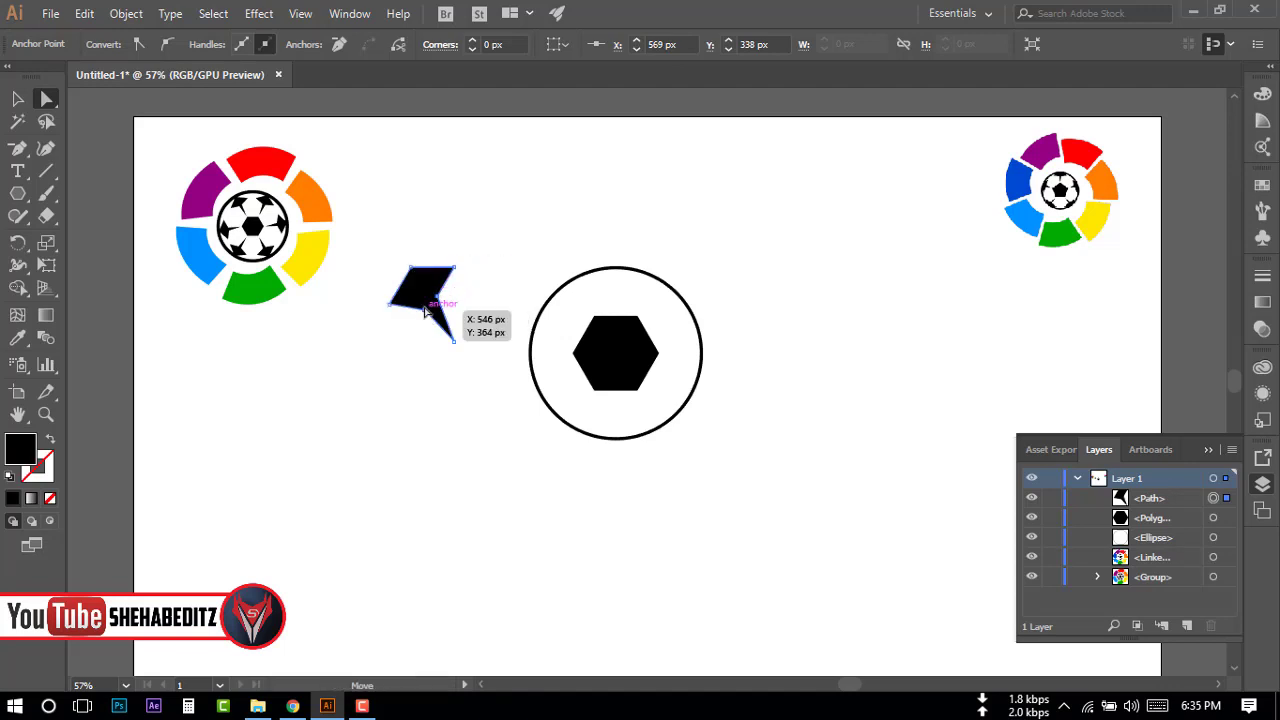
click(424, 308)
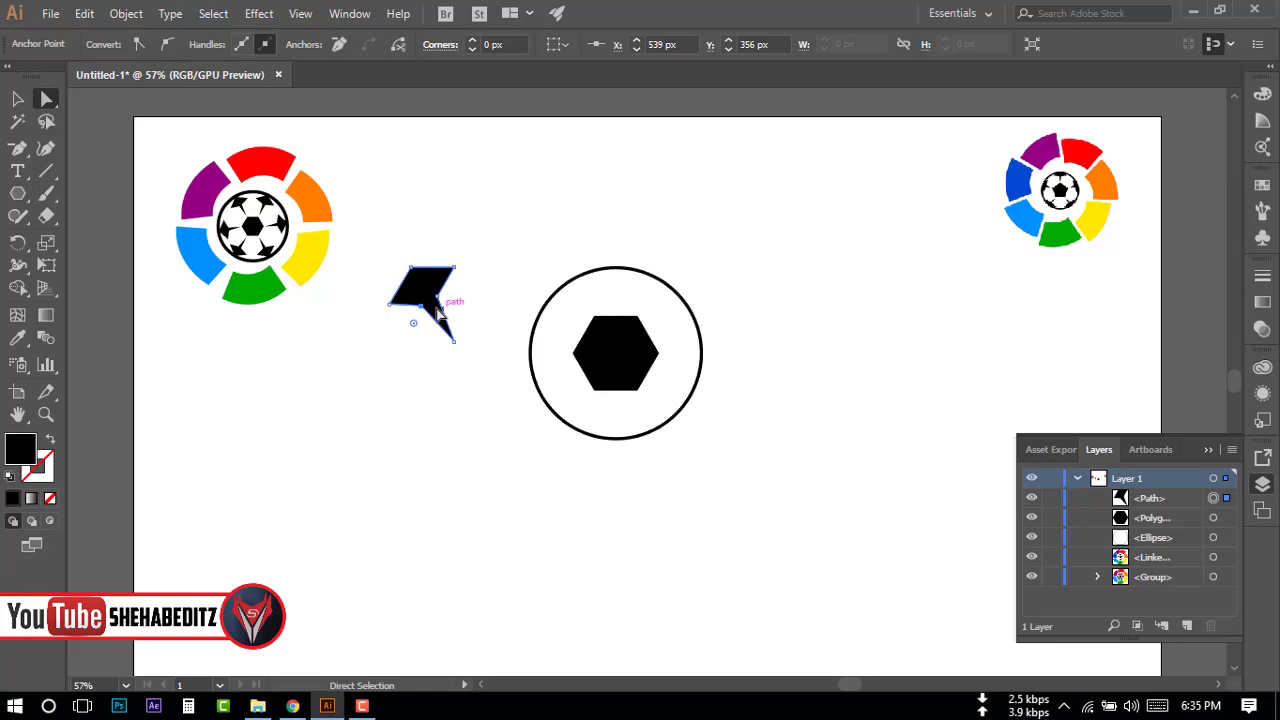
drag(429, 301, 424, 290)
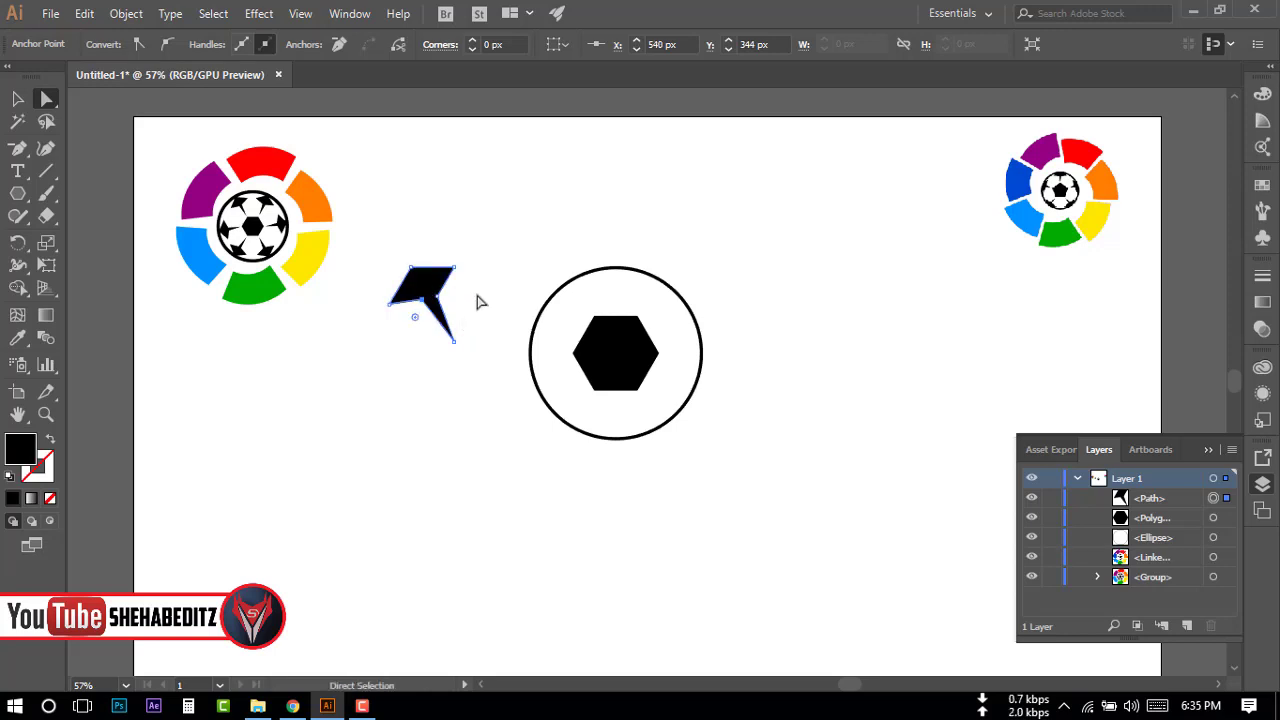
click(478, 298)
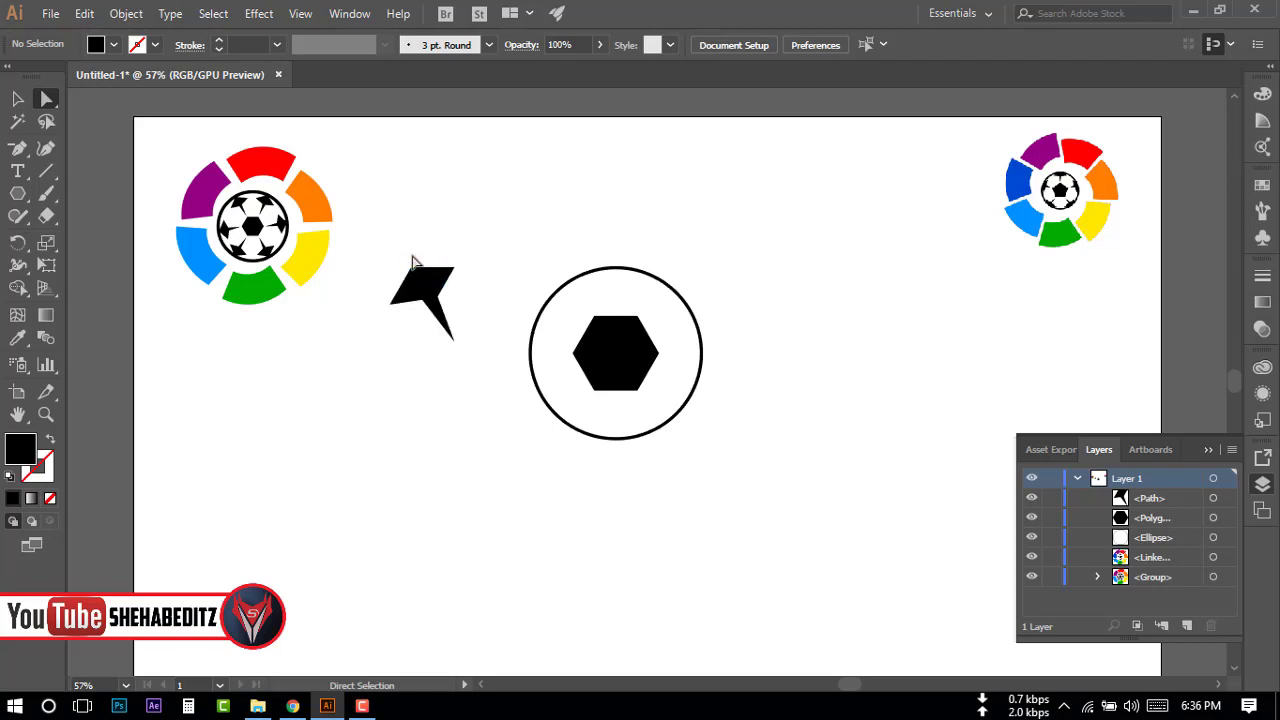
Zoom in and fine-tune the spike's notch point position.
key(ctrl+equal)
key(ctrl+equal)
mouse_move(374, 269)
mouse_down()
mouse_move(580, 354)
mouse_move(510, 331)
mouse_up()
click(521, 340)
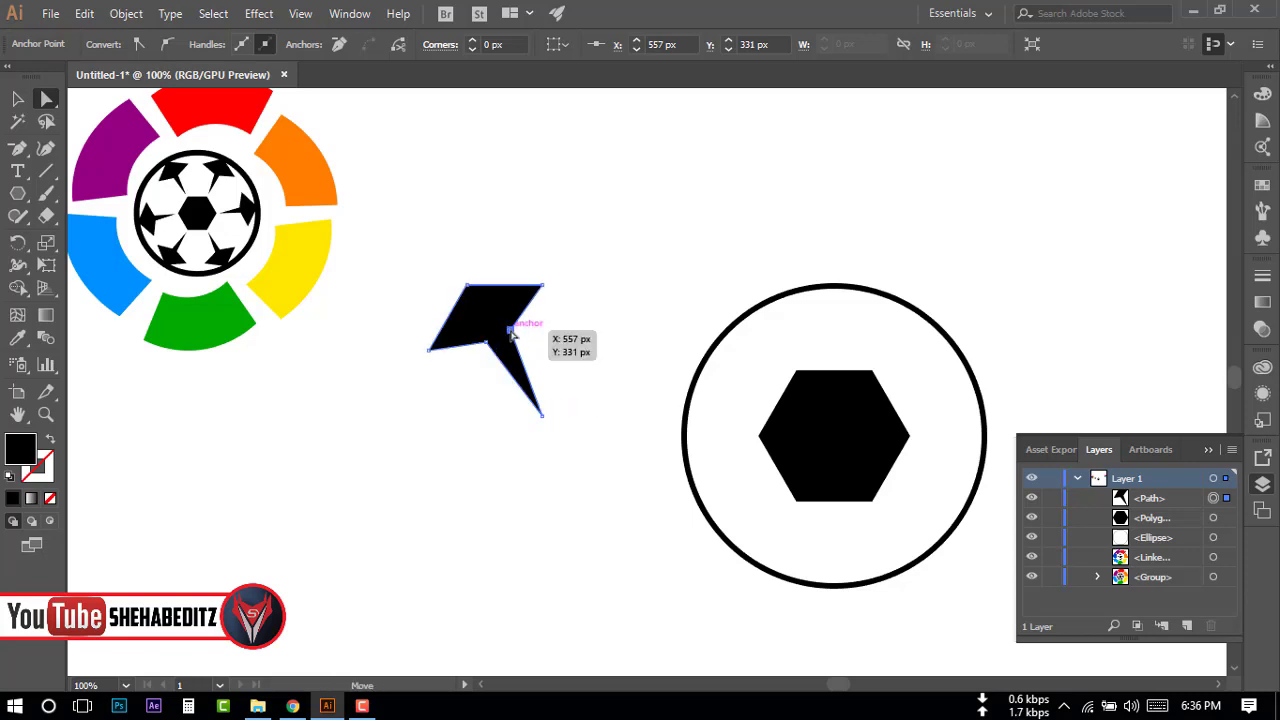
drag(509, 335, 504, 334)
click(600, 383)
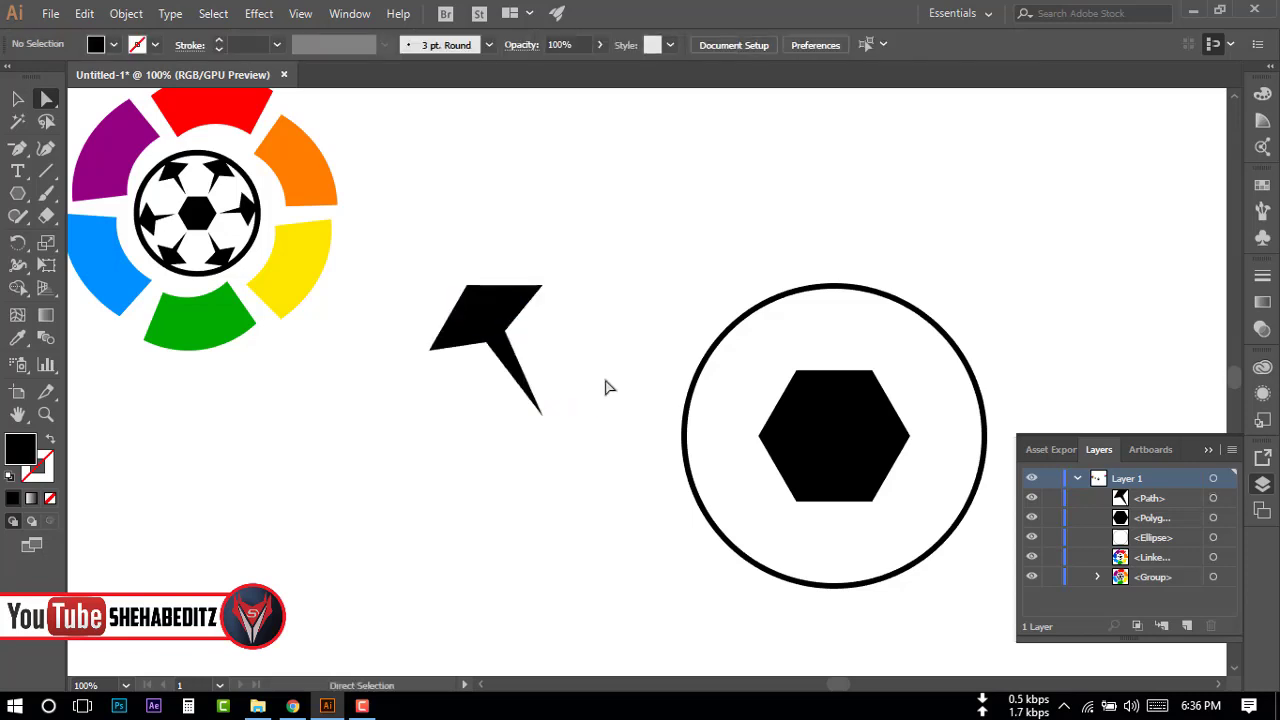
click(497, 322)
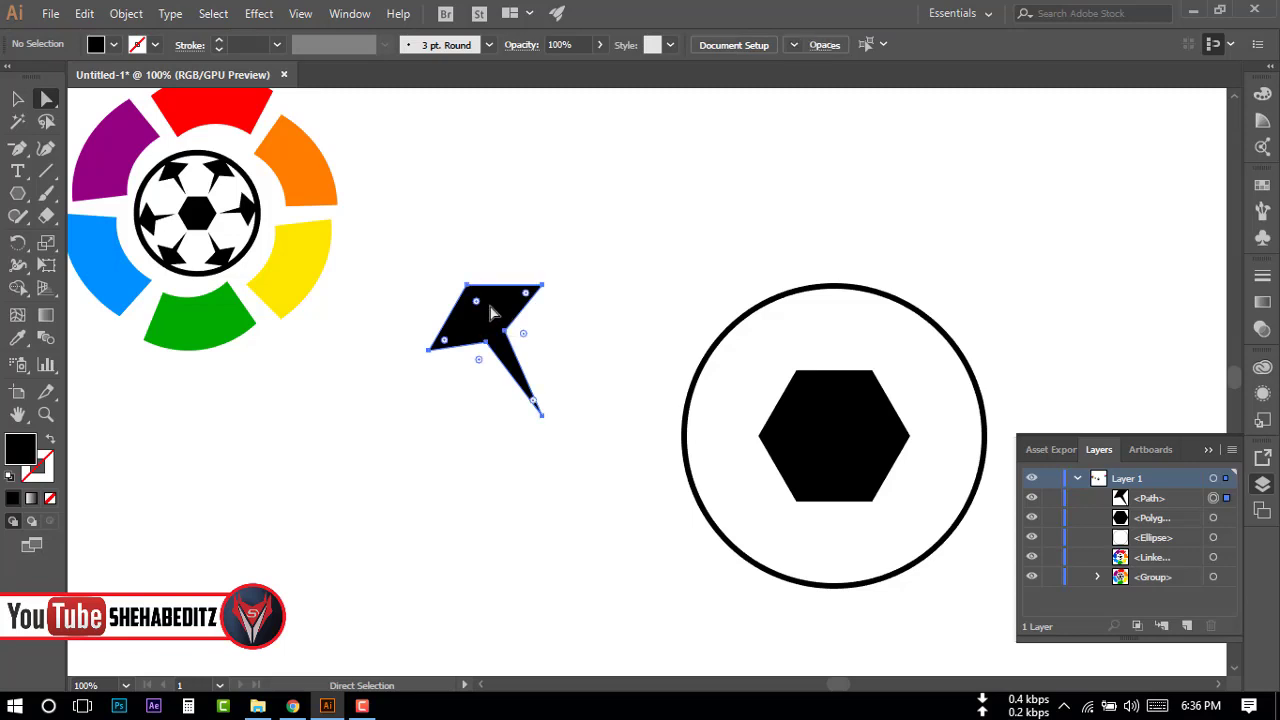
drag(500, 332, 512, 338)
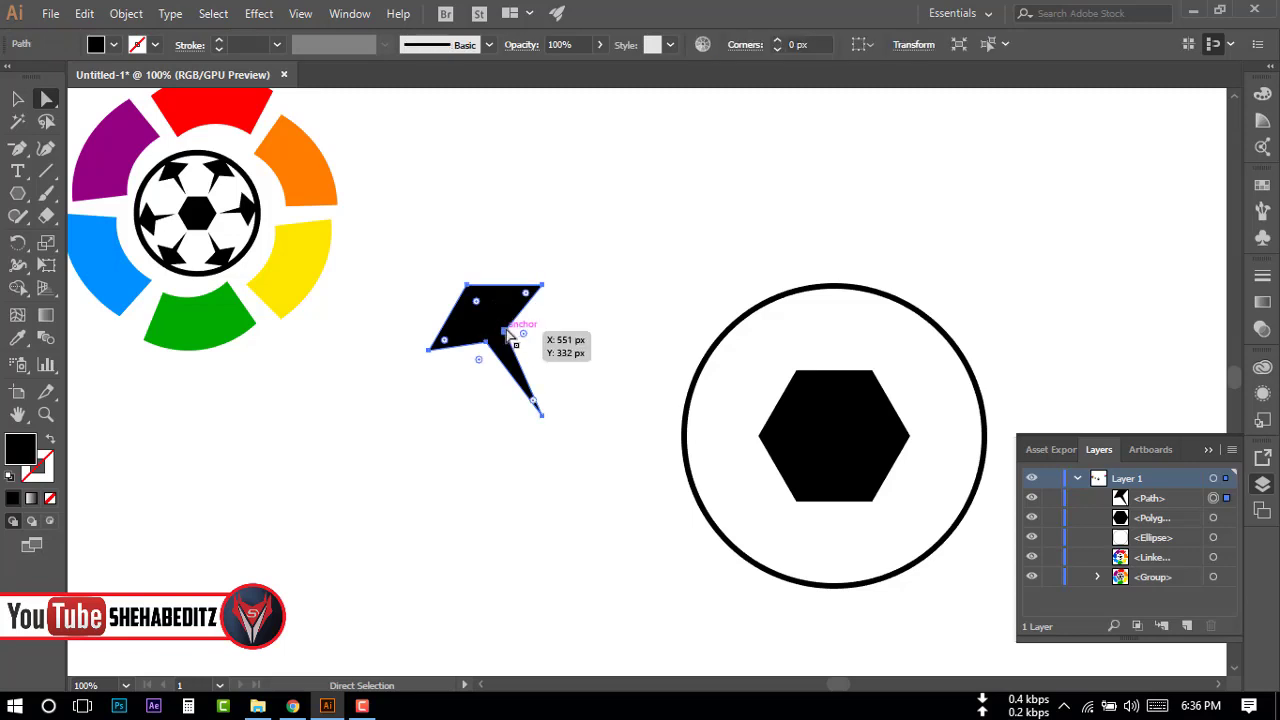
drag(507, 331, 519, 338)
click(510, 333)
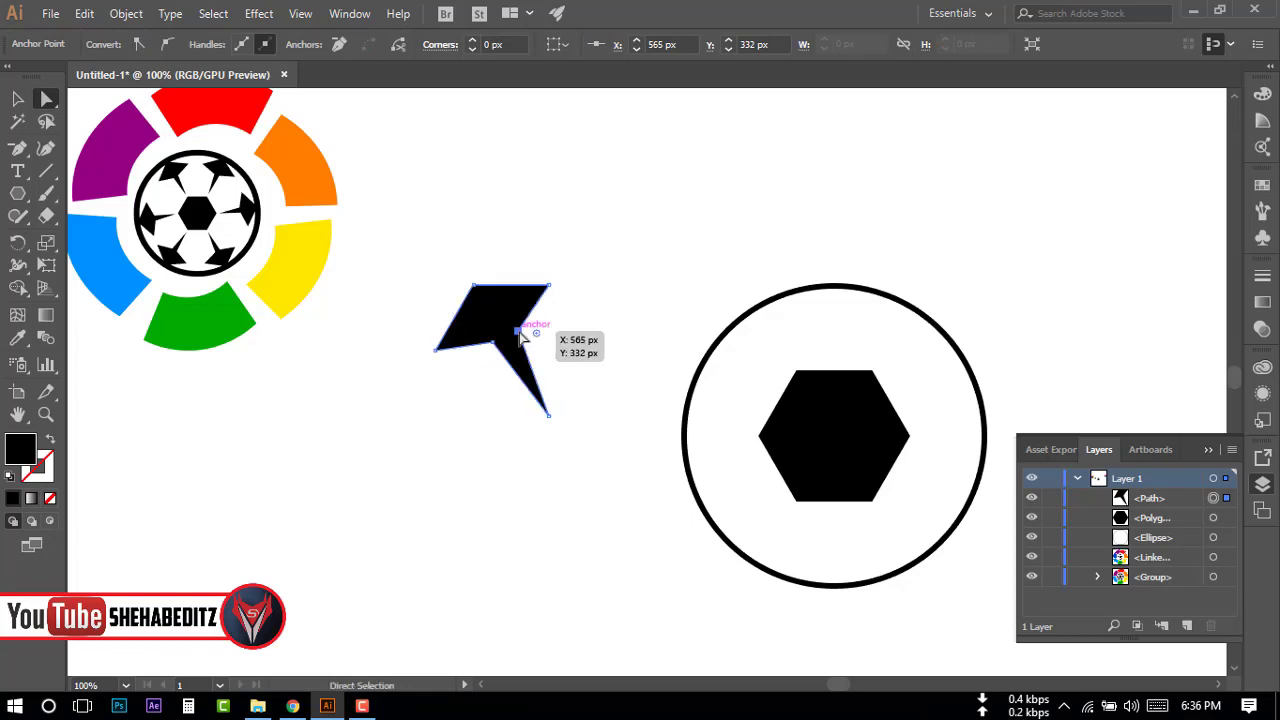
click(612, 357)
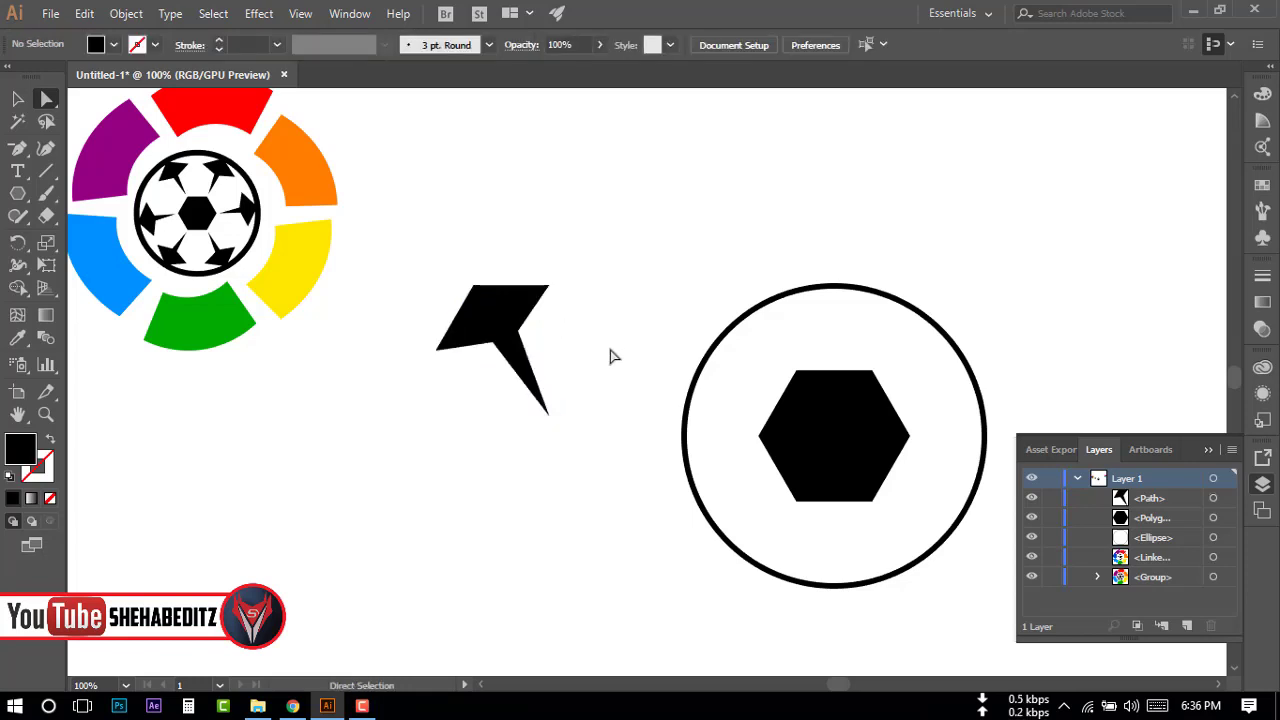
Adjust the spike's top-right corner and move it over the ball's hexagon.
click(515, 334)
drag(519, 336, 506, 336)
click(542, 286)
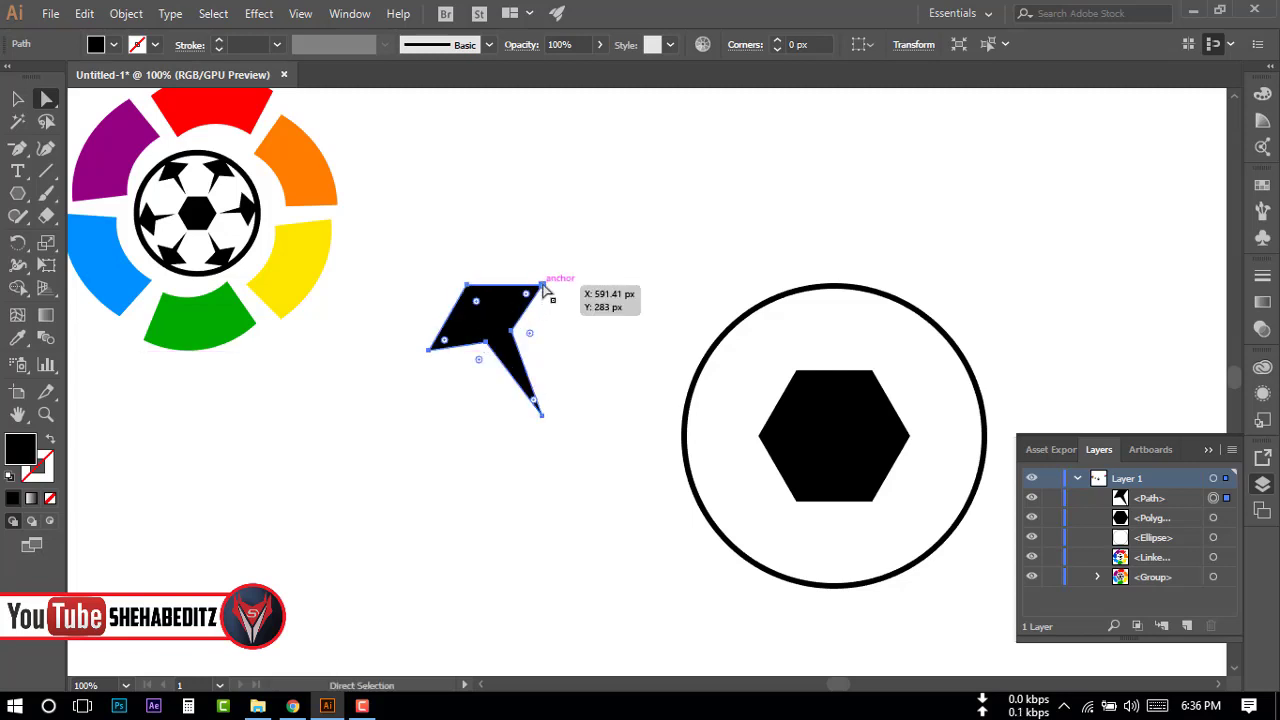
drag(542, 287, 548, 279)
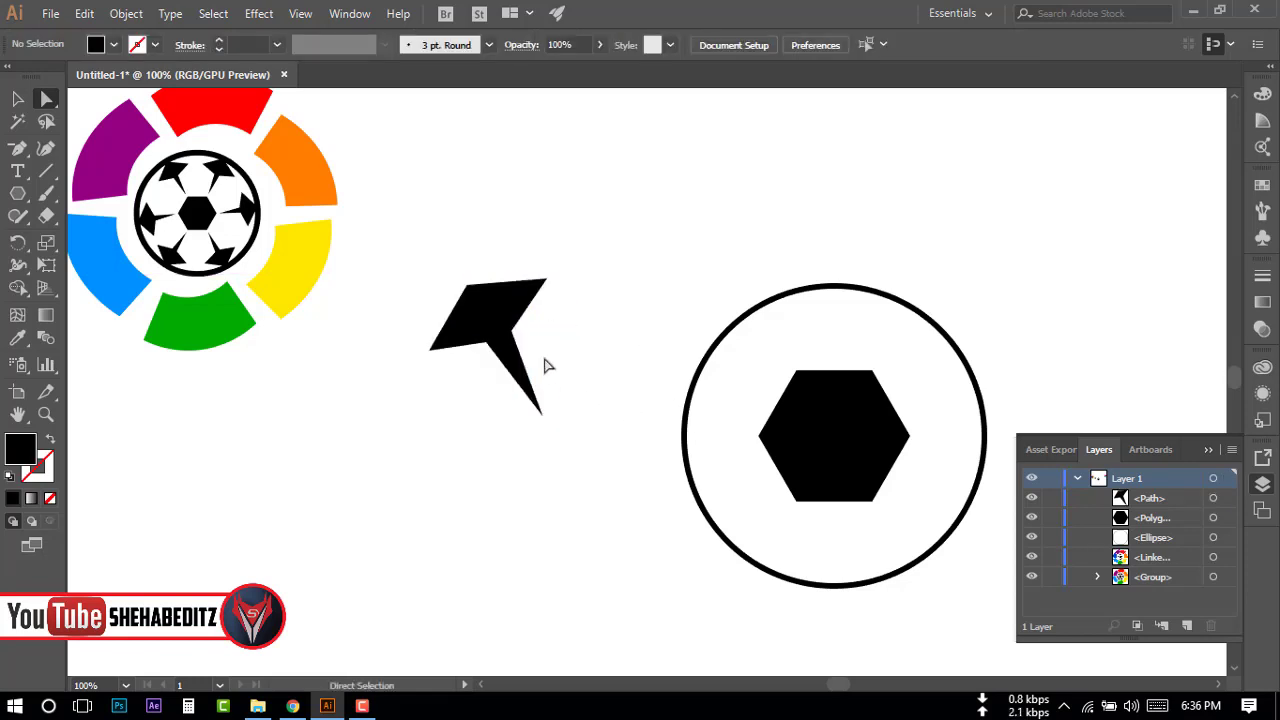
click(485, 320)
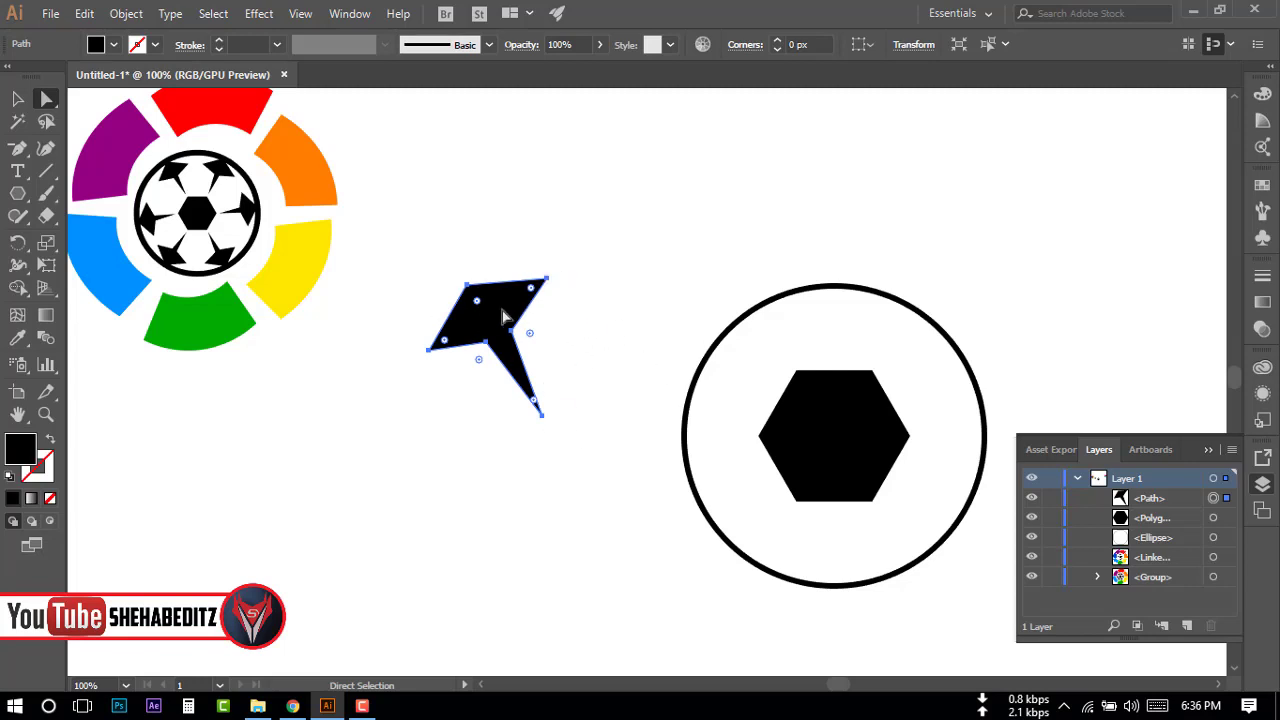
click(15, 98)
drag(520, 325, 807, 347)
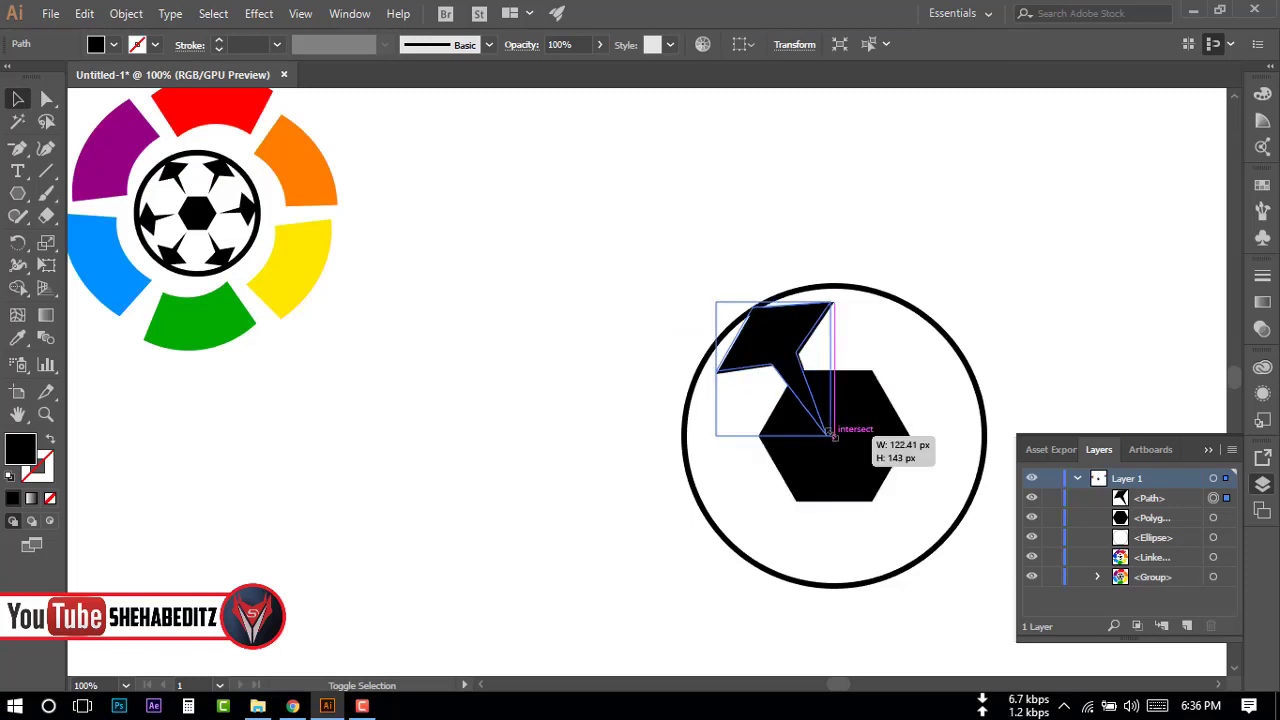
Shrink and rotate the spike so its tip meets the central hexagon.
mouse_move(833, 438)
mouse_down()
mouse_move(790, 385)
mouse_move(791, 352)
mouse_up()
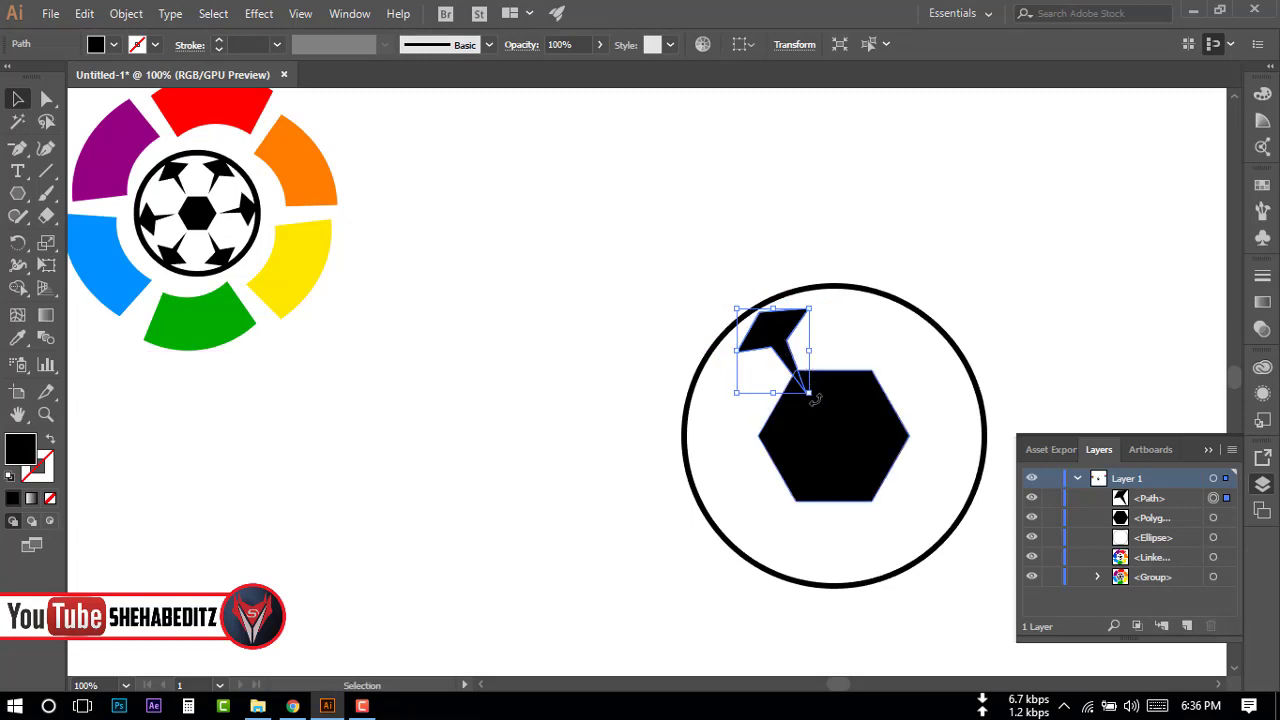
drag(815, 399, 808, 406)
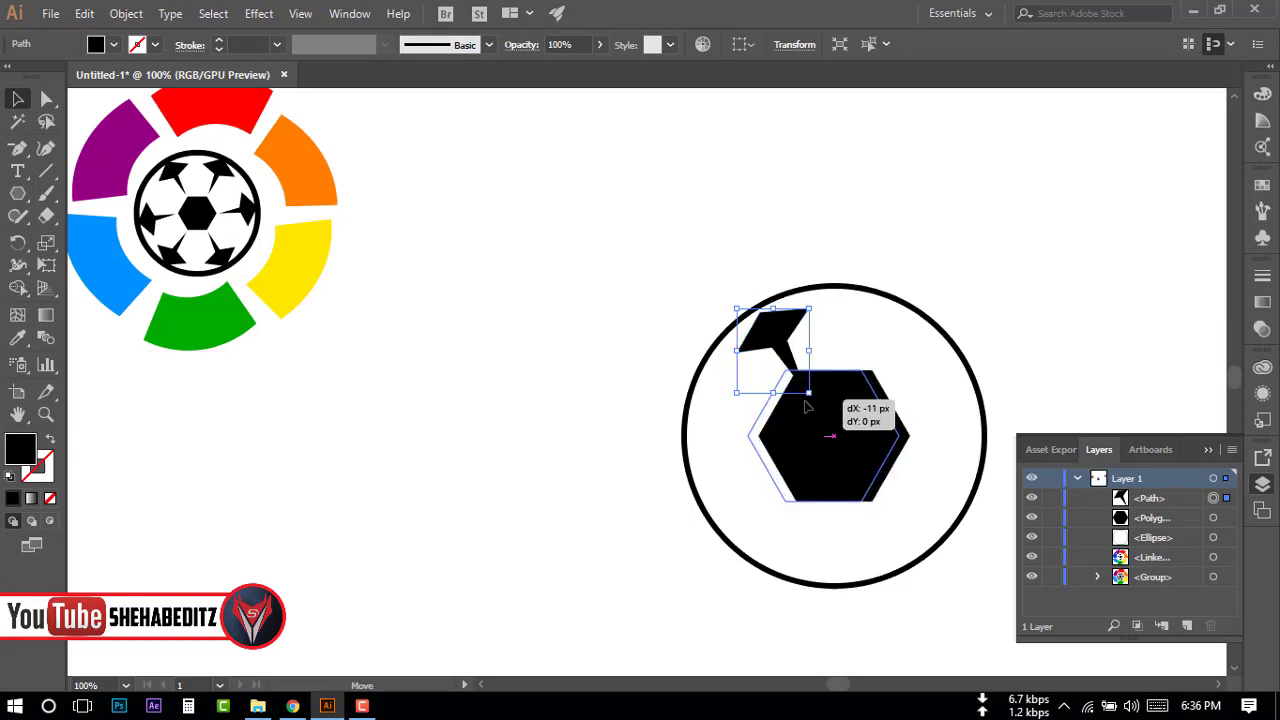
click(778, 340)
mouse_move(812, 300)
mouse_down()
mouse_move(822, 306)
mouse_move(785, 328)
mouse_move(748, 292)
mouse_up()
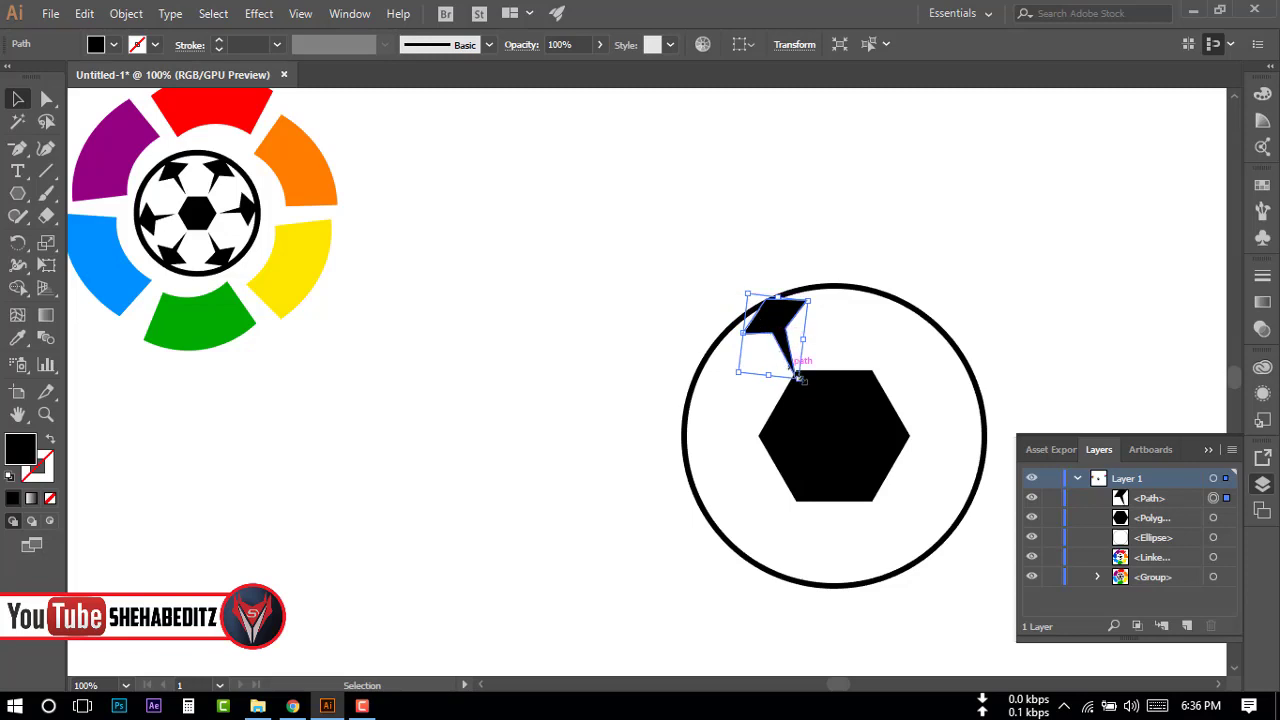
drag(799, 378, 806, 369)
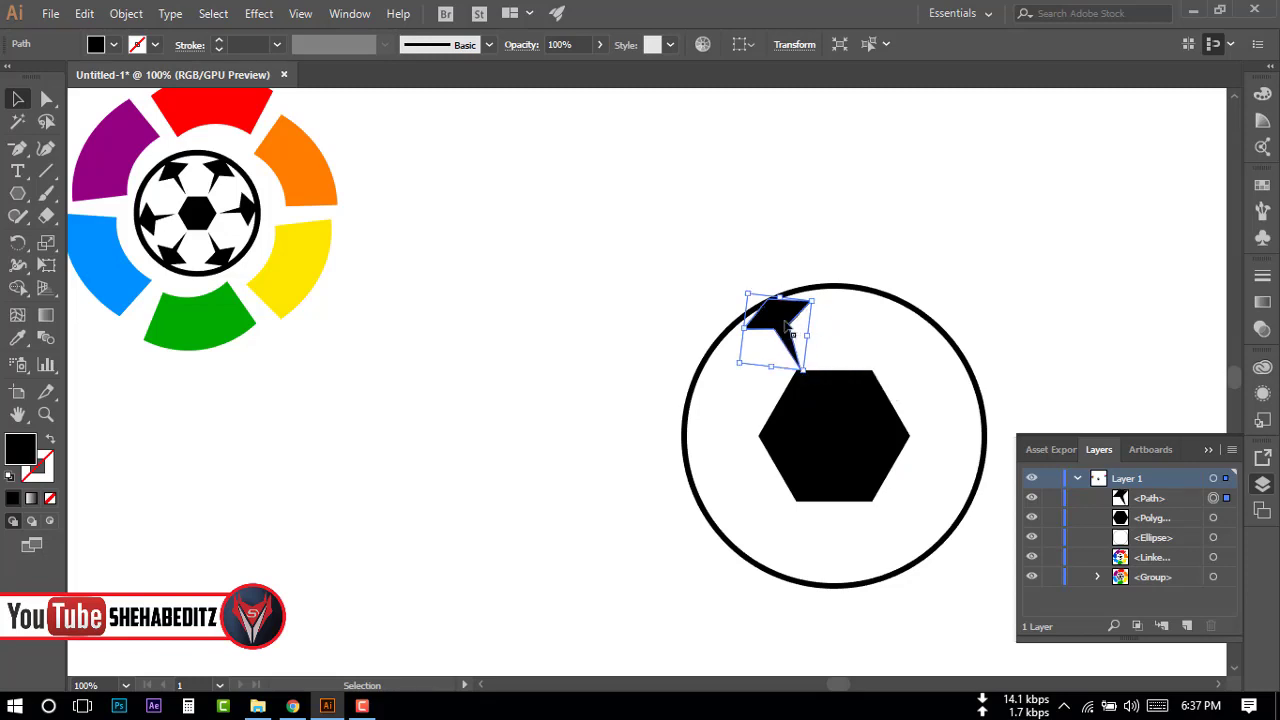
Move the spike beside the circle's upper left and reshape it taller and narrower.
drag(785, 325, 657, 298)
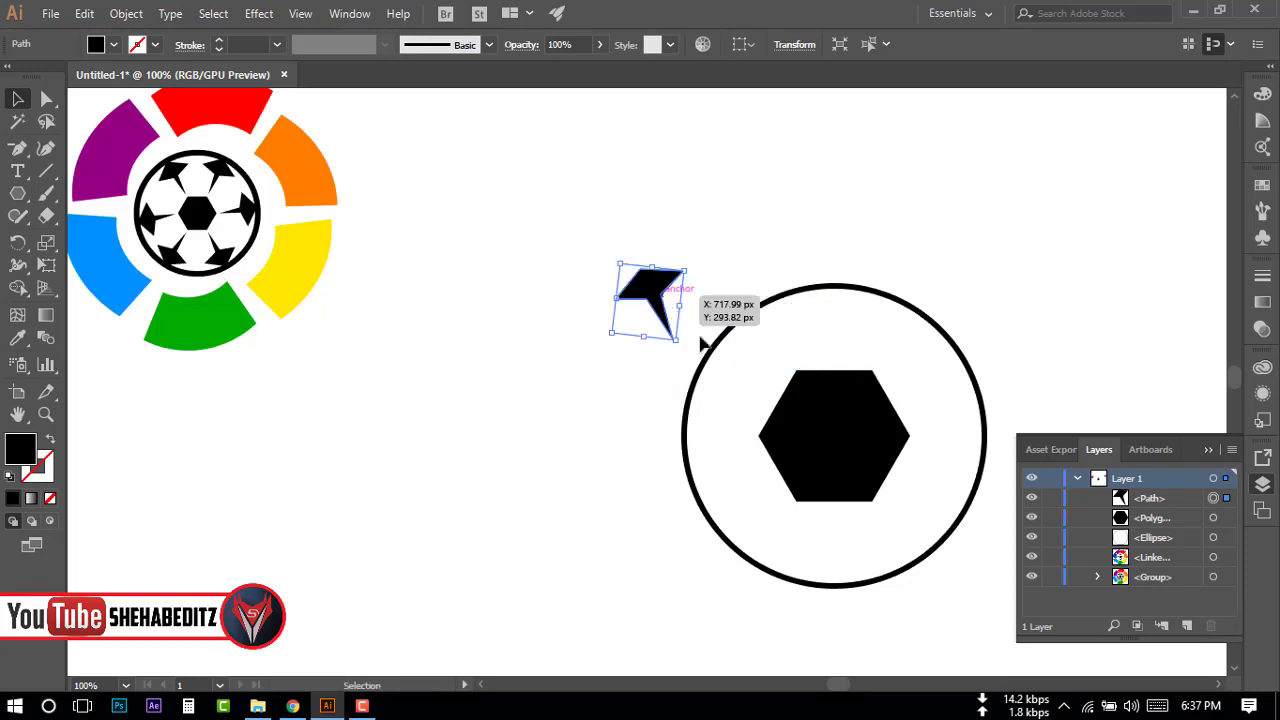
click(588, 281)
click(652, 279)
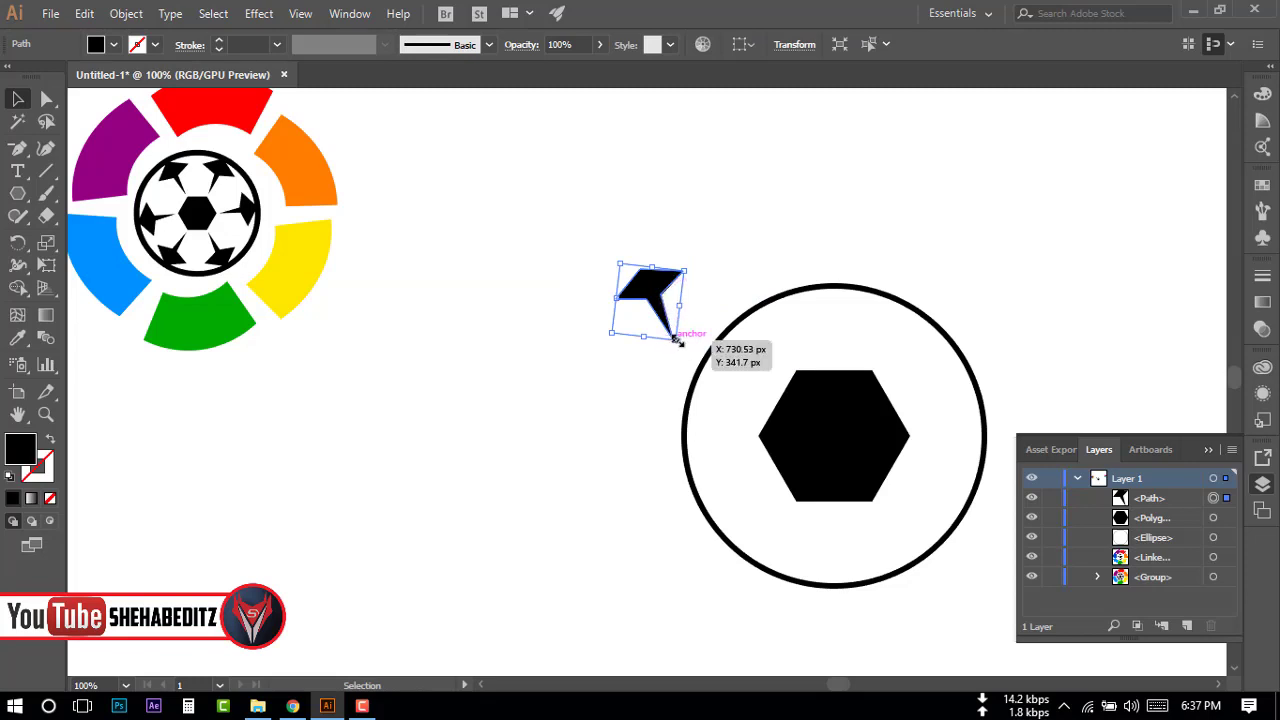
mouse_move(676, 340)
mouse_down()
mouse_move(664, 425)
mouse_move(701, 190)
mouse_up()
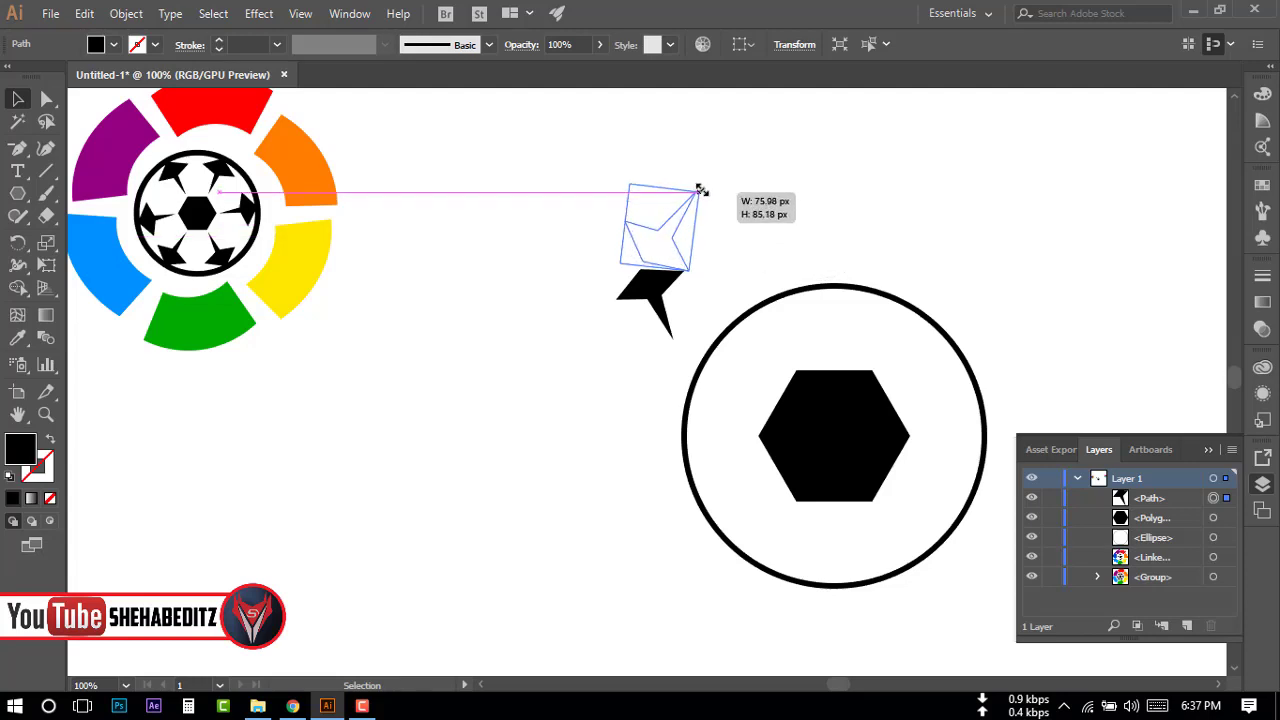
drag(701, 190, 686, 367)
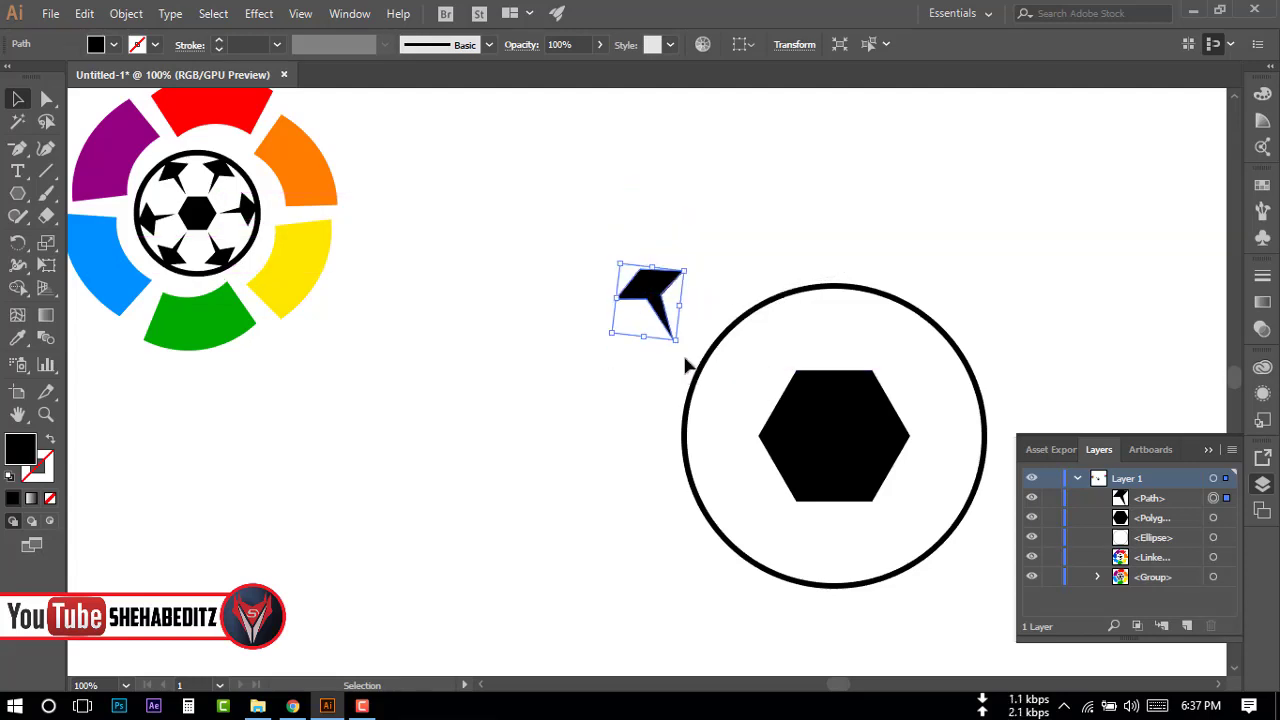
Reposition the spike's top-right anchor point with Direct Selection.
click(46, 98)
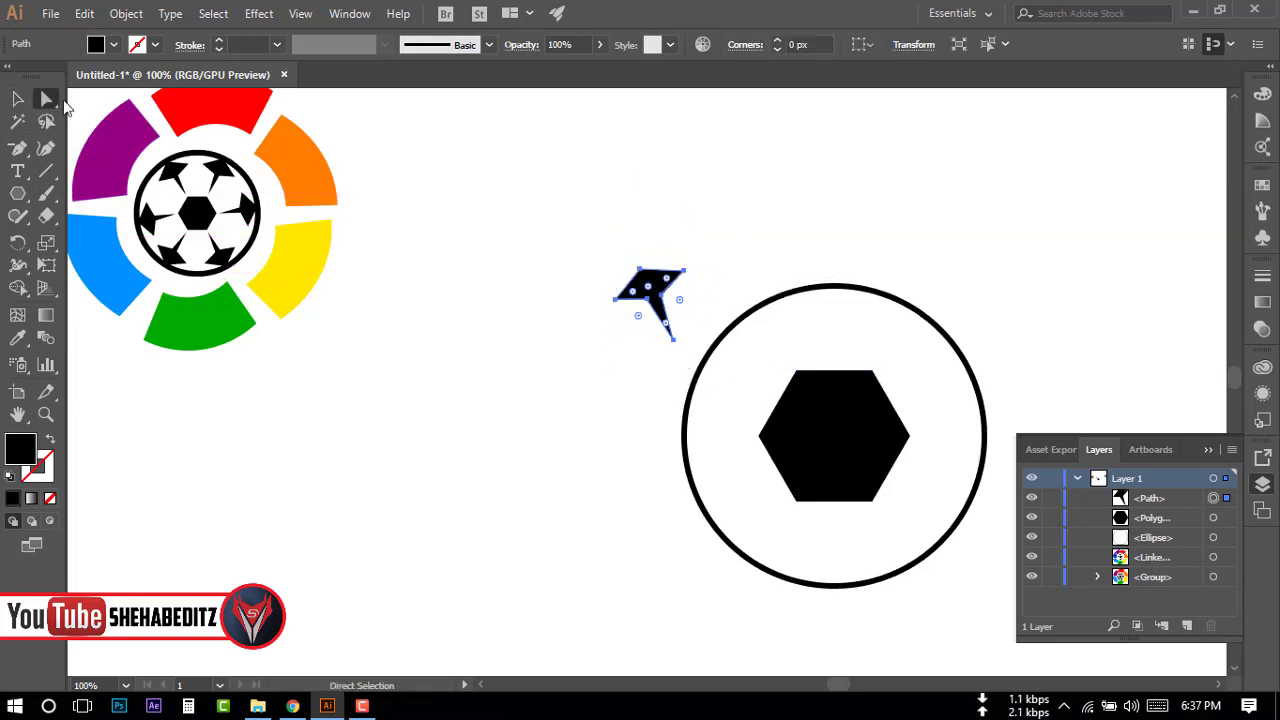
click(700, 302)
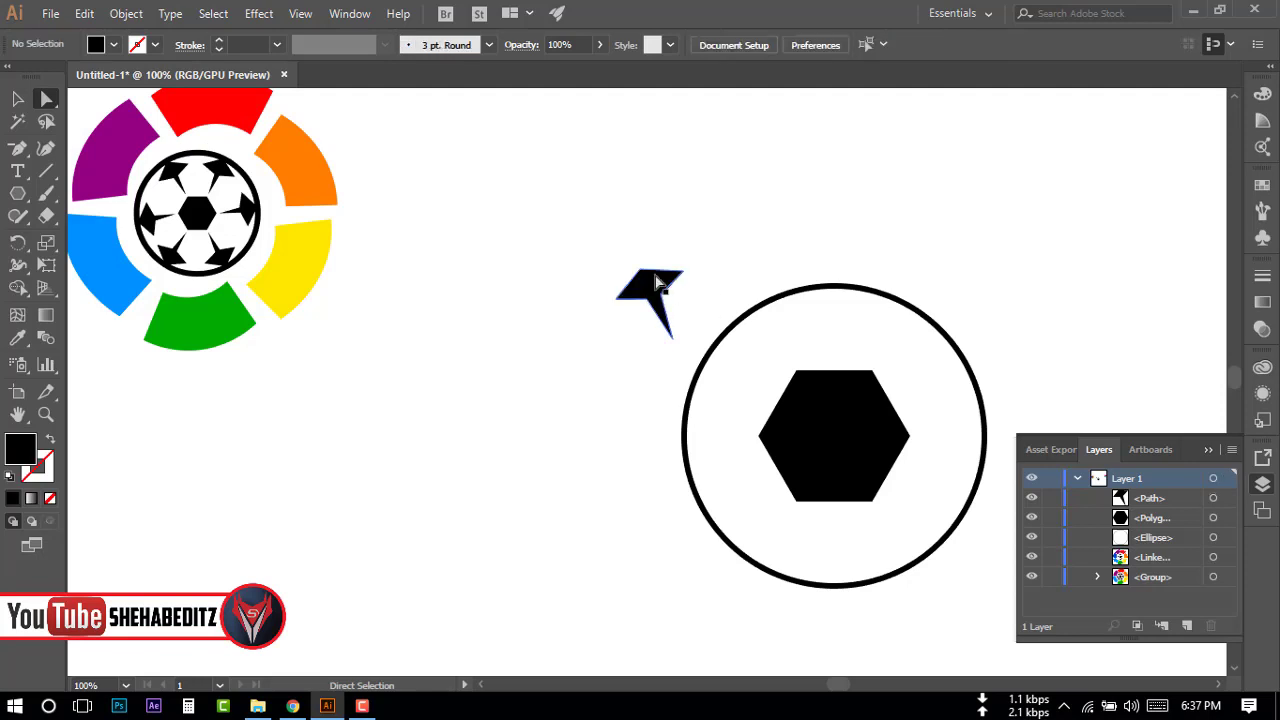
click(684, 271)
drag(685, 275, 680, 282)
click(708, 316)
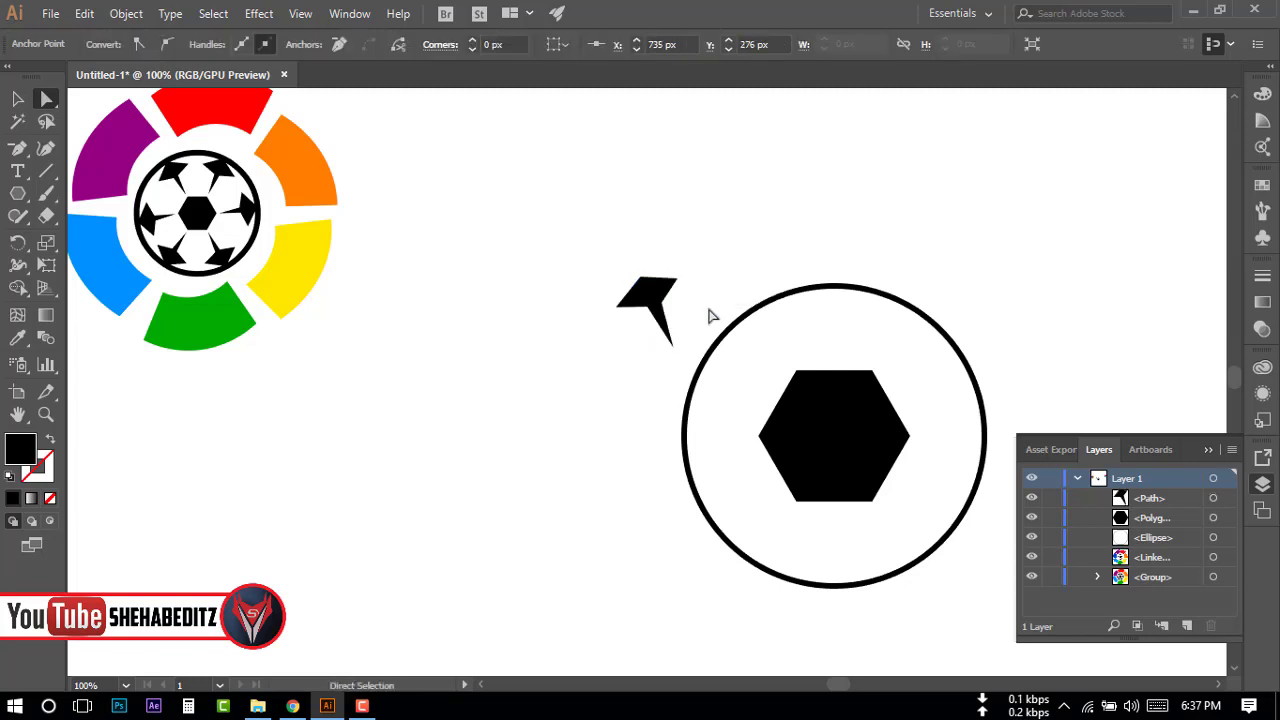
click(678, 282)
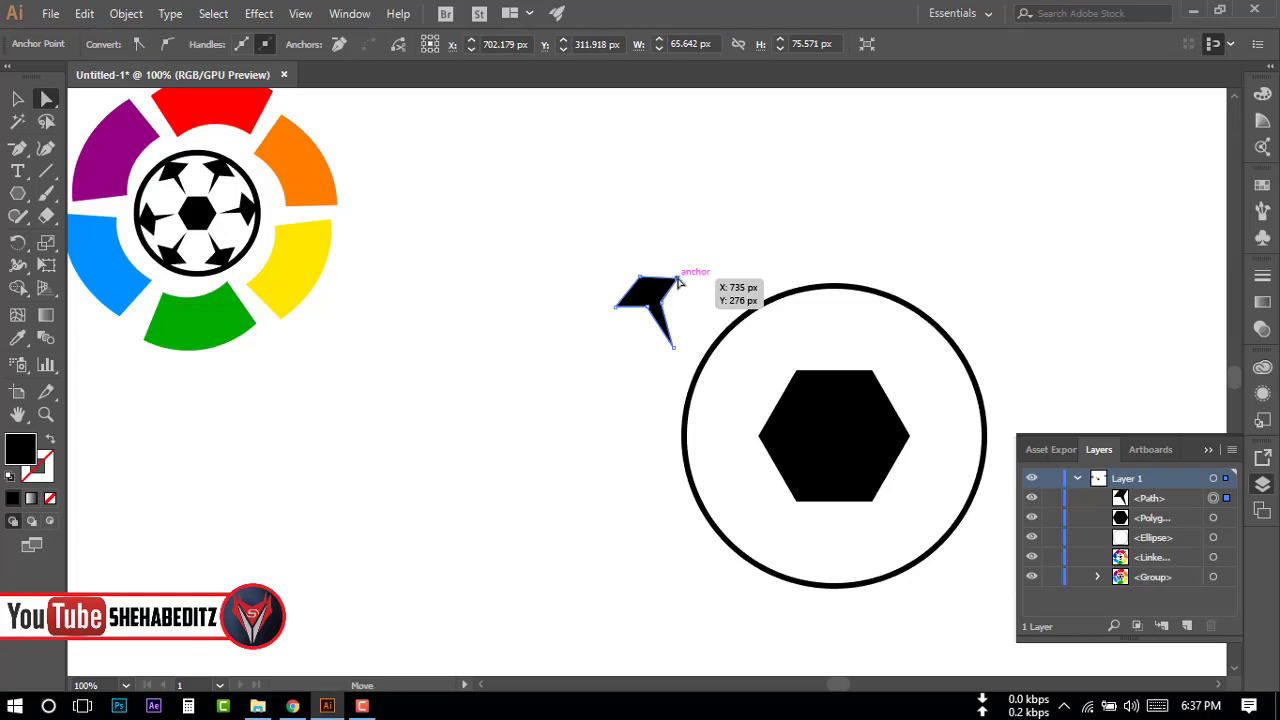
drag(678, 282, 686, 276)
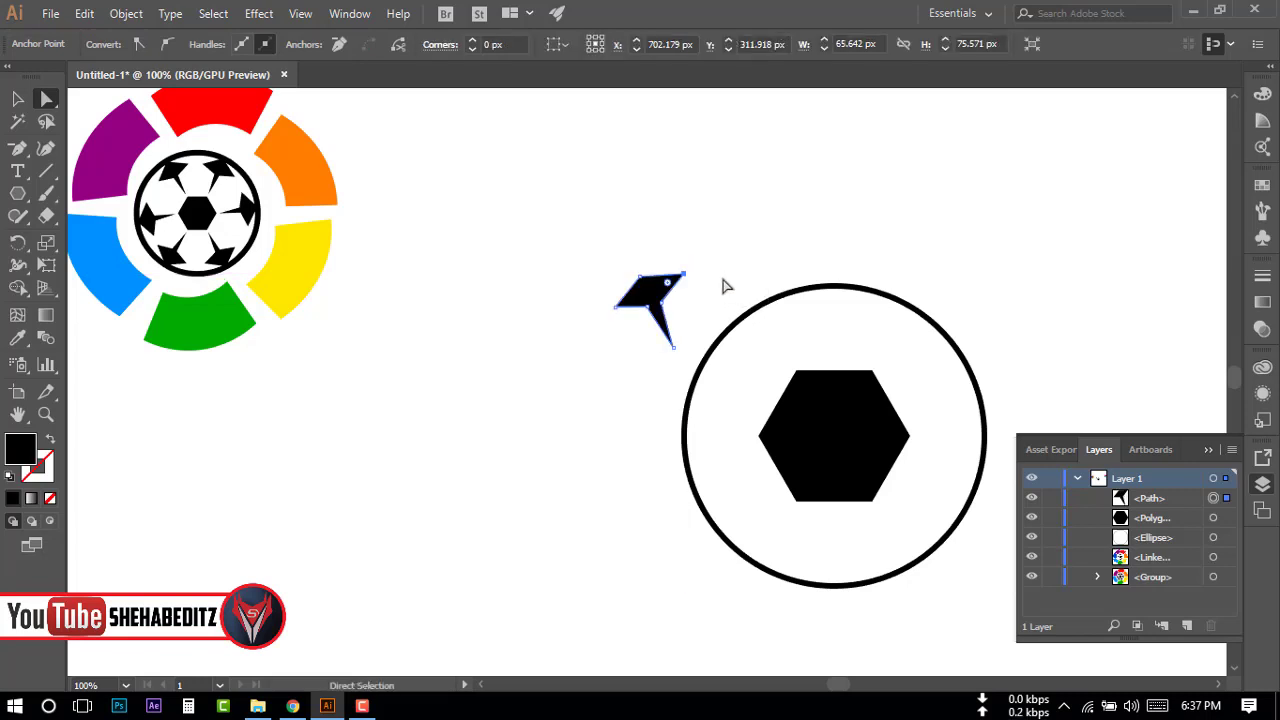
click(718, 310)
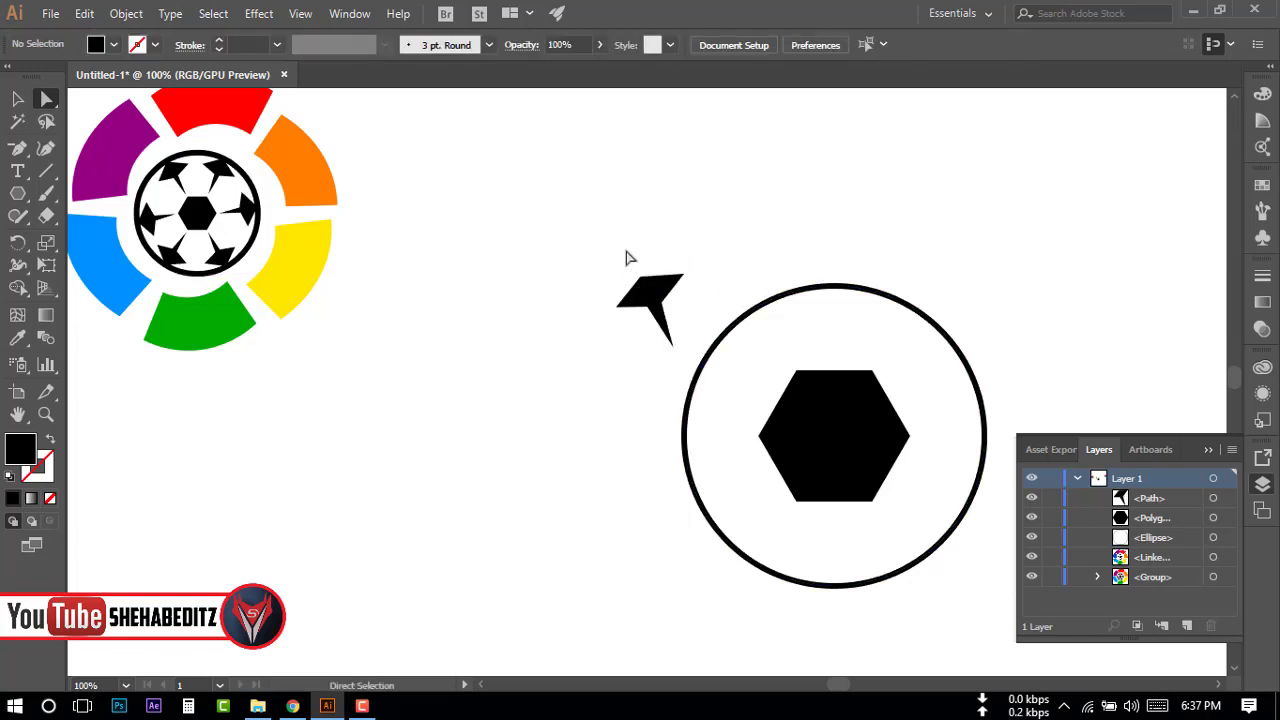
click(668, 346)
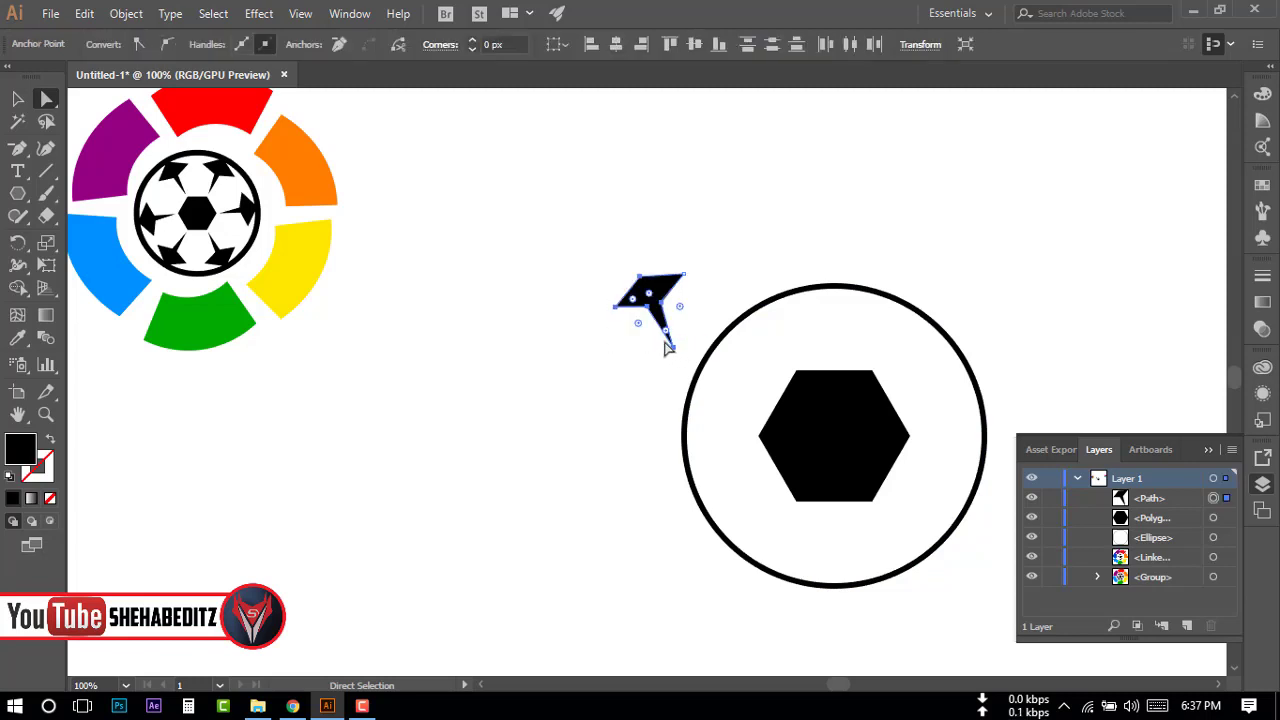
Delete the small shape and draw a new hexagon left of the ball.
key(Delete)
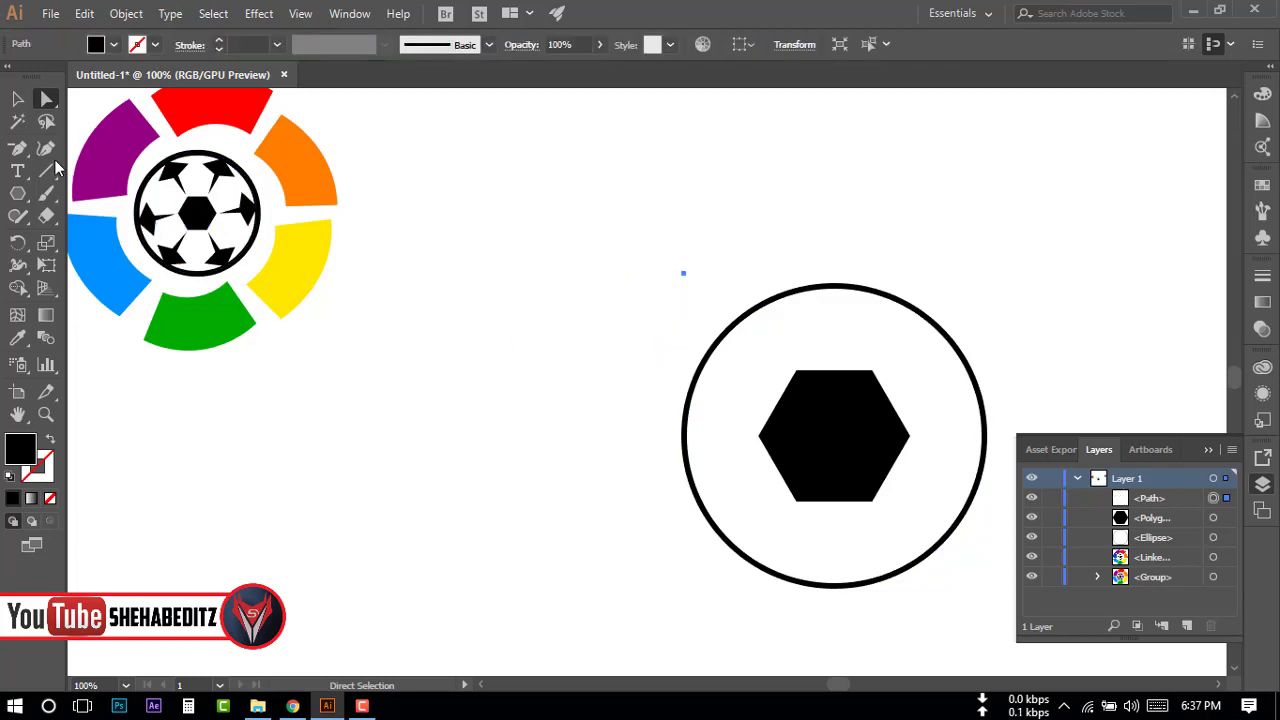
click(17, 193)
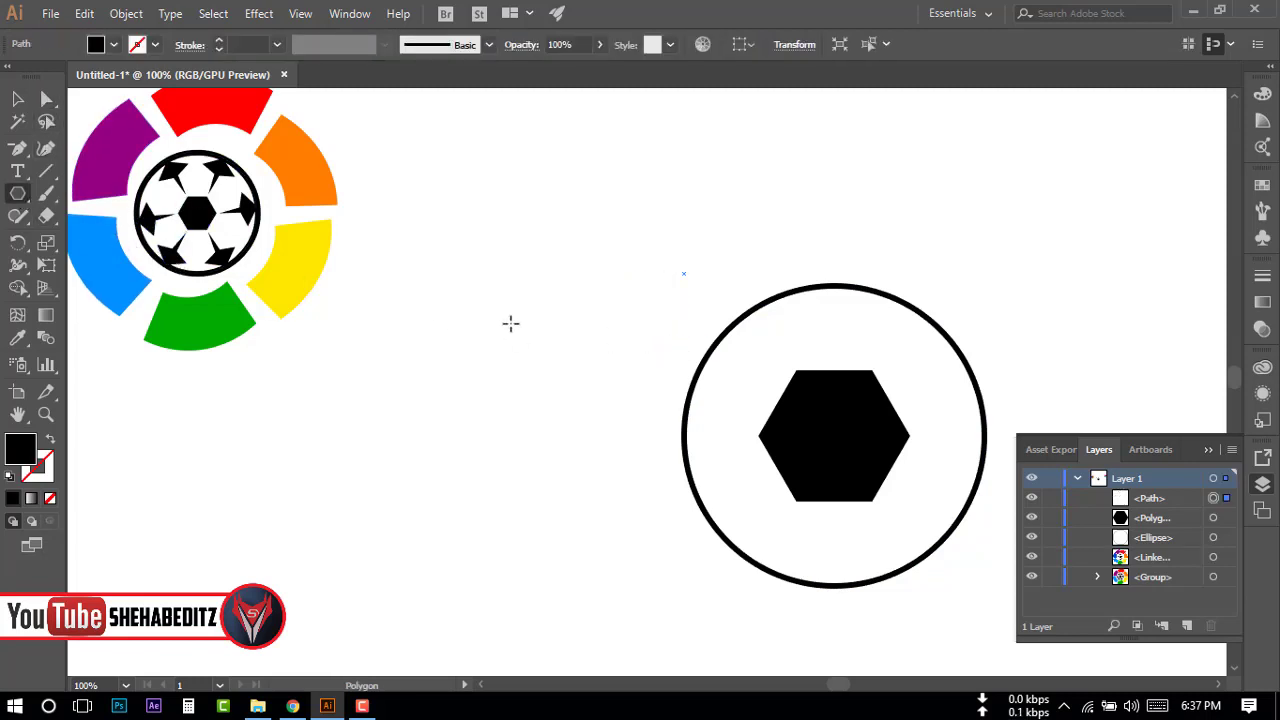
drag(459, 227, 509, 266)
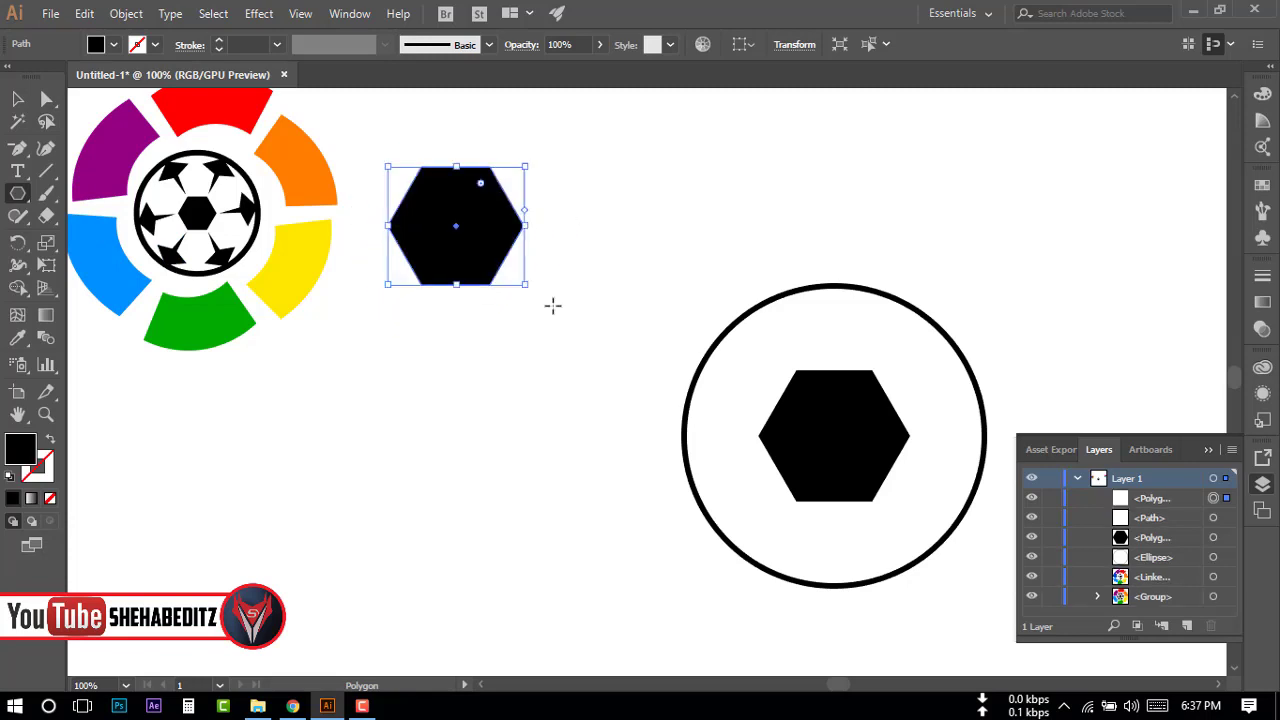
click(46, 98)
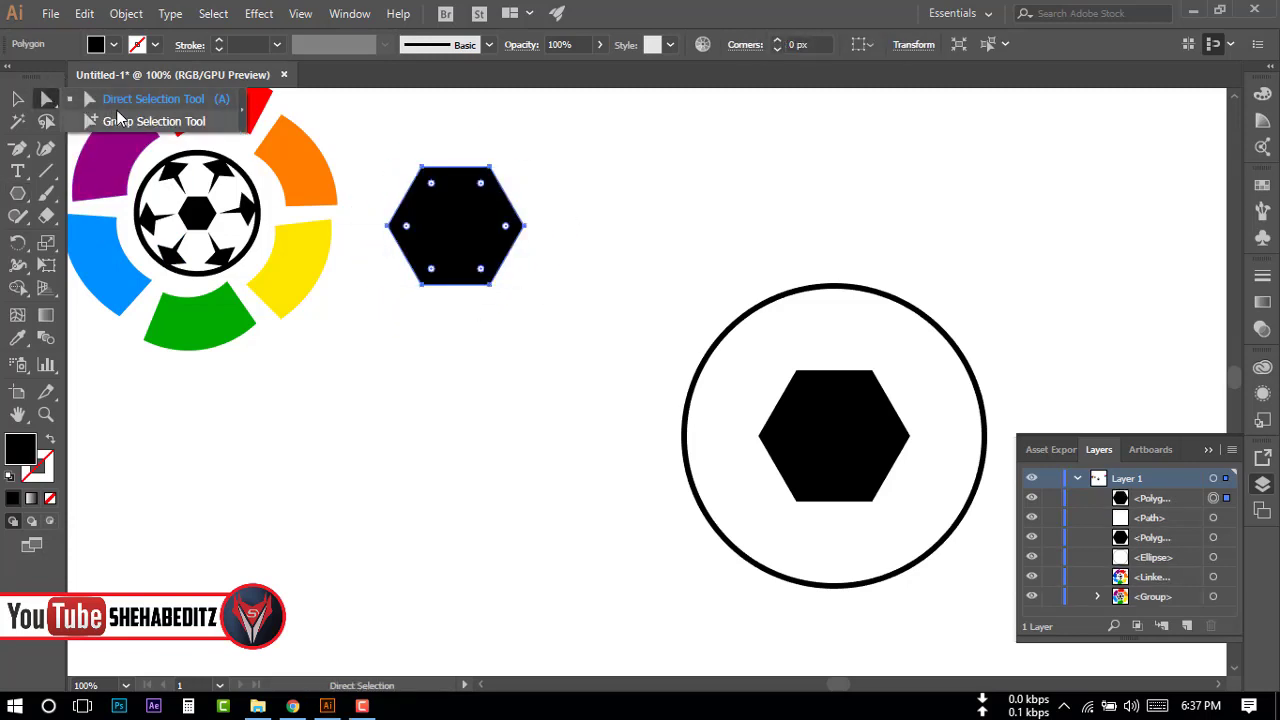
Drag the new hexagon's anchors into a flat wedge with a long spike.
drag(419, 285, 443, 238)
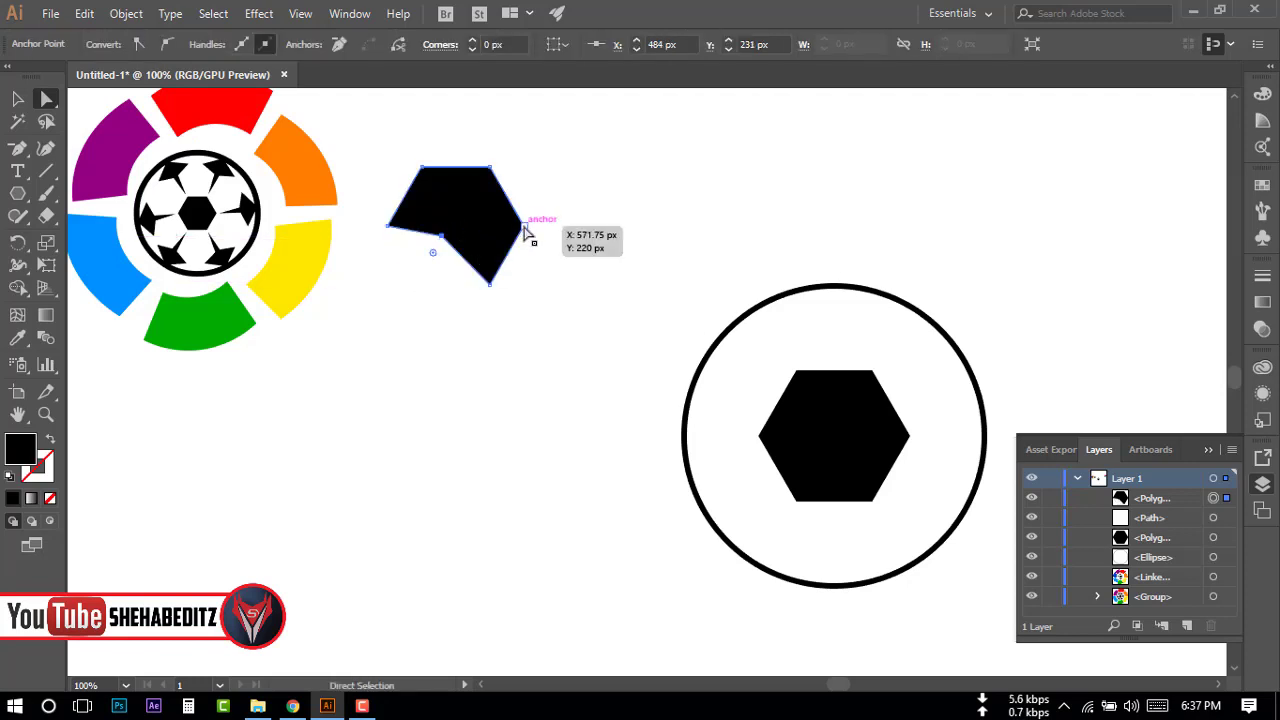
drag(523, 226, 462, 228)
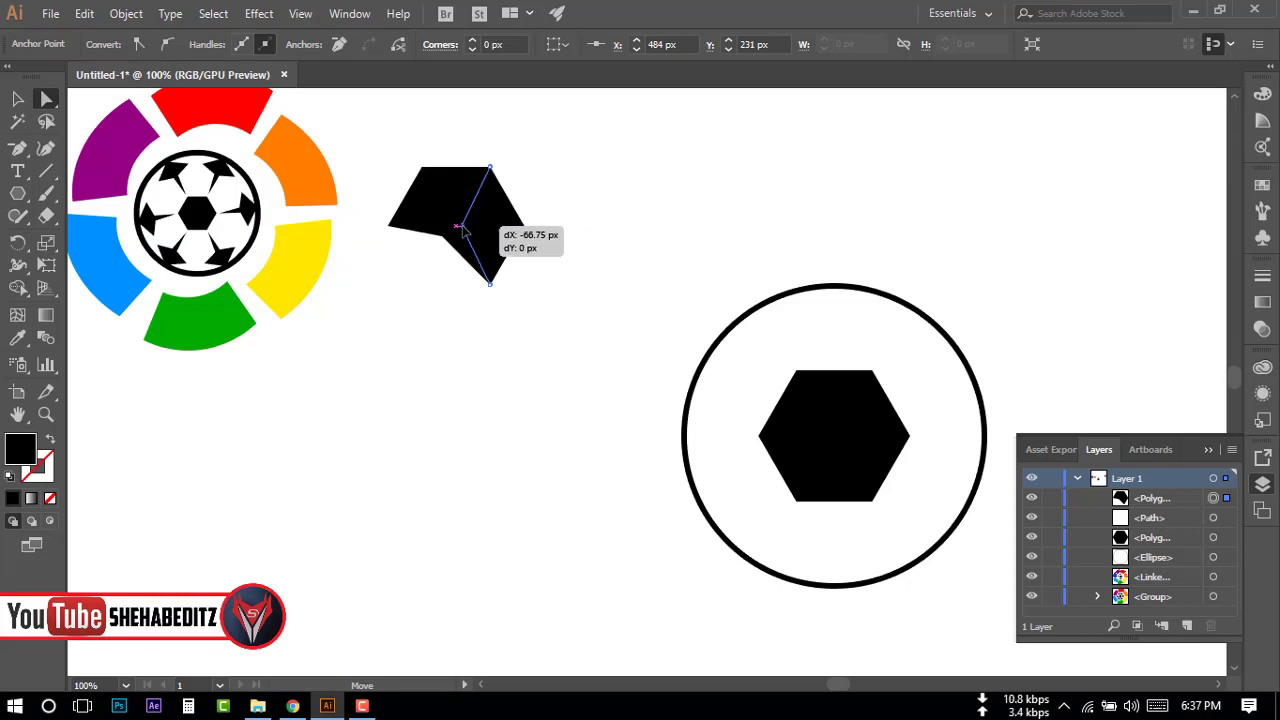
mouse_move(462, 229)
mouse_down()
mouse_move(454, 201)
mouse_move(449, 240)
mouse_move(439, 208)
mouse_up()
click(508, 197)
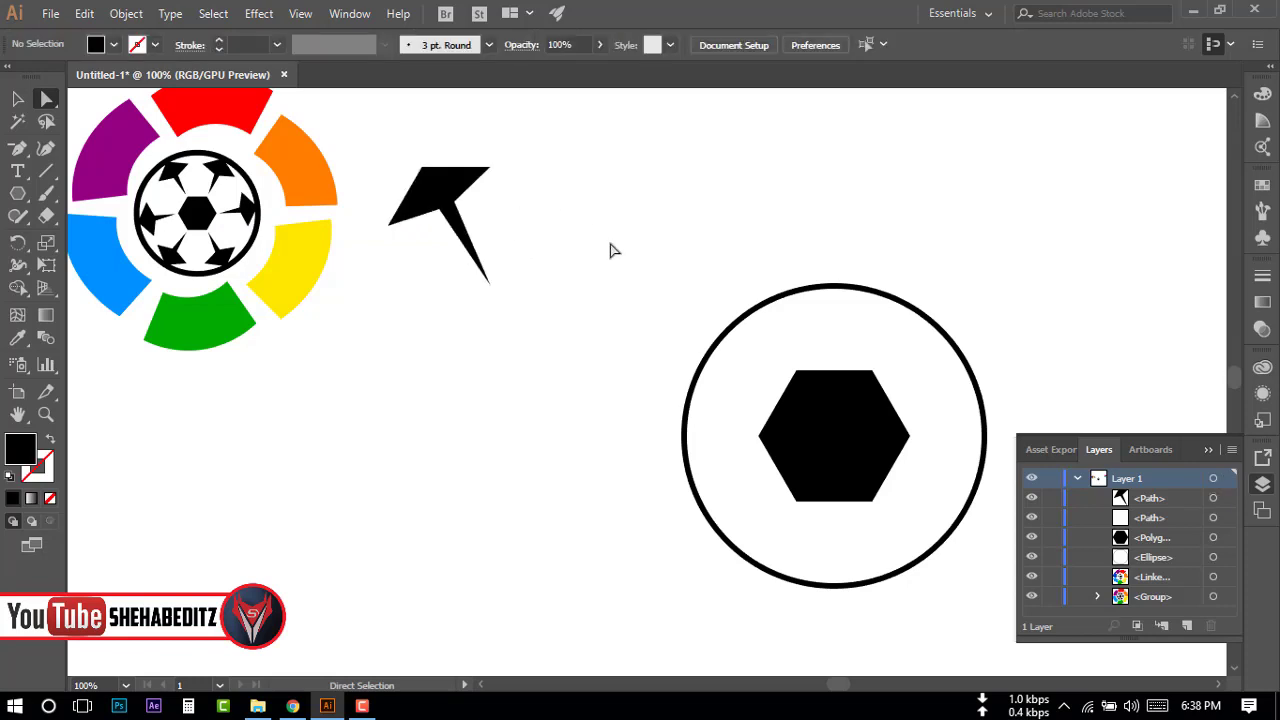
click(440, 215)
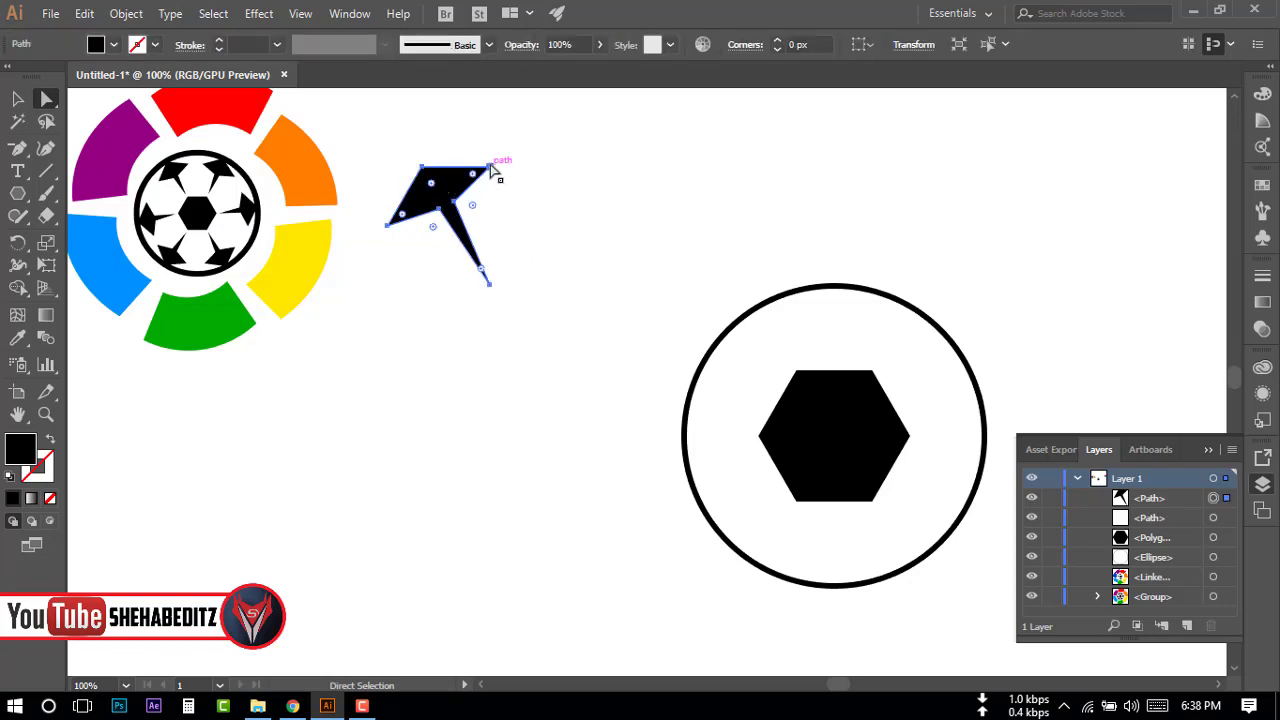
drag(489, 167, 532, 159)
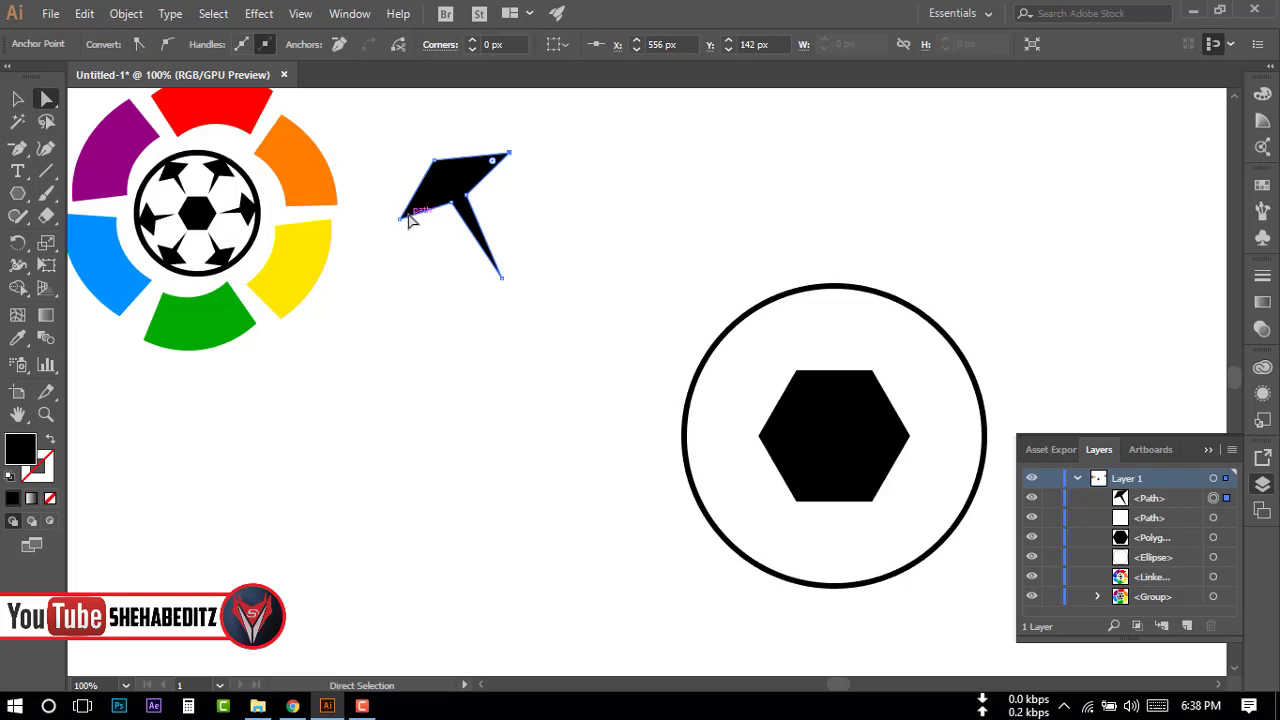
drag(409, 220, 401, 224)
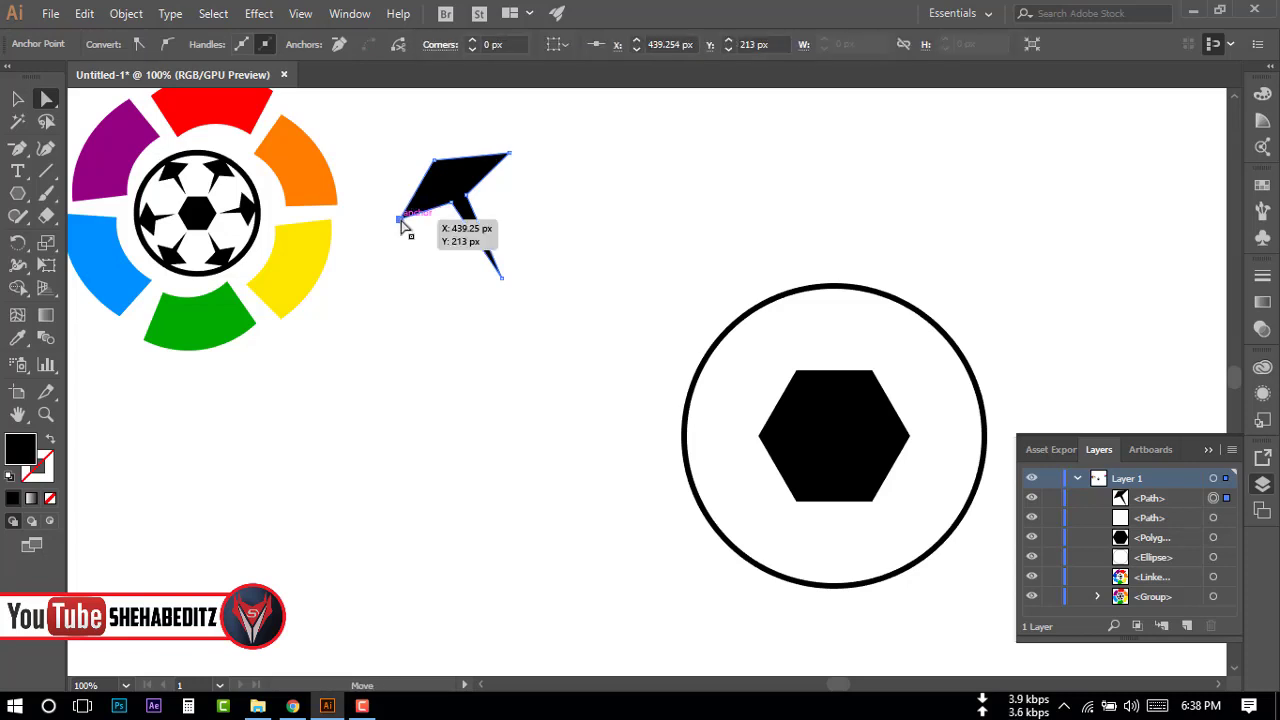
click(431, 266)
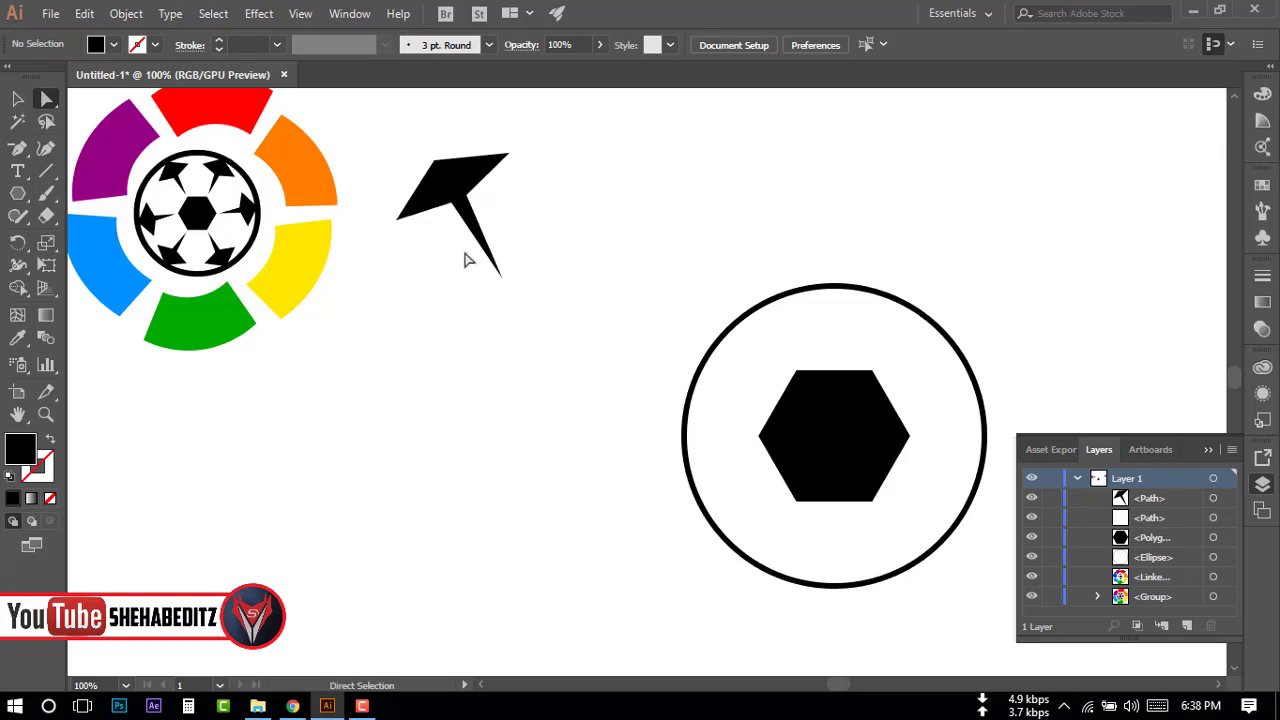
click(450, 186)
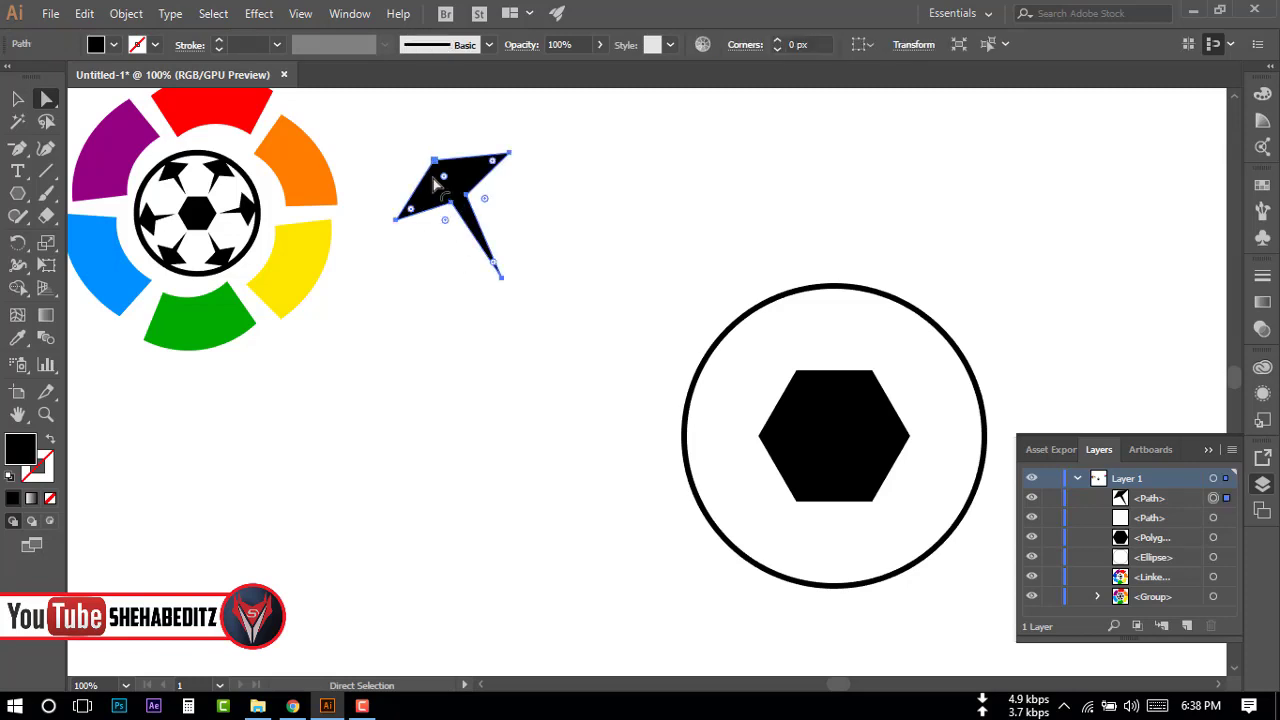
Move the wedge inside the circle's upper-left rim and shrink it against the hexagon.
click(20, 104)
drag(420, 192, 741, 302)
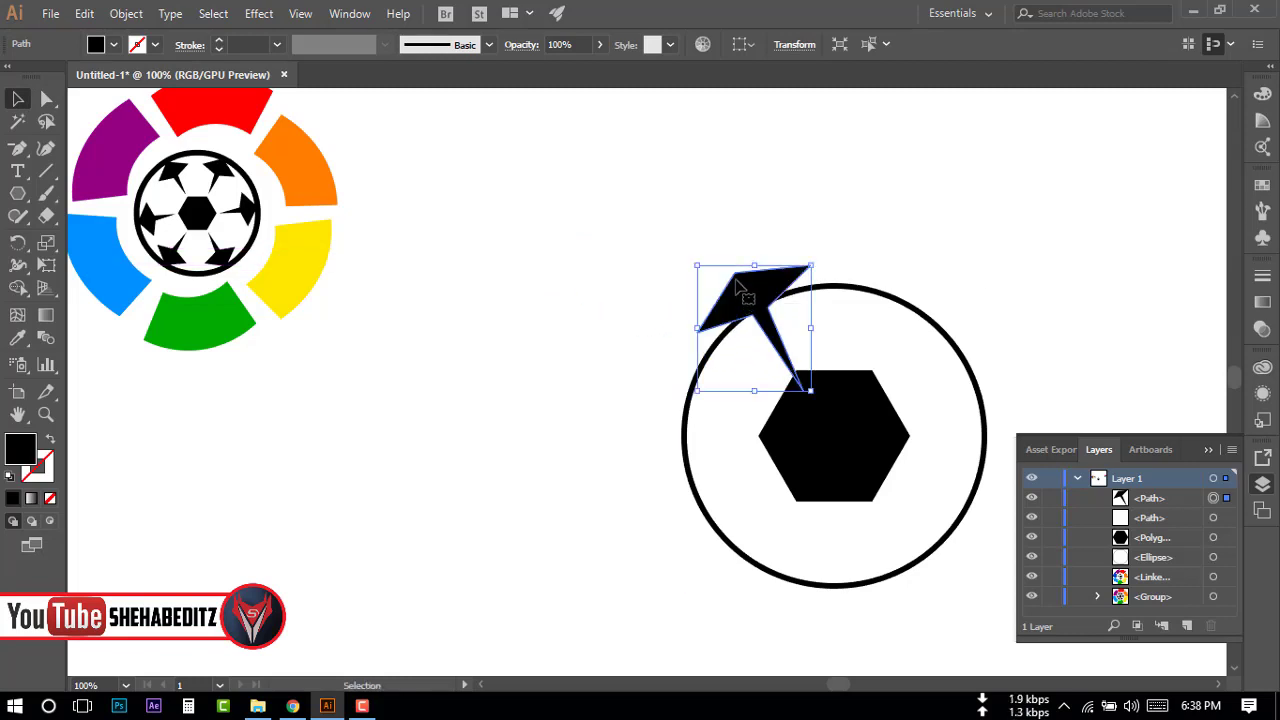
drag(697, 265, 768, 331)
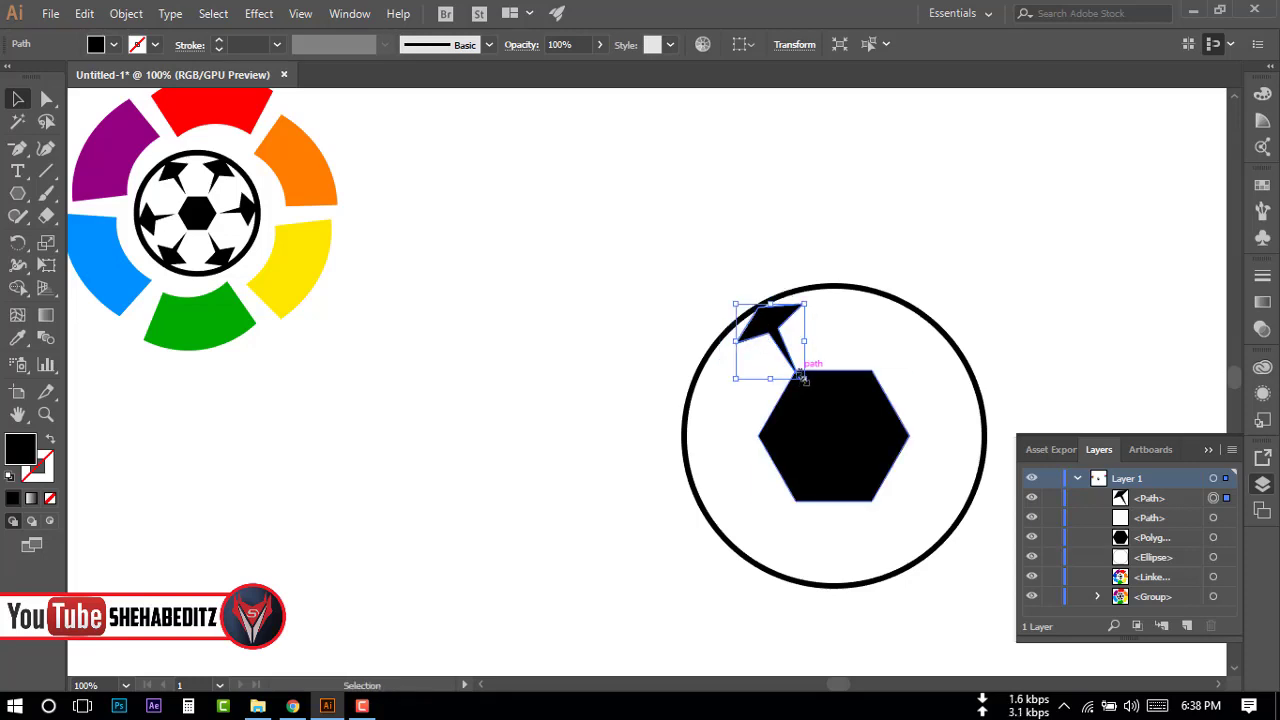
drag(806, 379, 793, 366)
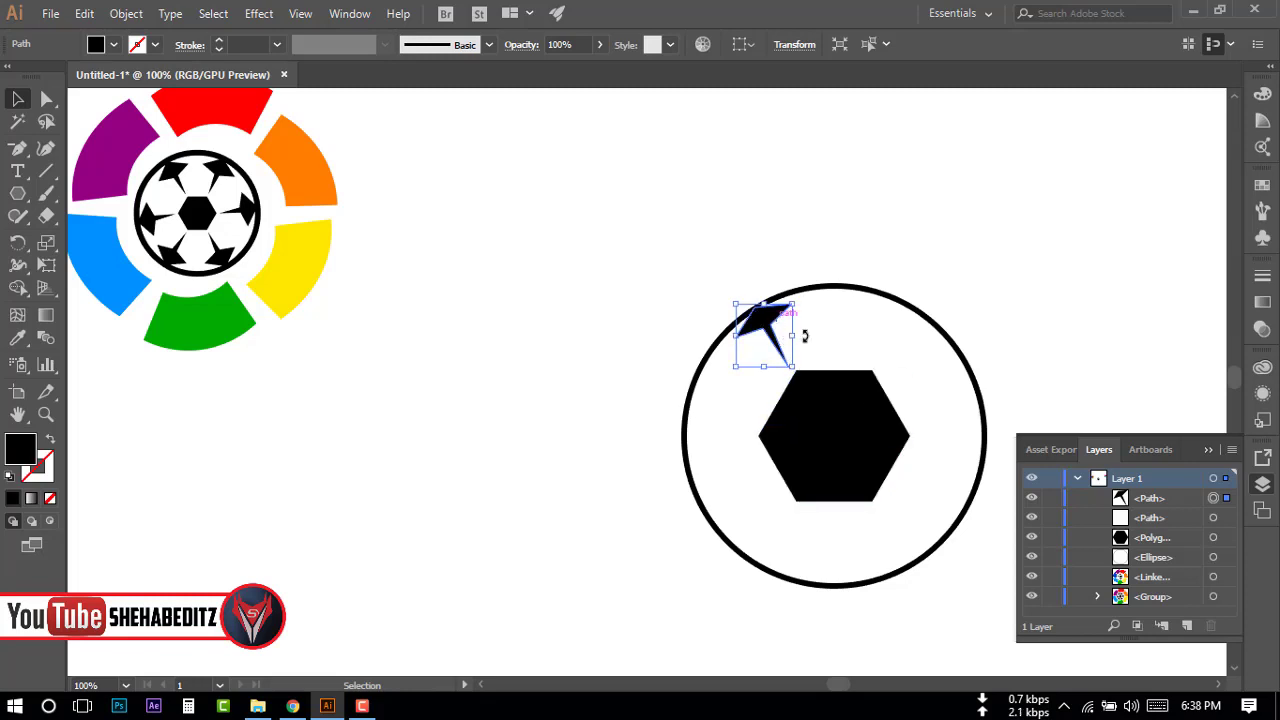
click(642, 313)
Shrink the central hexagon, then scale down and slightly rotate the pointed patch above it.
click(836, 455)
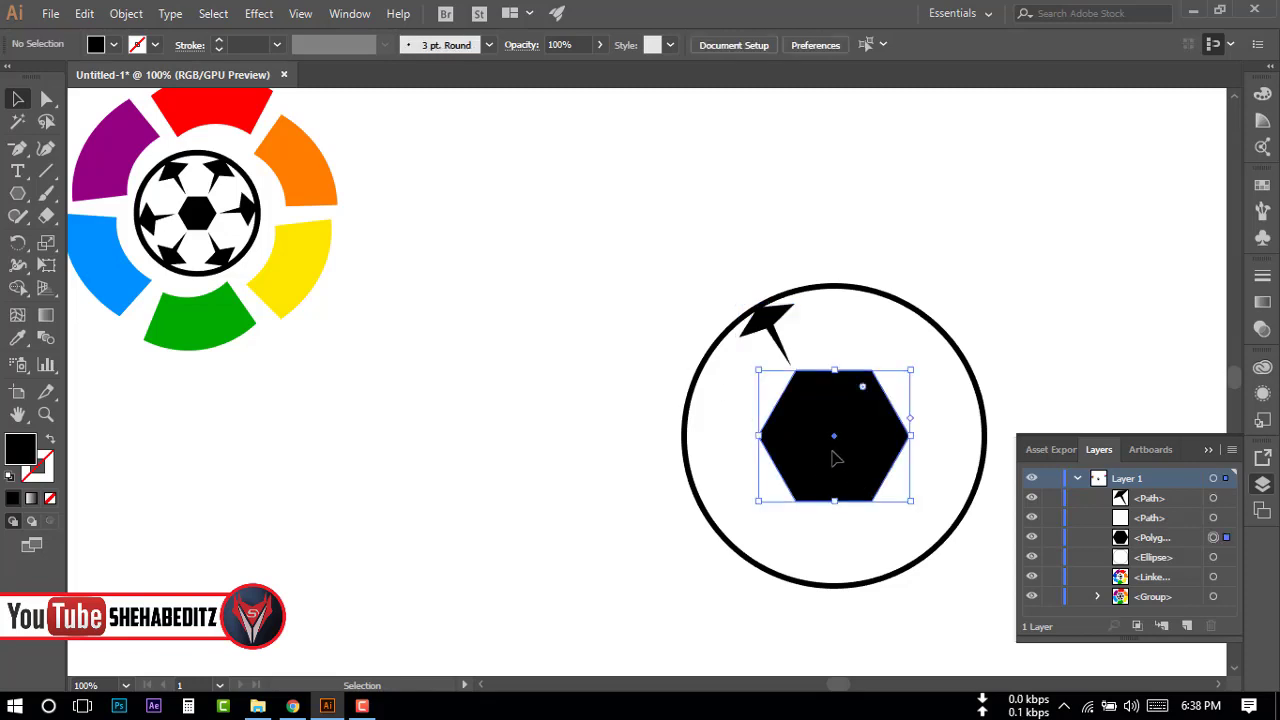
drag(912, 503, 901, 494)
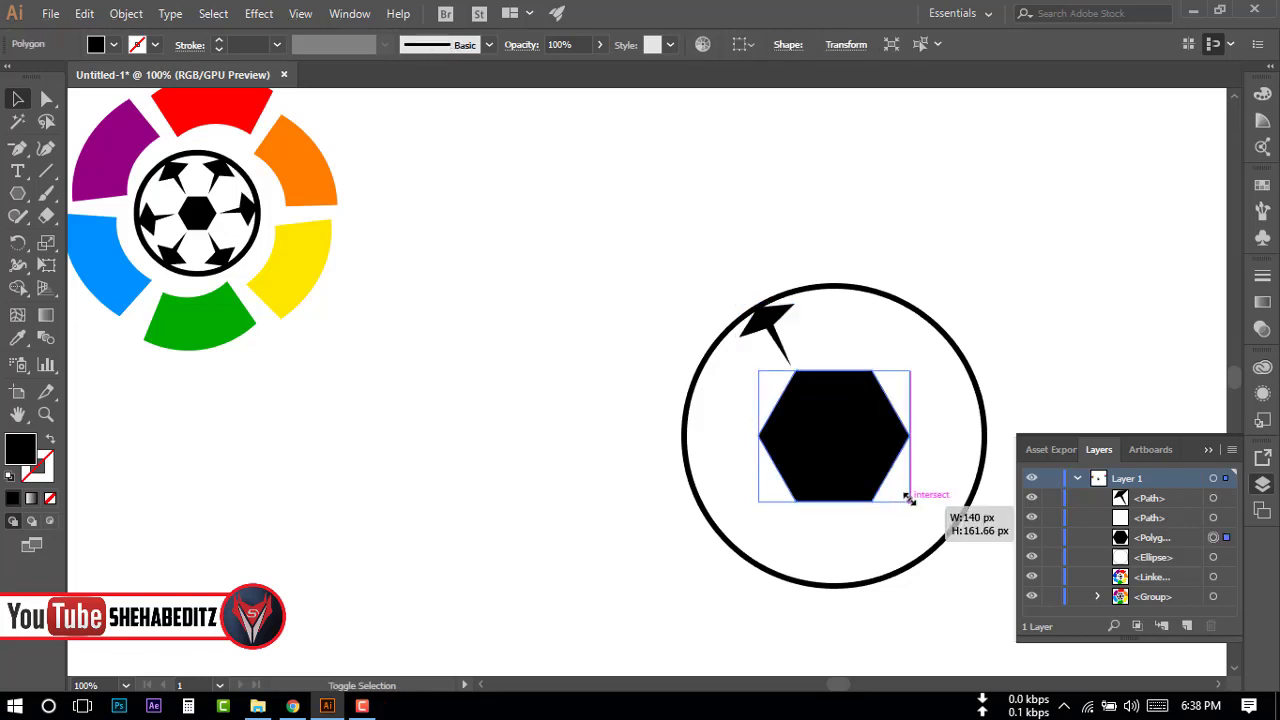
click(788, 355)
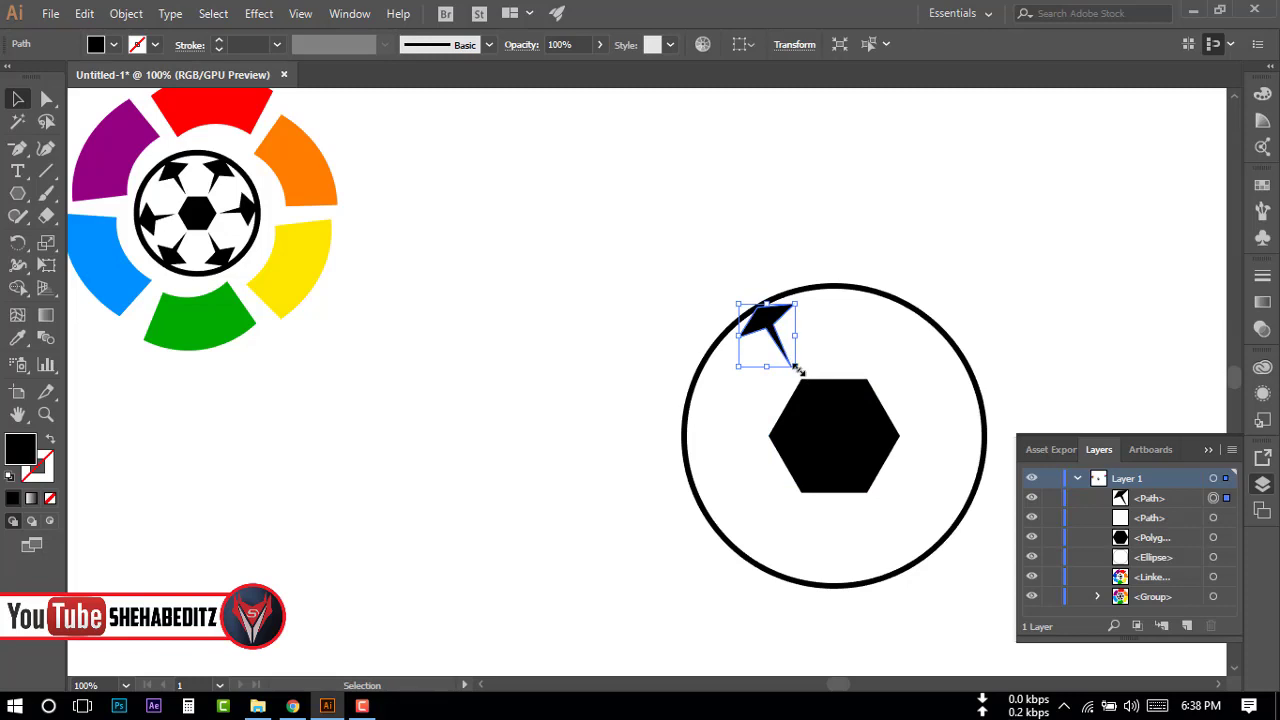
drag(795, 366, 837, 374)
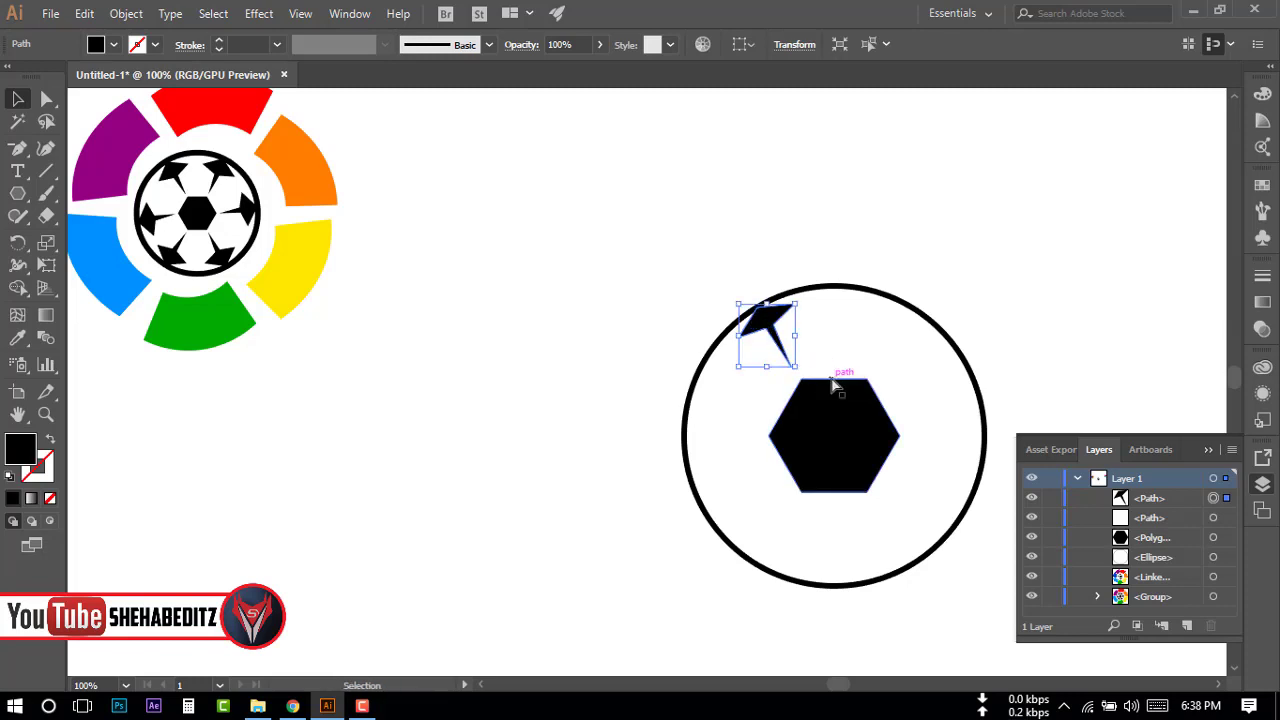
click(843, 328)
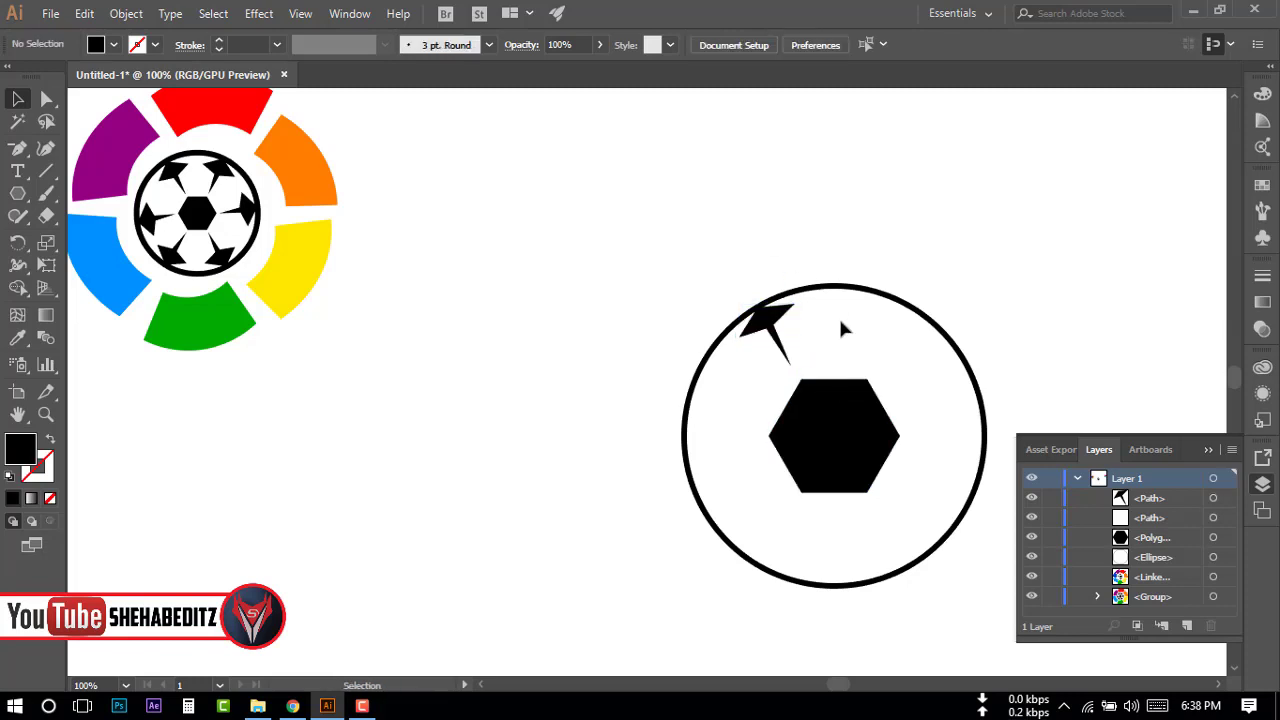
click(770, 328)
drag(806, 370, 814, 366)
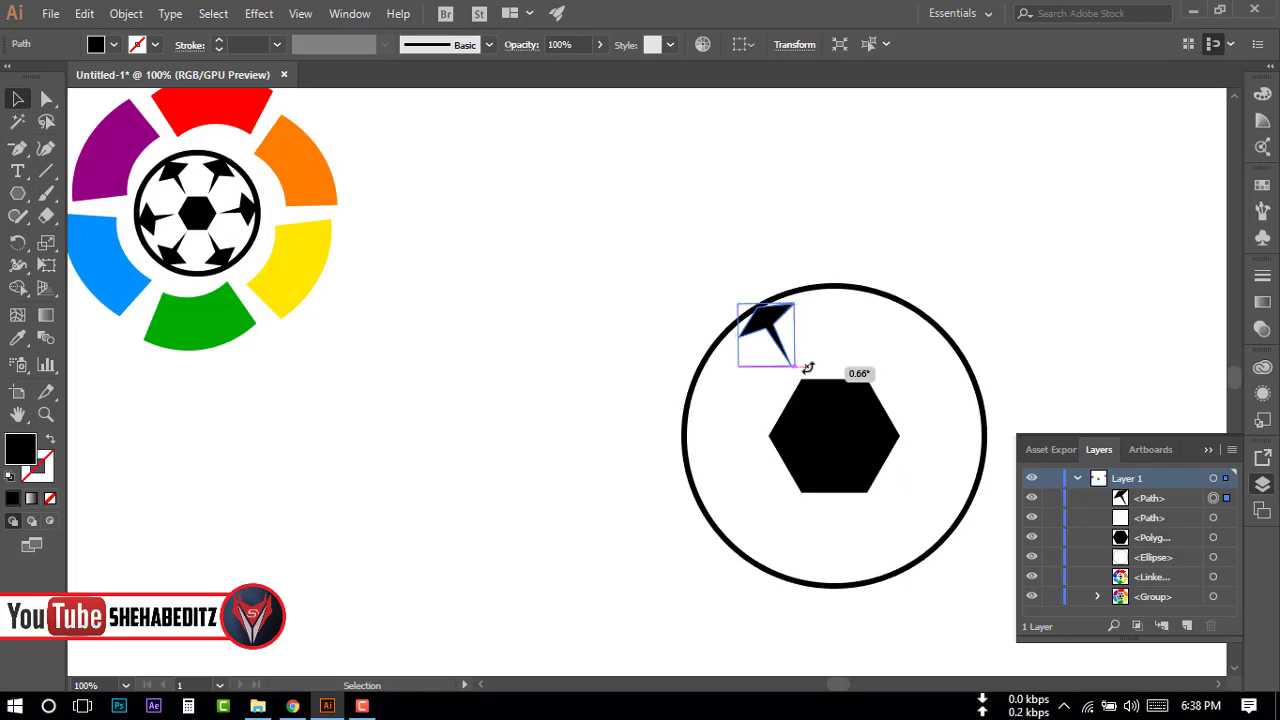
click(662, 243)
Shrink the hexagon a little more and slightly enlarge the pointed patch.
mouse_move(851, 434)
mouse_down()
mouse_move(749, 396)
mouse_move(817, 400)
mouse_up()
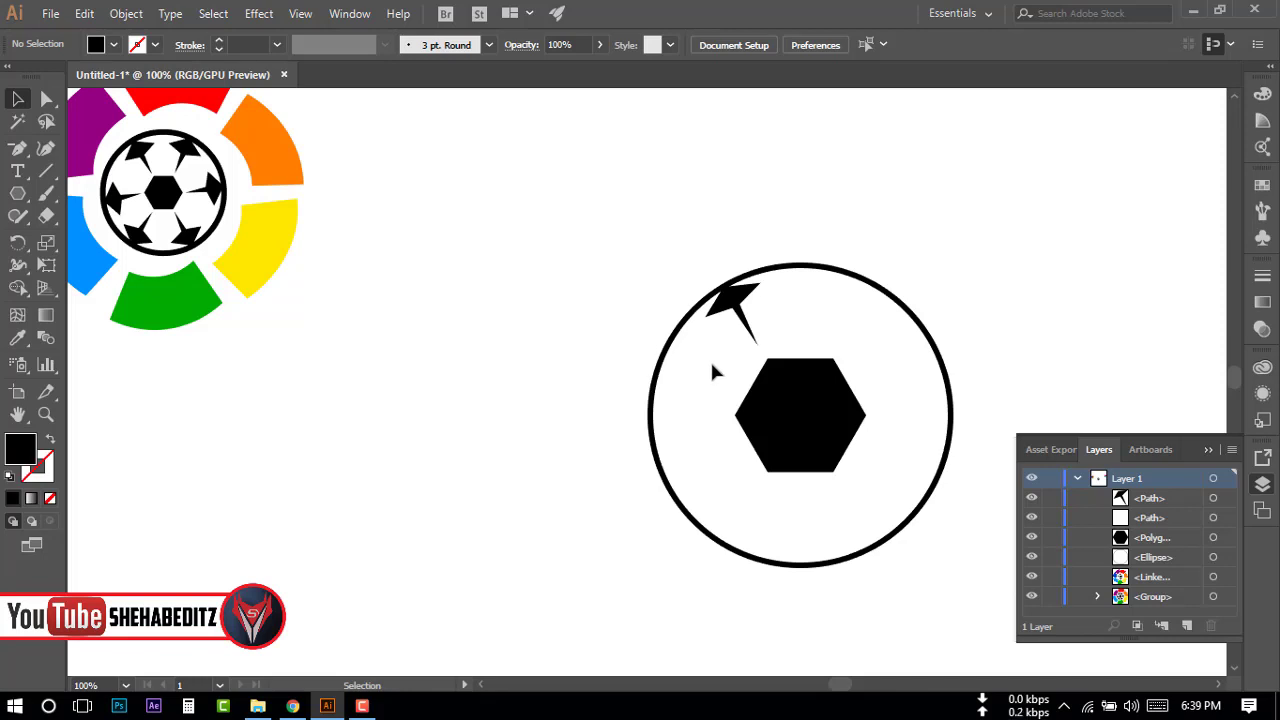
click(785, 403)
drag(866, 477, 862, 468)
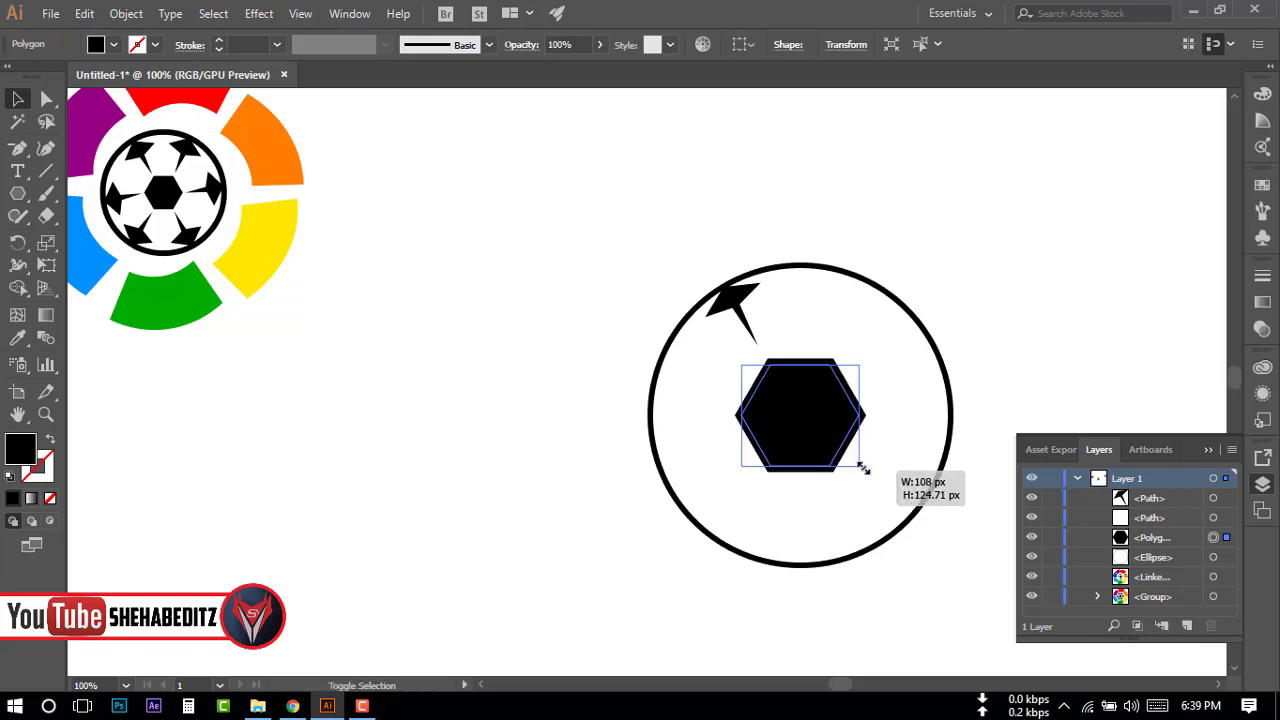
click(717, 330)
click(731, 300)
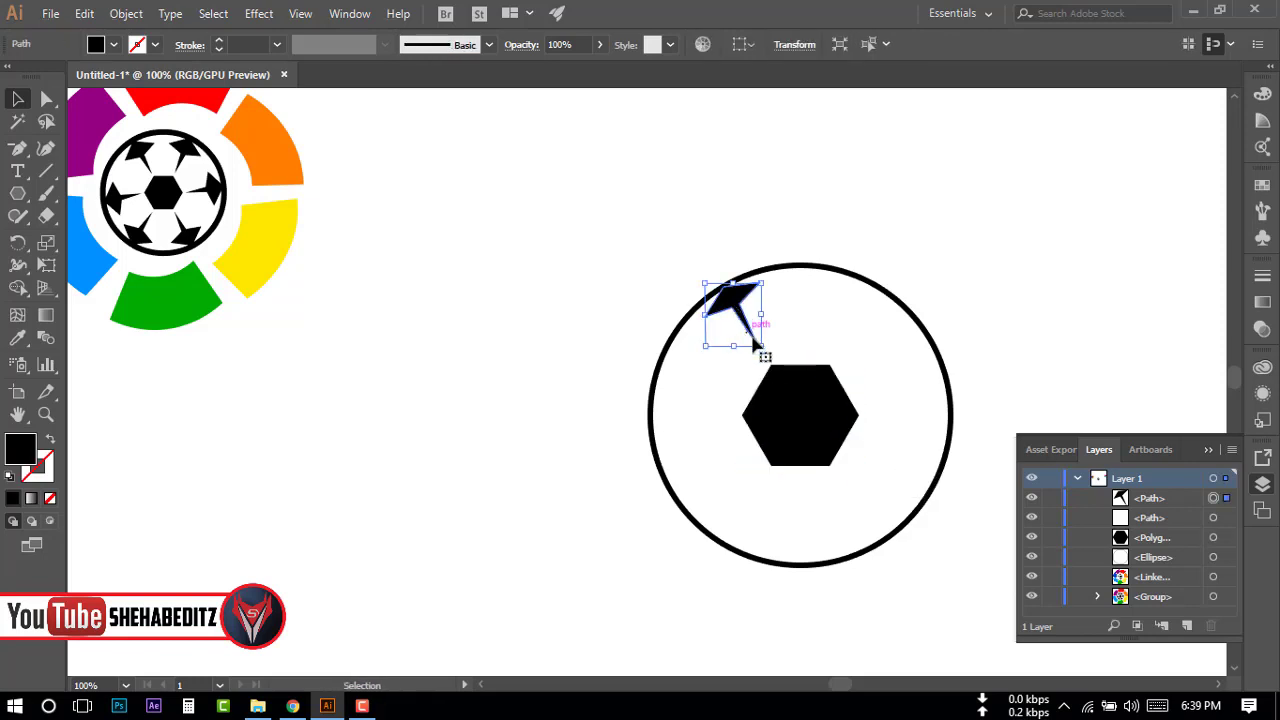
drag(761, 347, 770, 358)
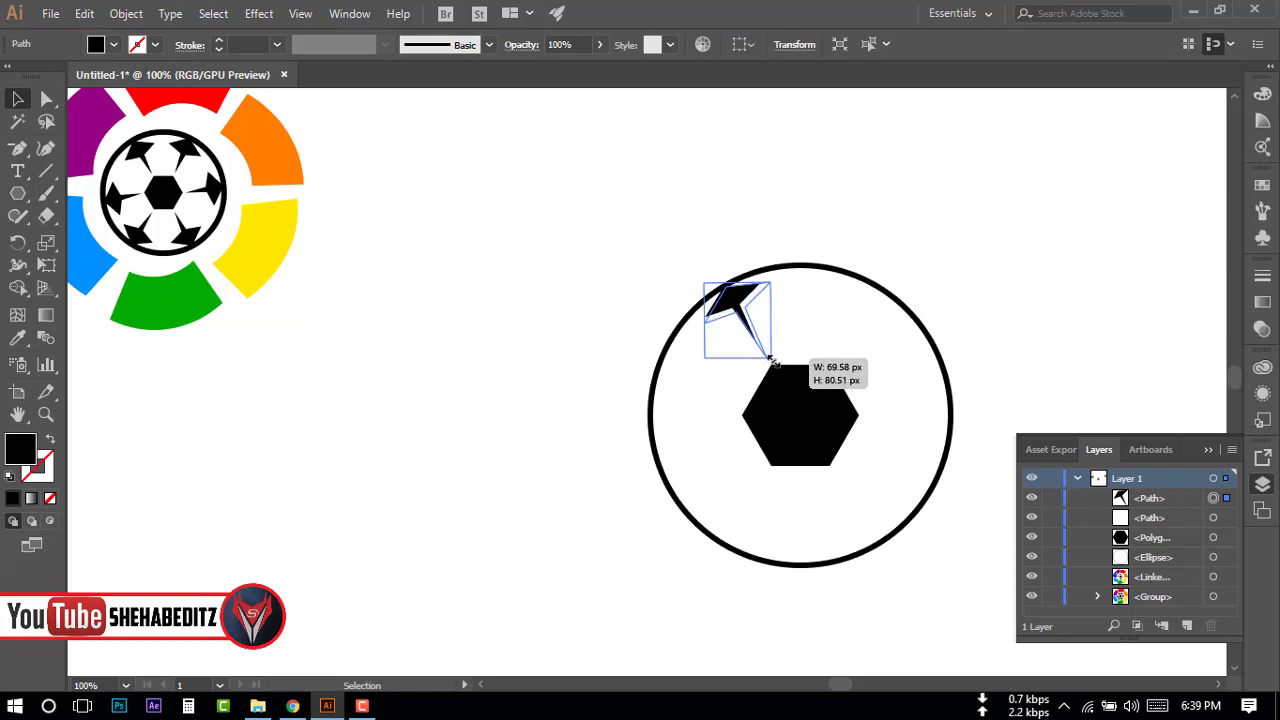
drag(770, 358, 770, 358)
click(817, 334)
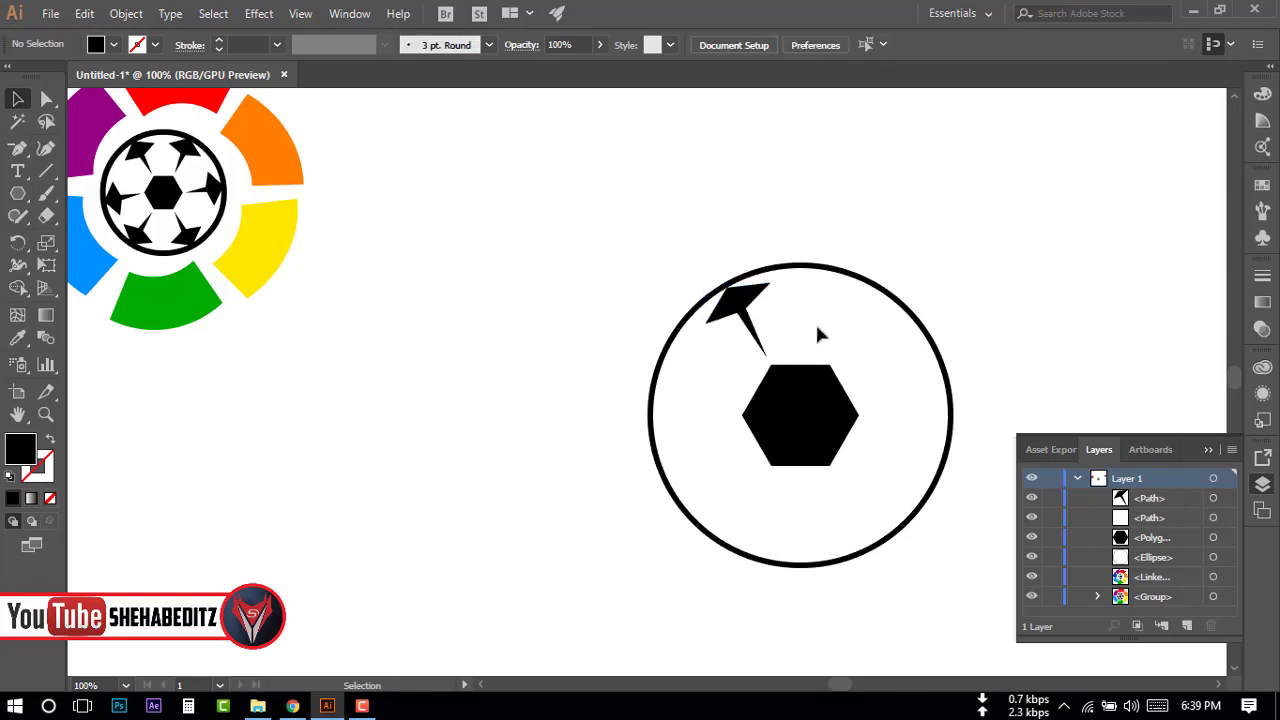
click(745, 305)
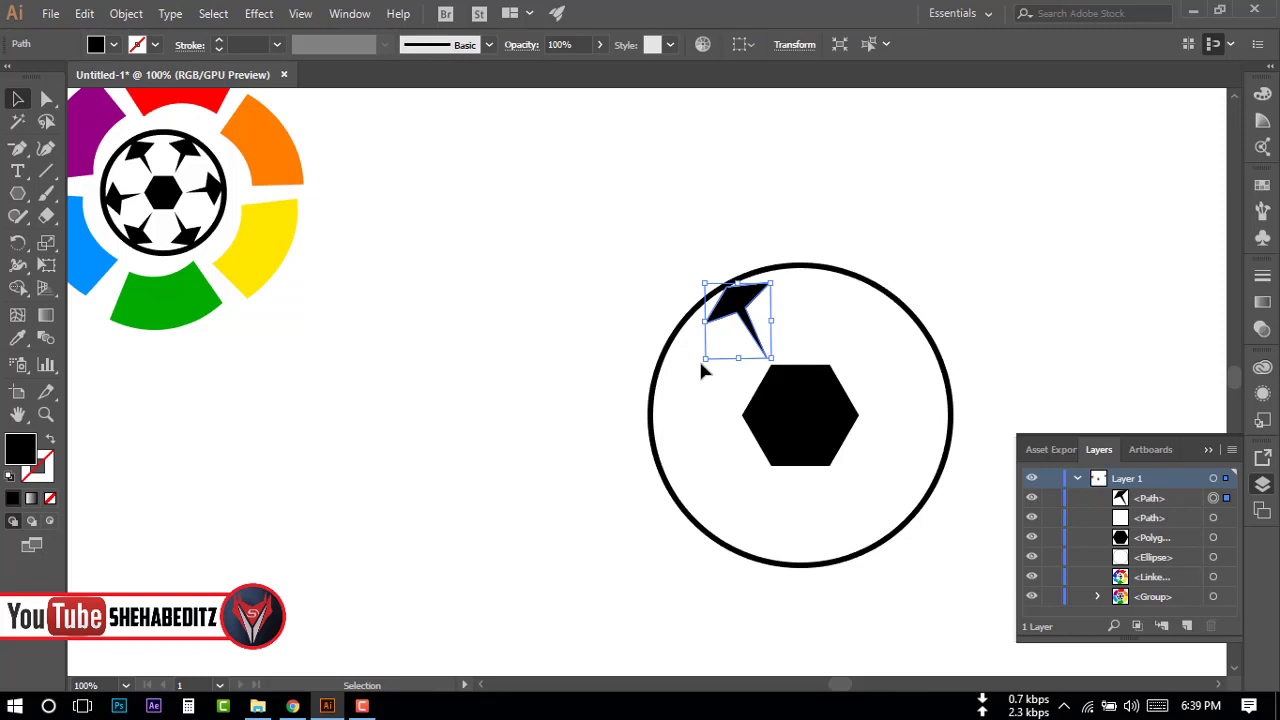
click(704, 366)
click(740, 312)
click(746, 307)
Duplicate the star piece, rotate it and place it on the ball's upper-right edge.
alt+drag(745, 310, 808, 310)
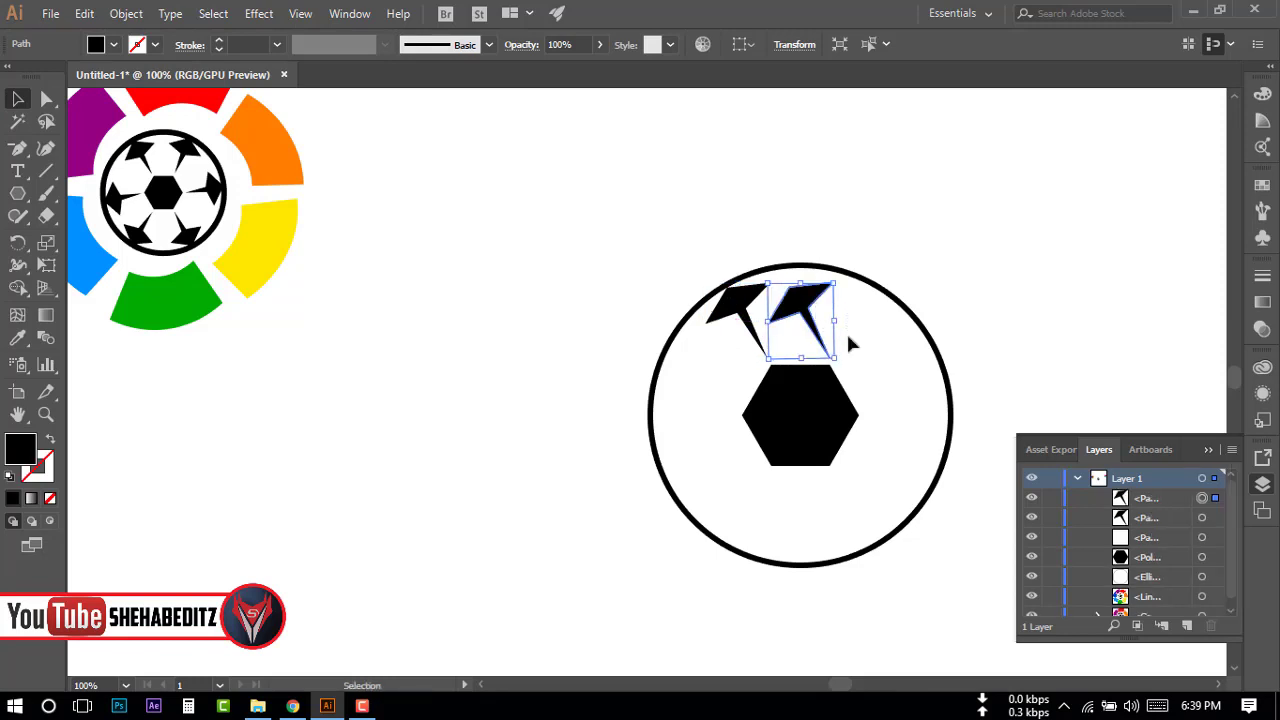
mouse_move(846, 370)
mouse_down()
mouse_move(835, 313)
mouse_move(852, 313)
mouse_up()
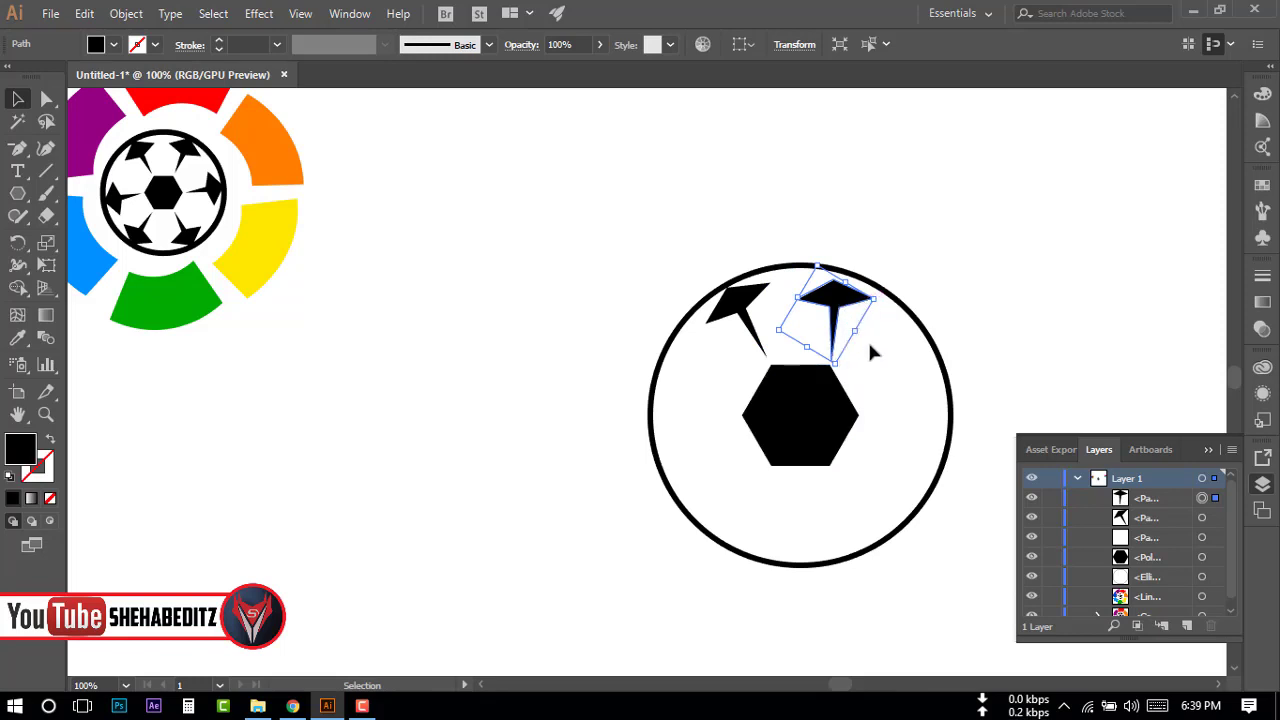
drag(838, 370, 845, 362)
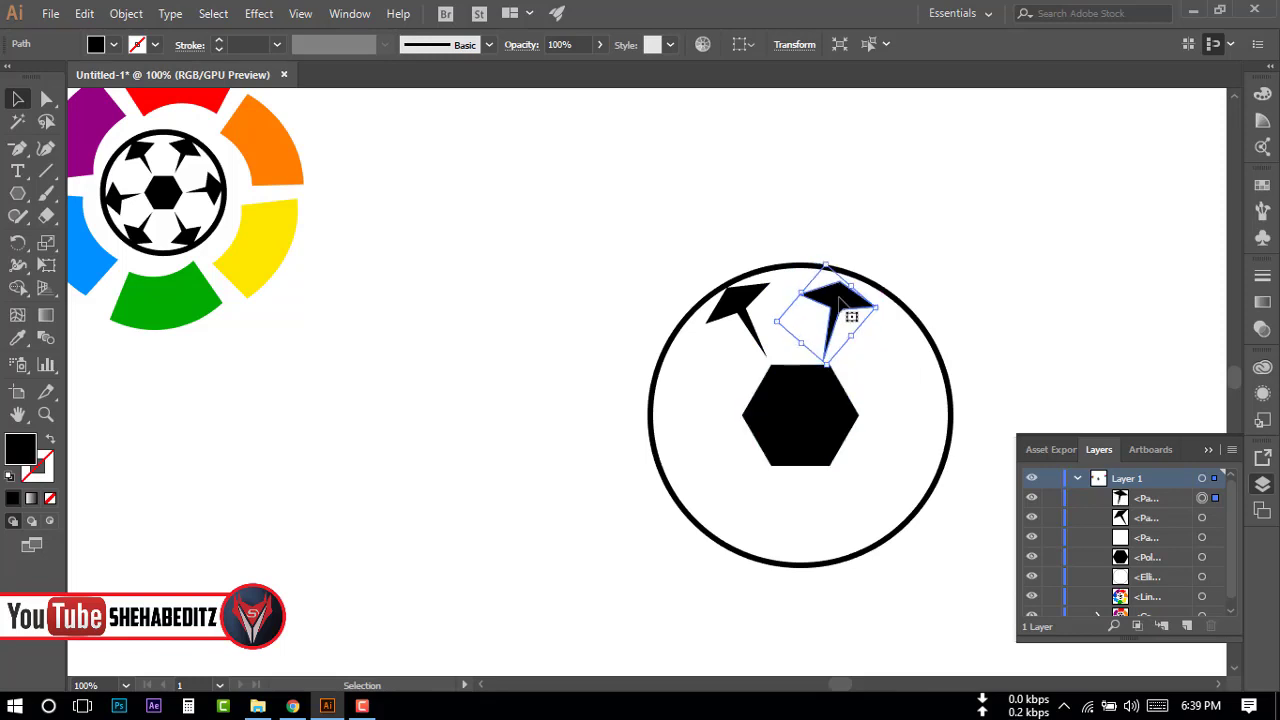
drag(840, 313, 858, 313)
drag(855, 373, 842, 372)
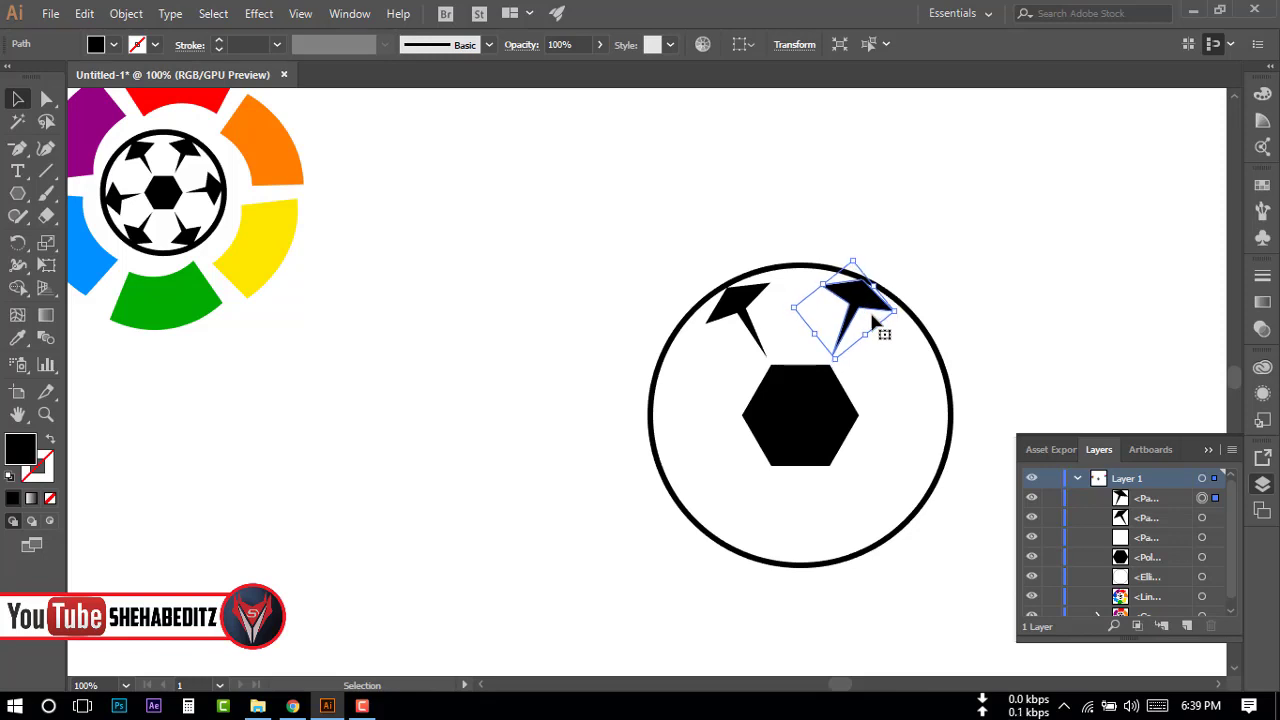
drag(875, 320, 877, 317)
click(953, 412)
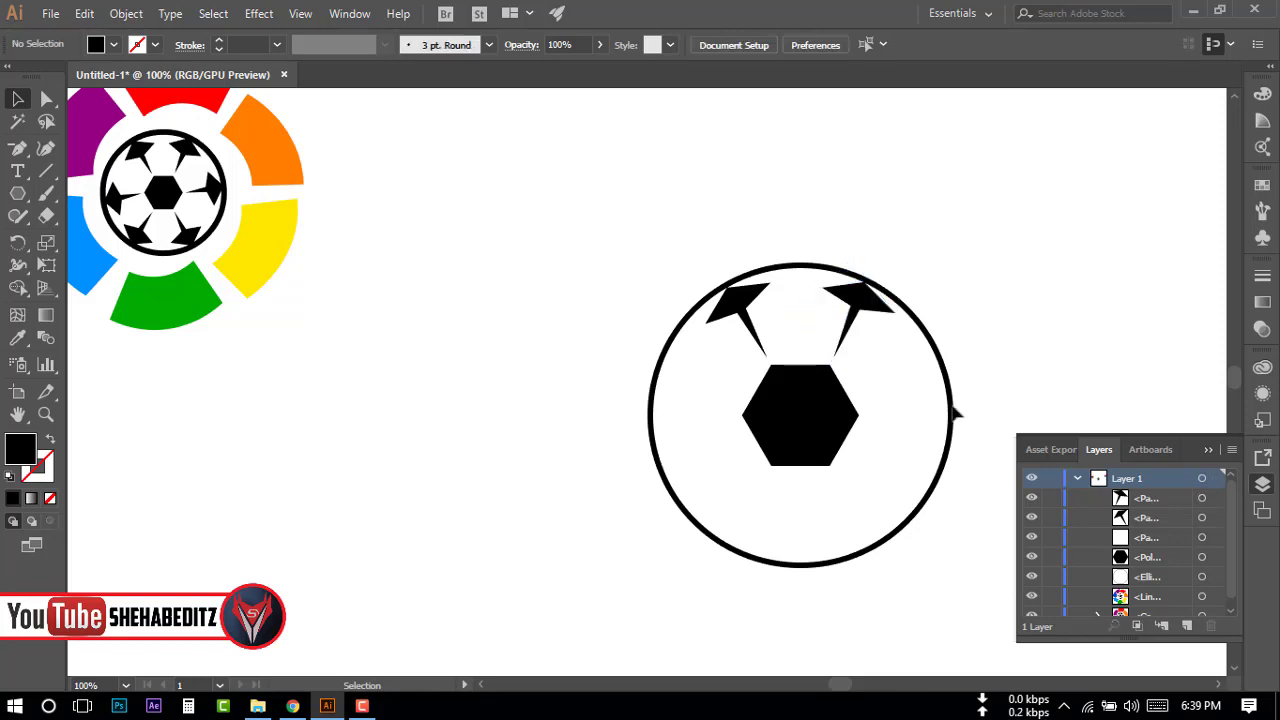
Add a star copy on the ball's right edge, rotated to point at the hexagon.
scroll(881, 313, down, 1)
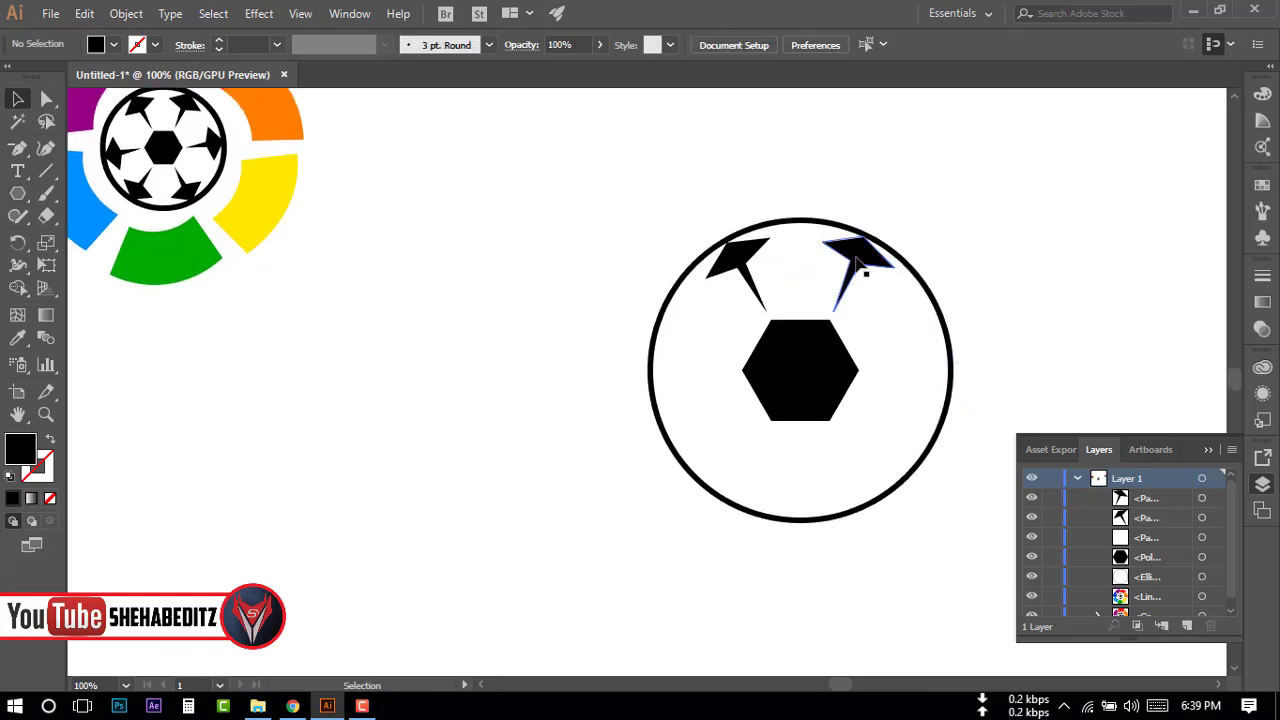
click(862, 262)
drag(866, 258, 911, 338)
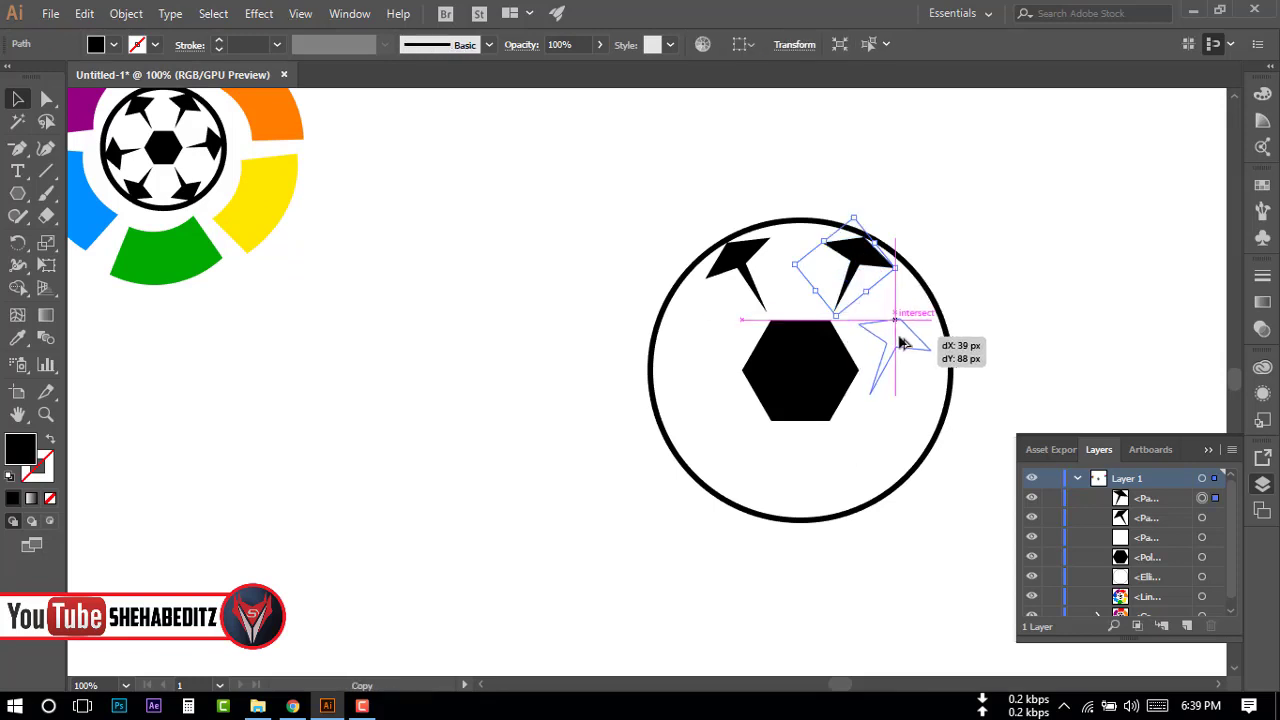
drag(875, 419, 898, 362)
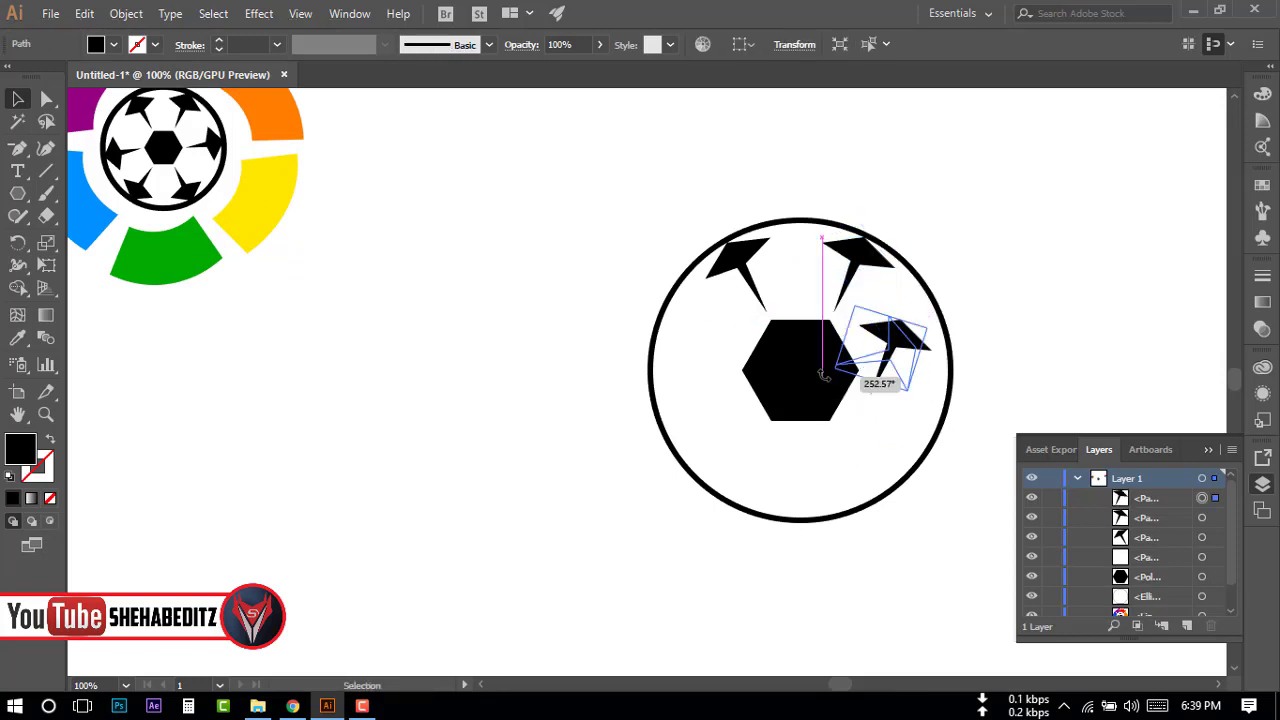
drag(922, 378, 946, 392)
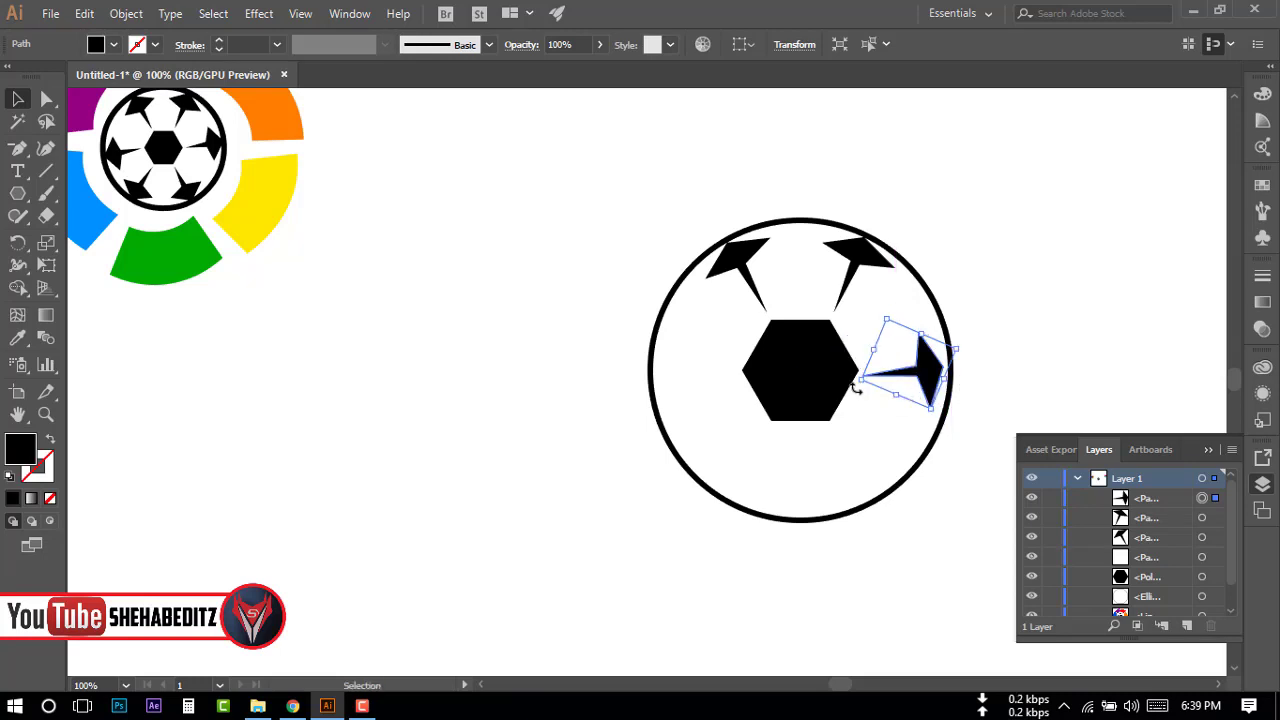
mouse_move(855, 390)
mouse_down()
mouse_move(943, 372)
mouse_move(942, 420)
mouse_up()
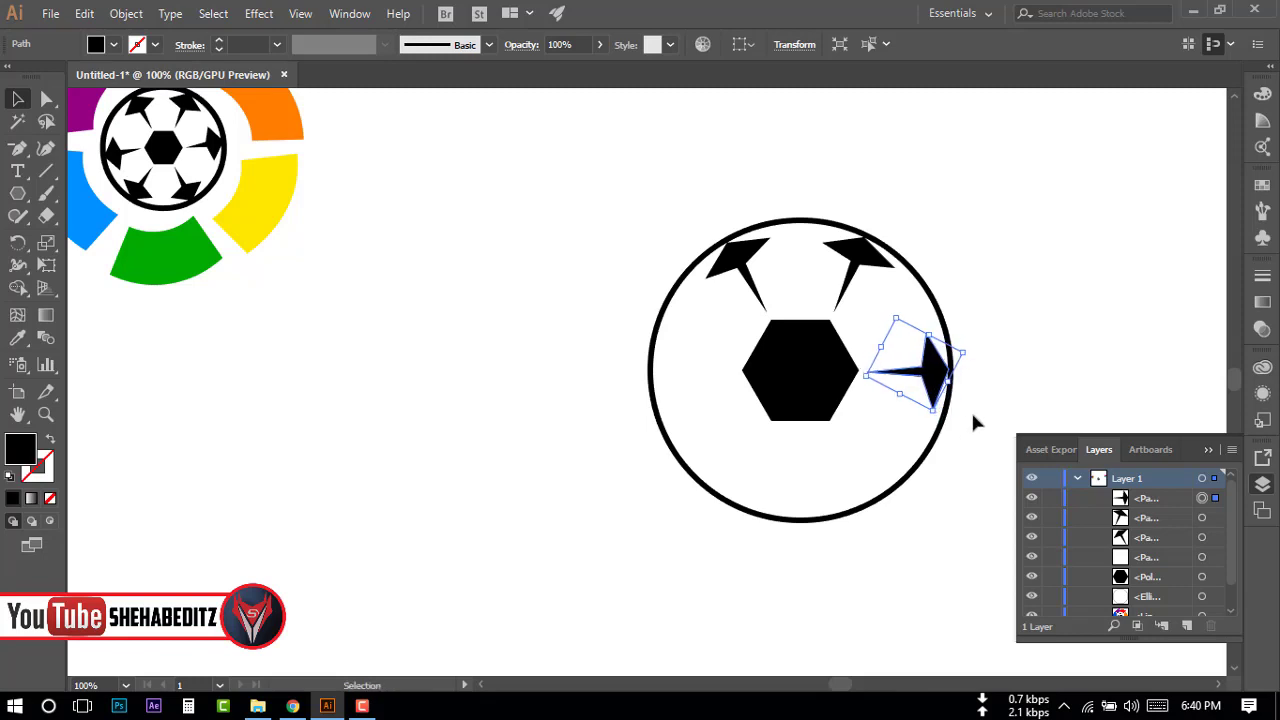
click(972, 412)
click(915, 375)
drag(868, 408, 866, 372)
click(1061, 361)
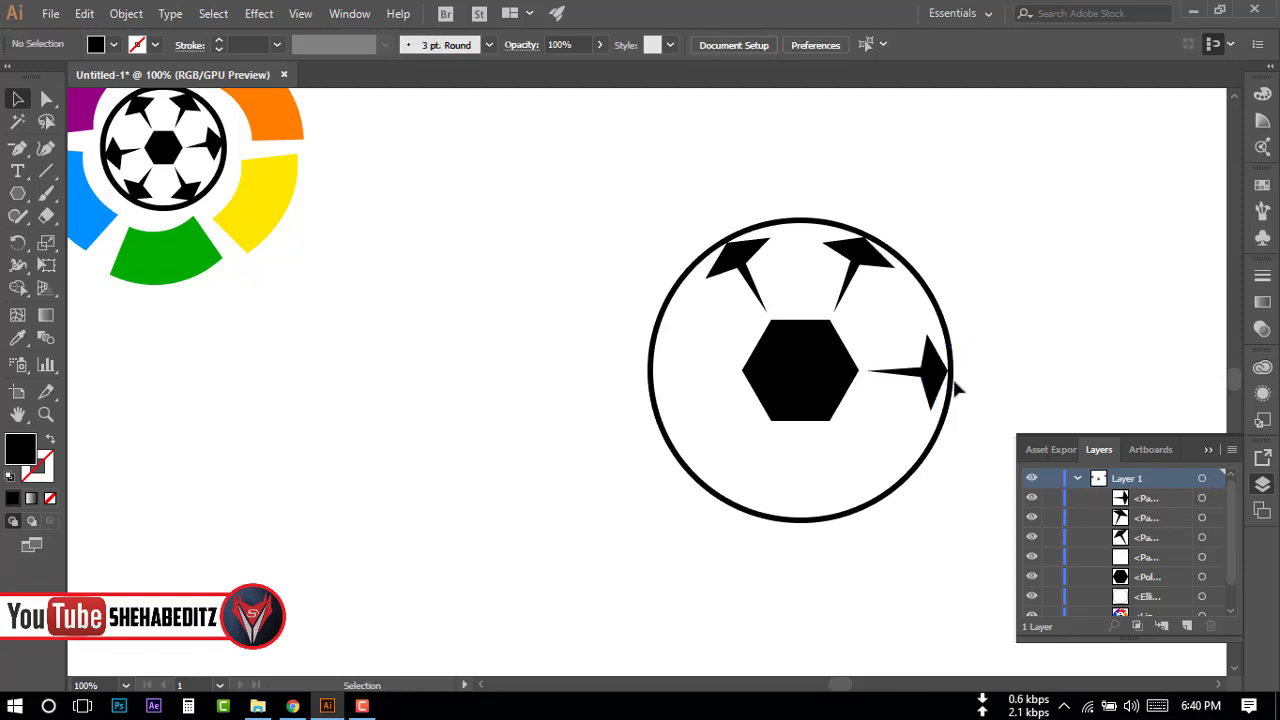
Add a rotated star copy at the ball's lower right, then duplicate one toward the lower left.
click(935, 390)
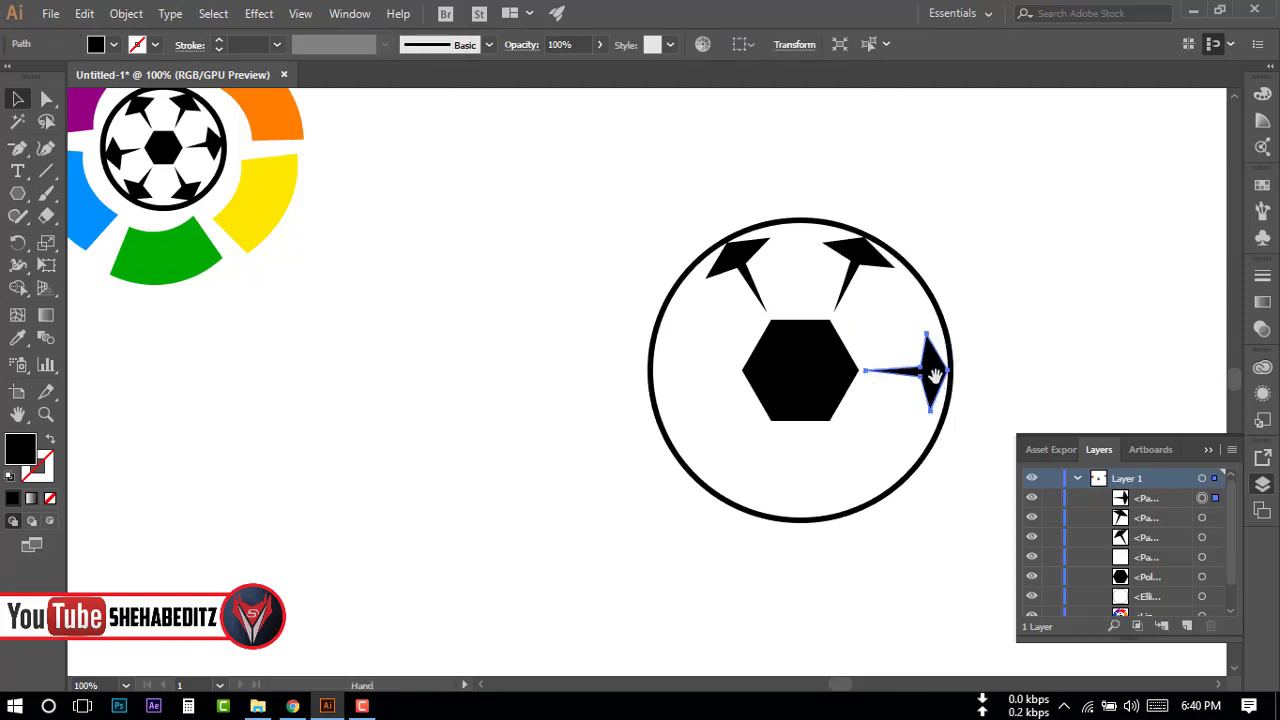
drag(935, 375, 893, 466)
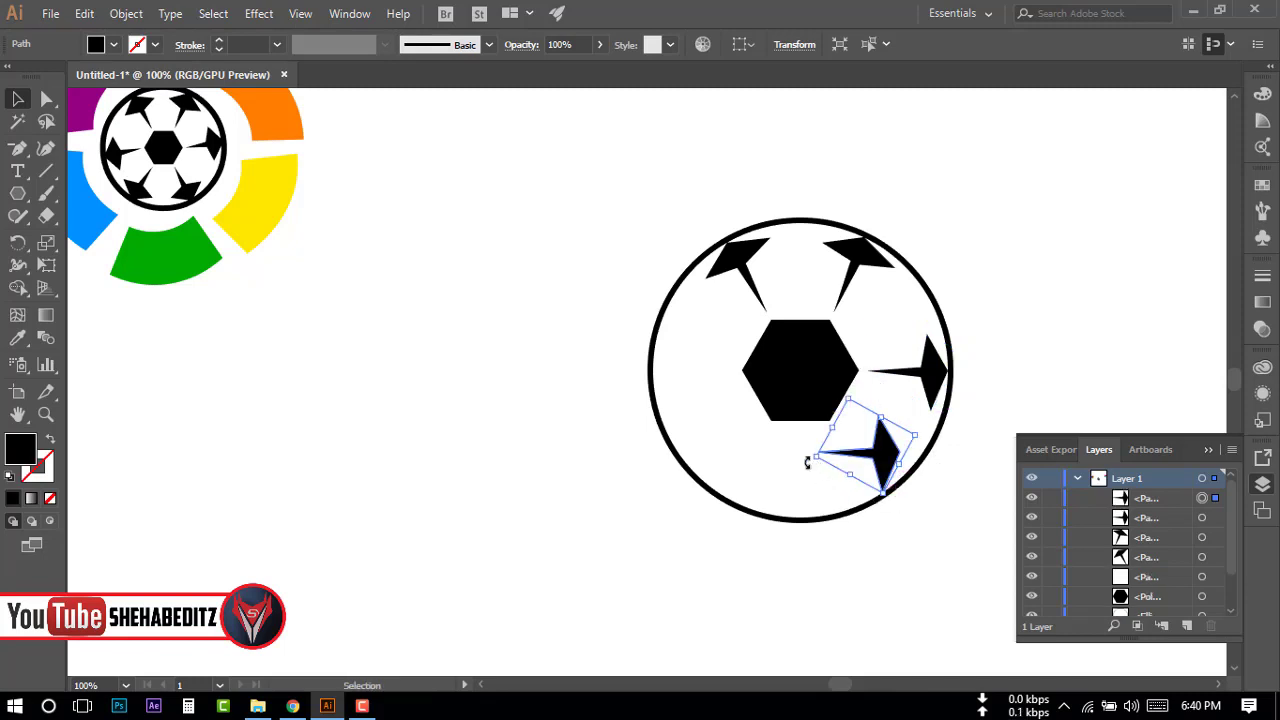
drag(807, 462, 801, 445)
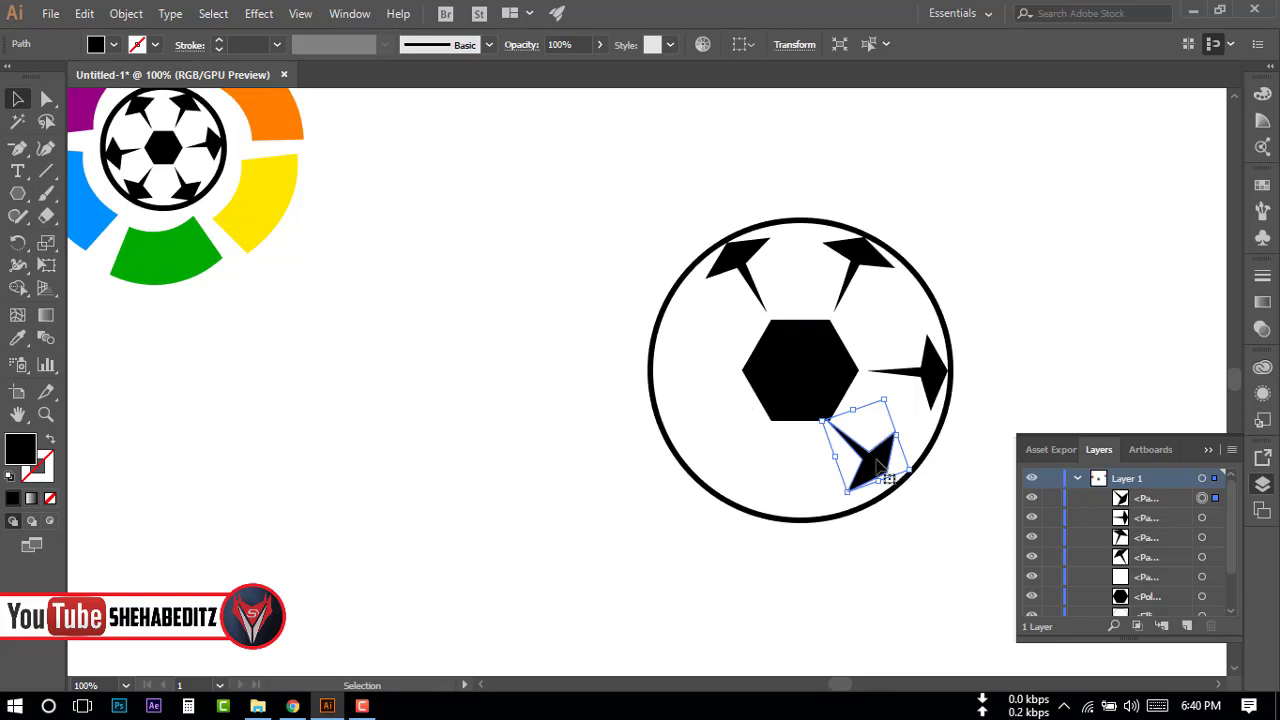
drag(876, 464, 882, 472)
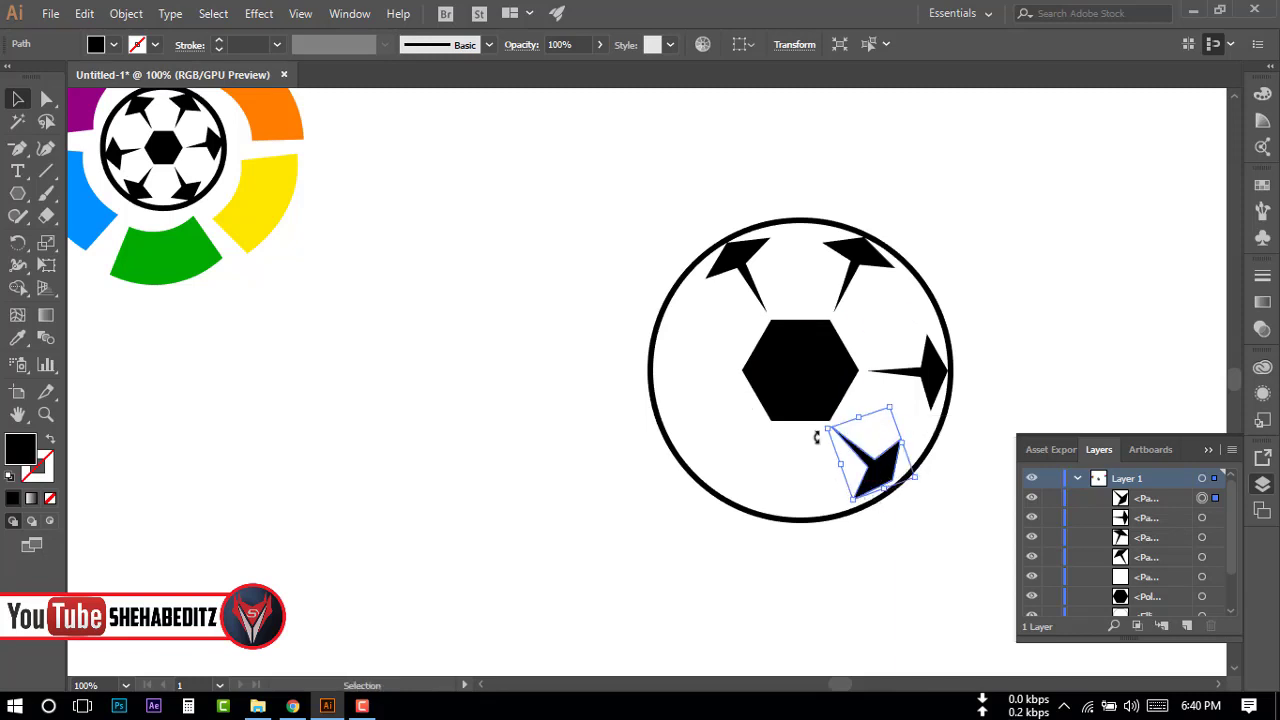
drag(816, 437, 819, 430)
drag(879, 470, 871, 477)
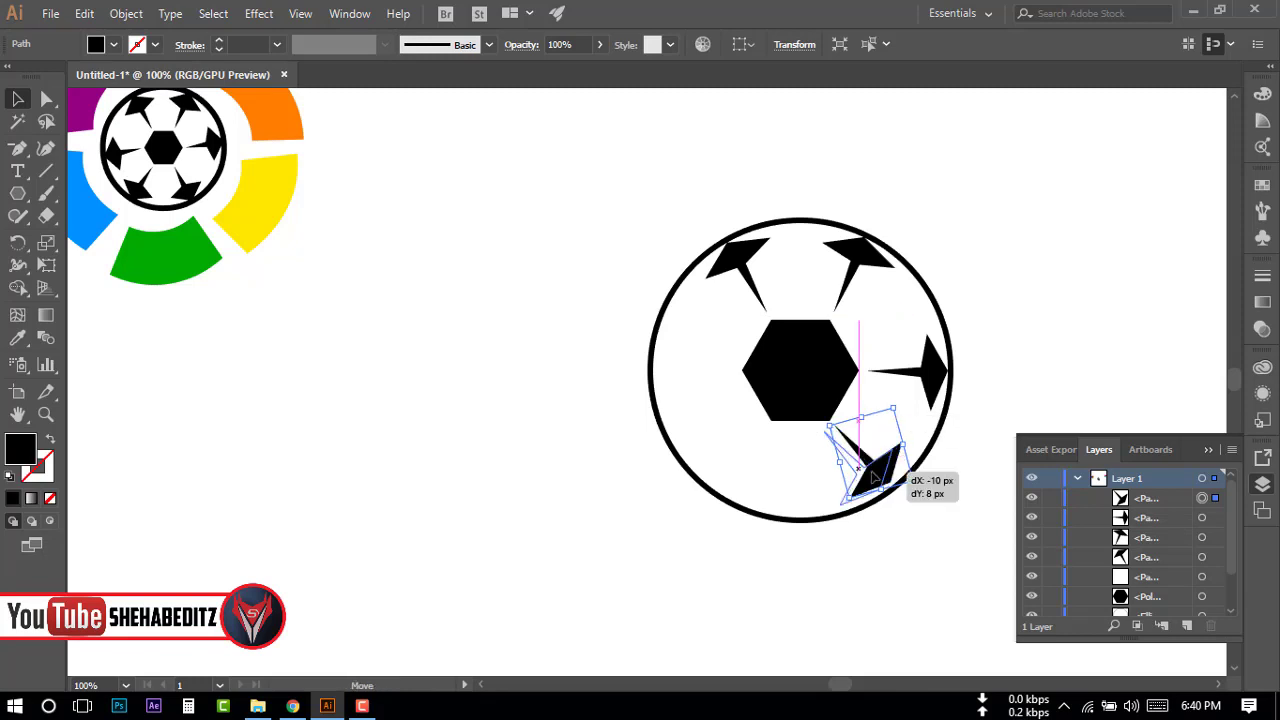
drag(876, 478, 877, 480)
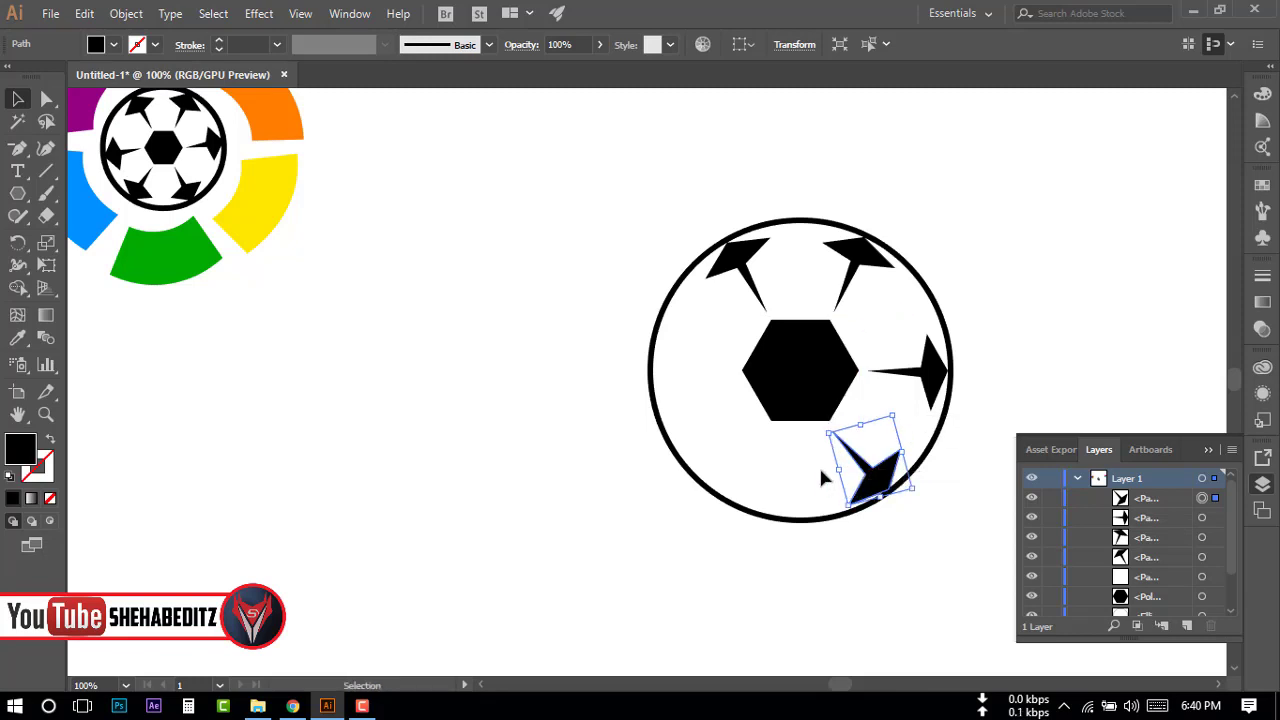
drag(818, 440, 817, 431)
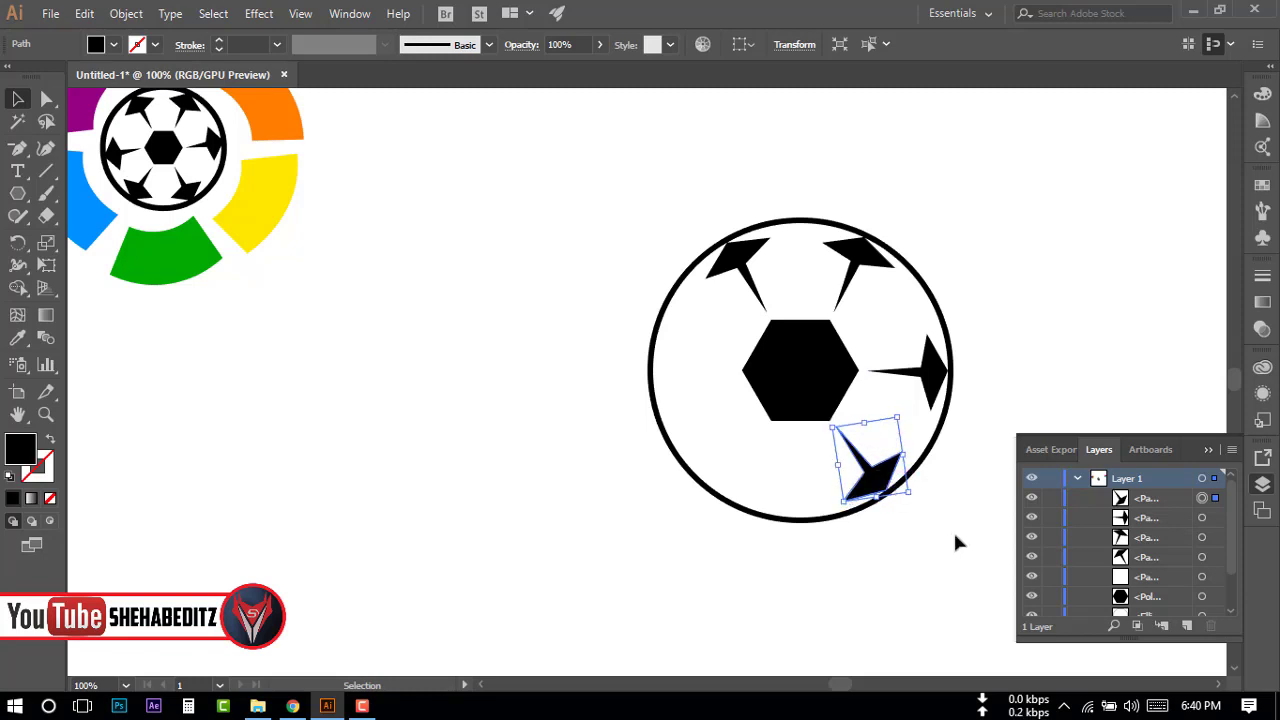
click(740, 578)
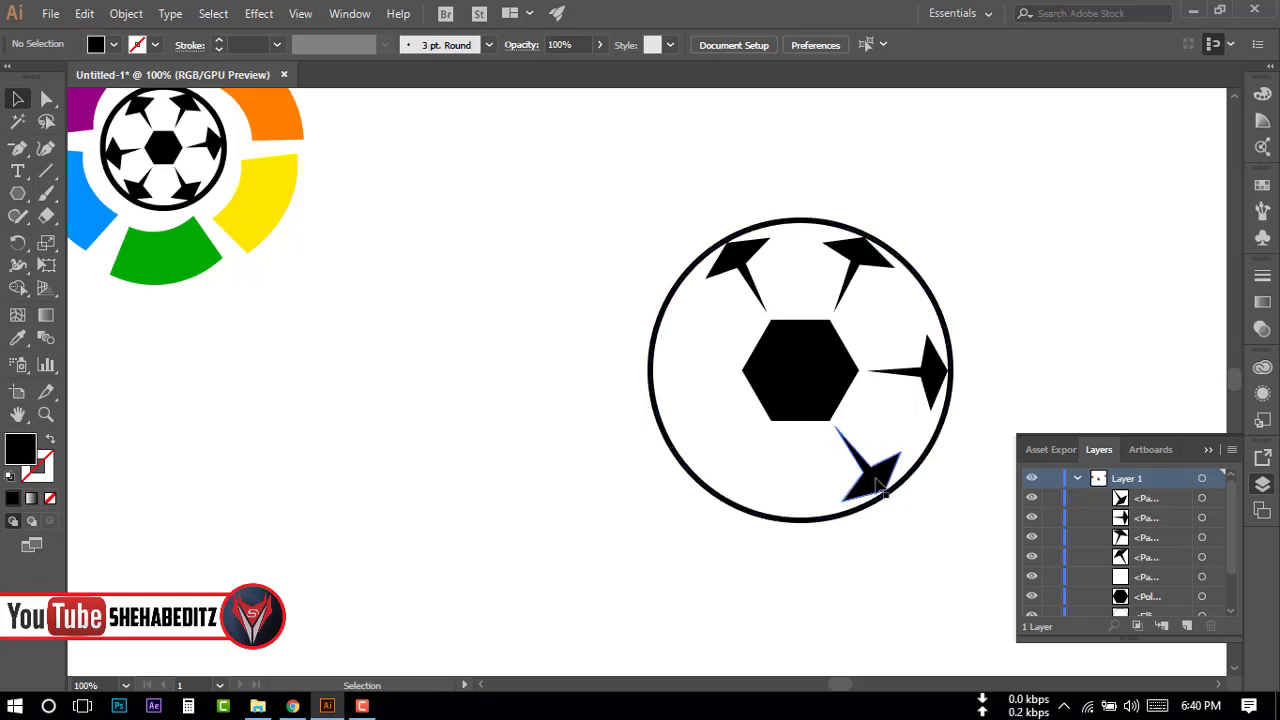
alt+drag(877, 485, 790, 500)
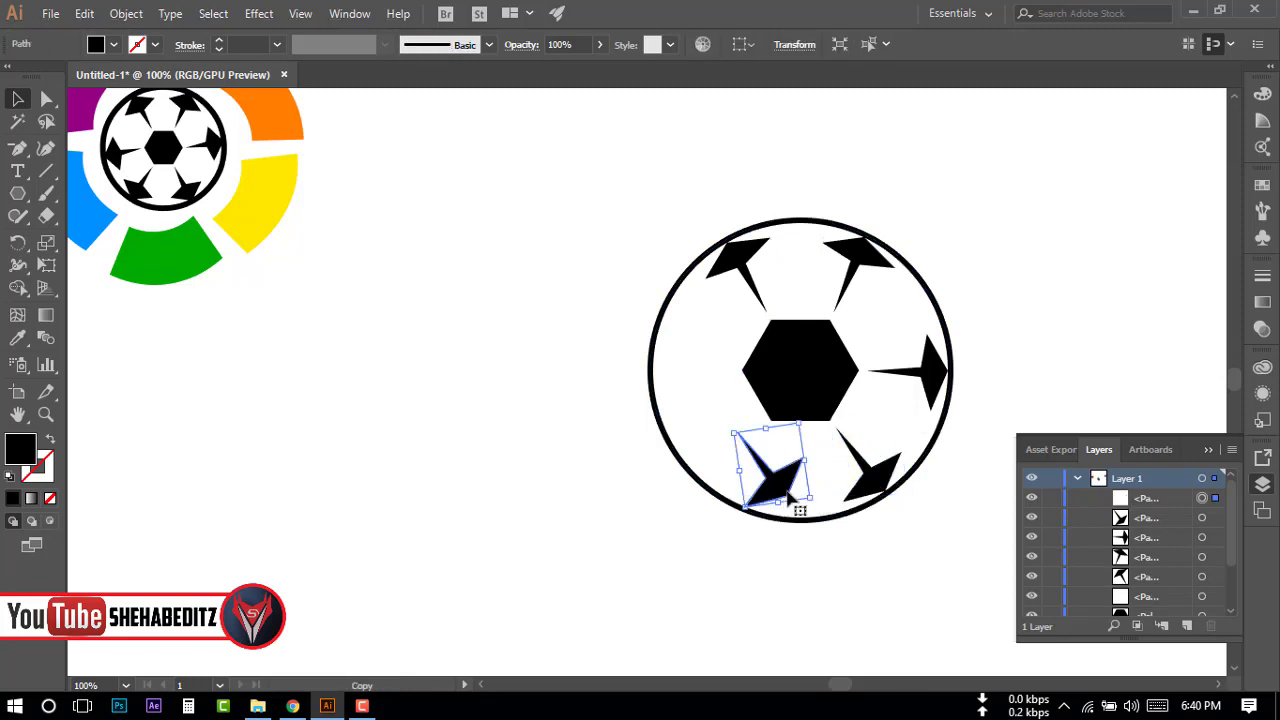
Rotate the star copy into place at the ball's lower-left edge.
mouse_move(820, 501)
mouse_down()
mouse_move(766, 512)
mouse_move(755, 490)
mouse_up()
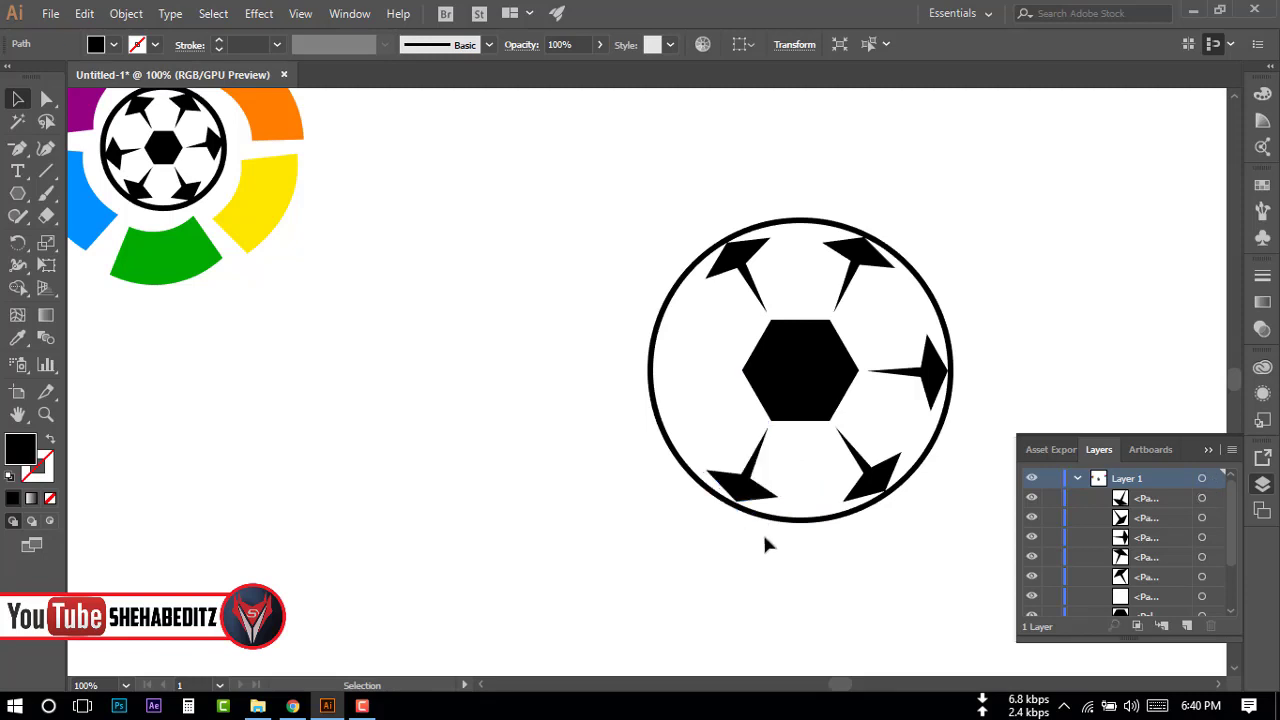
click(775, 545)
click(742, 488)
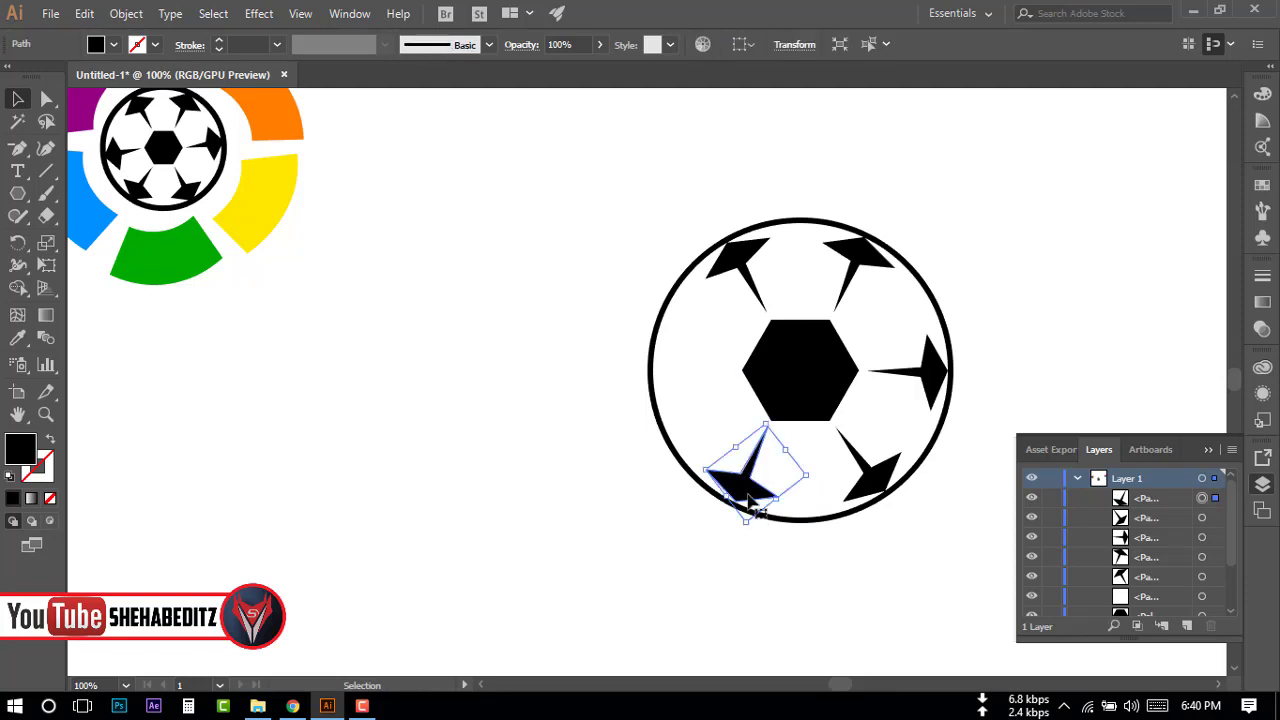
click(726, 541)
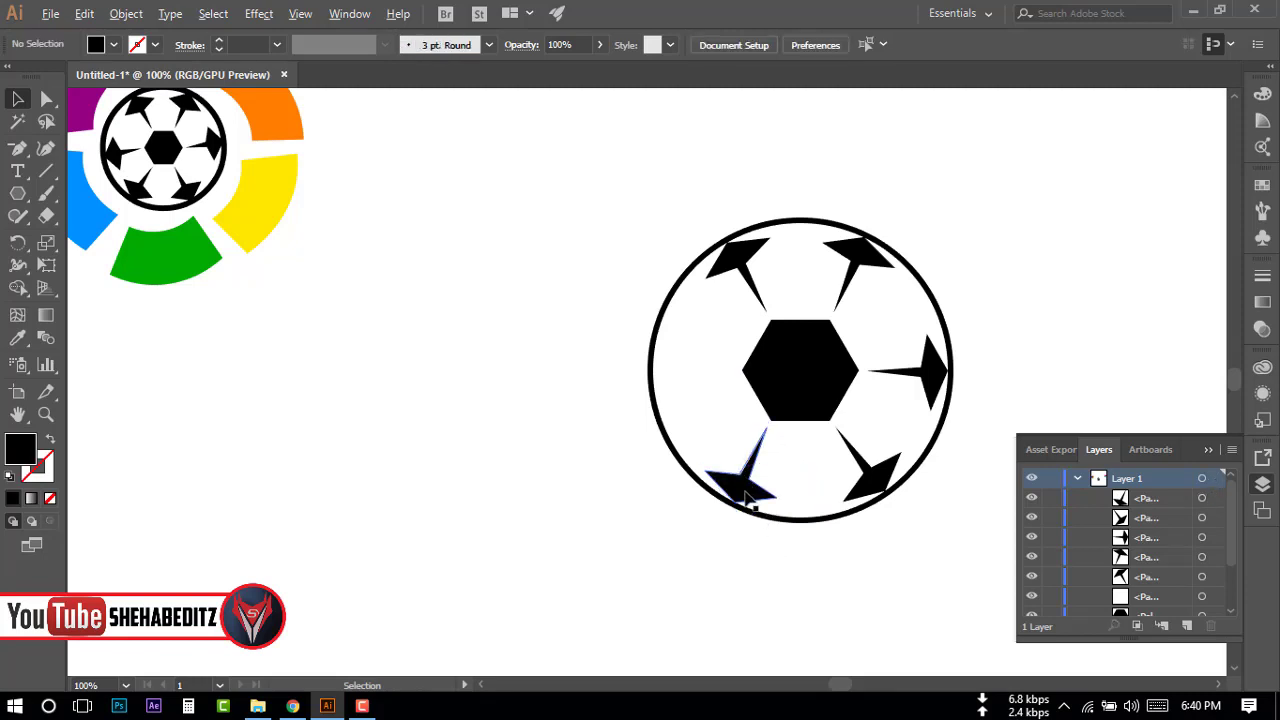
Duplicate a star onto the ball's left edge with its points facing left.
drag(742, 492, 678, 440)
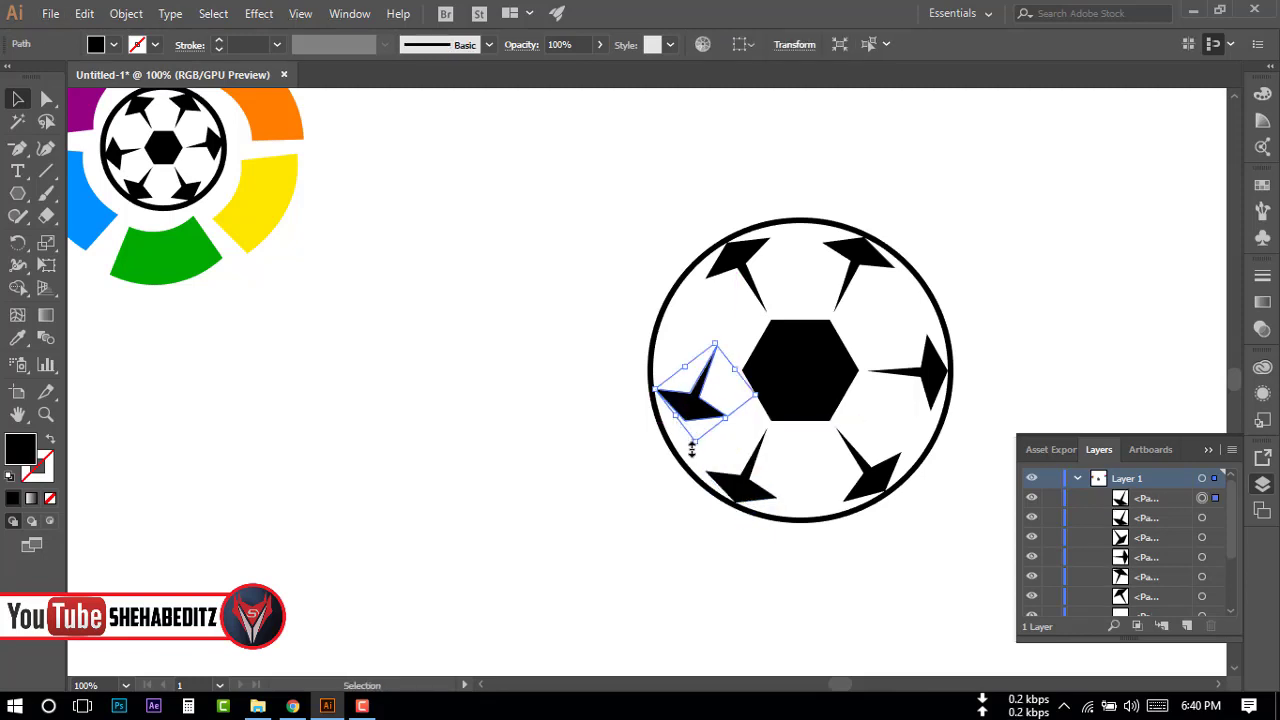
mouse_move(688, 444)
mouse_down()
mouse_move(698, 400)
mouse_move(660, 372)
mouse_up()
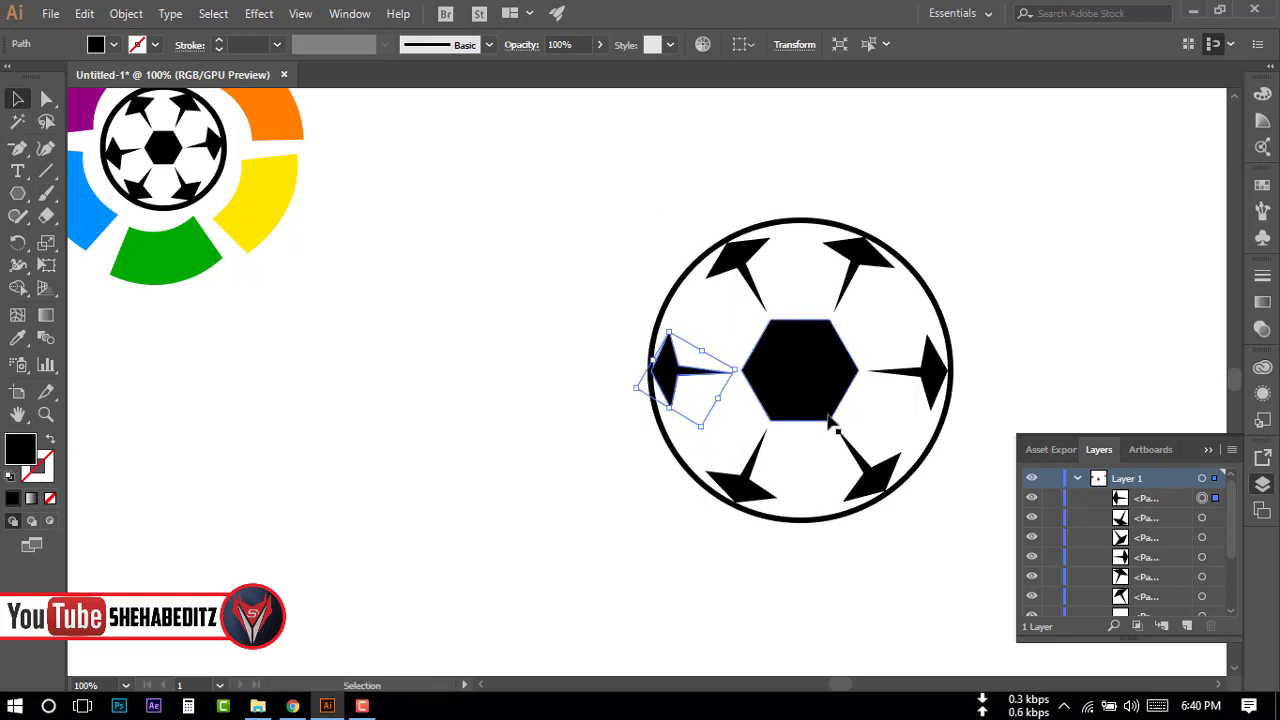
drag(730, 440, 716, 426)
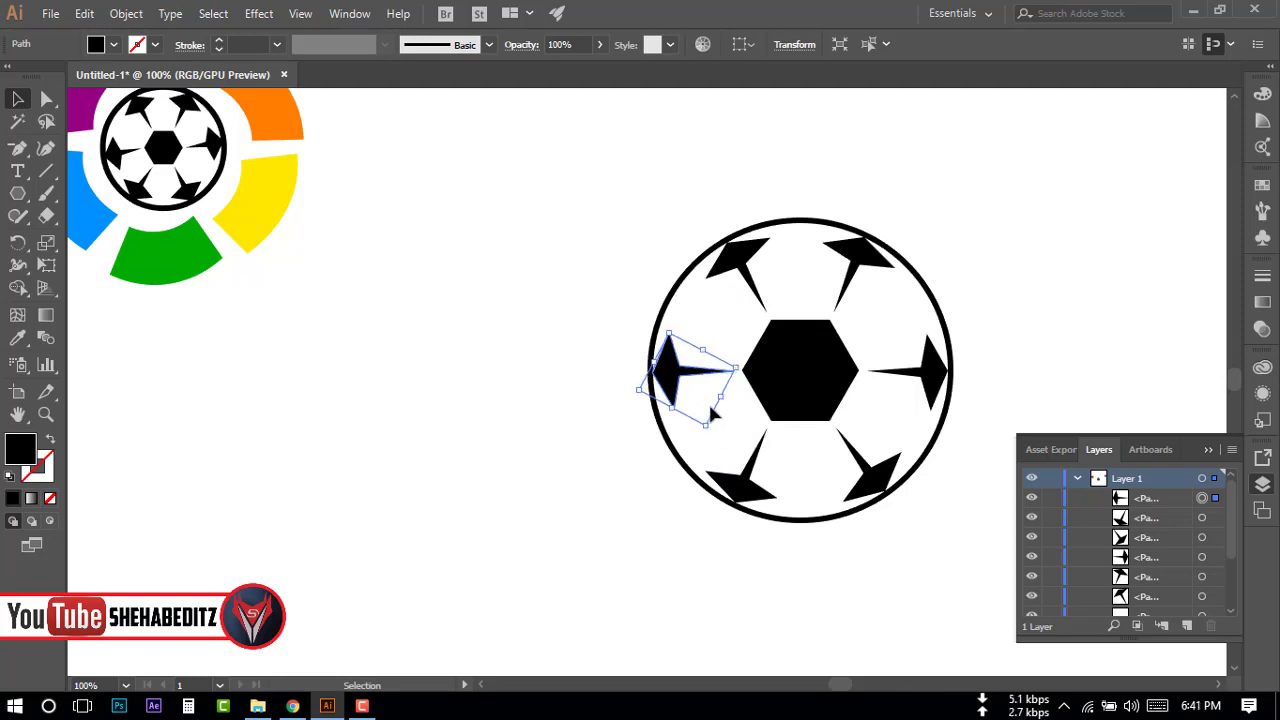
click(589, 370)
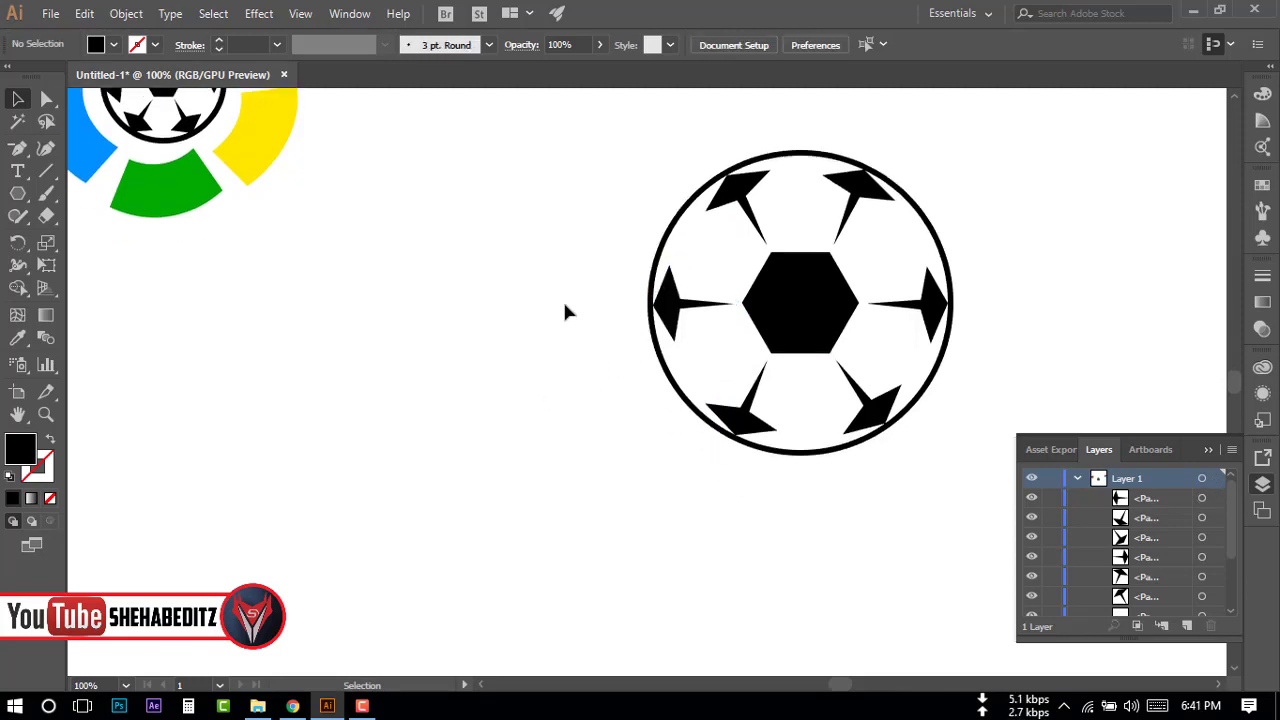
scroll(590, 335, down, 2)
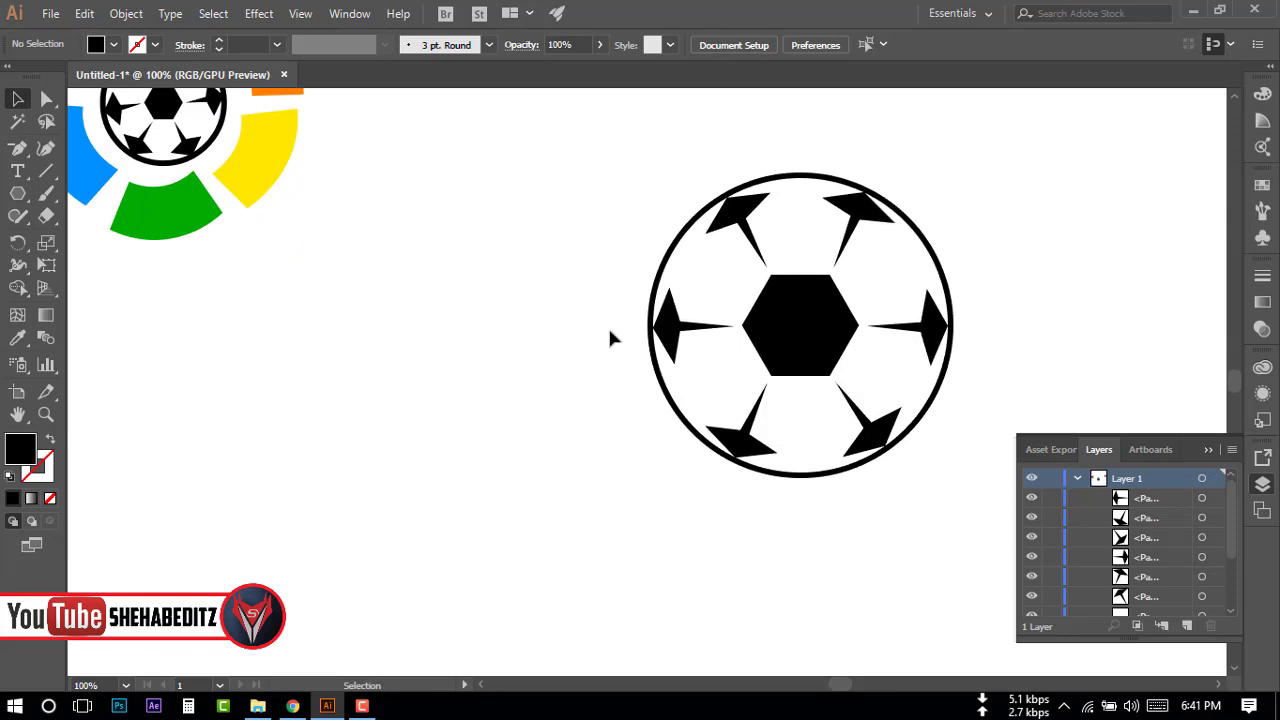
Set the ball's outer circle stroke weight to 8 pt.
key(ctrl+minus)
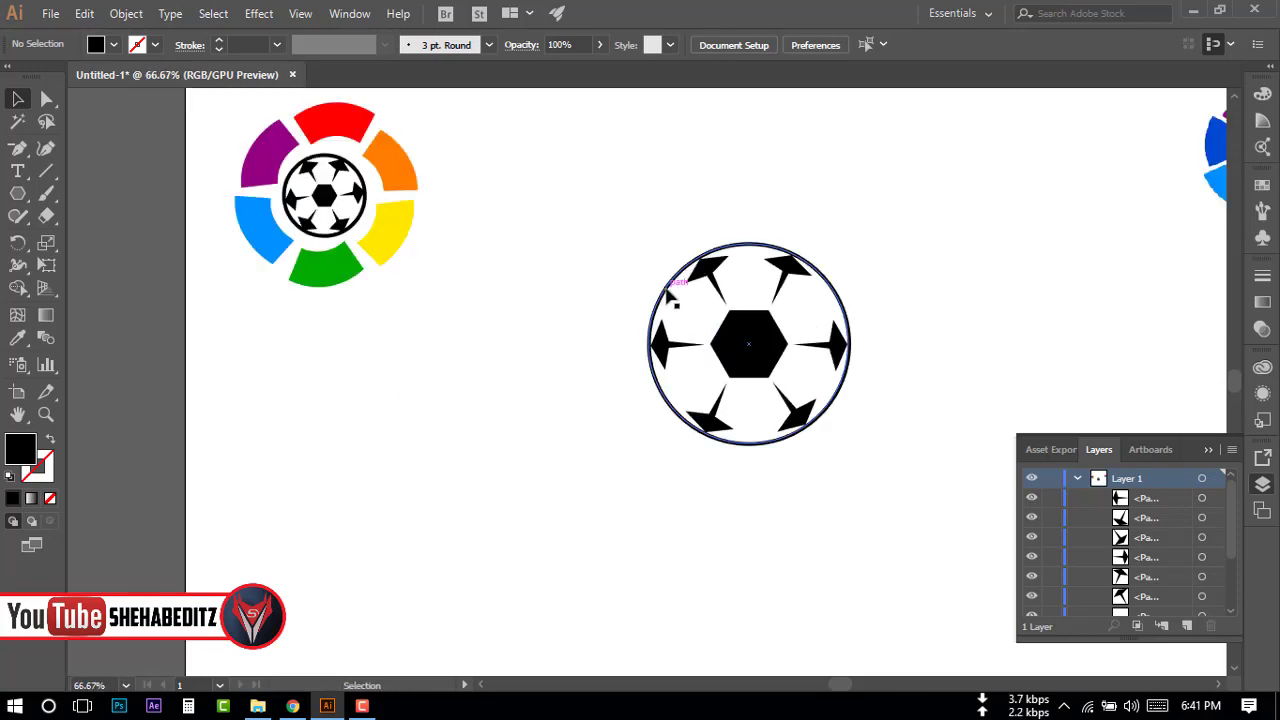
click(667, 291)
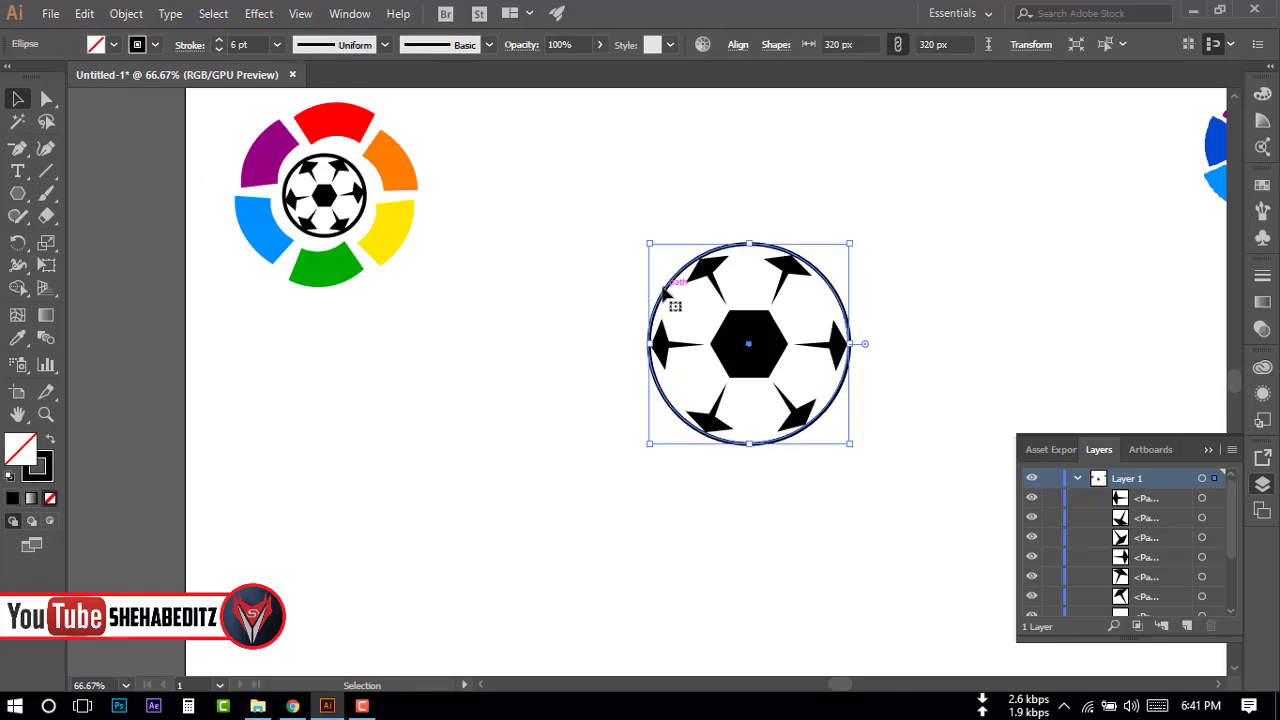
click(277, 44)
click(304, 262)
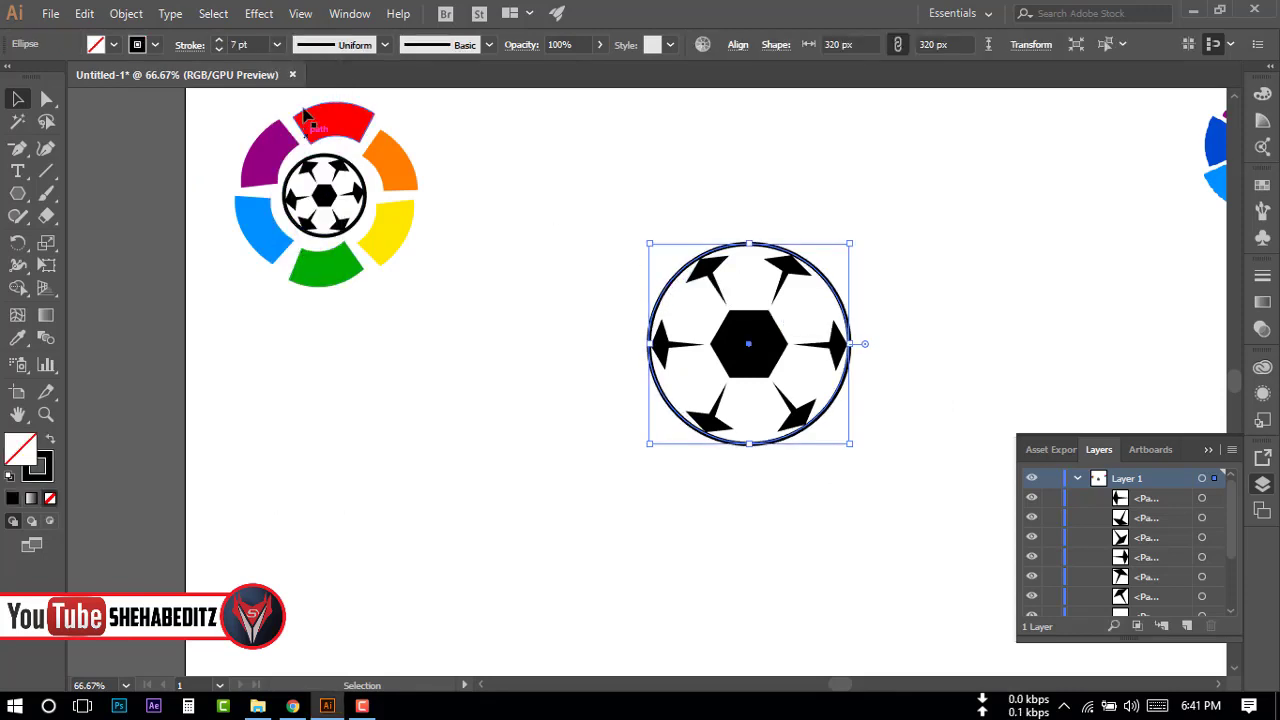
click(277, 44)
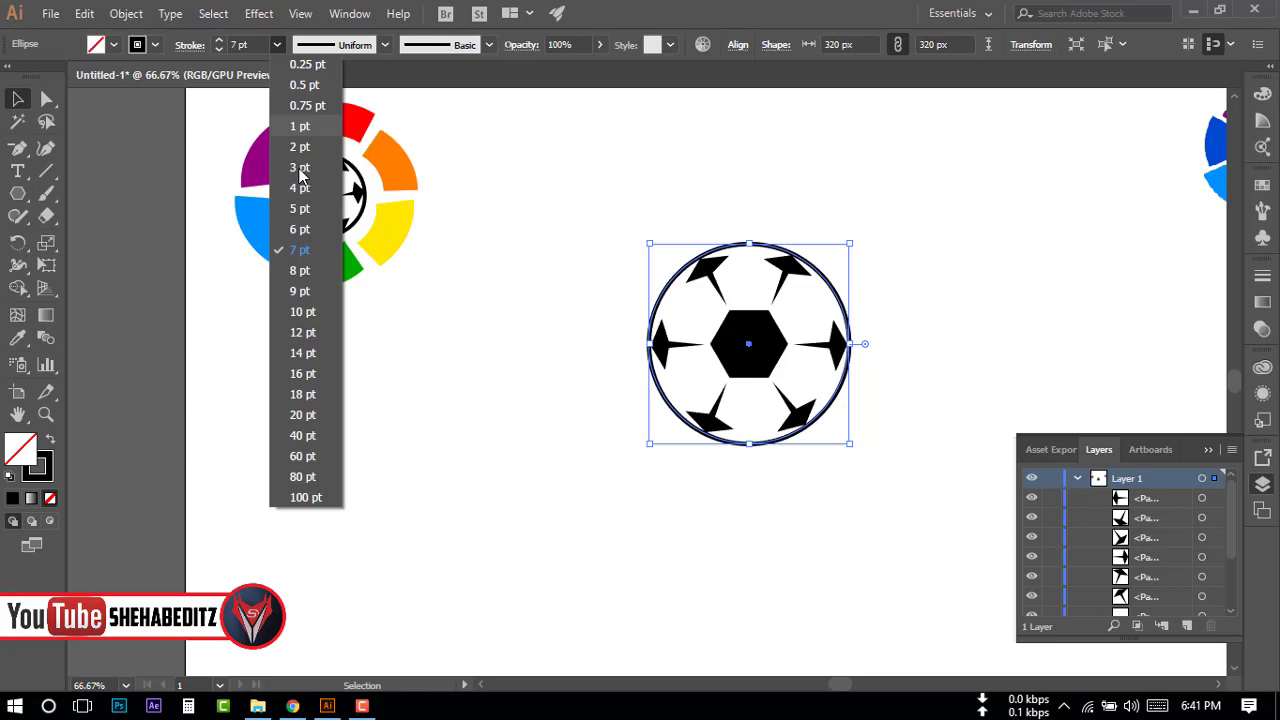
click(300, 272)
click(800, 315)
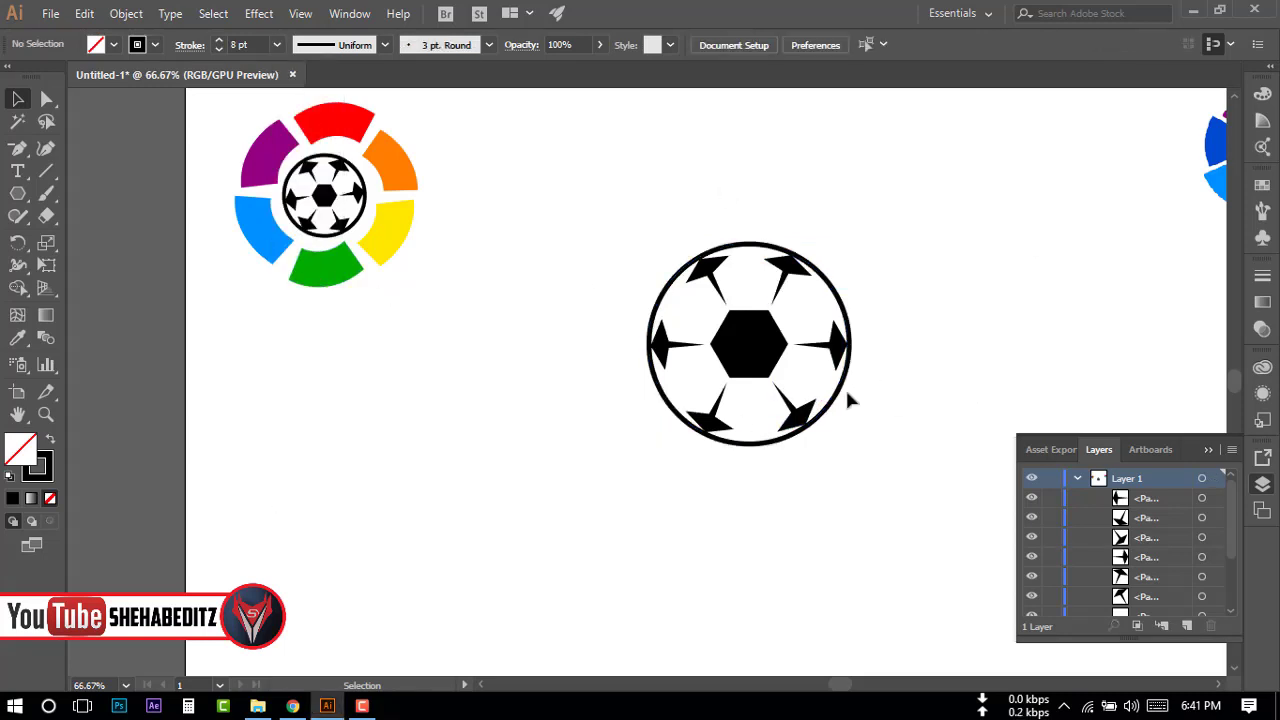
Group all the football's pieces into one object and scale it down slightly.
drag(609, 232, 871, 444)
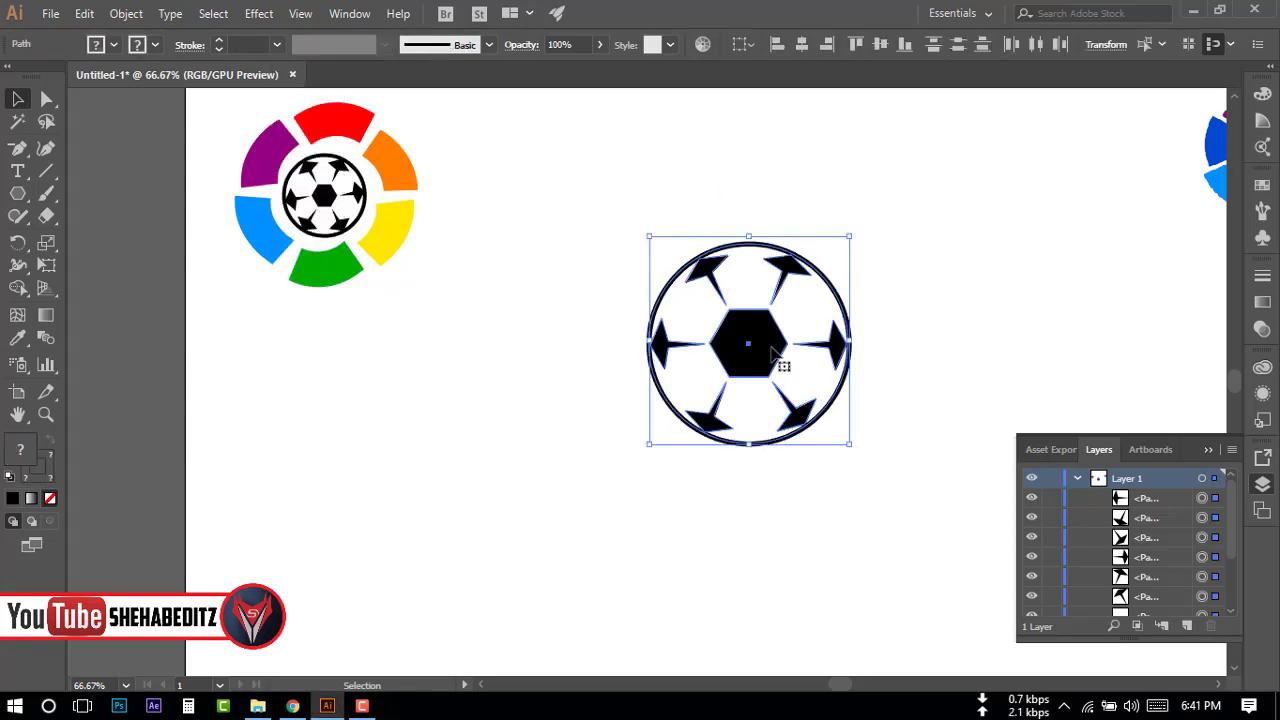
right_click(771, 342)
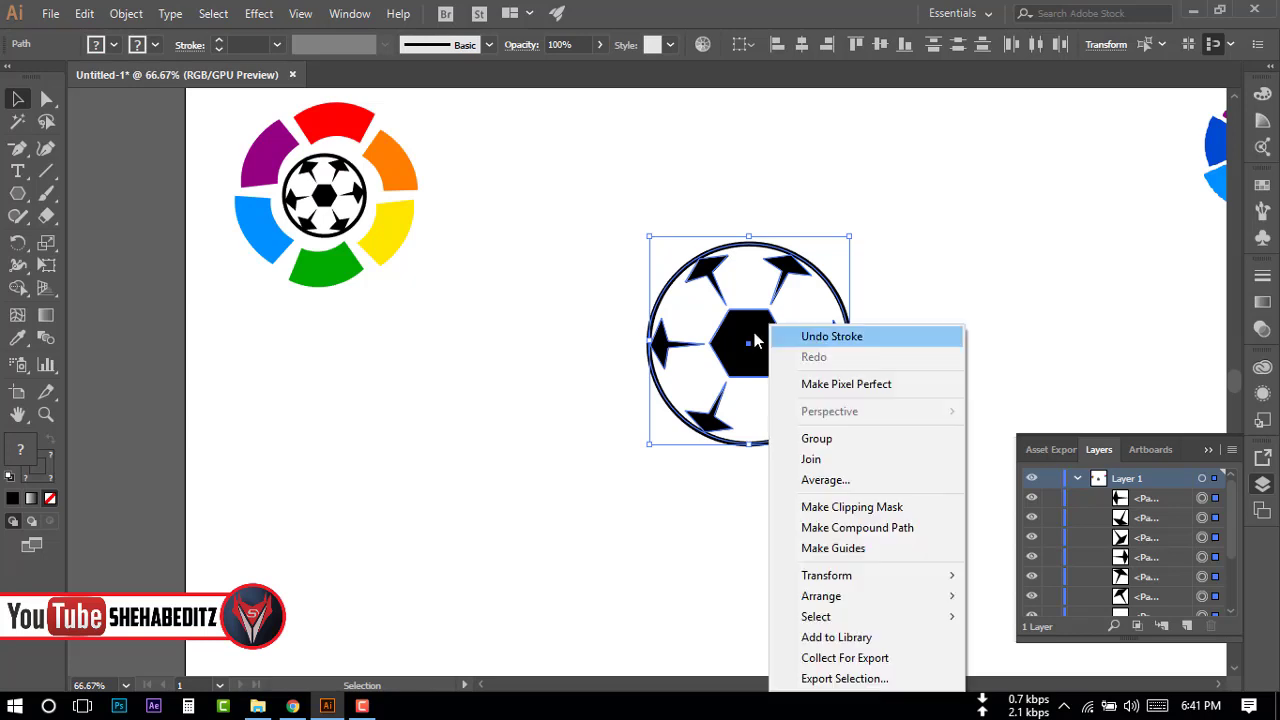
click(820, 438)
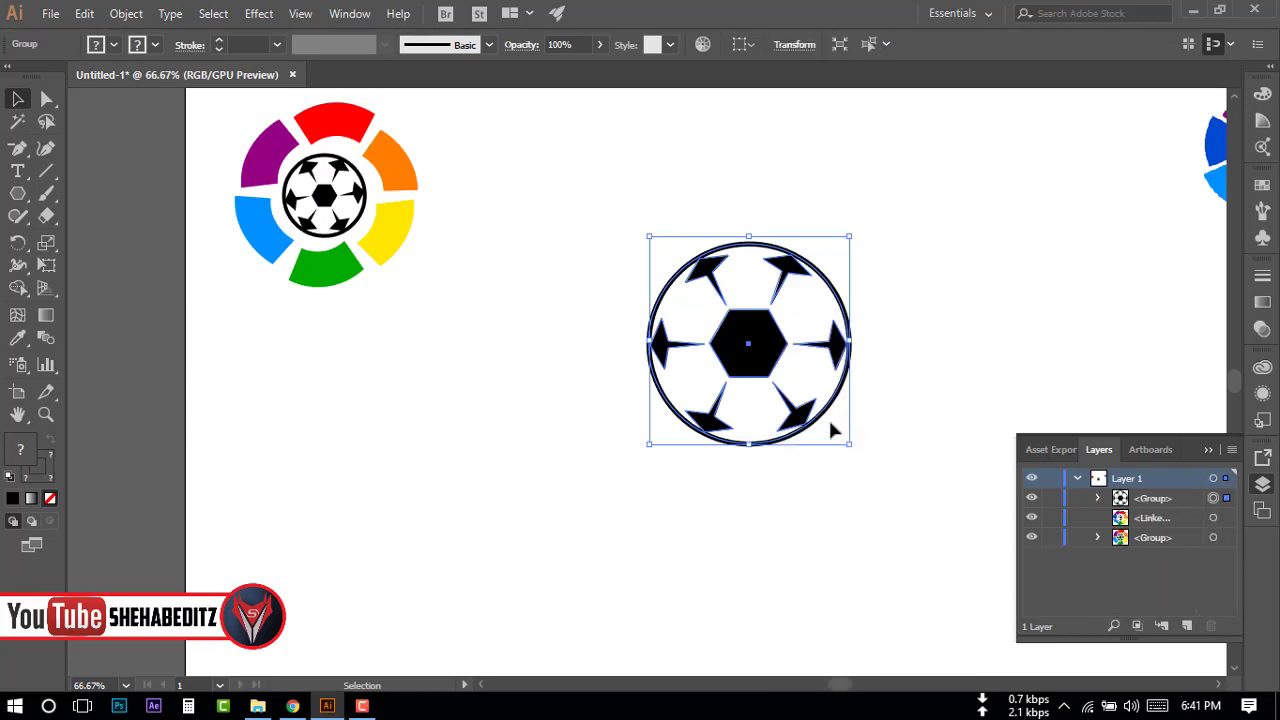
drag(848, 443, 817, 407)
Move the football near the page top and draw a 378 px circle with the Ellipse tool.
drag(760, 354, 770, 196)
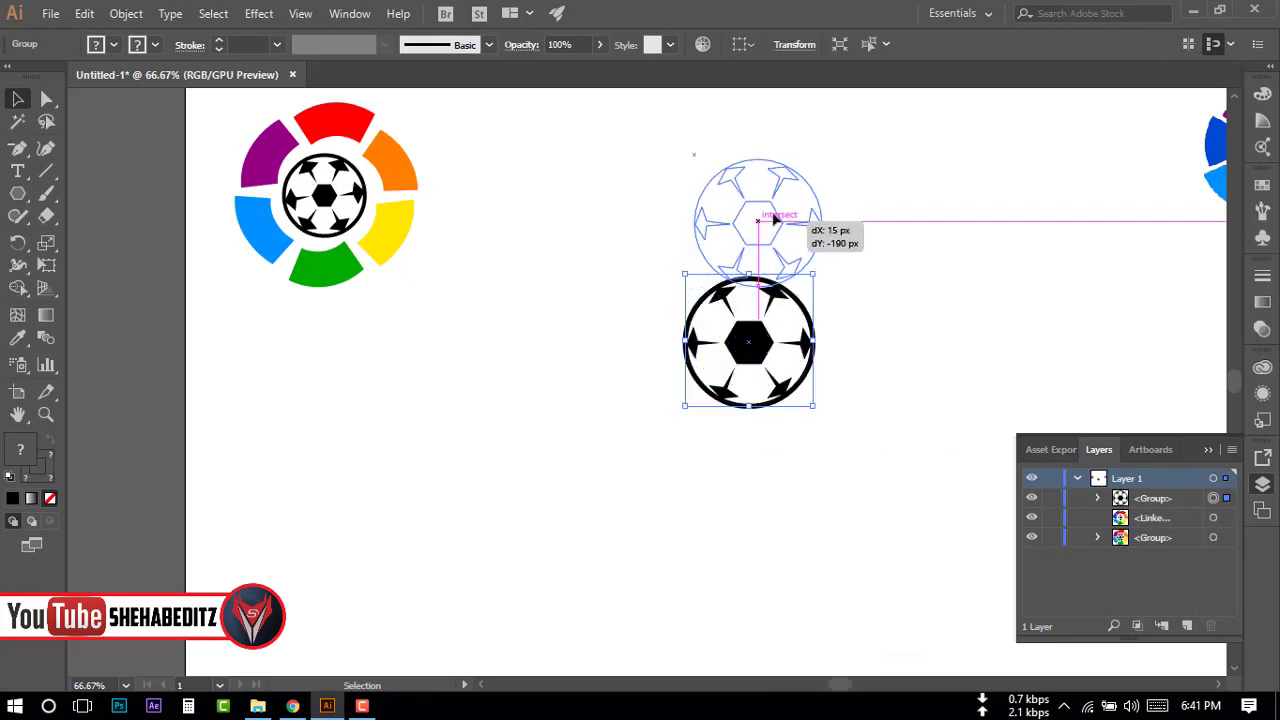
click(600, 314)
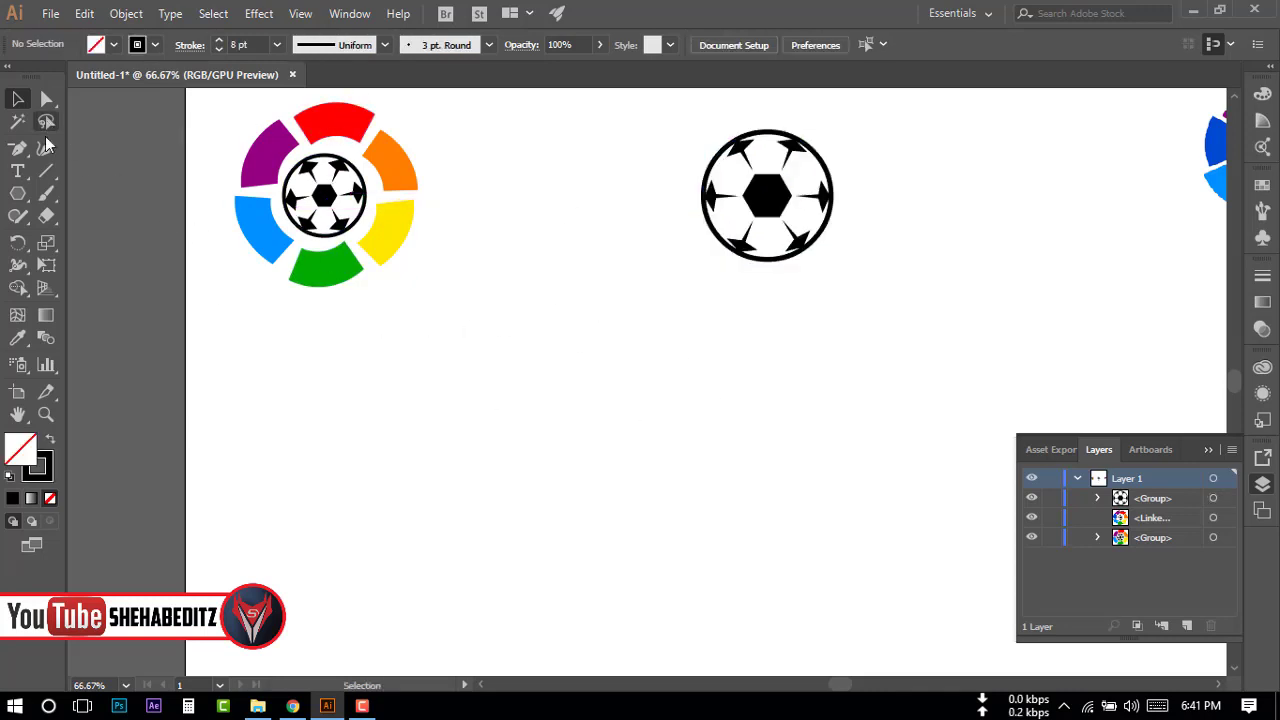
click(18, 193)
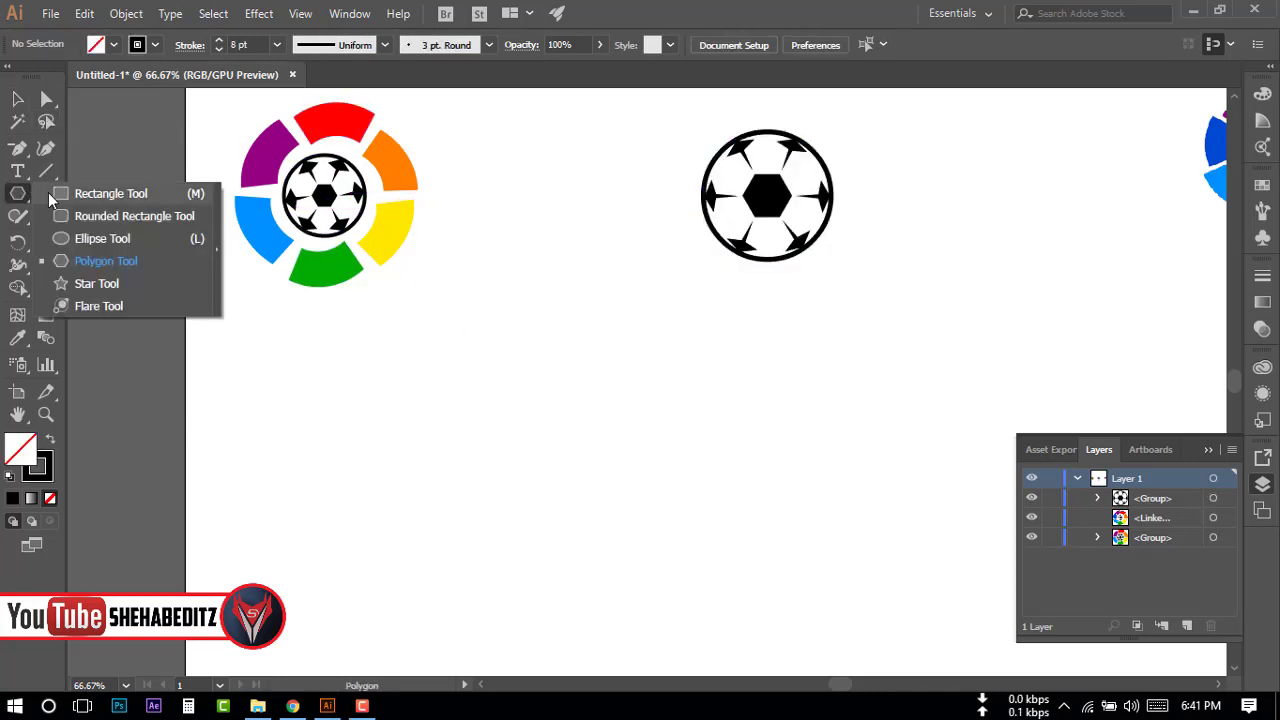
click(102, 238)
drag(514, 317, 587, 389)
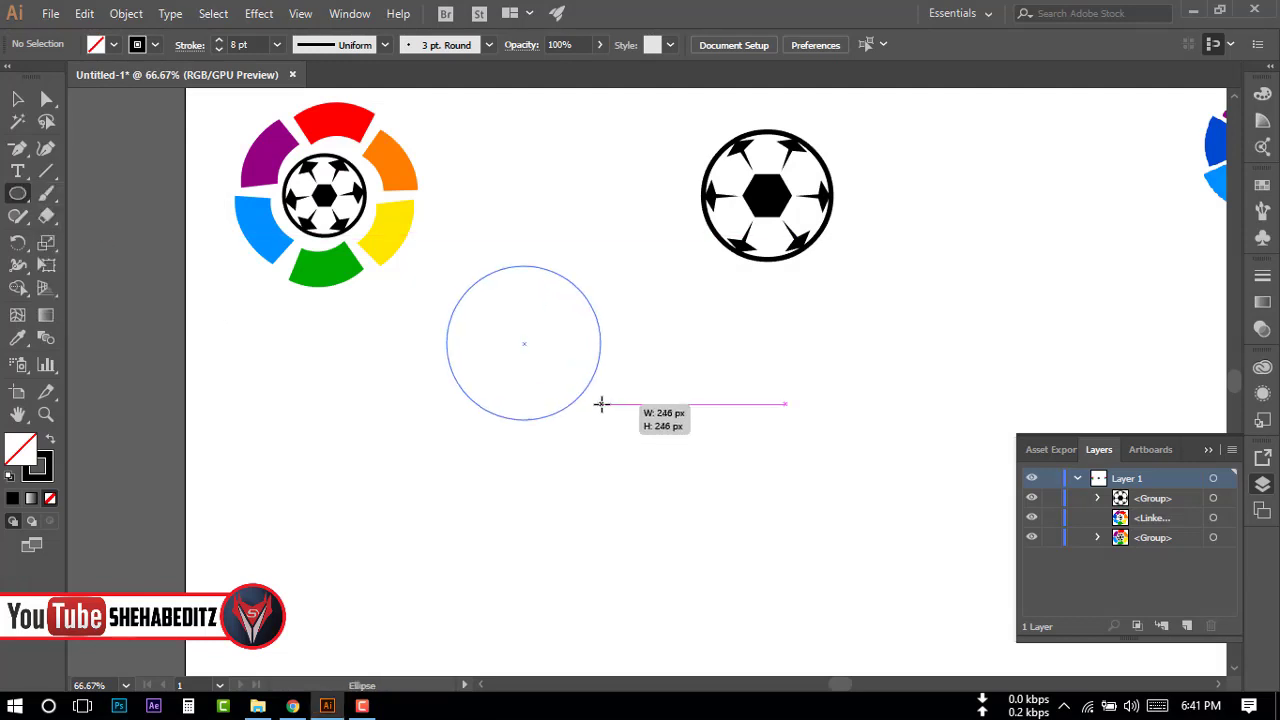
drag(587, 389, 645, 430)
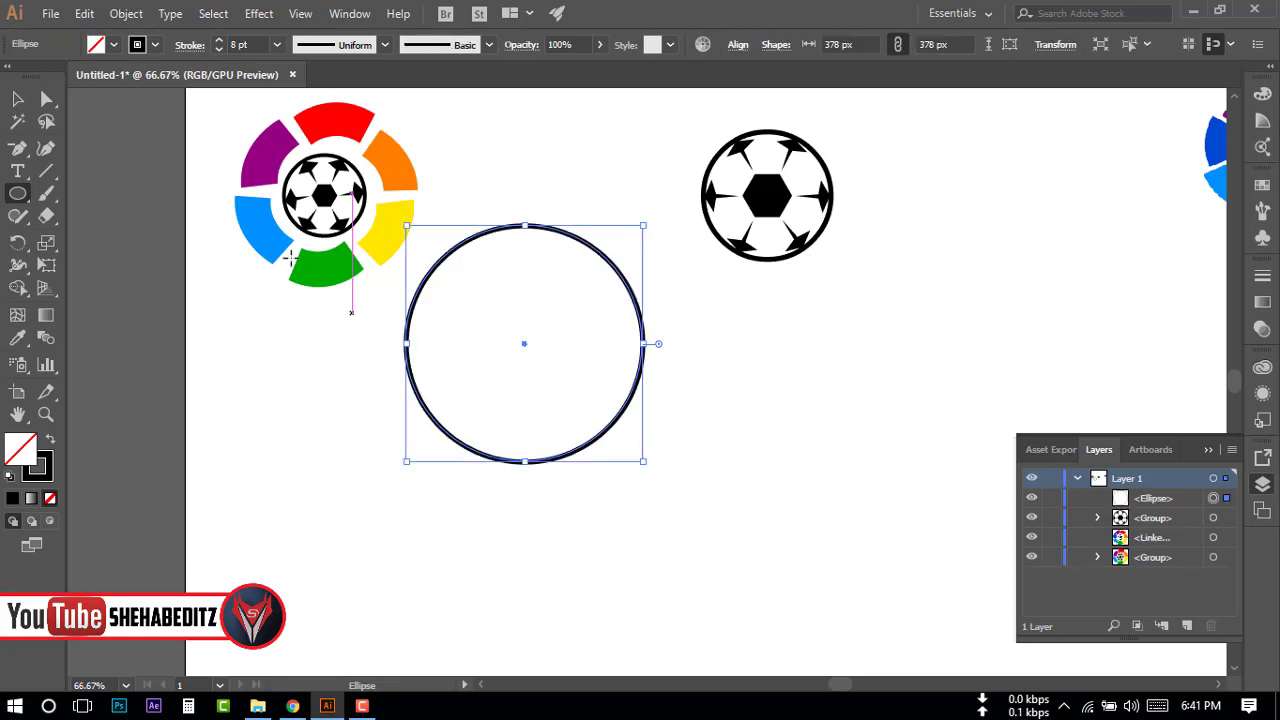
Give the circle no stroke and a solid black fill.
click(155, 44)
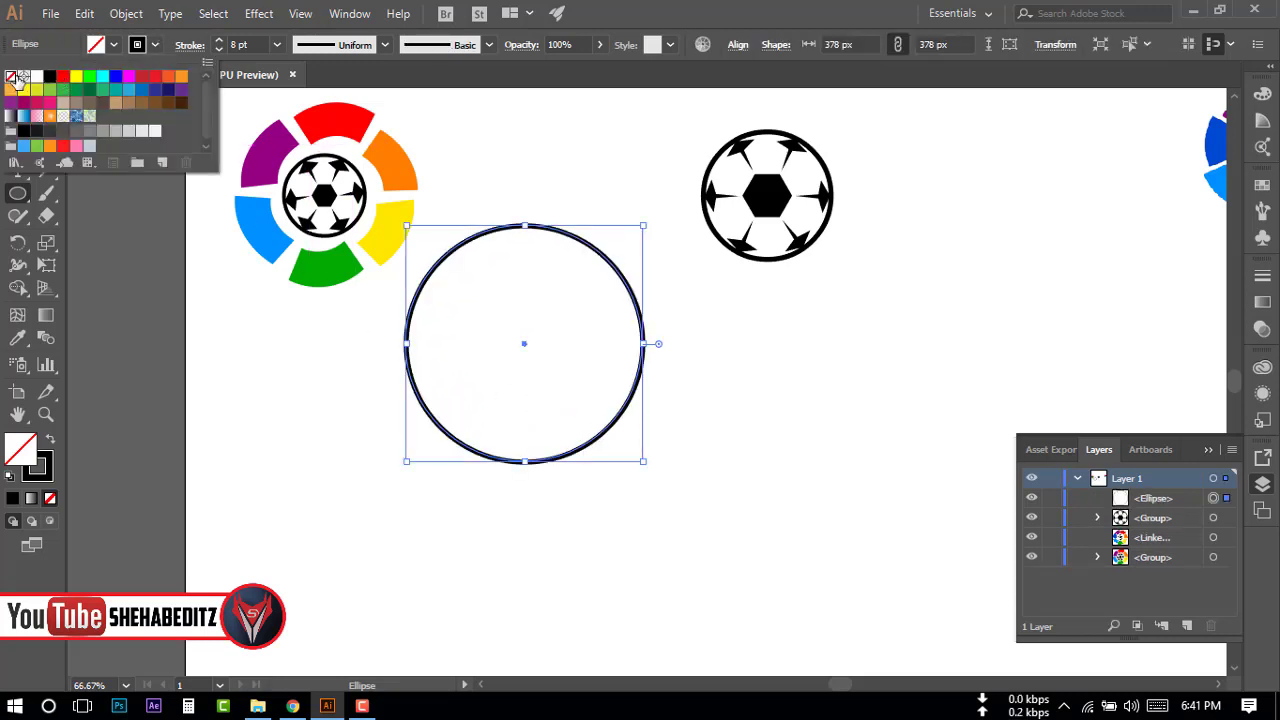
click(10, 76)
click(114, 44)
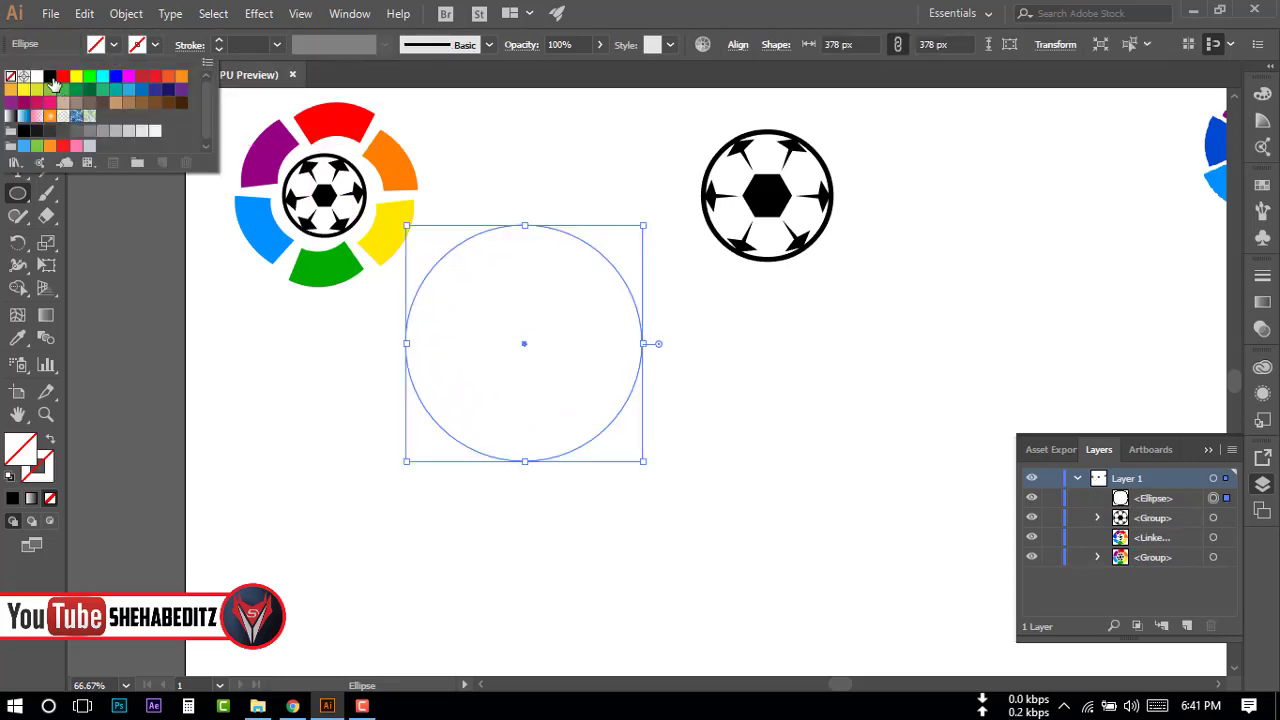
click(50, 76)
click(240, 222)
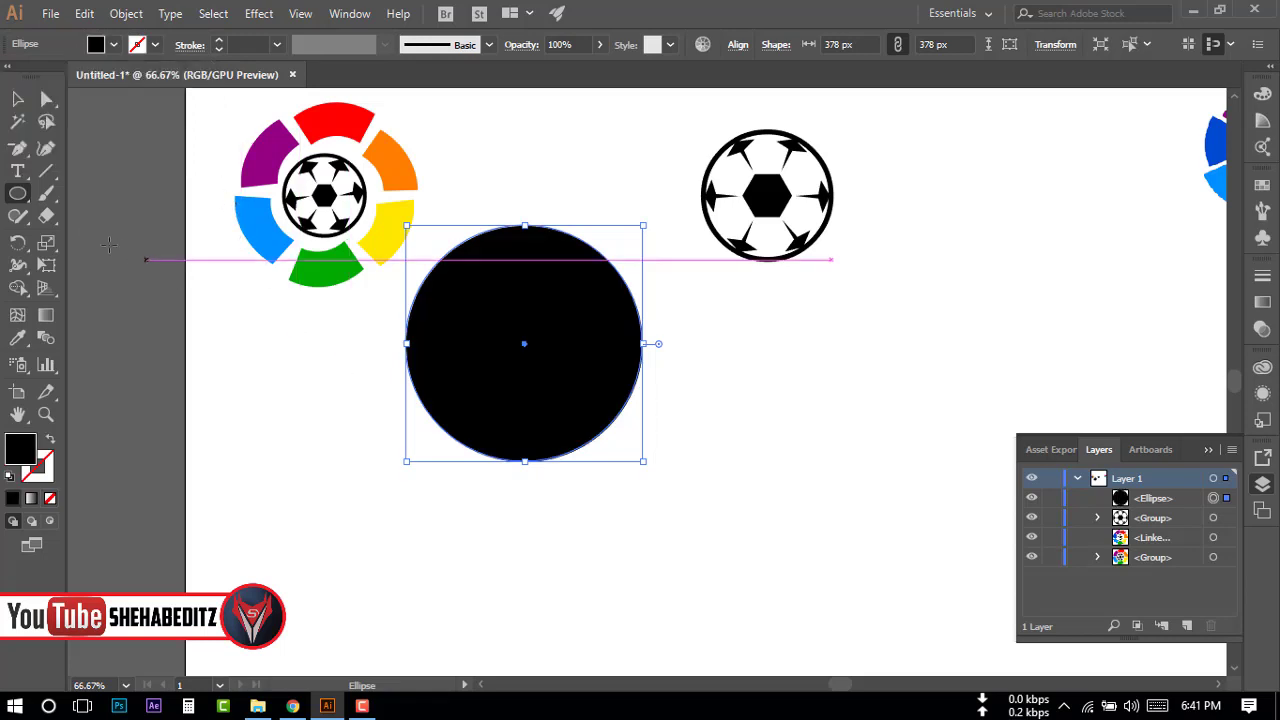
click(17, 98)
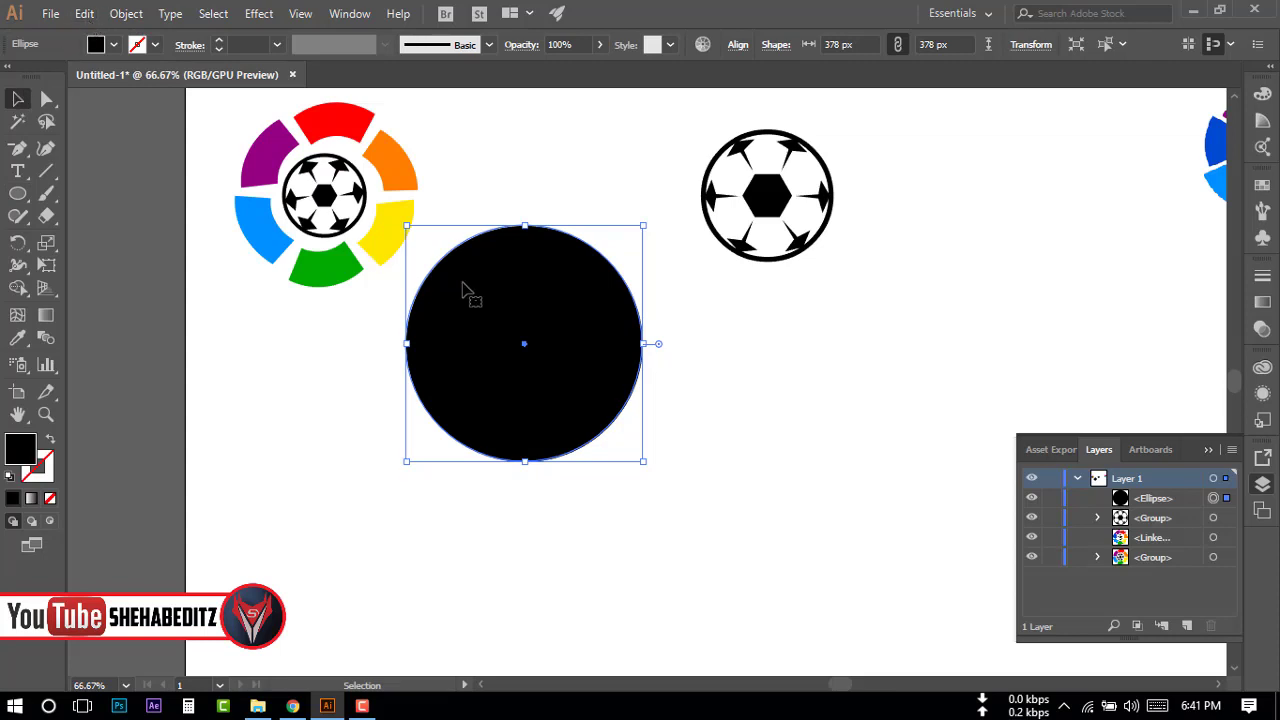
Copy the black circle, paste it in front, and scale the copy to 192 px.
click(84, 14)
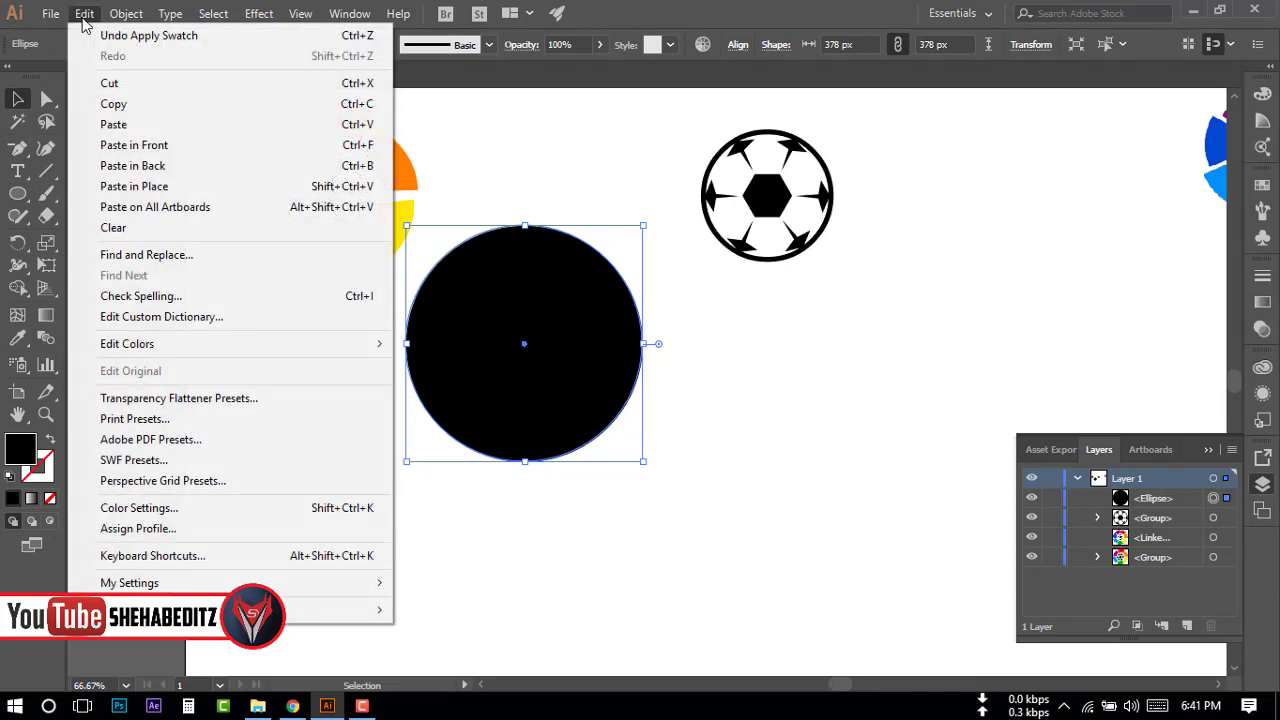
click(152, 104)
click(84, 14)
click(137, 152)
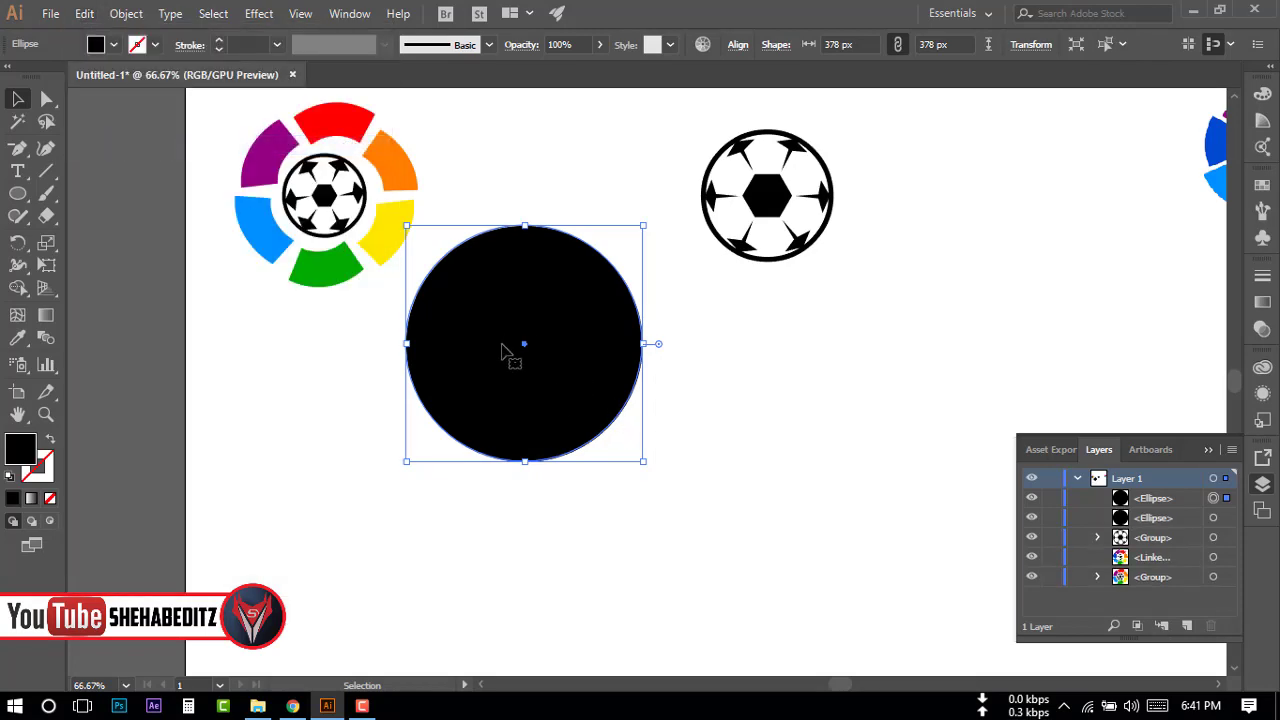
drag(643, 461, 590, 404)
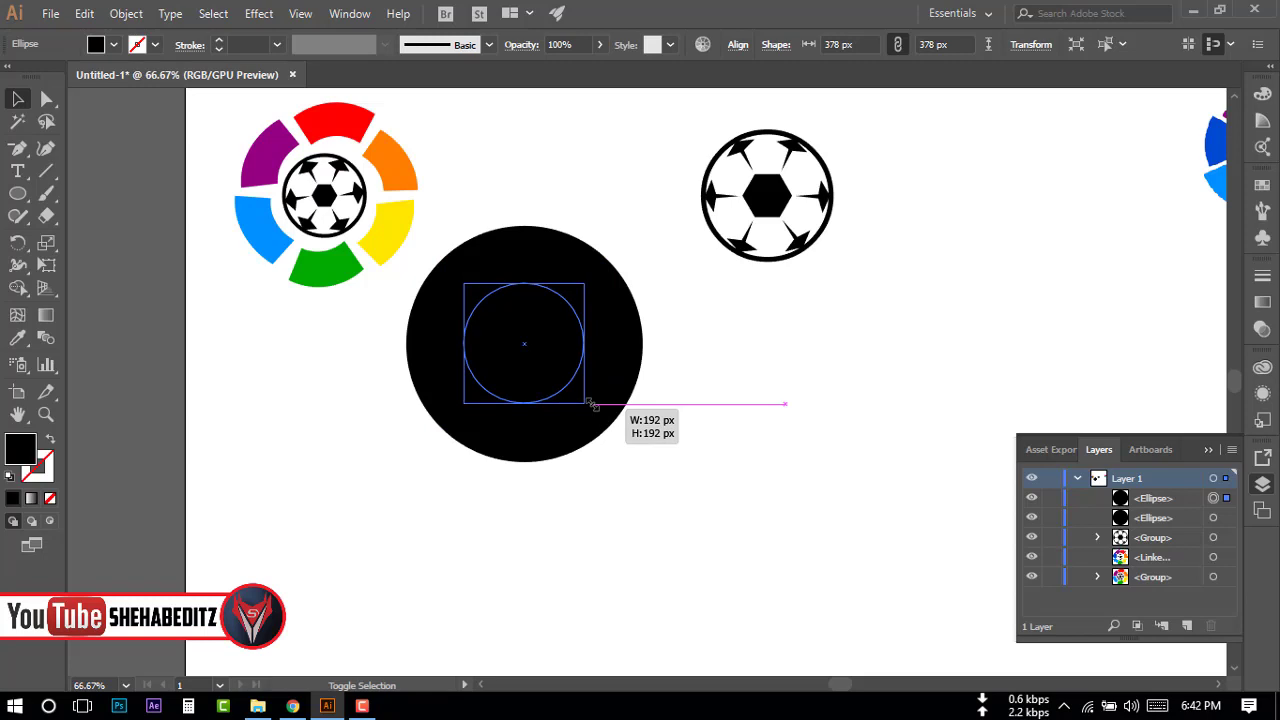
drag(590, 404, 580, 398)
click(686, 449)
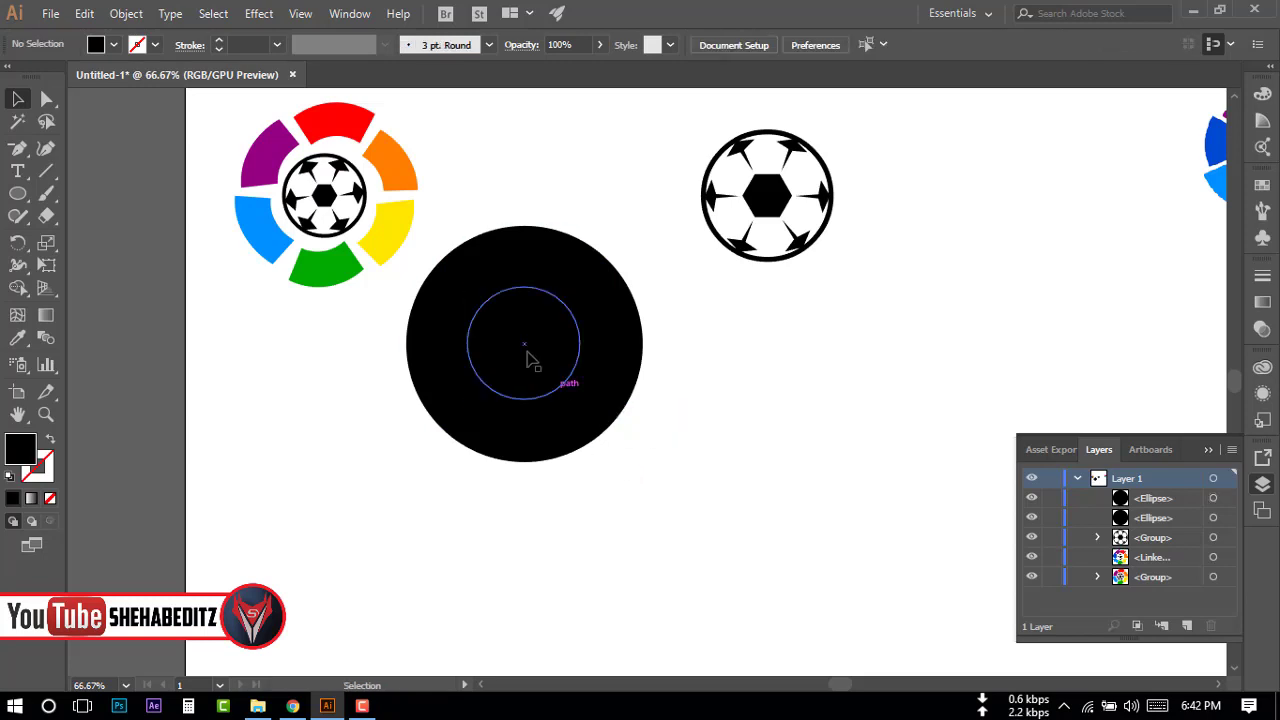
Select both circles and cut the inner circle out with Shape Builder.
drag(328, 354, 582, 390)
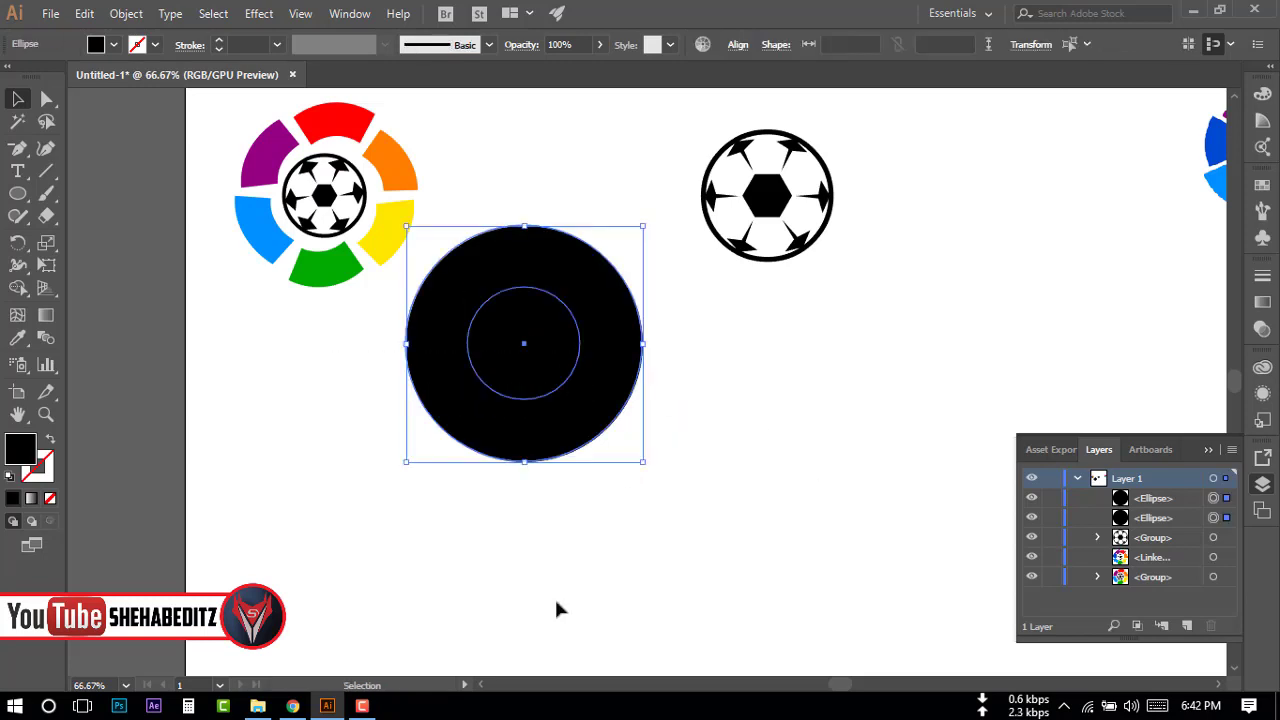
click(18, 290)
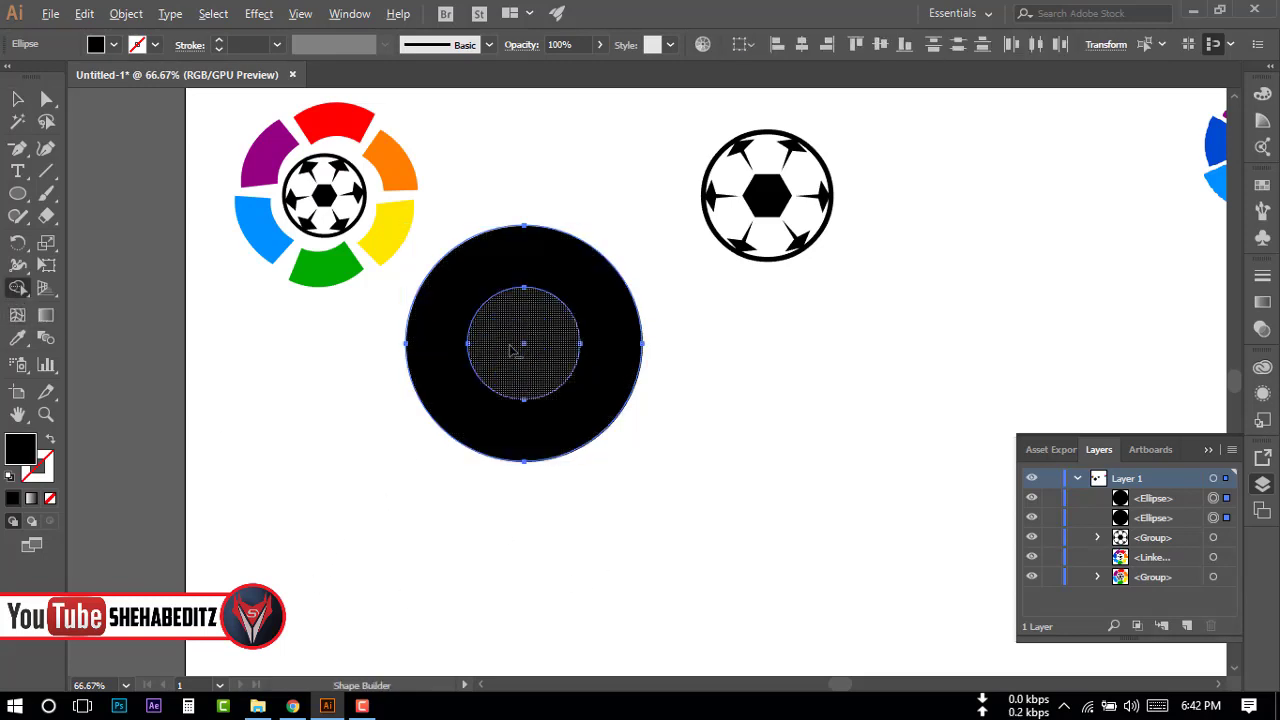
alt+click(514, 349)
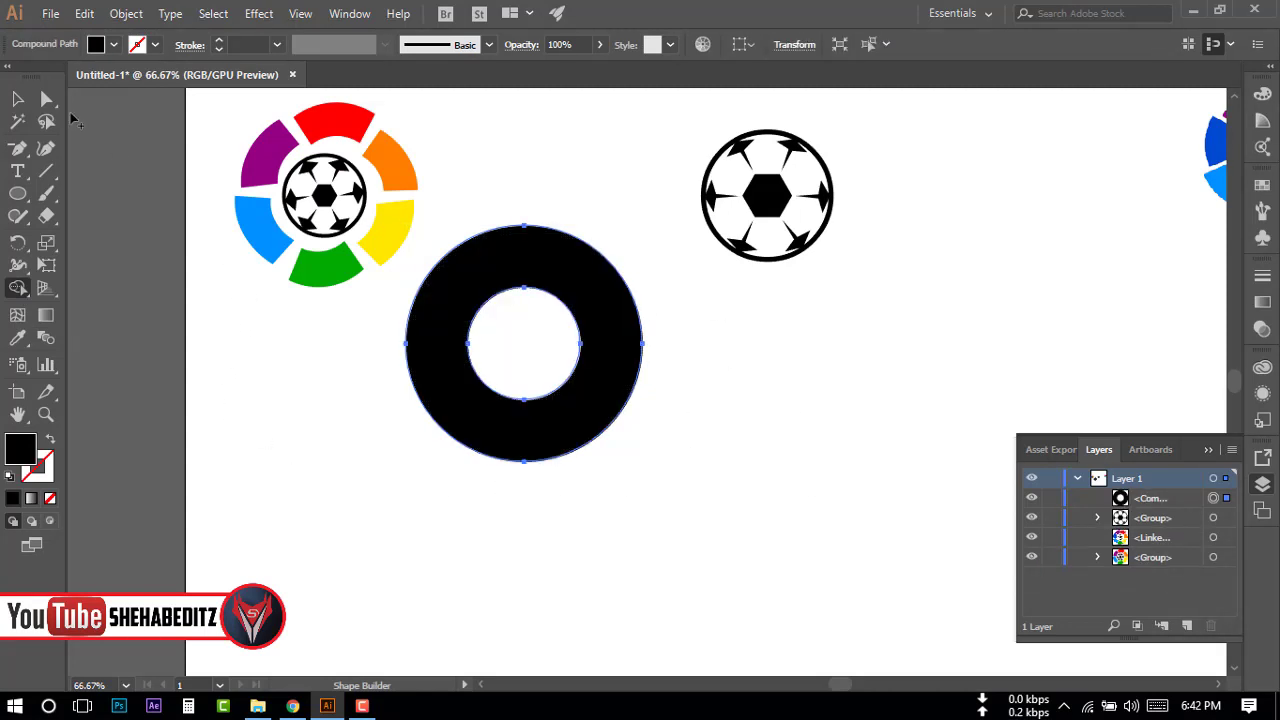
click(18, 98)
click(510, 504)
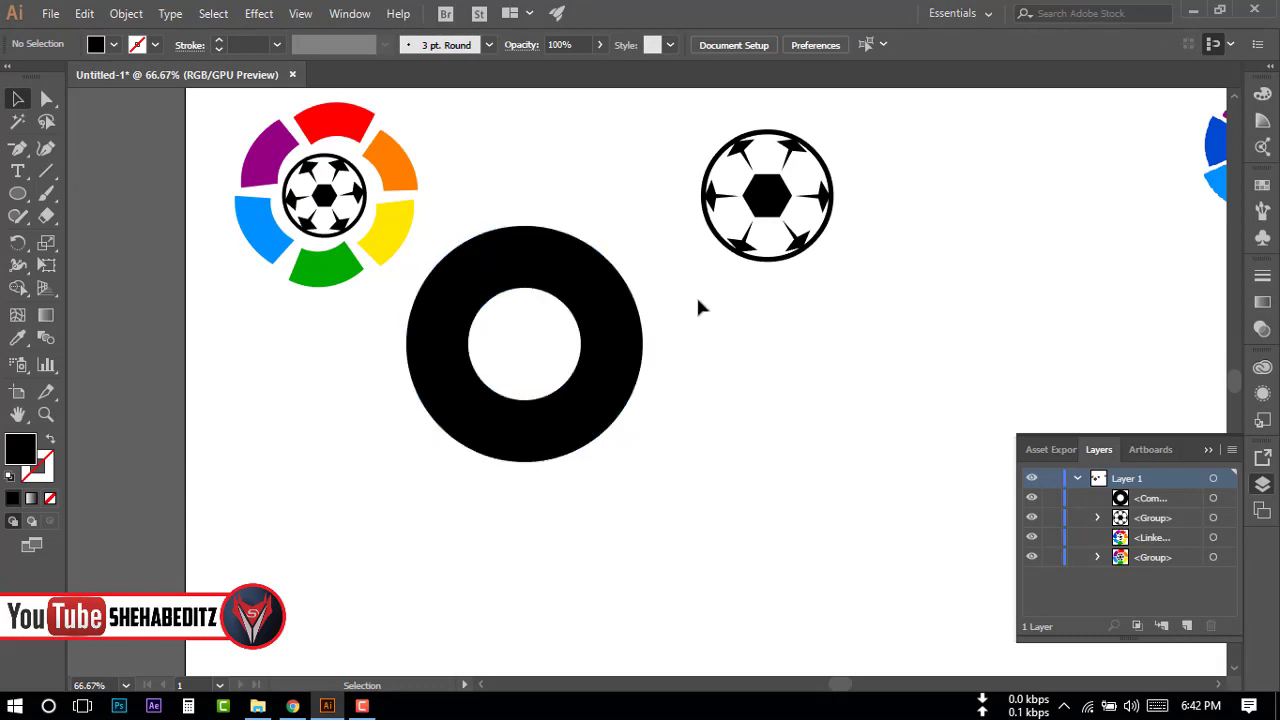
Move the football down, center the ring around it, and enlarge the ring to about 532 px.
click(588, 297)
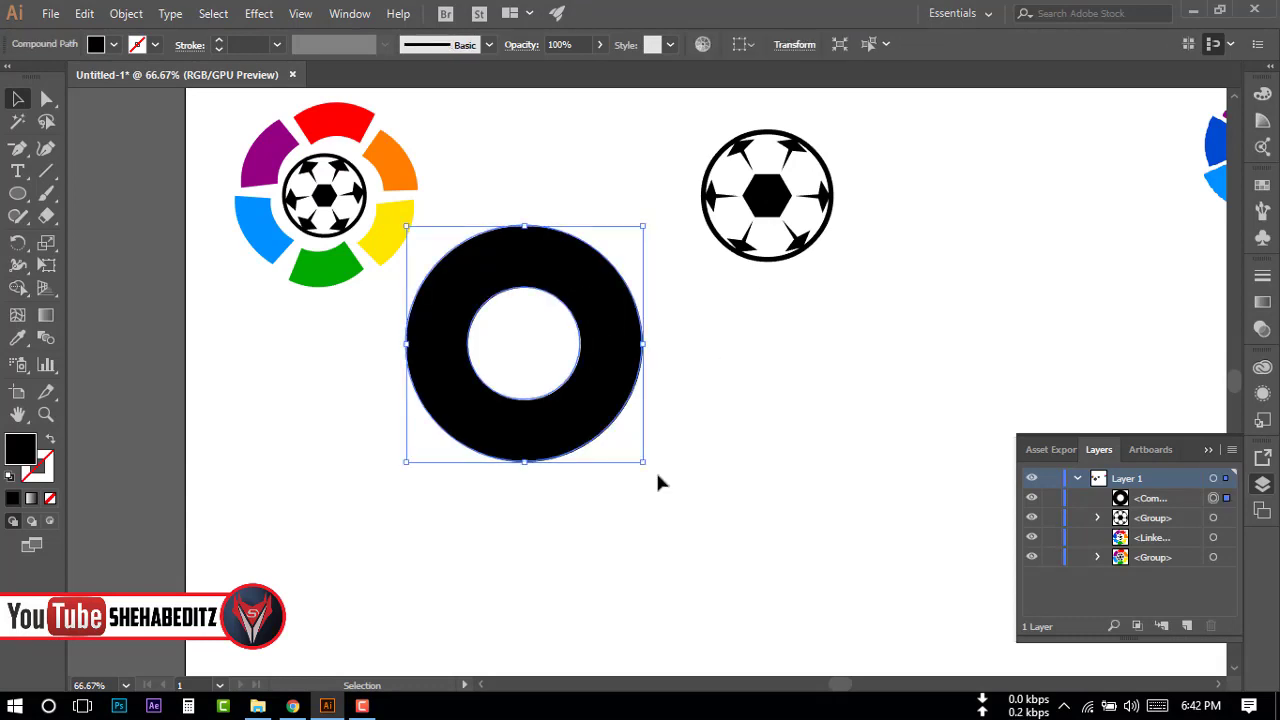
click(742, 228)
drag(786, 191, 795, 386)
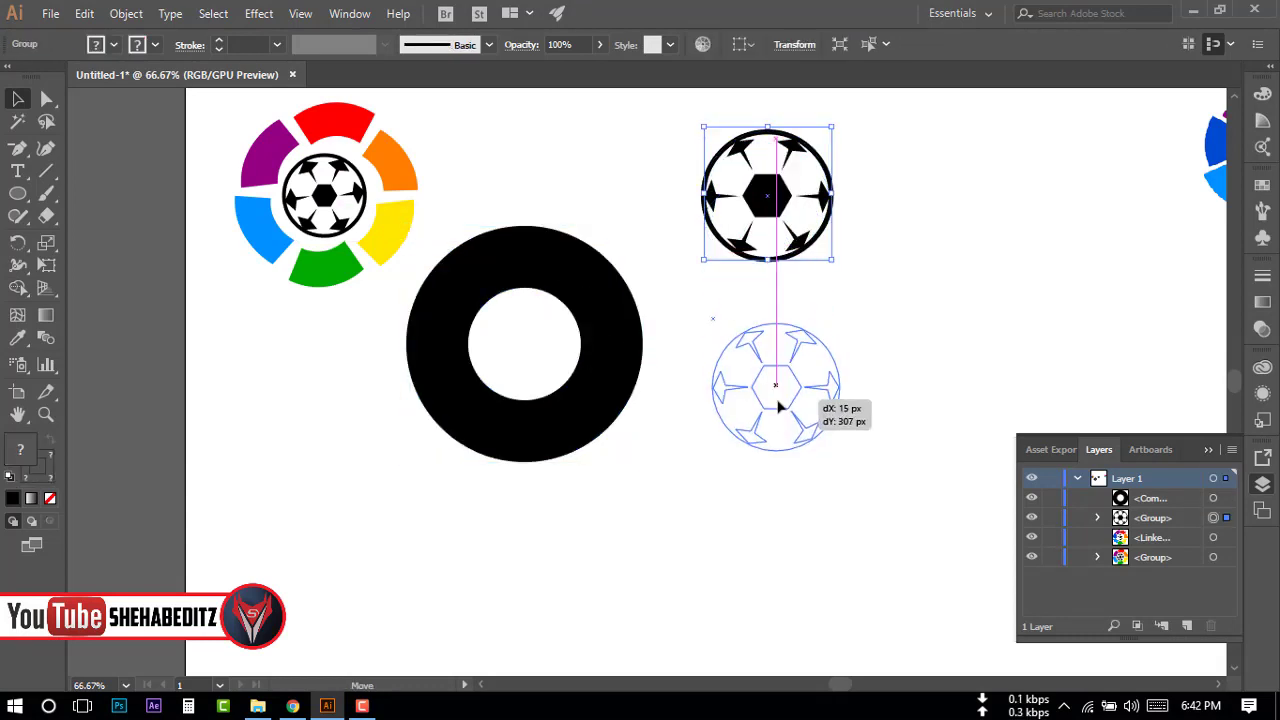
click(606, 362)
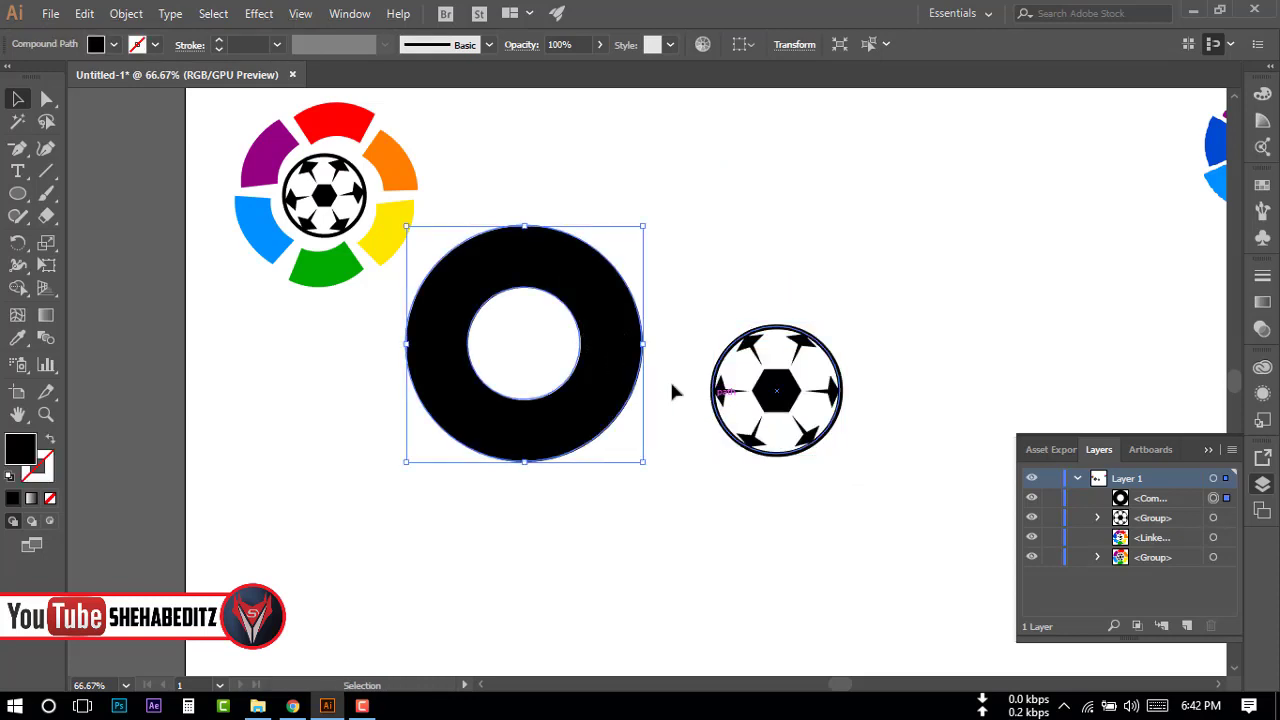
drag(617, 327, 852, 375)
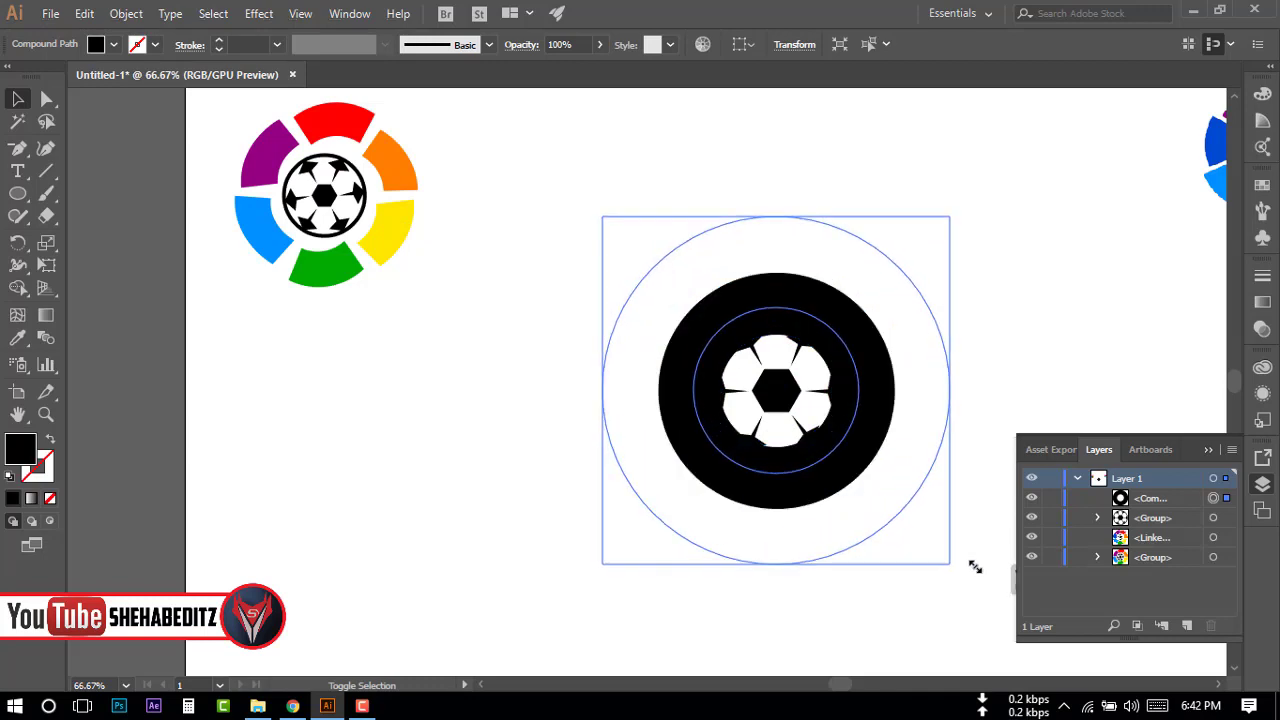
mouse_move(896, 512)
mouse_down()
mouse_move(968, 564)
mouse_move(945, 560)
mouse_up()
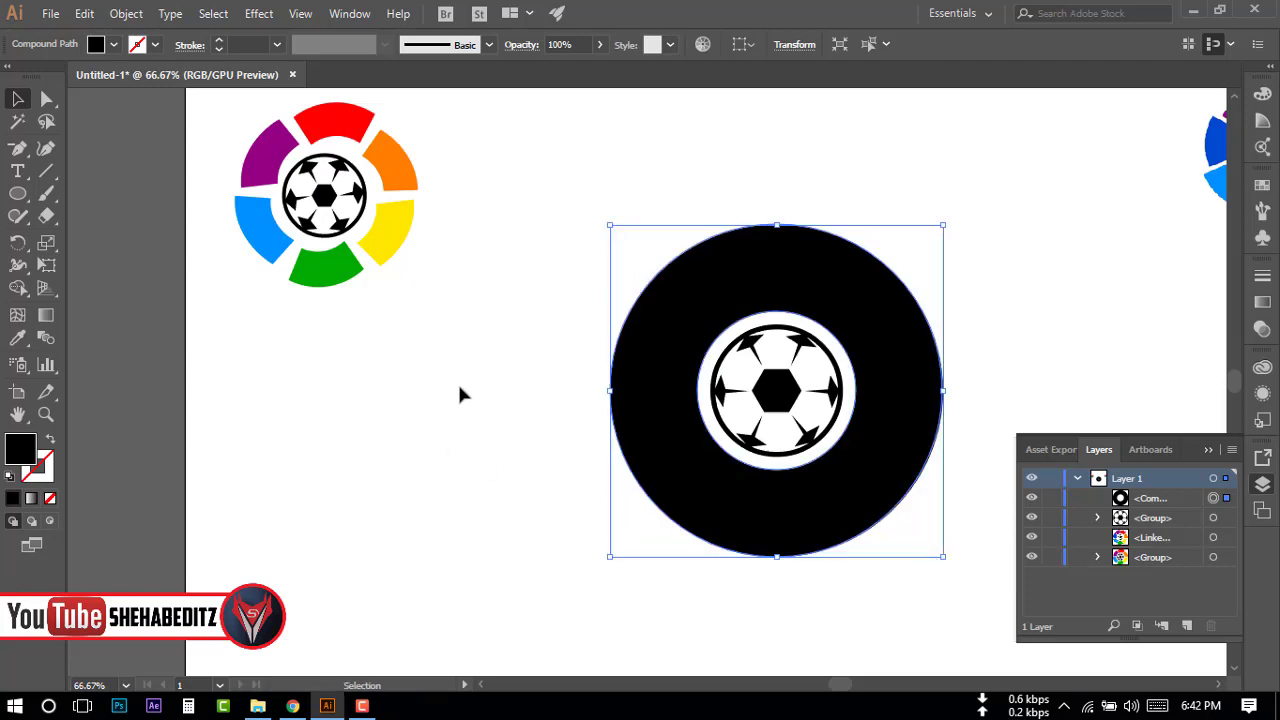
click(460, 393)
click(659, 411)
click(398, 362)
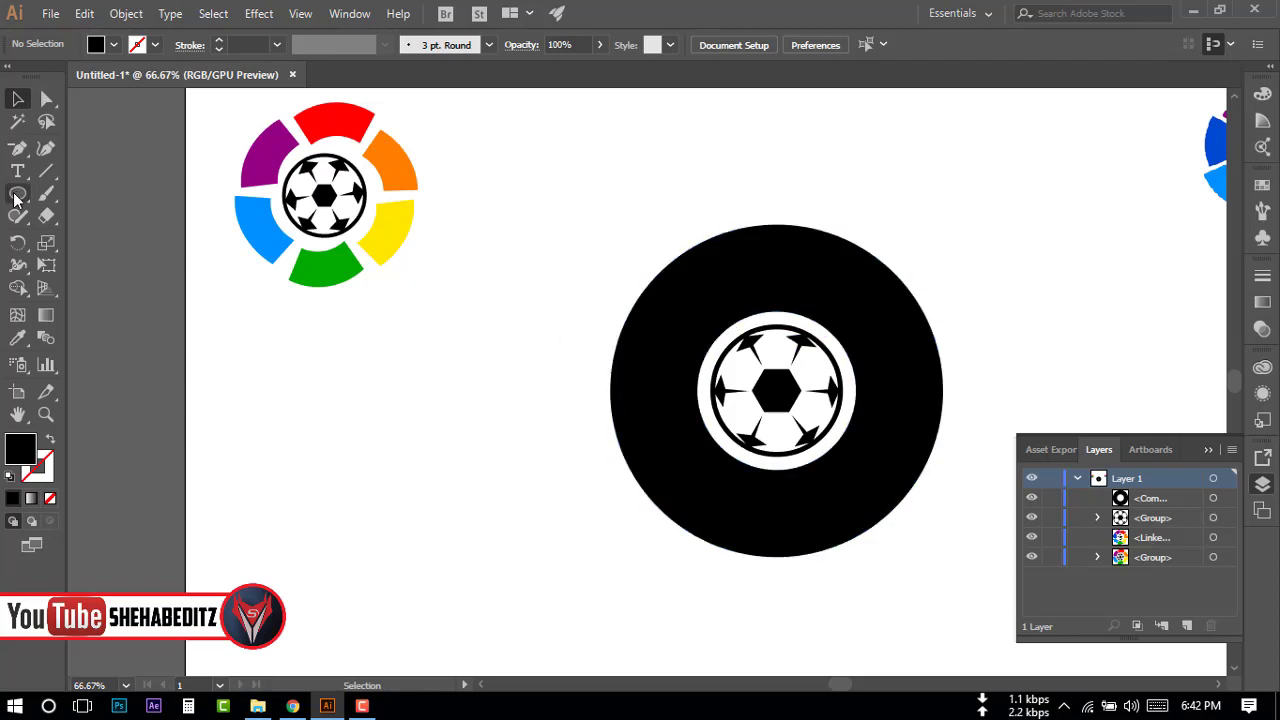
Draw a 326 px circle centred on the ball with the Ellipse tool.
drag(15, 197, 120, 245)
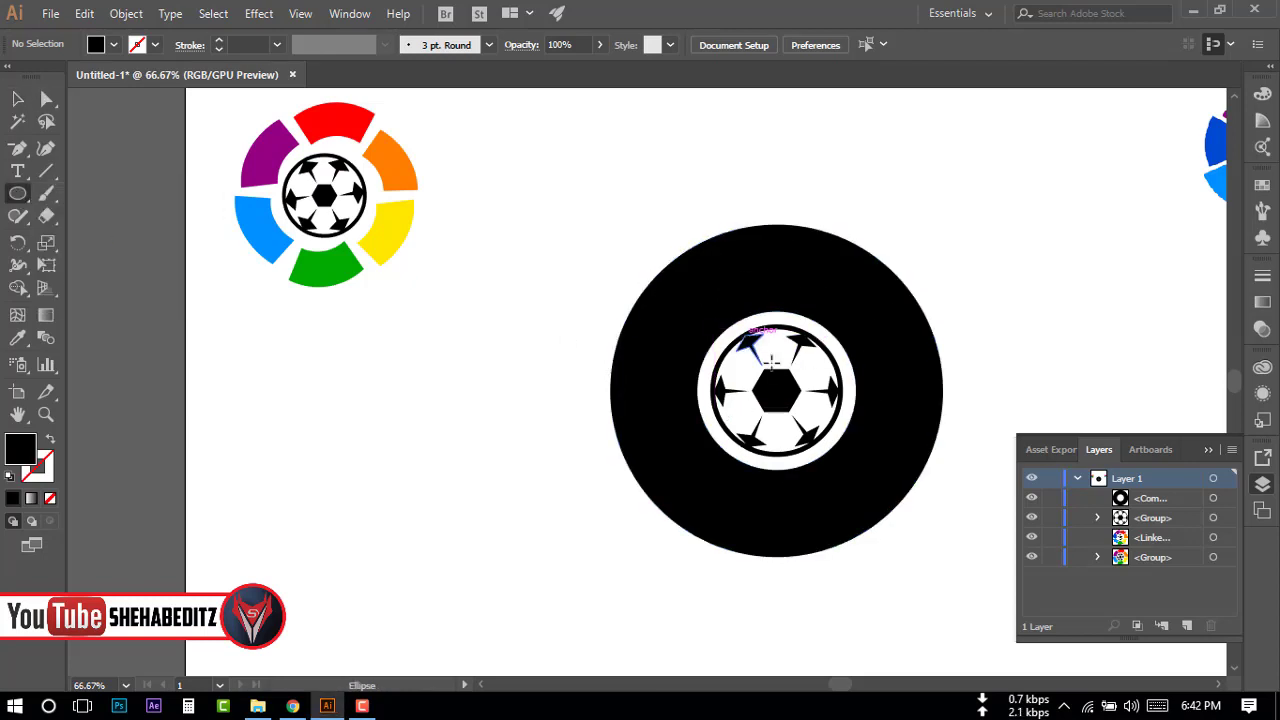
drag(777, 390, 873, 477)
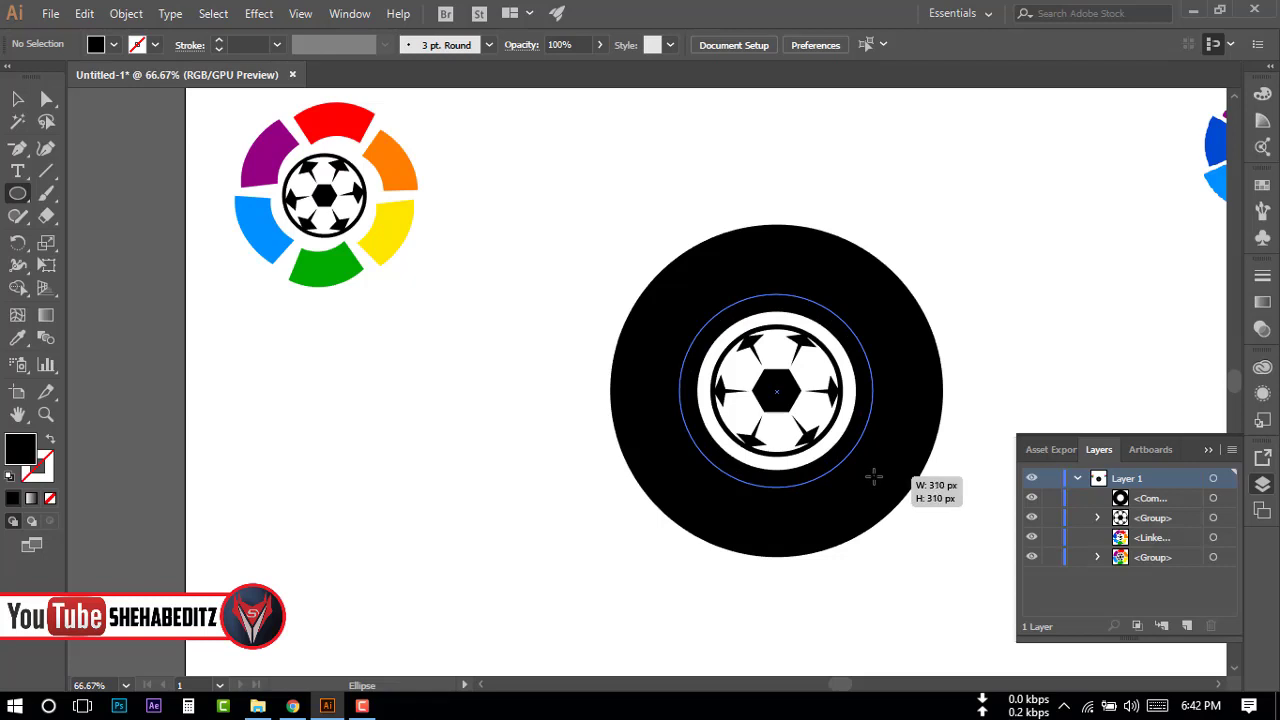
drag(873, 477, 878, 478)
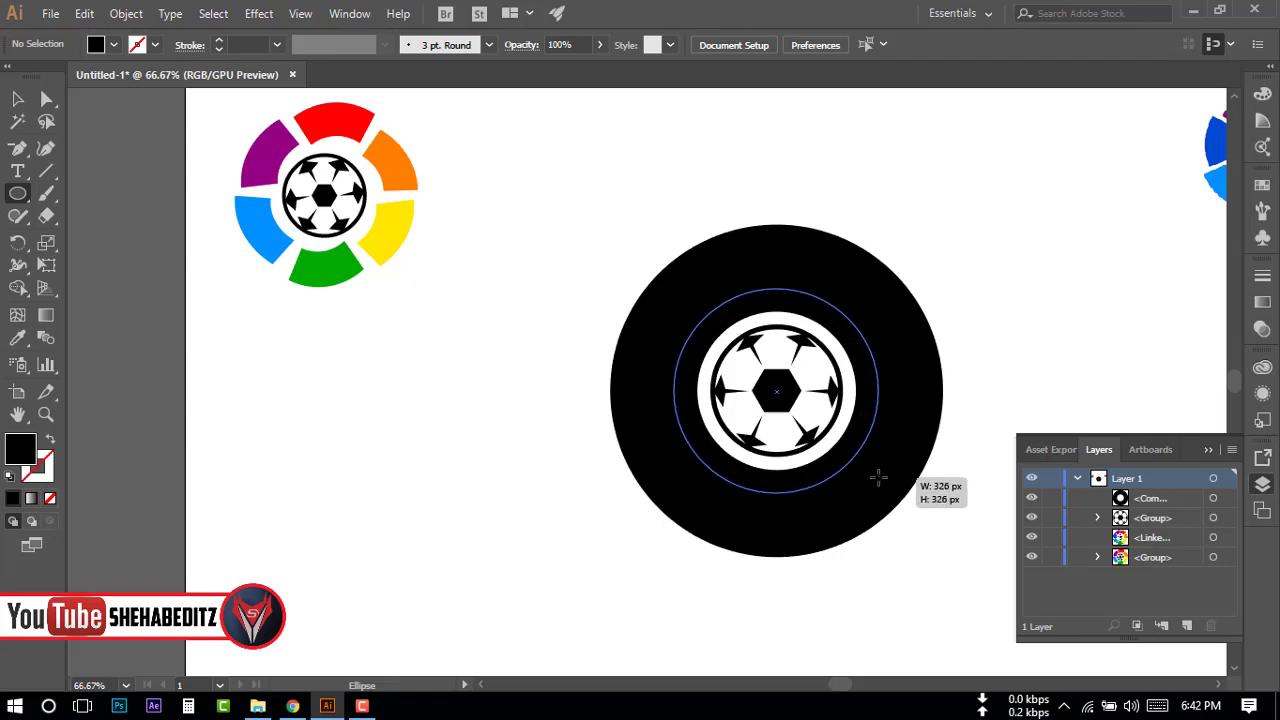
drag(878, 478, 878, 478)
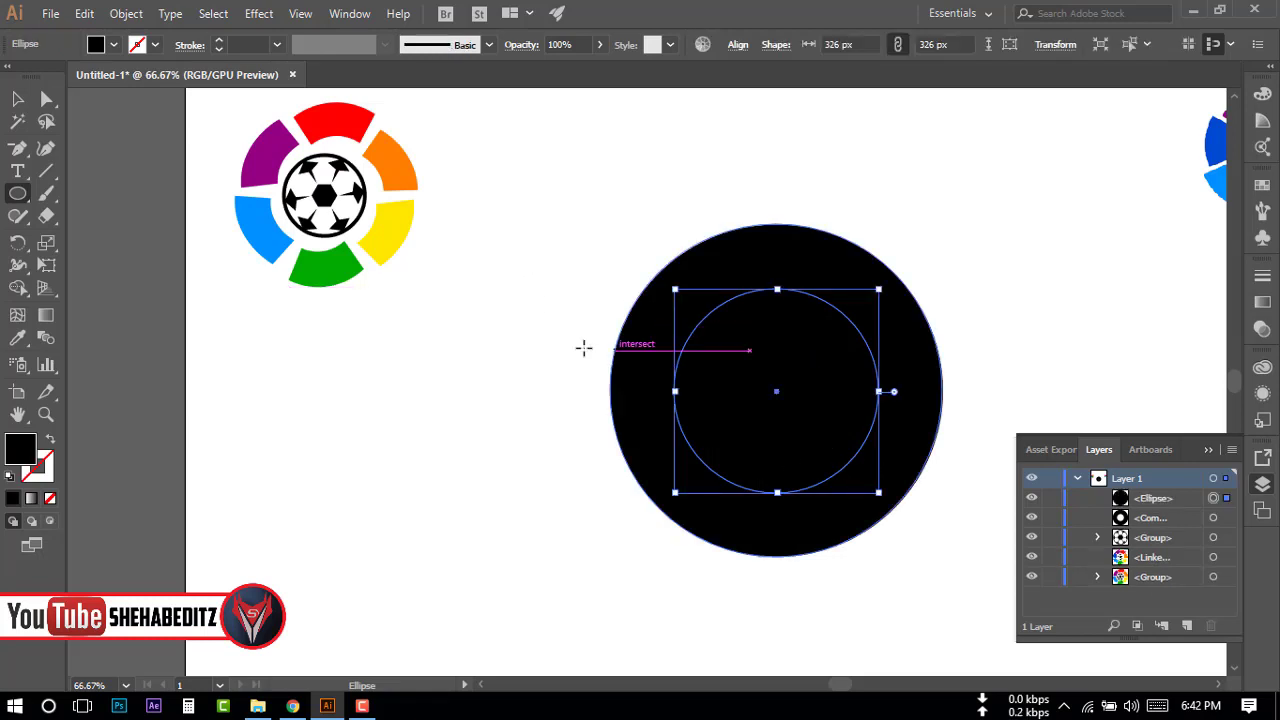
Select both circles and remove the inner regions with Shape Builder to widen the ring's hole.
key(v)
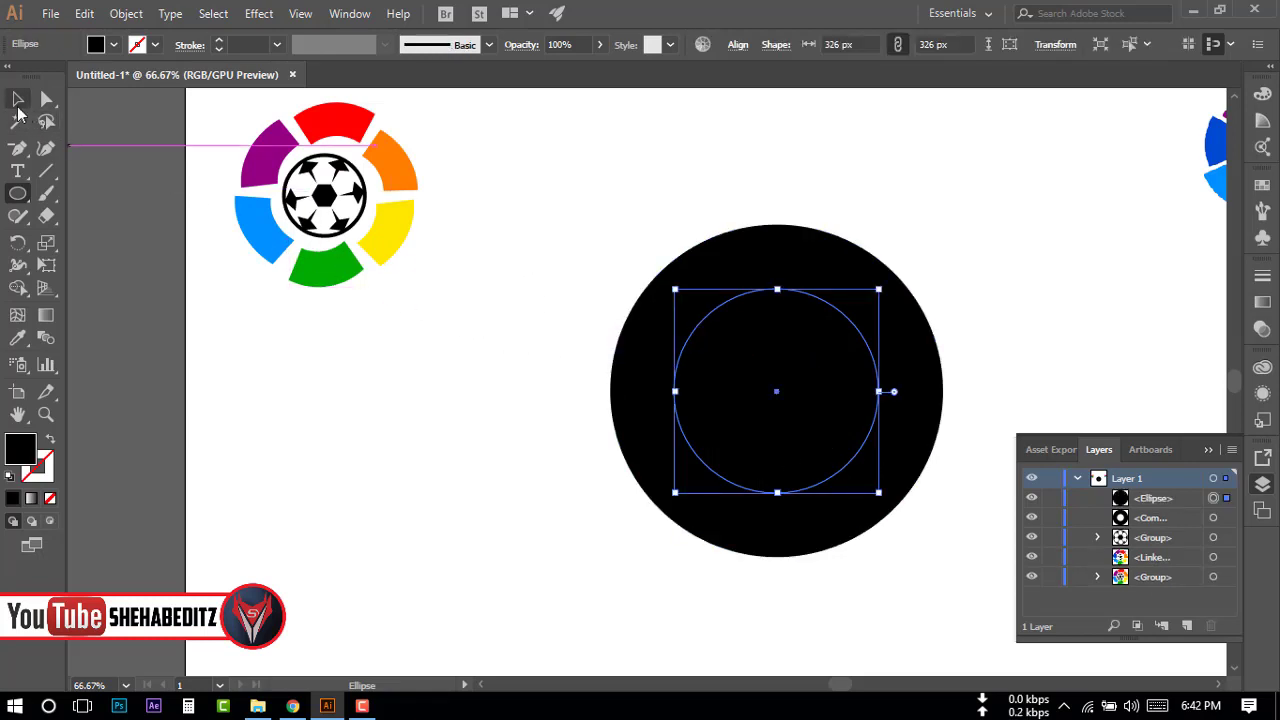
click(374, 449)
drag(660, 382, 694, 386)
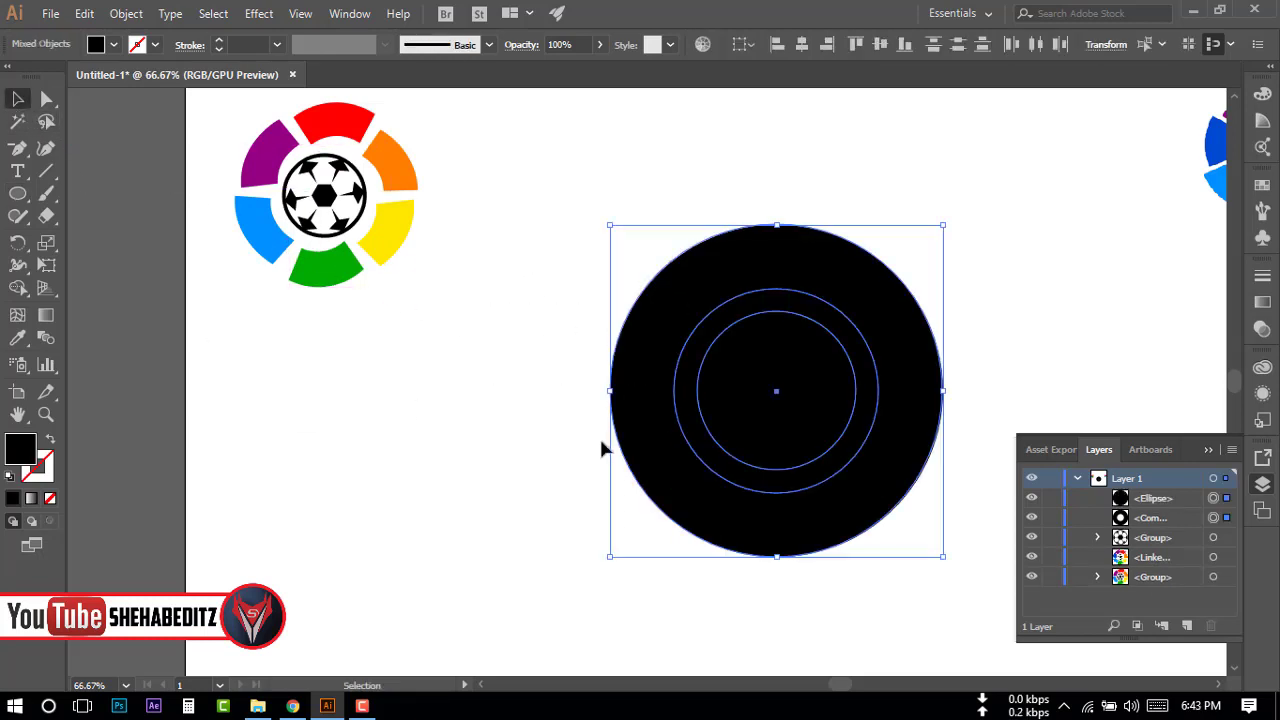
click(17, 288)
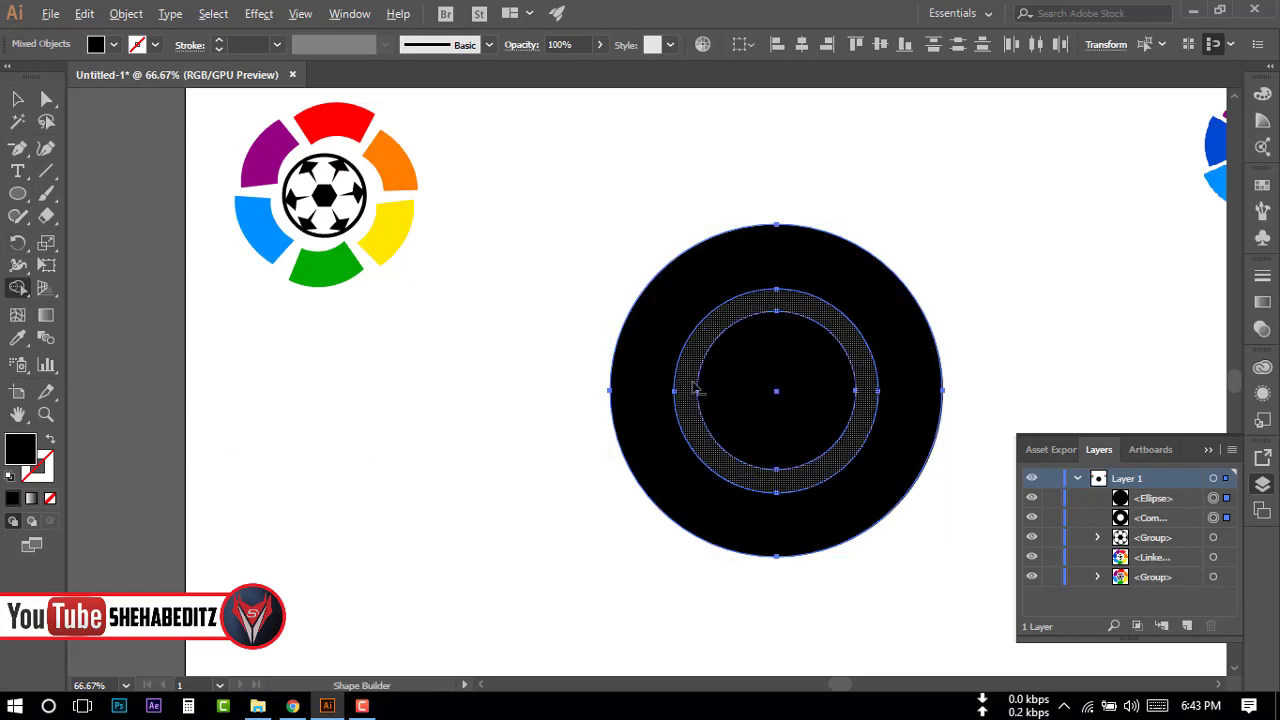
alt+click(697, 390)
alt+click(700, 430)
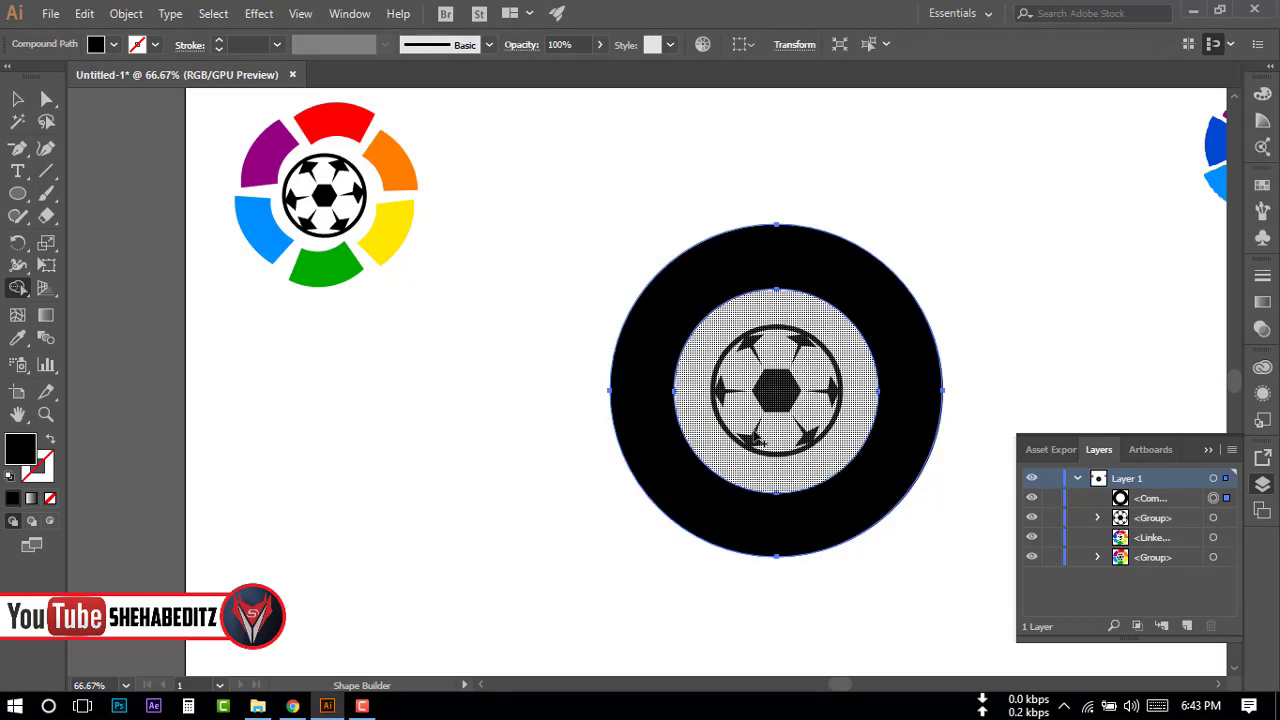
key(v)
click(374, 420)
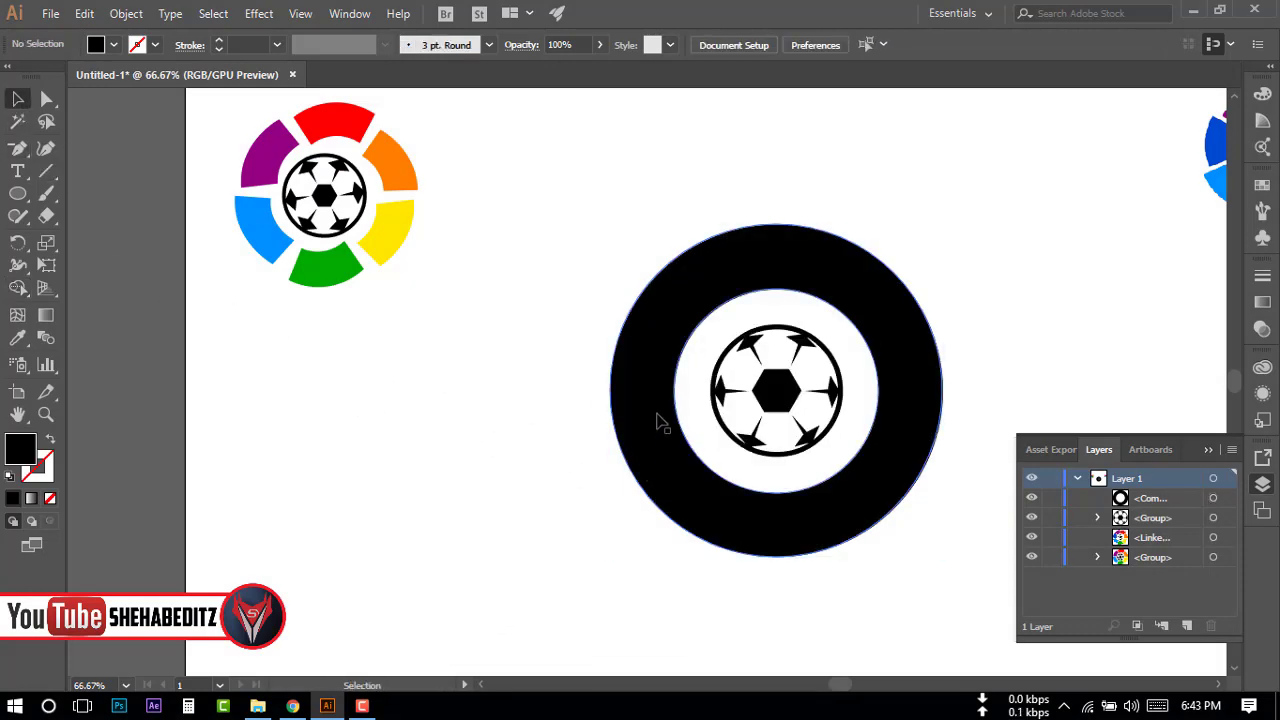
click(657, 423)
Shrink the black ring slightly and move it left, off the football.
drag(941, 555, 932, 542)
click(560, 437)
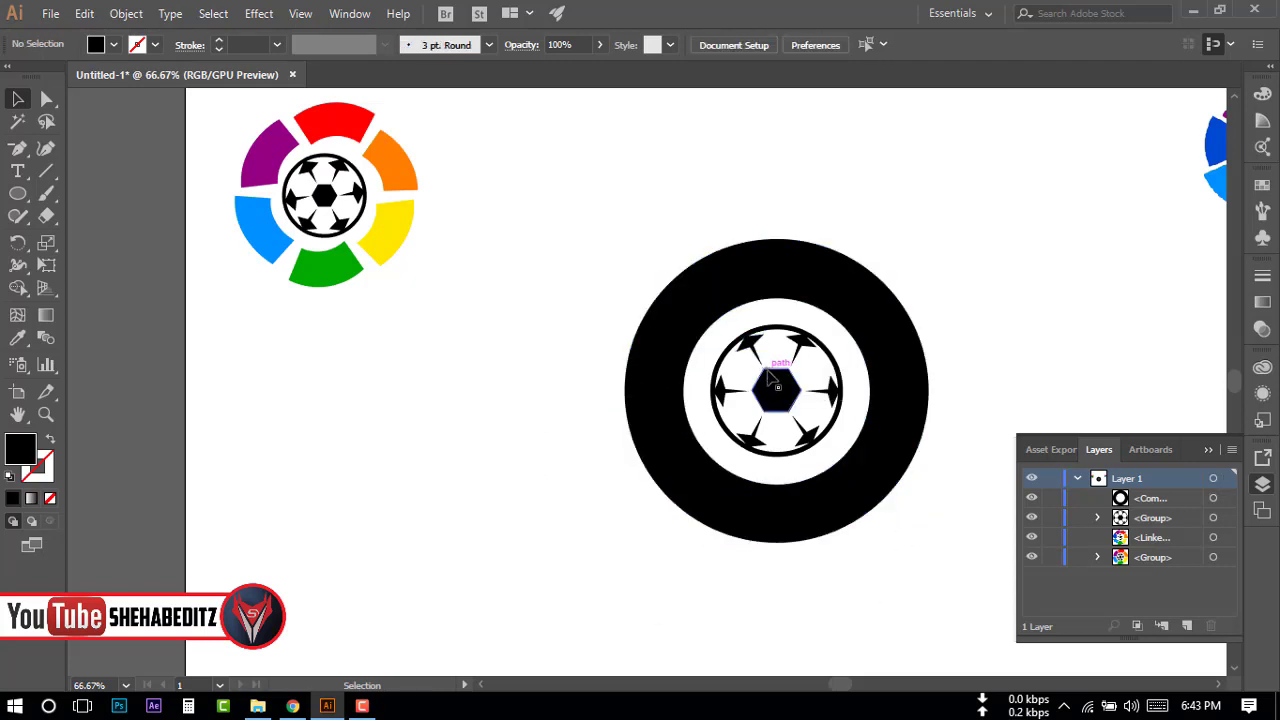
drag(675, 328, 422, 341)
click(641, 617)
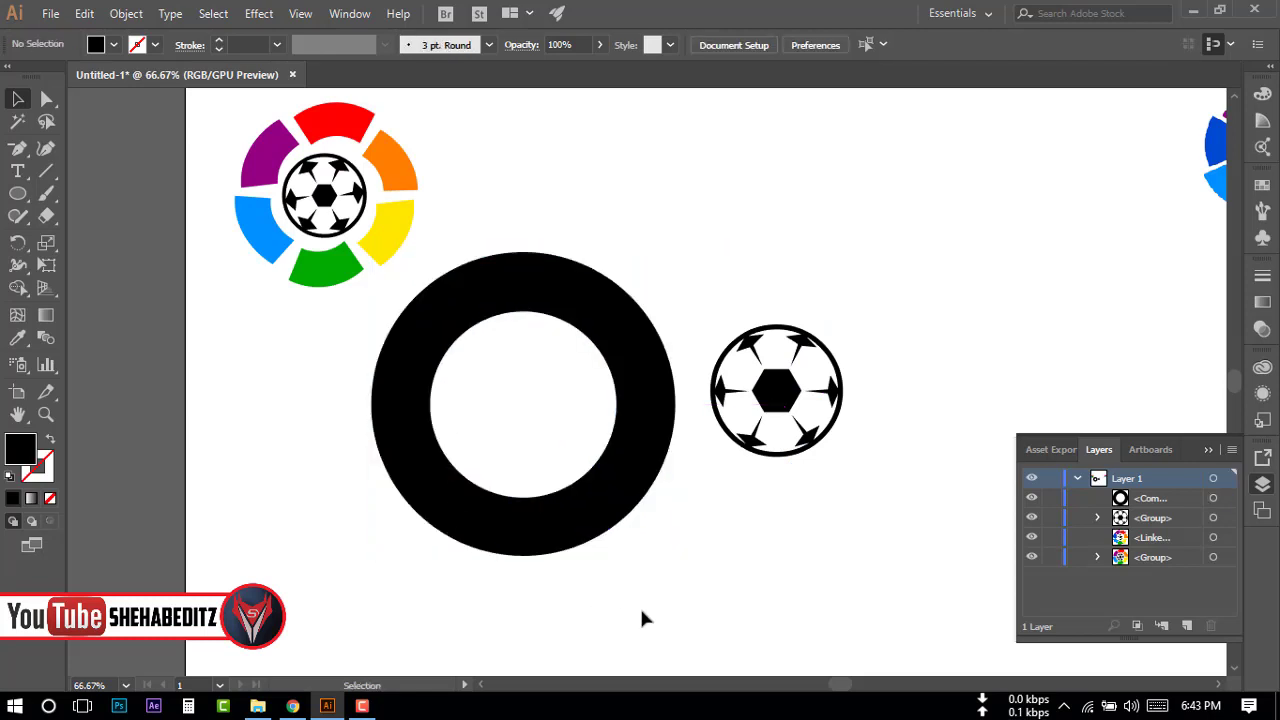
Ungroup the football and copy its hexagon into the ring, enlarged to about 160 by 186 px.
click(787, 388)
right_click(777, 400)
click(800, 531)
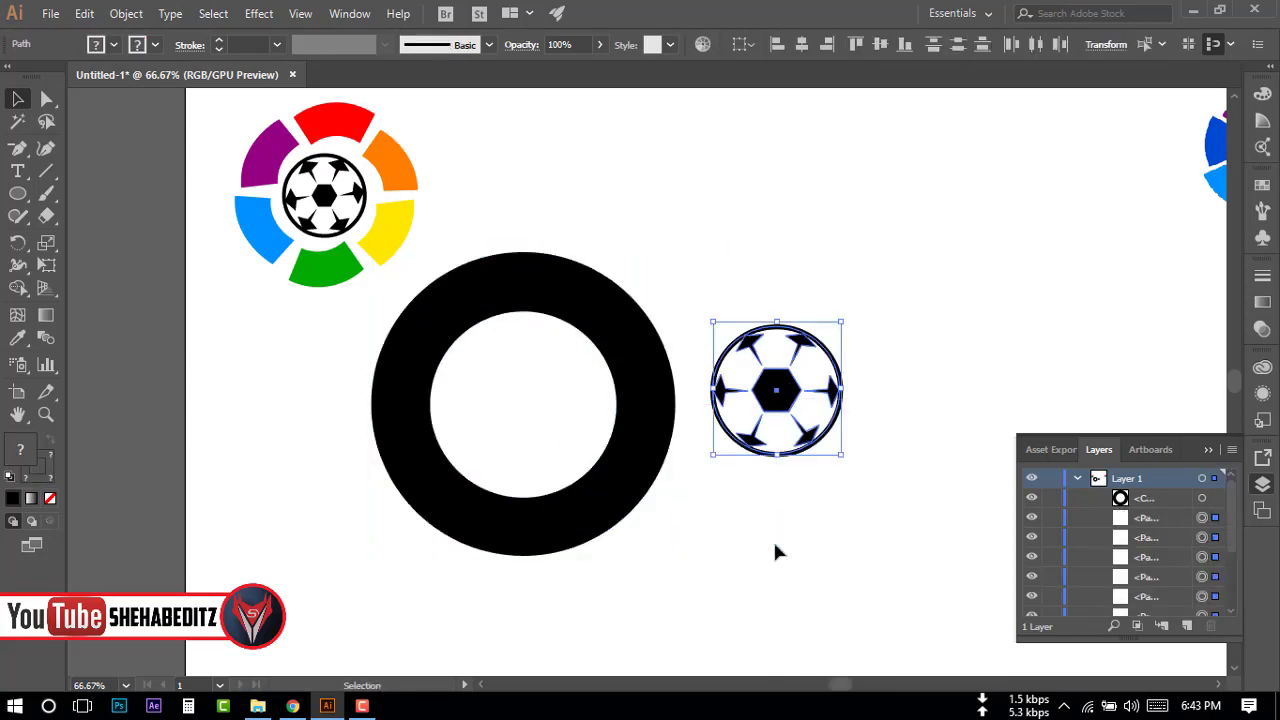
click(762, 405)
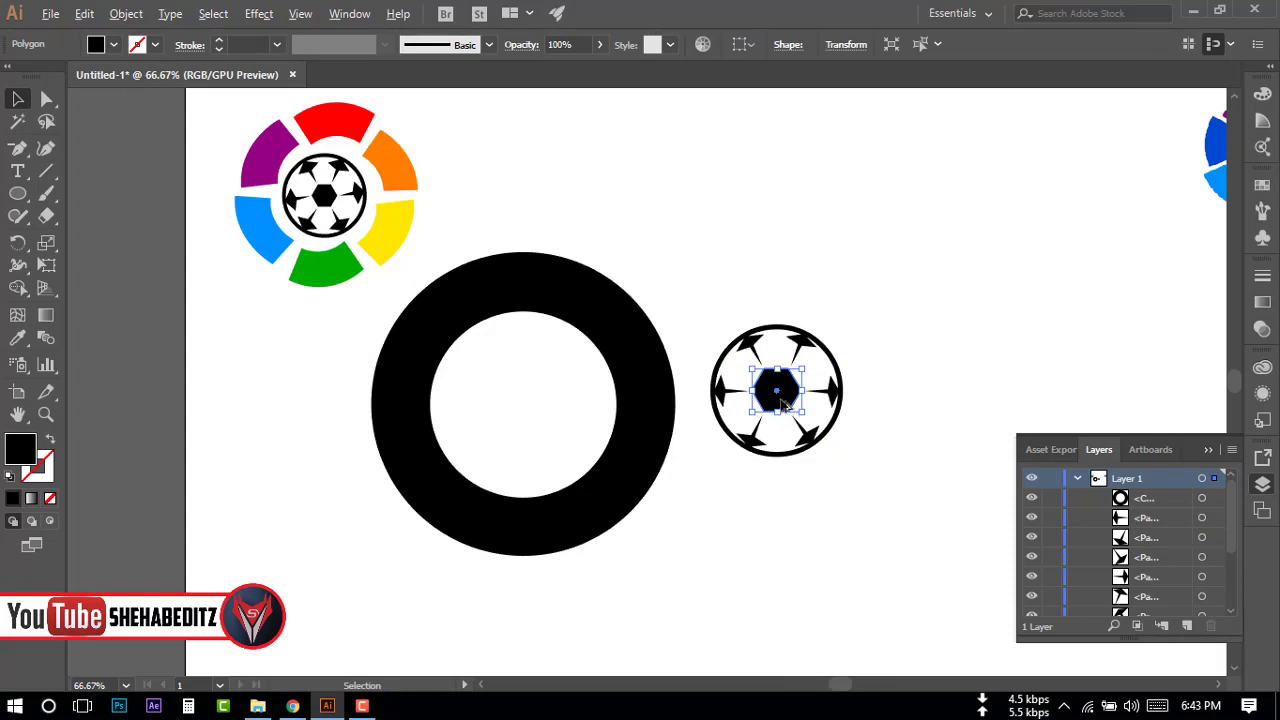
drag(762, 407, 508, 421)
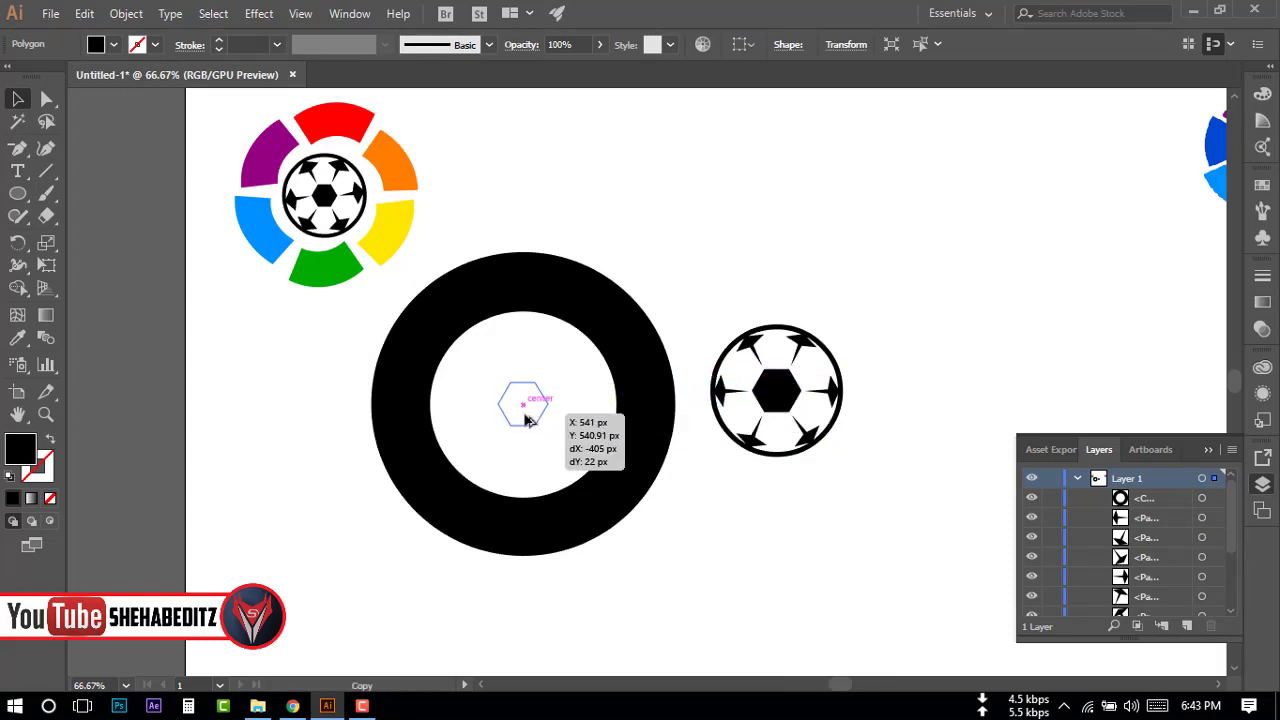
drag(549, 427, 610, 472)
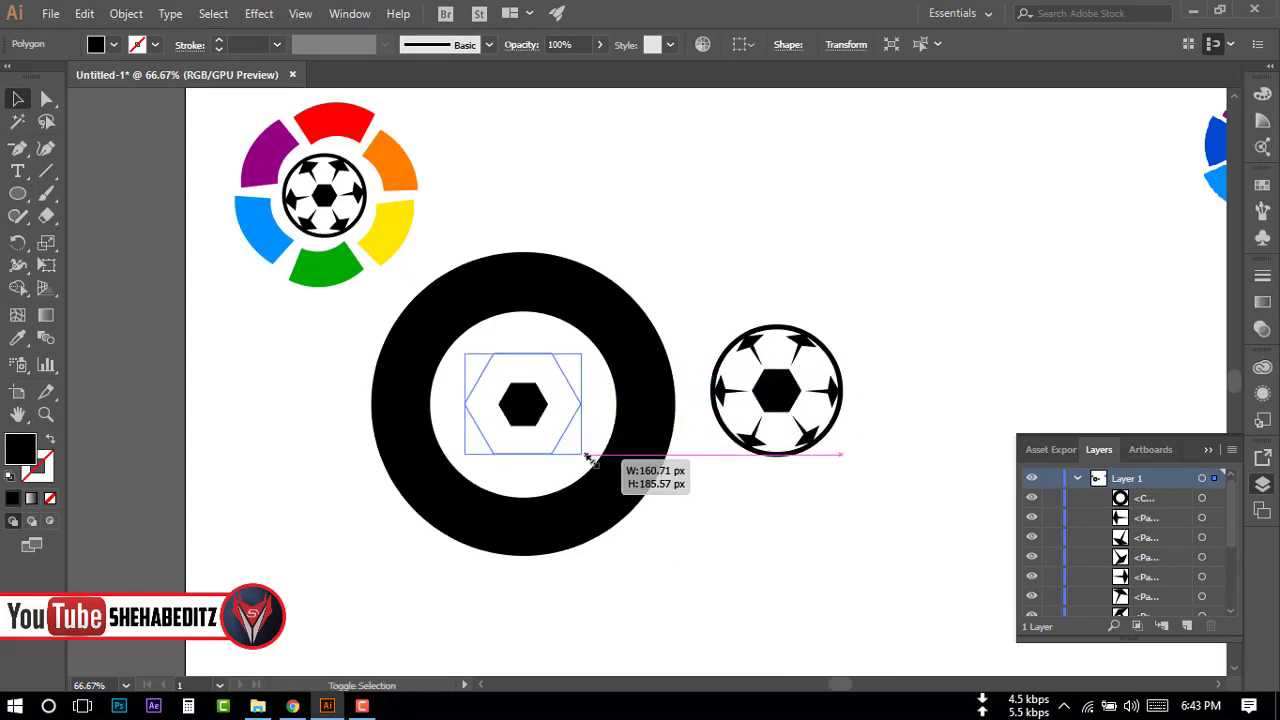
click(774, 557)
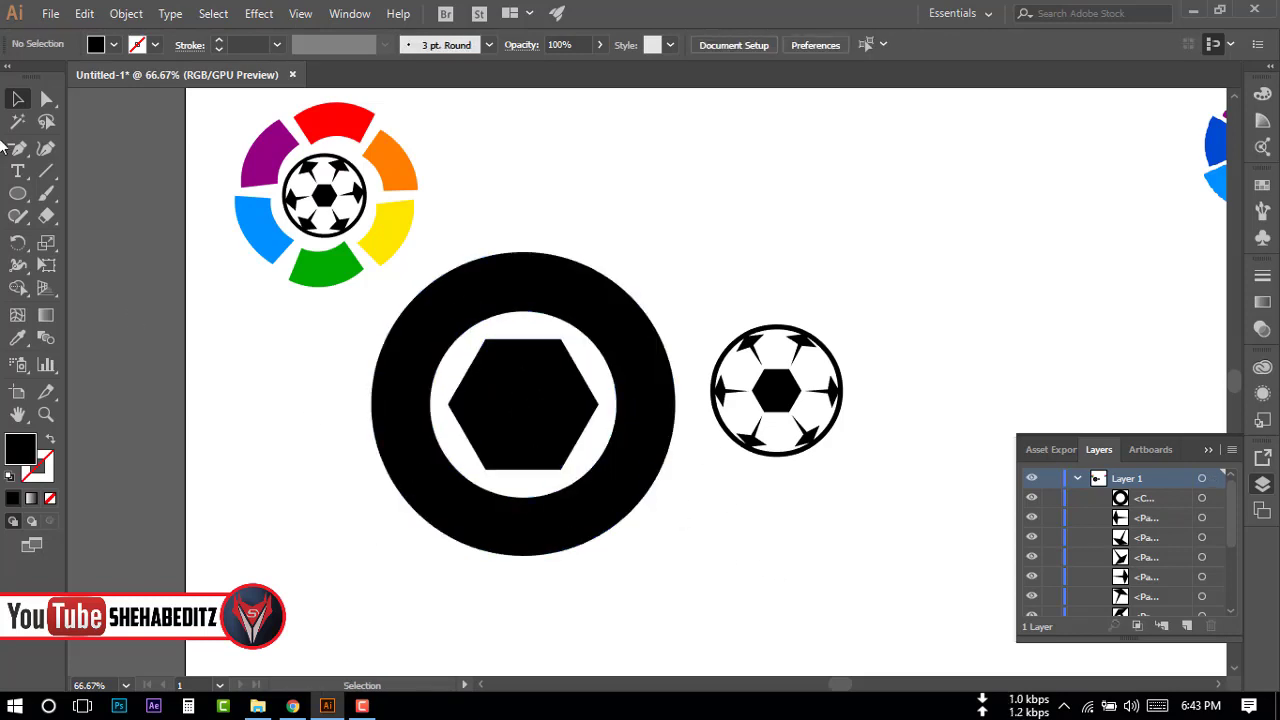
Choose the Pen tool with the fill set to none.
drag(17, 147, 84, 146)
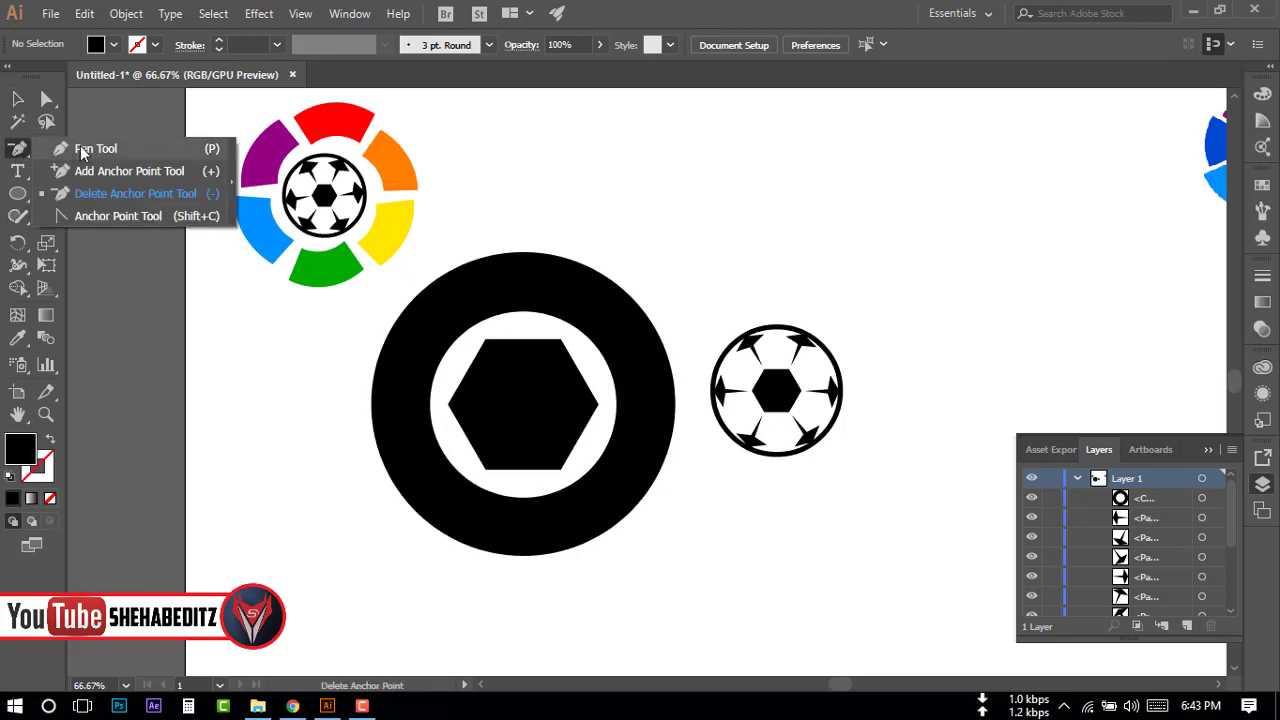
click(115, 45)
click(11, 77)
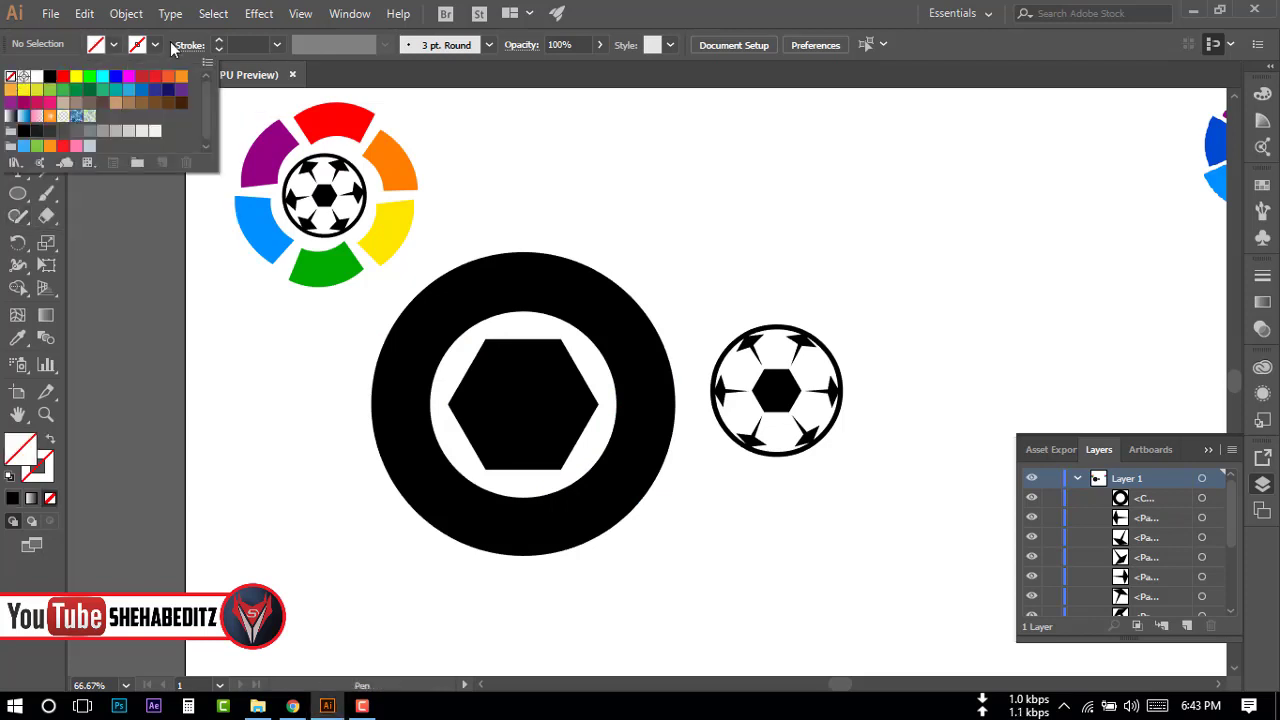
click(153, 45)
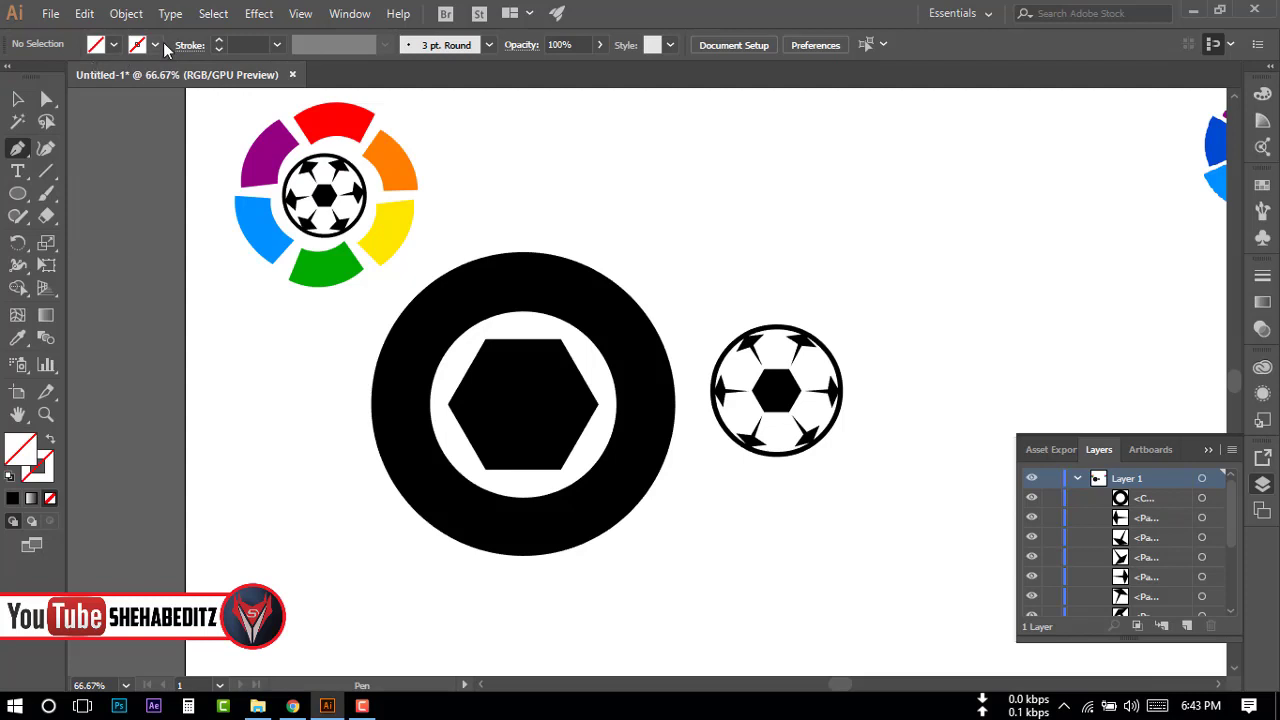
Draw cutting lines from the hexagon's upper-left and upper-right corners out across the ring.
click(155, 45)
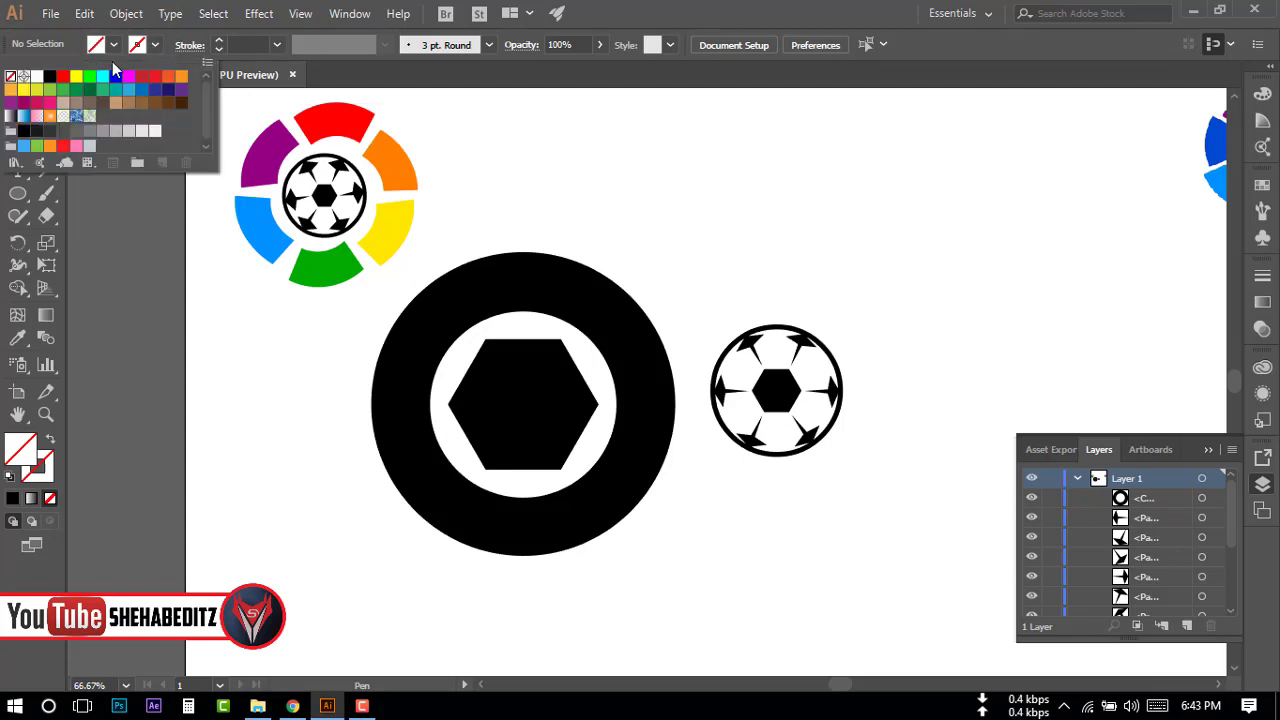
click(478, 332)
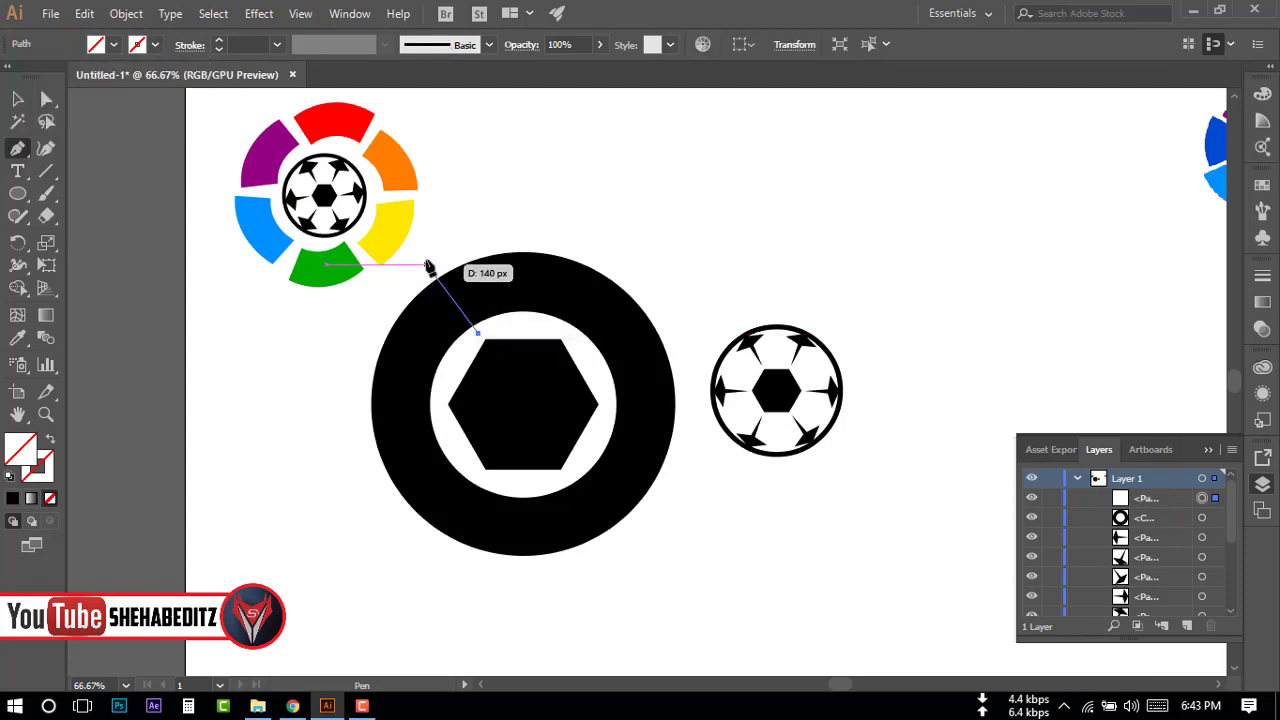
click(425, 256)
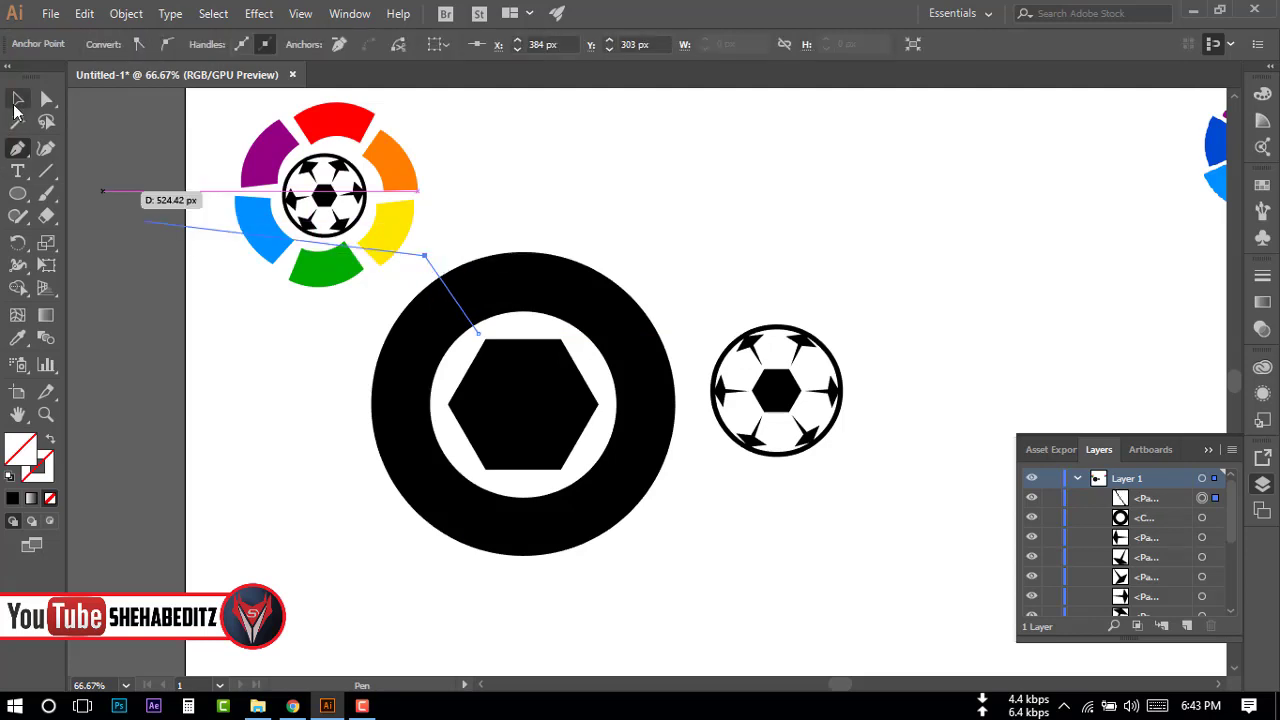
click(14, 106)
click(17, 148)
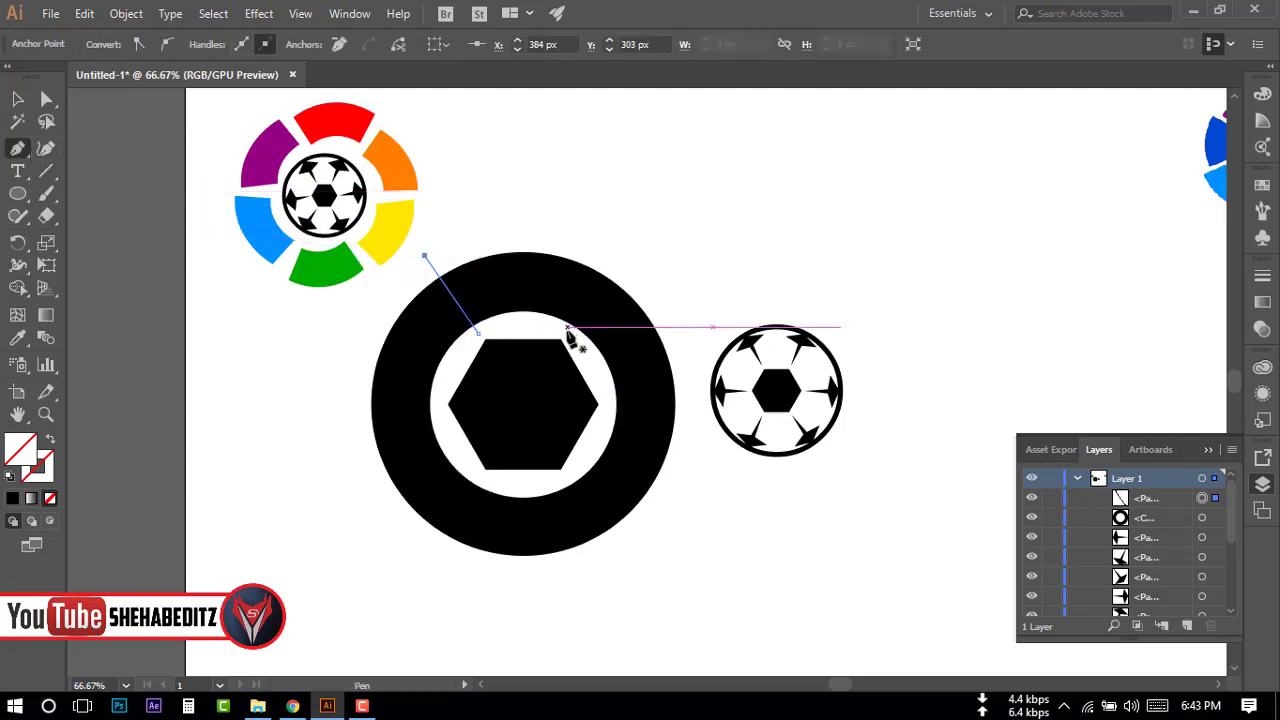
click(567, 331)
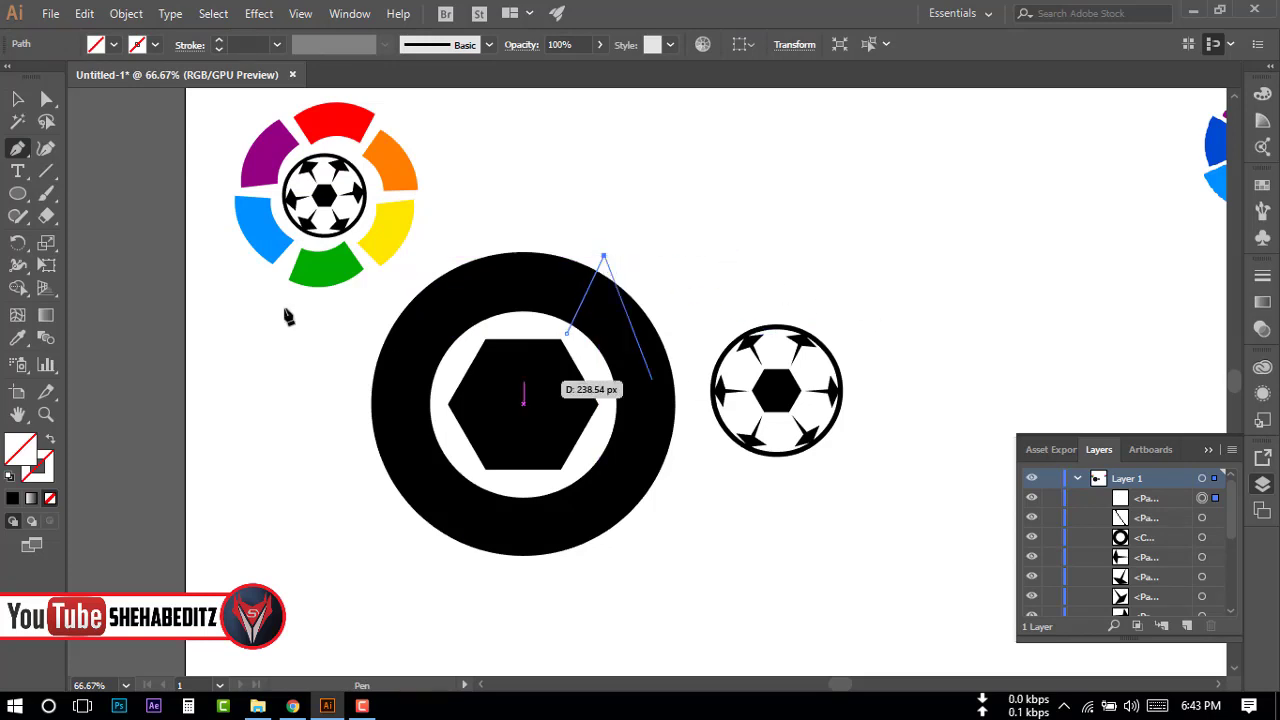
click(600, 257)
click(17, 98)
Draw cutting lines from the hexagon's right and lower-right corners across the ring.
click(17, 148)
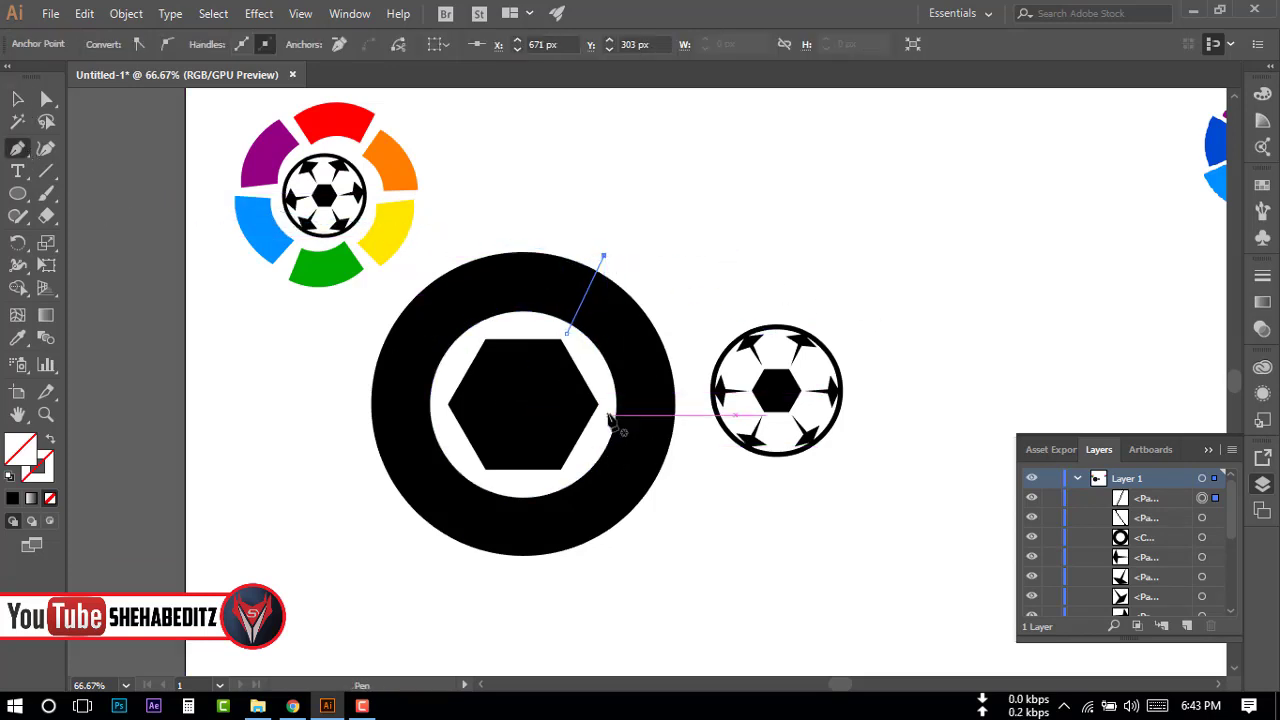
drag(602, 405, 627, 407)
click(683, 406)
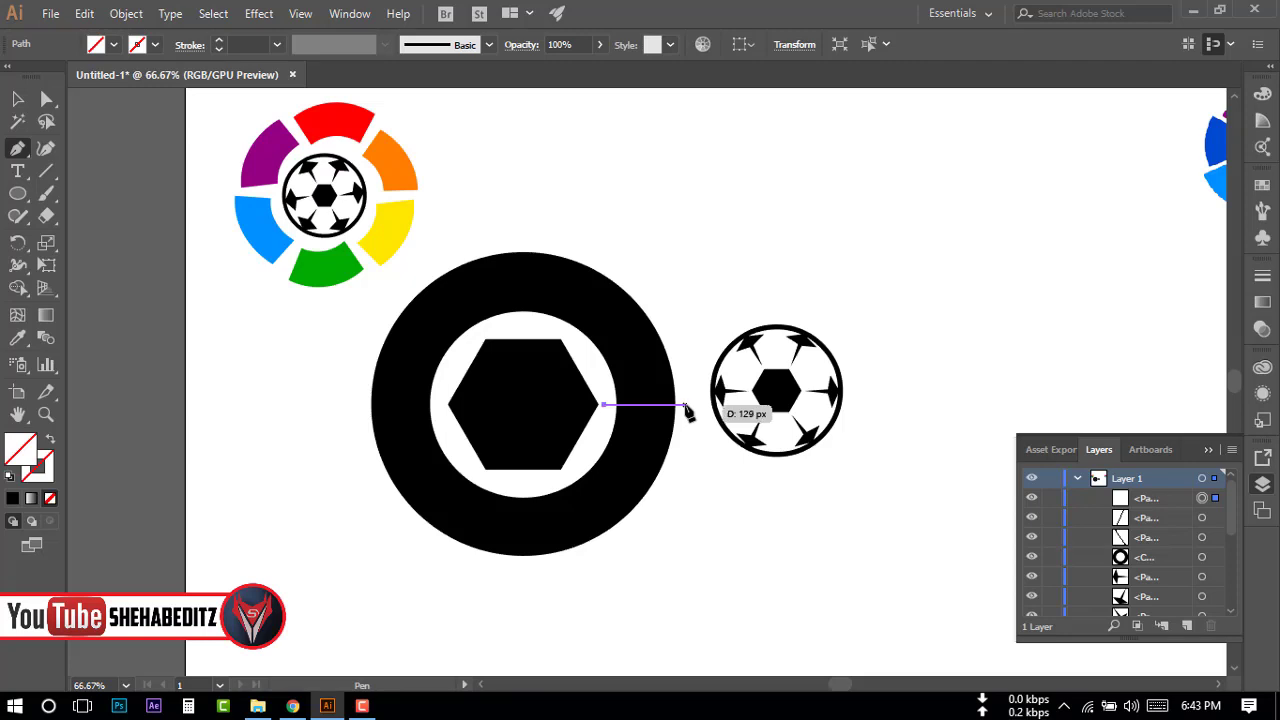
click(17, 98)
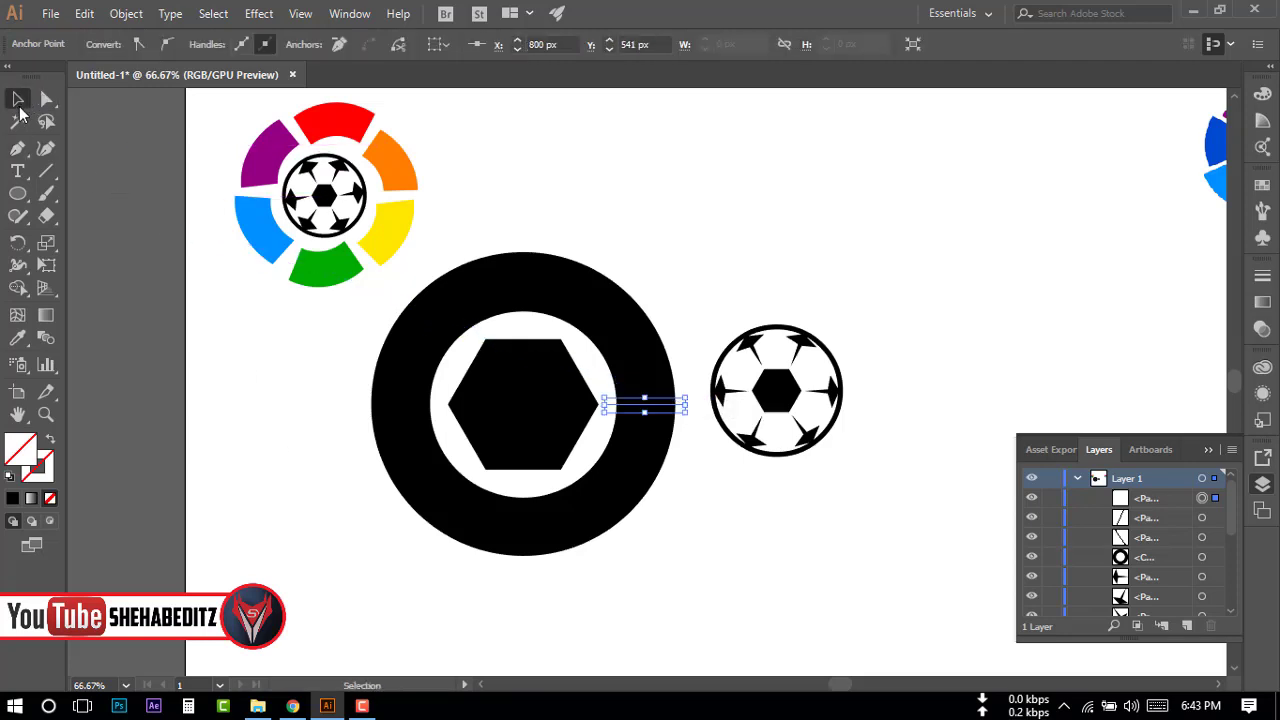
click(17, 148)
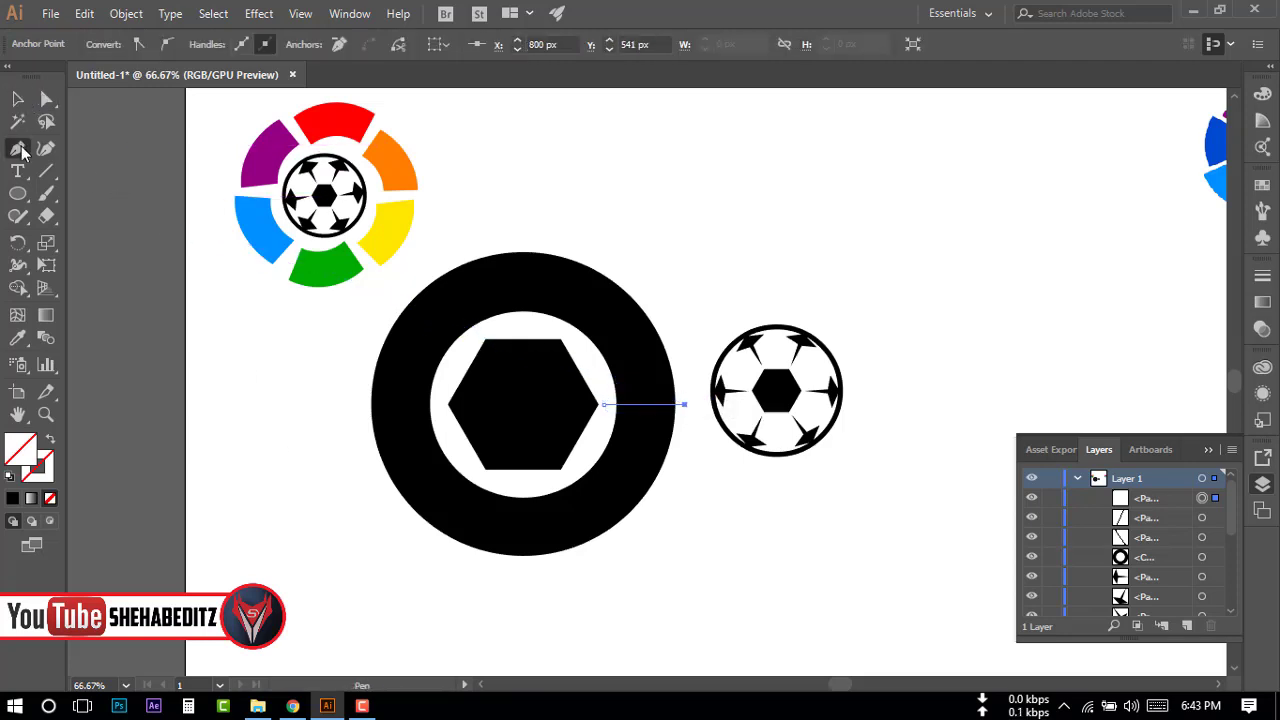
click(566, 479)
click(615, 567)
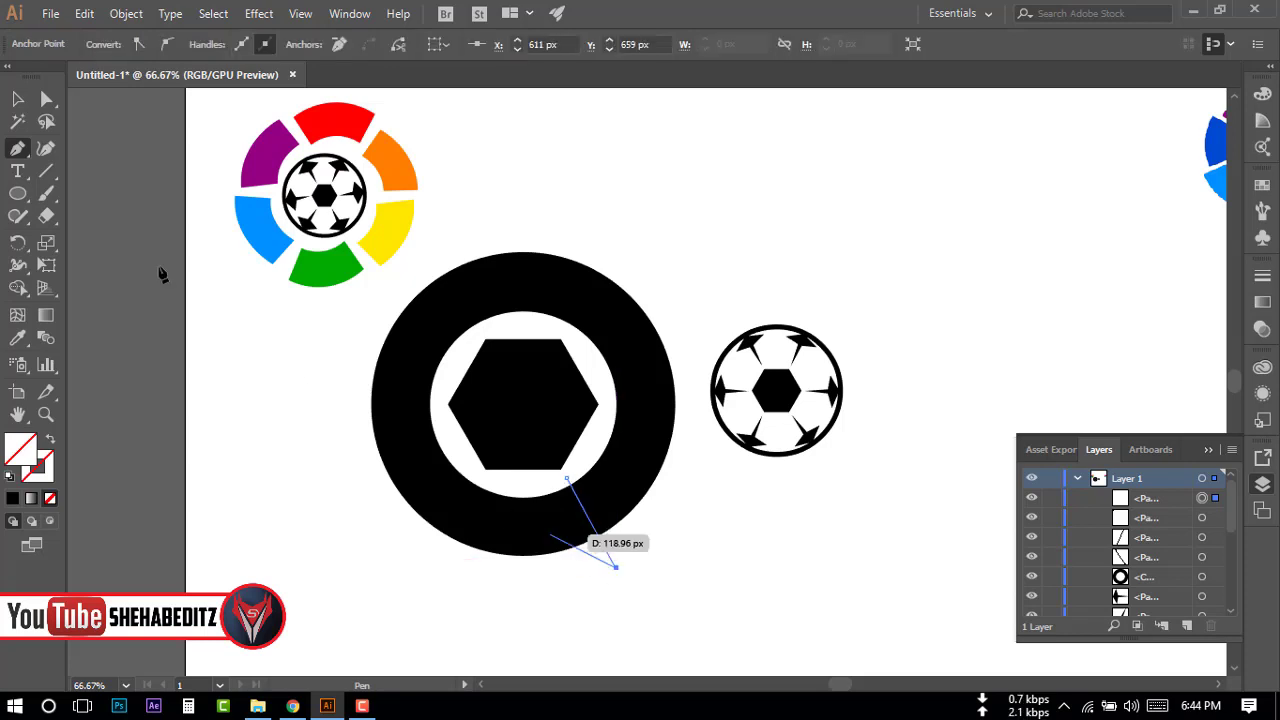
click(17, 98)
Draw the lower-left and left horizontal cutting lines across the ring, then deselect.
click(17, 148)
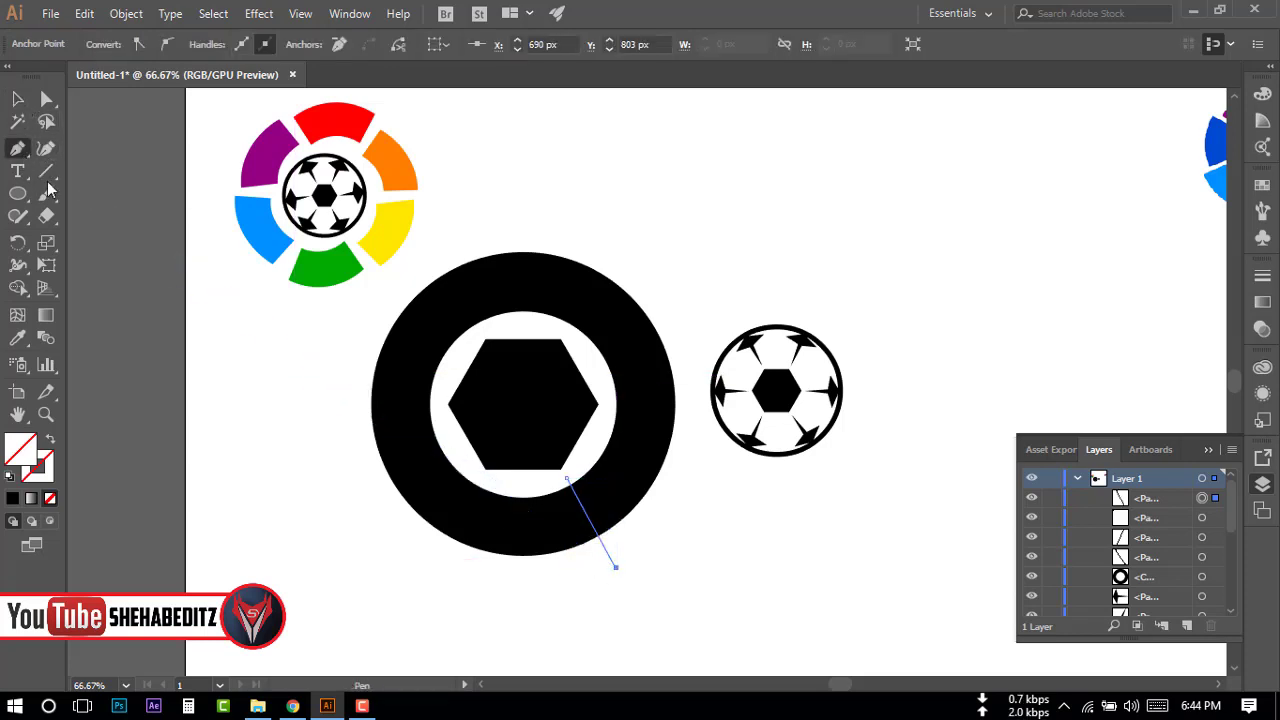
click(479, 480)
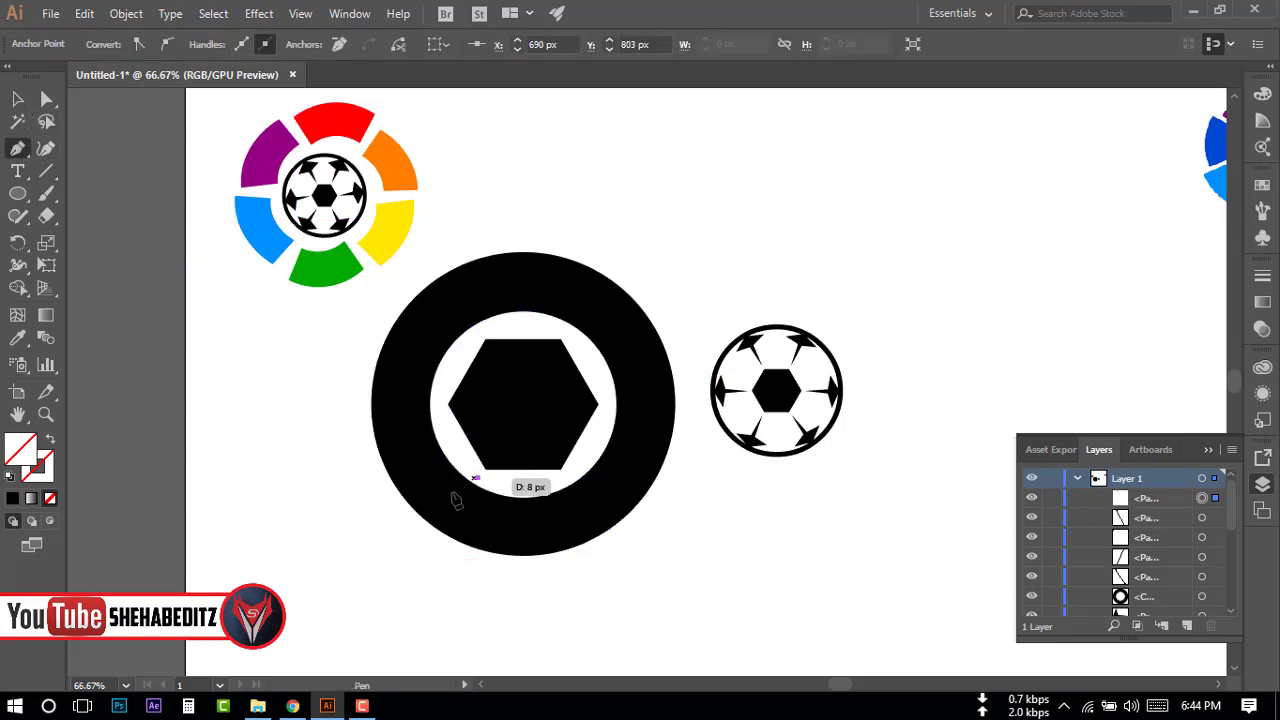
click(429, 560)
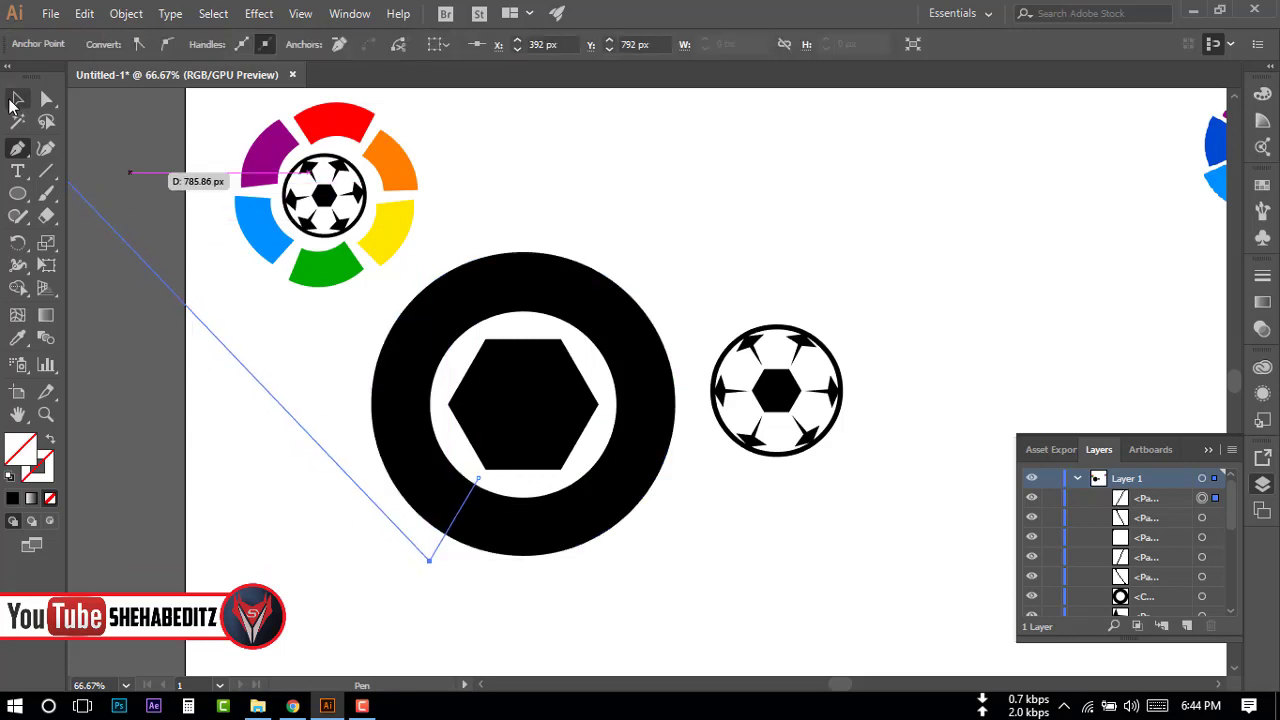
click(17, 98)
click(17, 148)
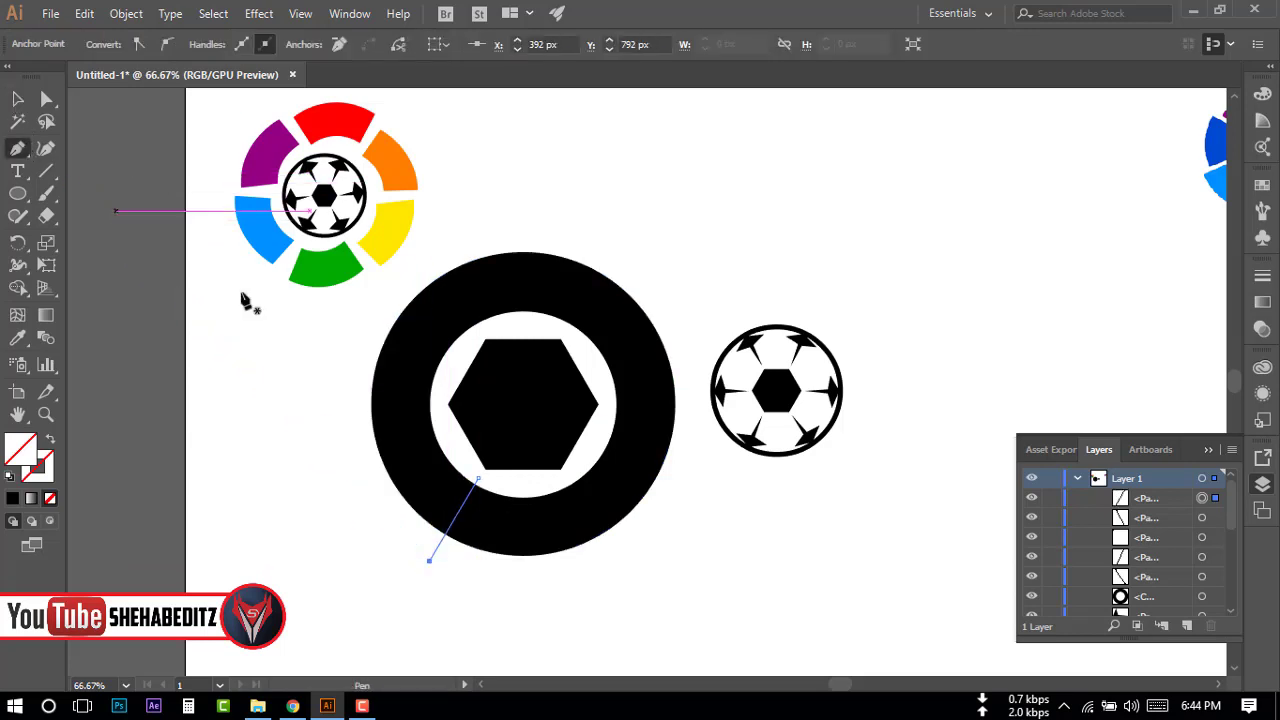
click(437, 404)
click(351, 404)
key(v)
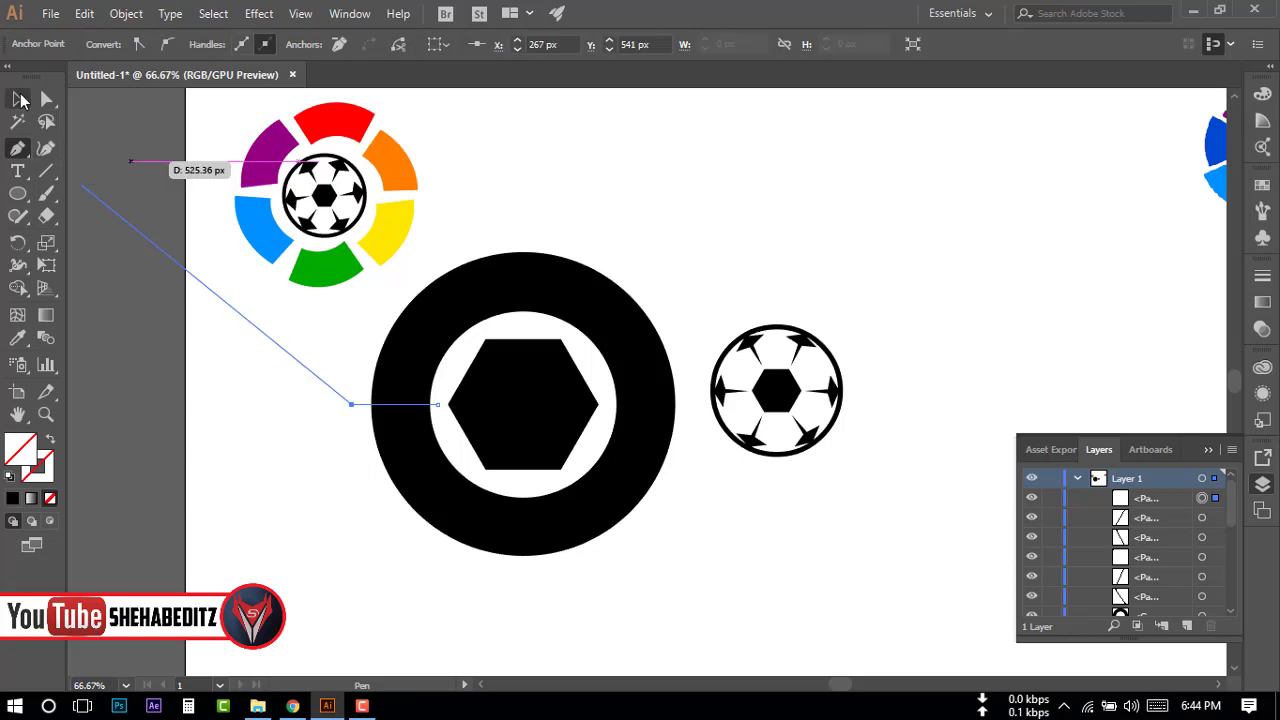
click(98, 209)
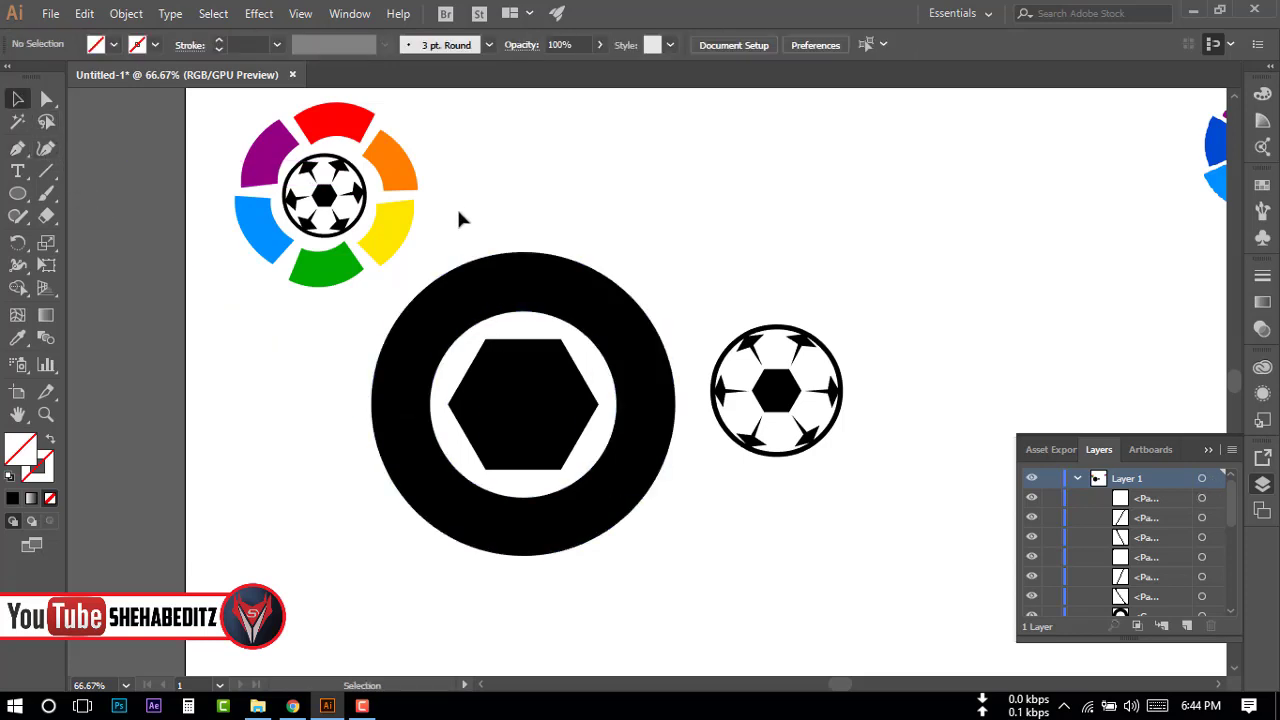
Divide the ring and cutting lines with Pathfinder Divide, then ungroup the resulting pieces.
mouse_move(550, 410)
mouse_down()
mouse_move(643, 495)
mouse_move(636, 519)
mouse_up()
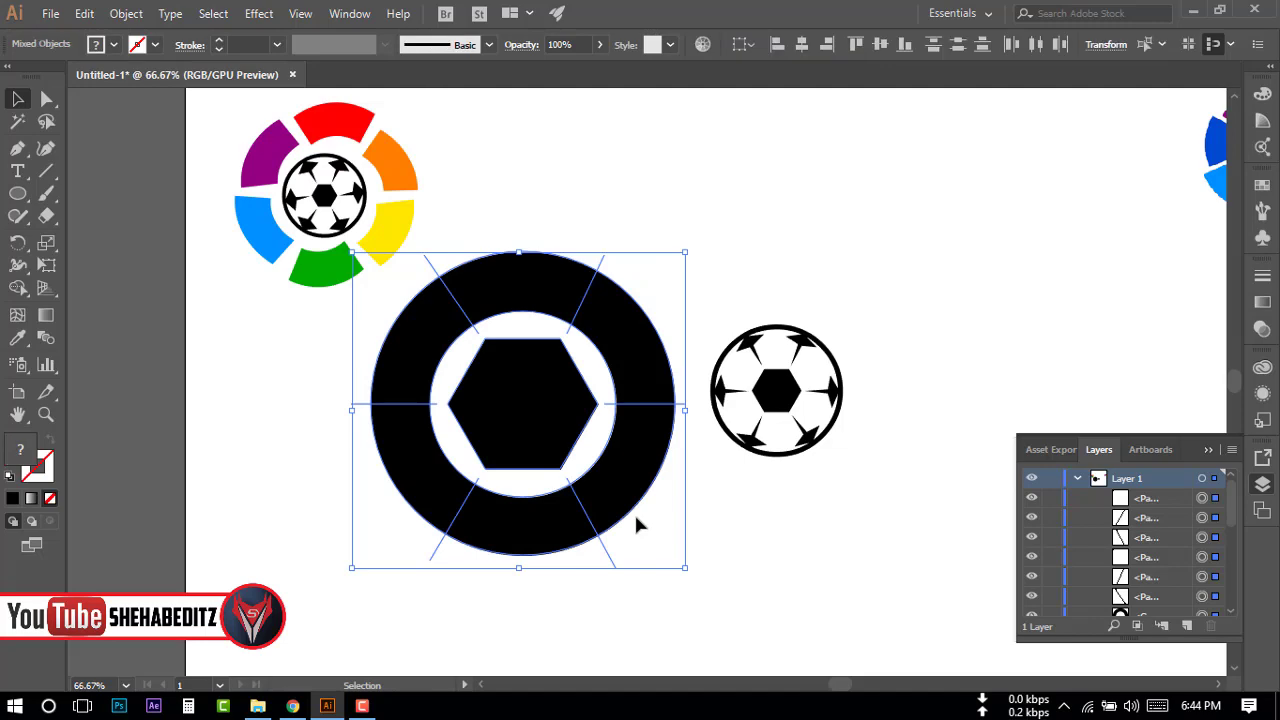
click(352, 14)
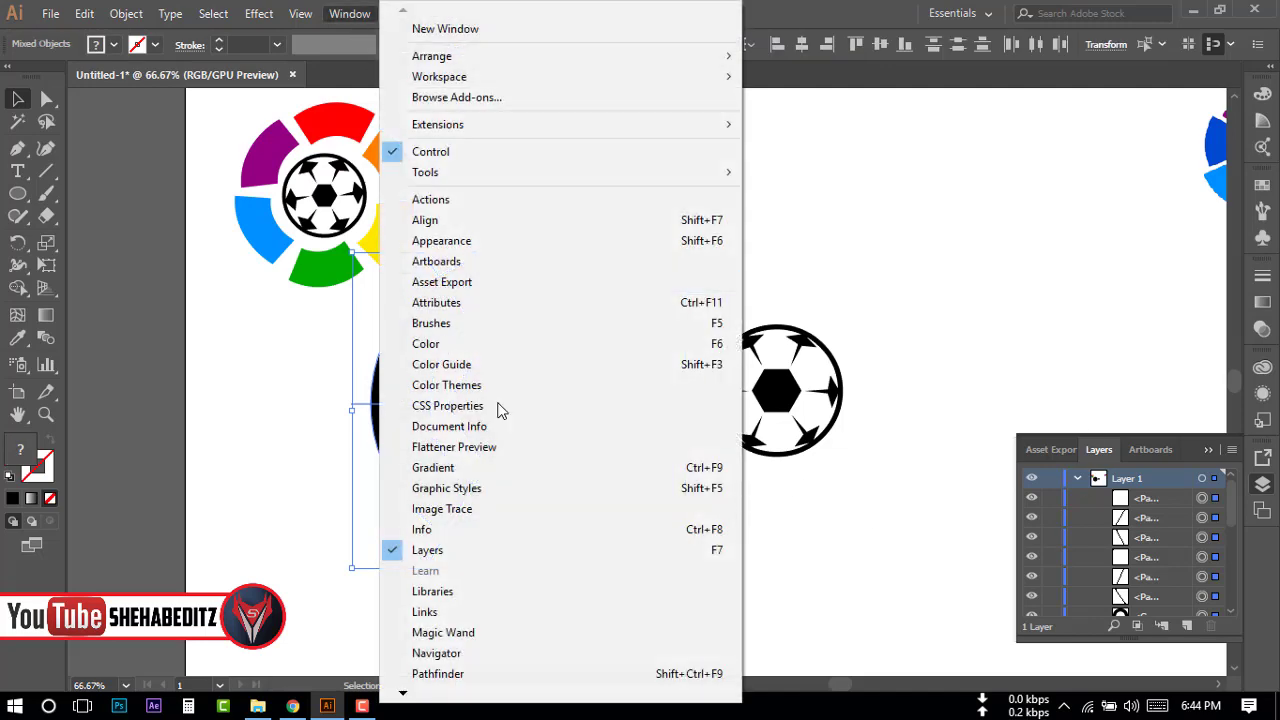
click(438, 674)
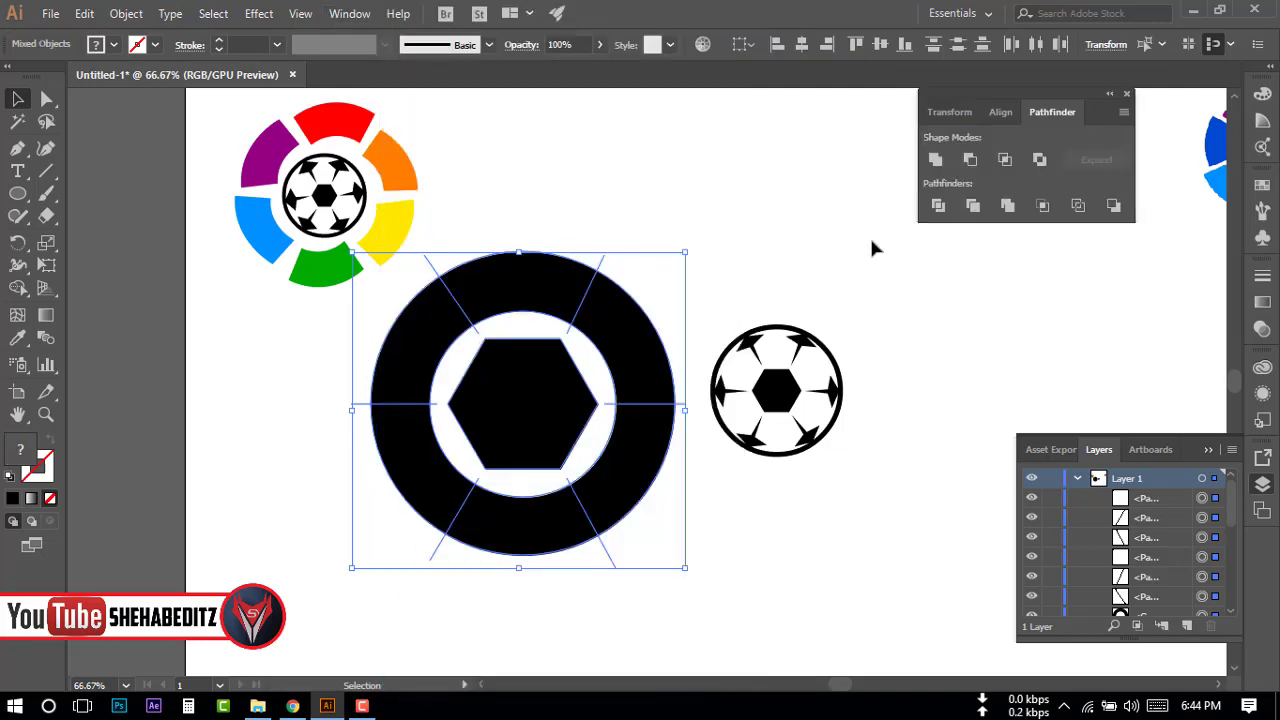
click(937, 207)
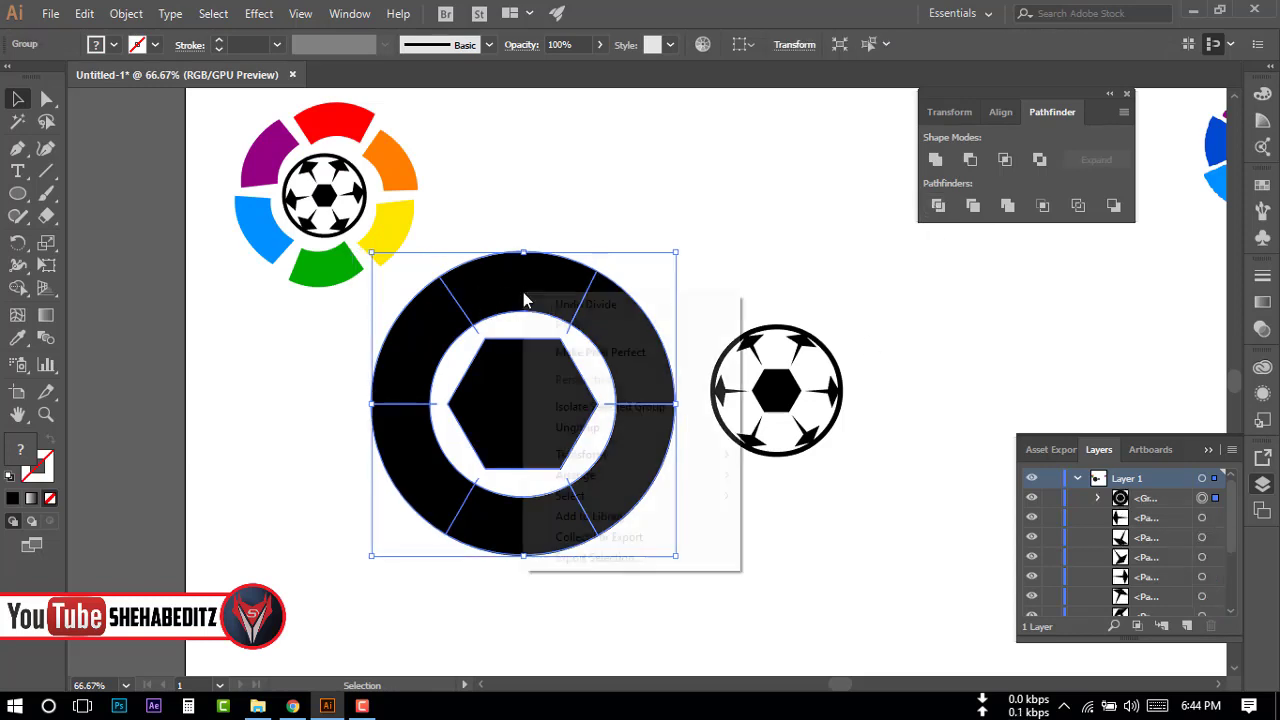
right_click(523, 292)
click(586, 434)
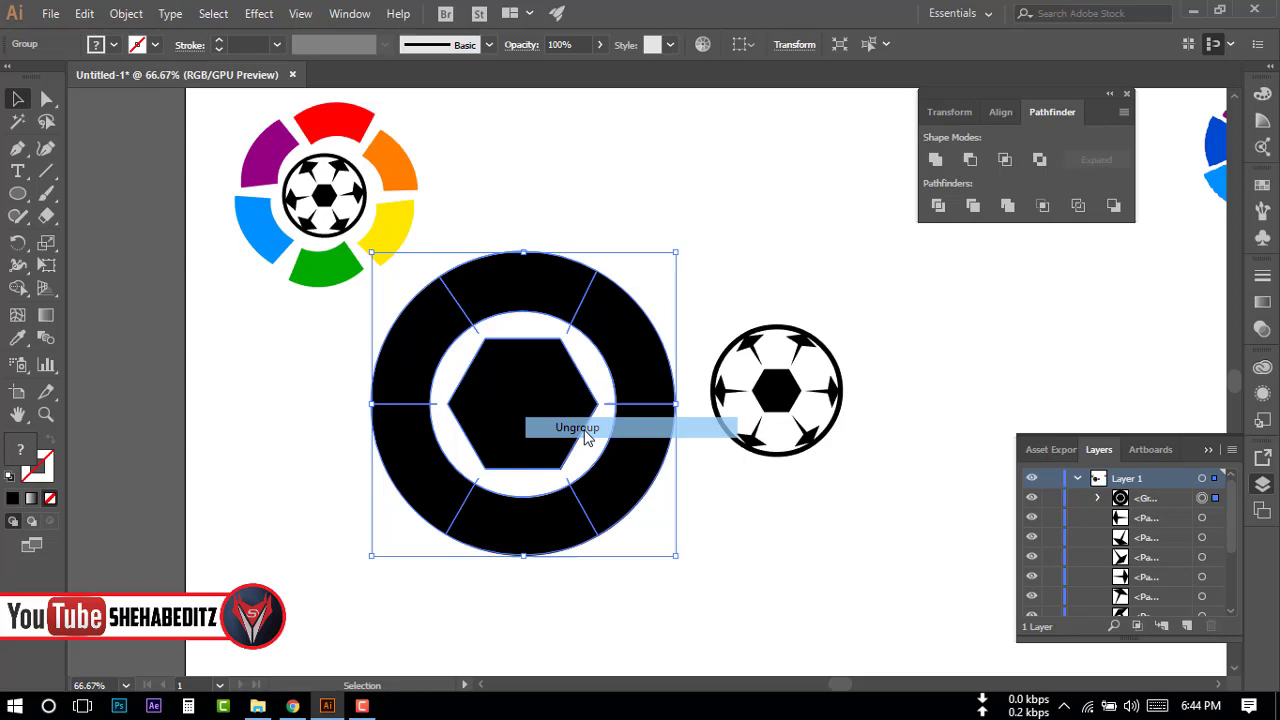
click(280, 384)
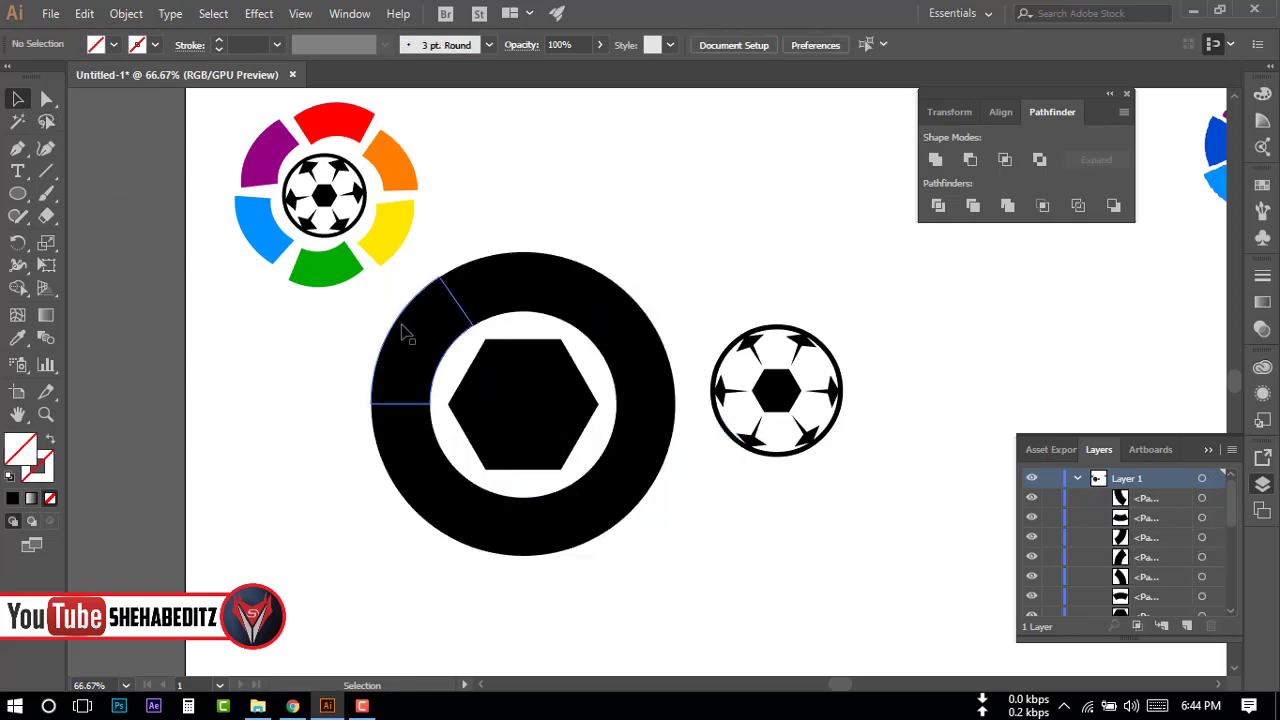
Rotate the upper-left, top and right ring pieces a few degrees each.
click(430, 345)
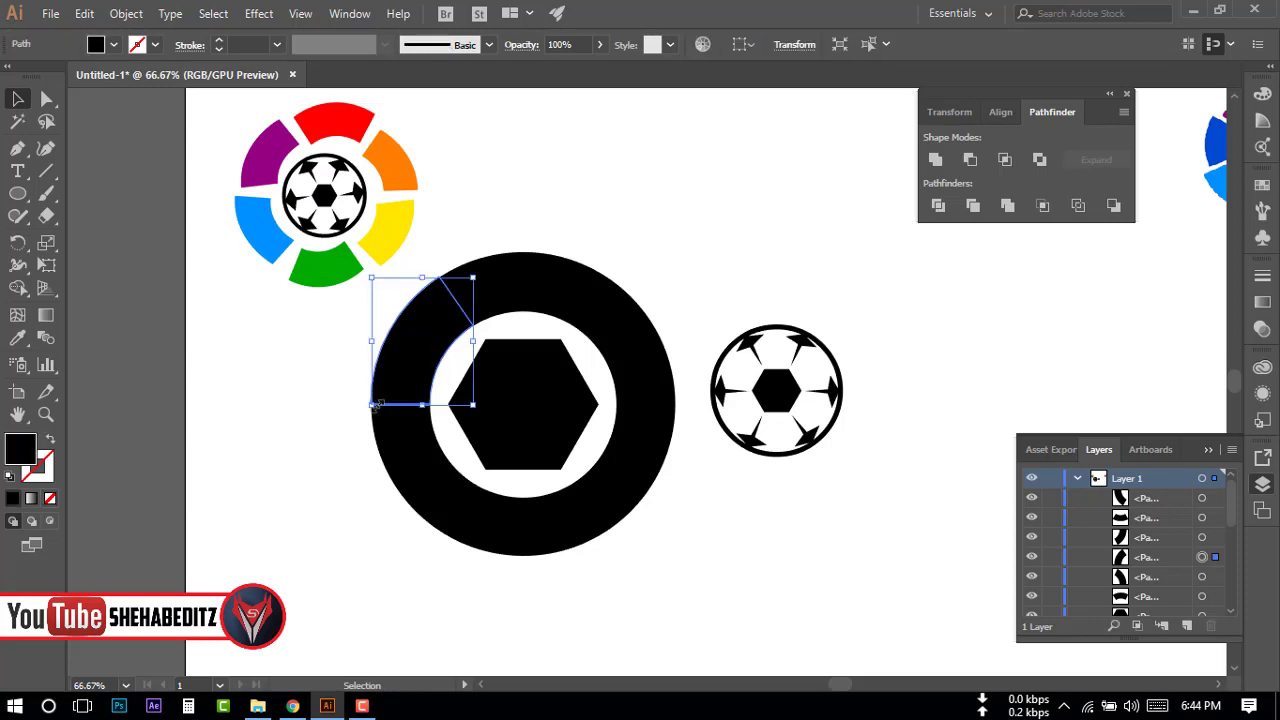
drag(361, 407, 373, 410)
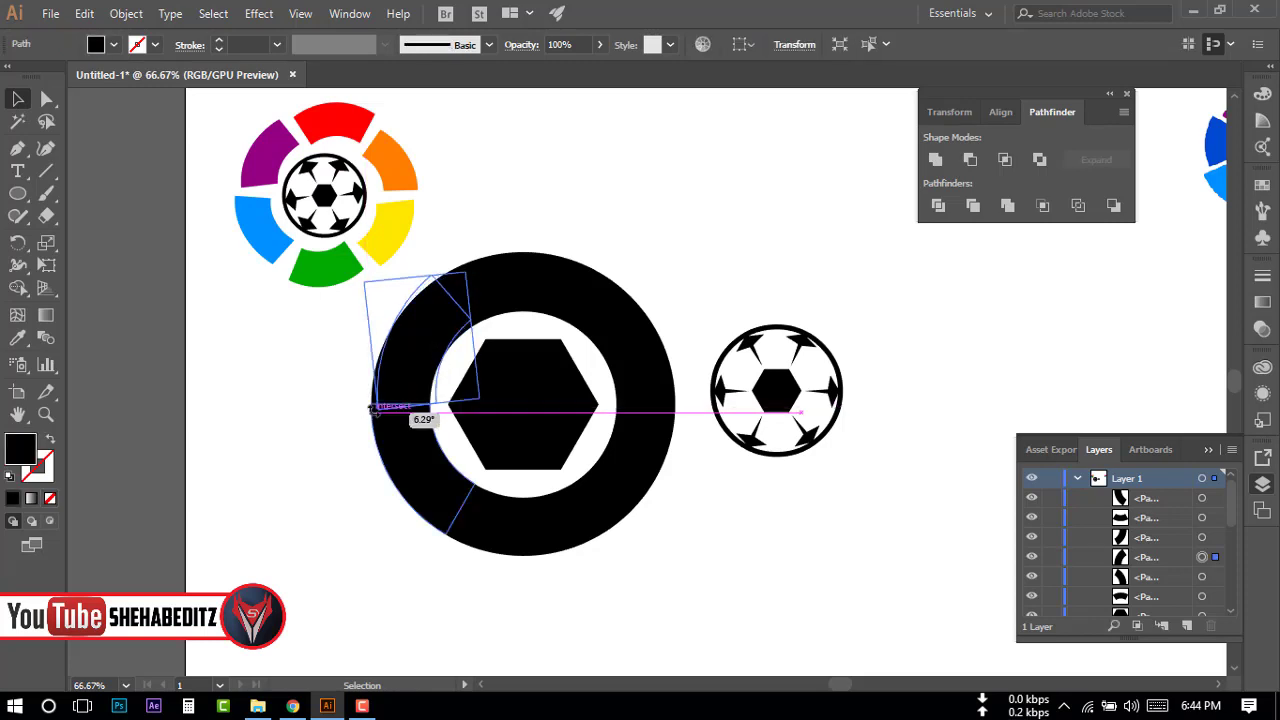
drag(373, 410, 374, 410)
click(514, 276)
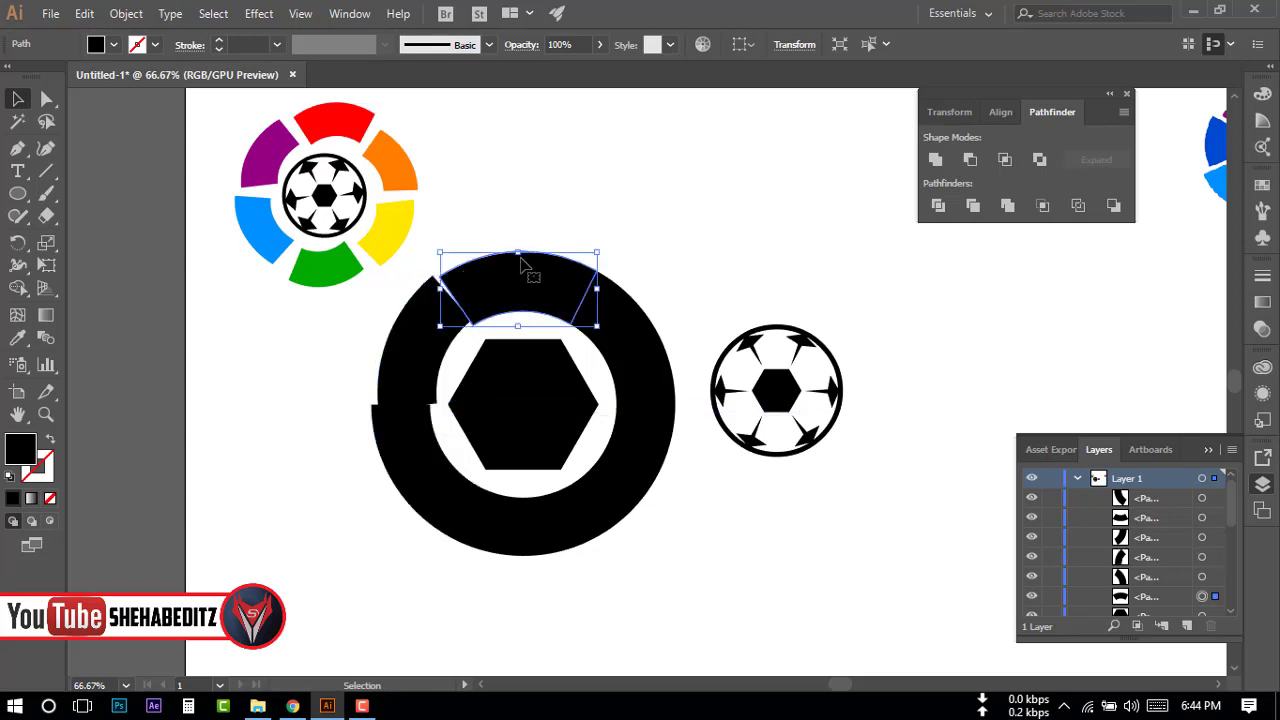
drag(600, 244, 598, 233)
click(645, 355)
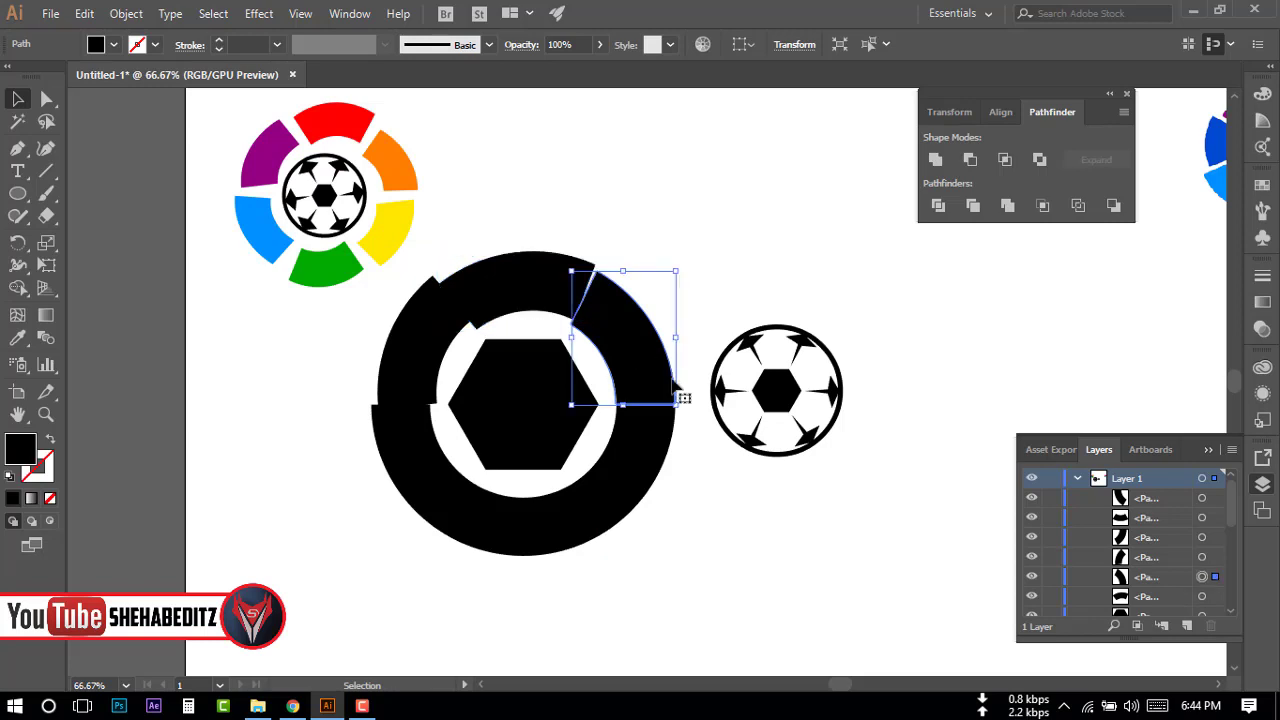
drag(683, 410, 680, 392)
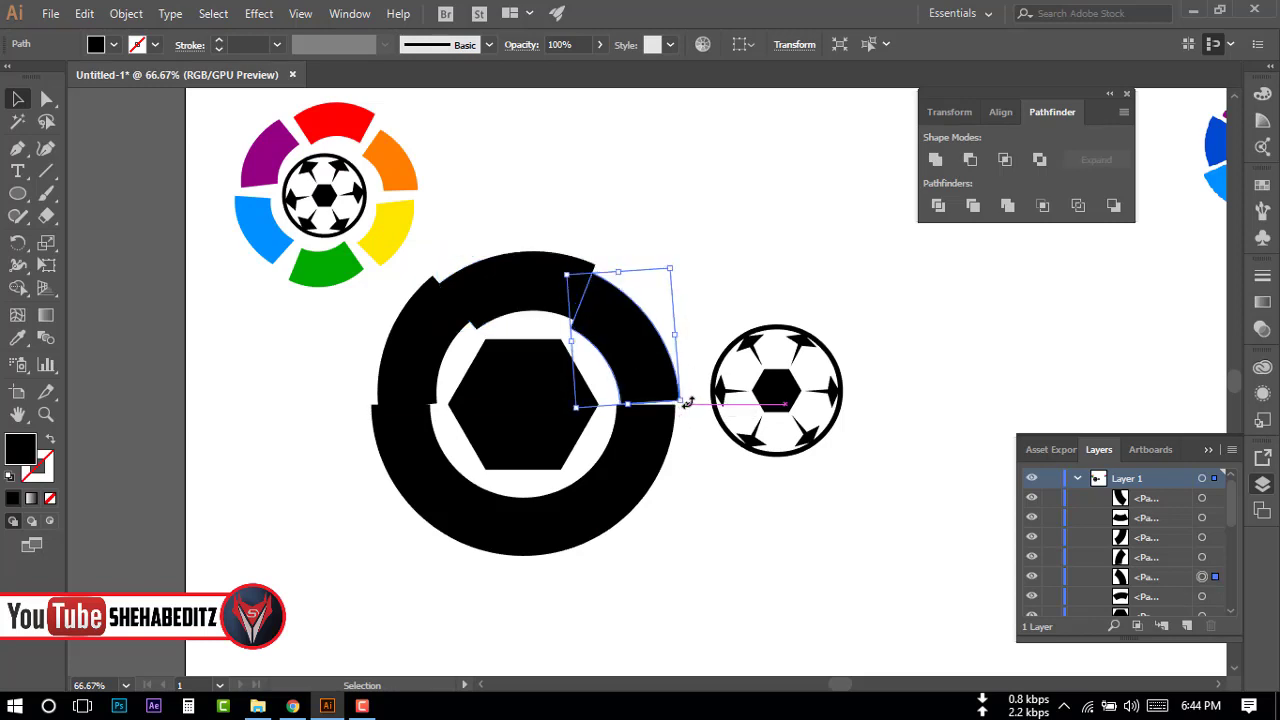
Rotate the lower-right, bottom and lower-left pieces slightly, then select the central hexagon.
click(663, 485)
drag(680, 545, 614, 566)
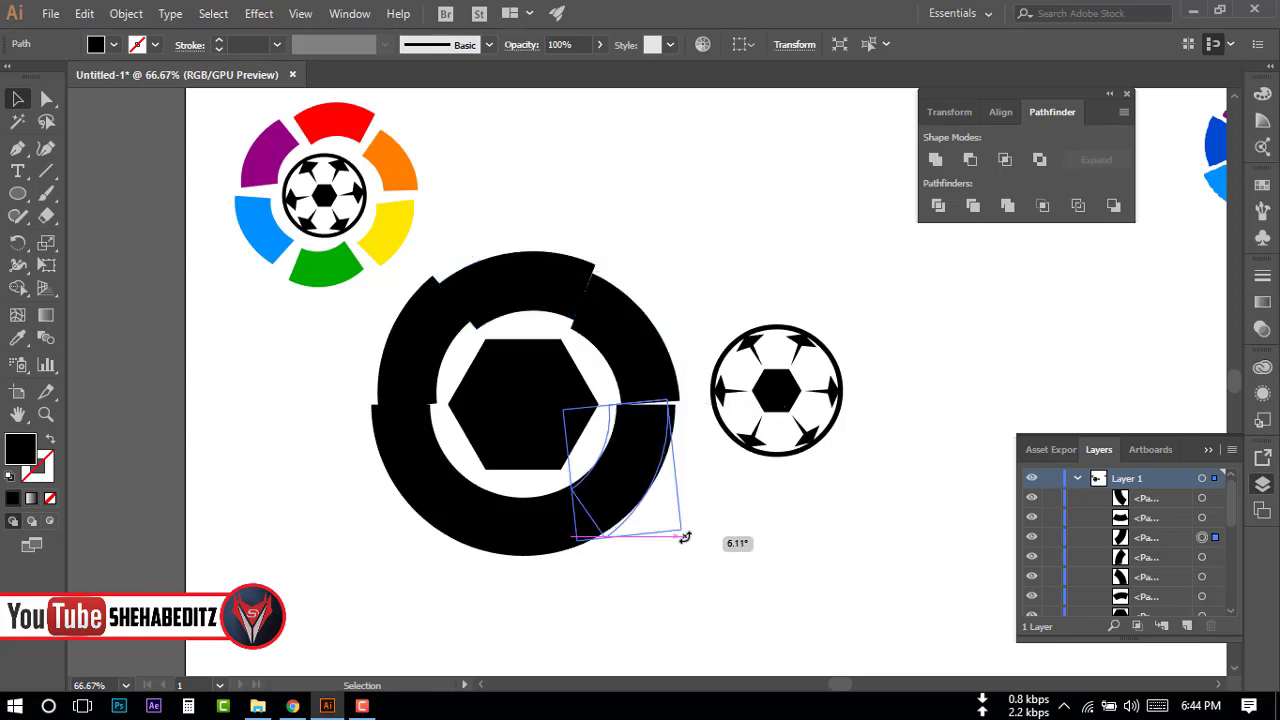
click(512, 550)
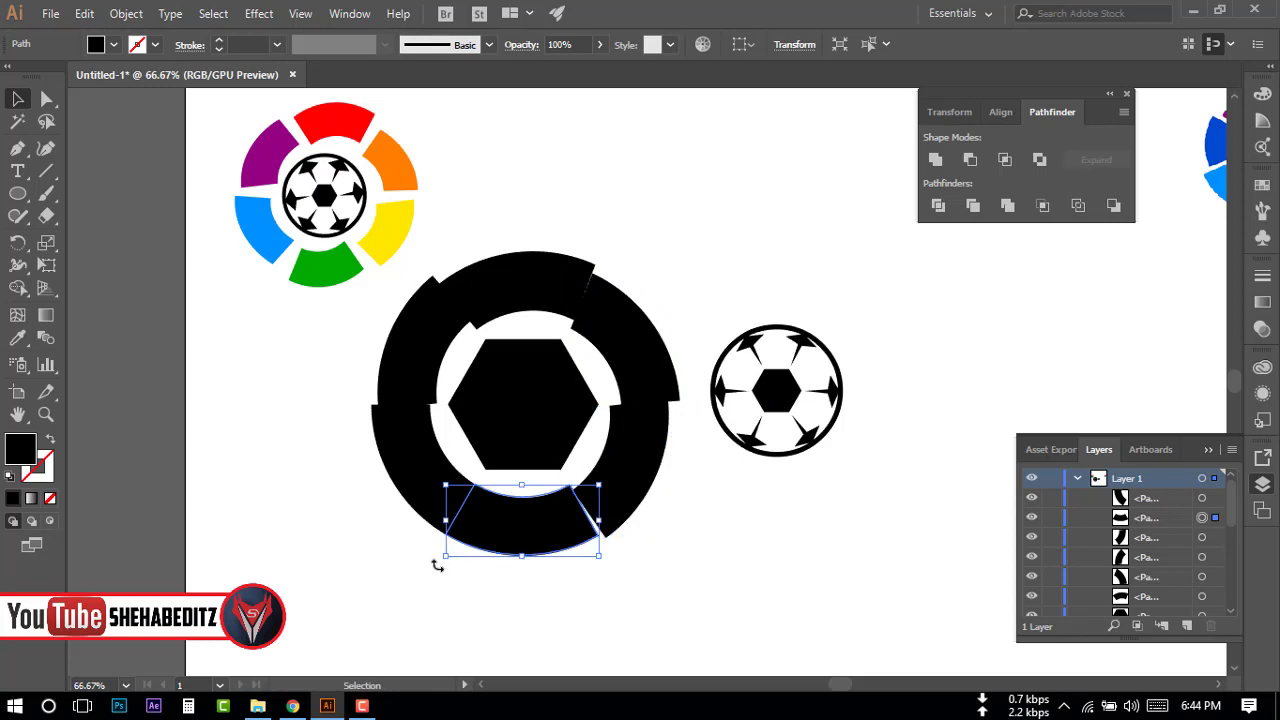
drag(437, 565, 449, 563)
click(409, 480)
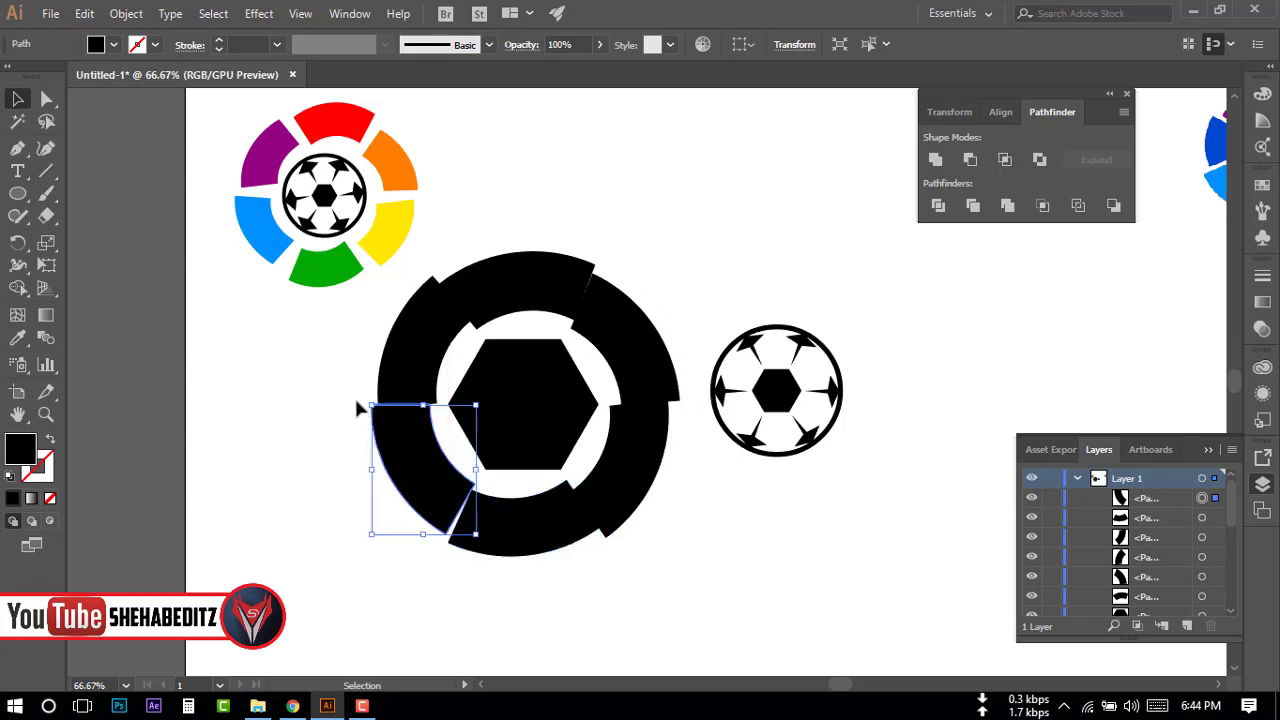
drag(361, 397, 355, 400)
click(302, 378)
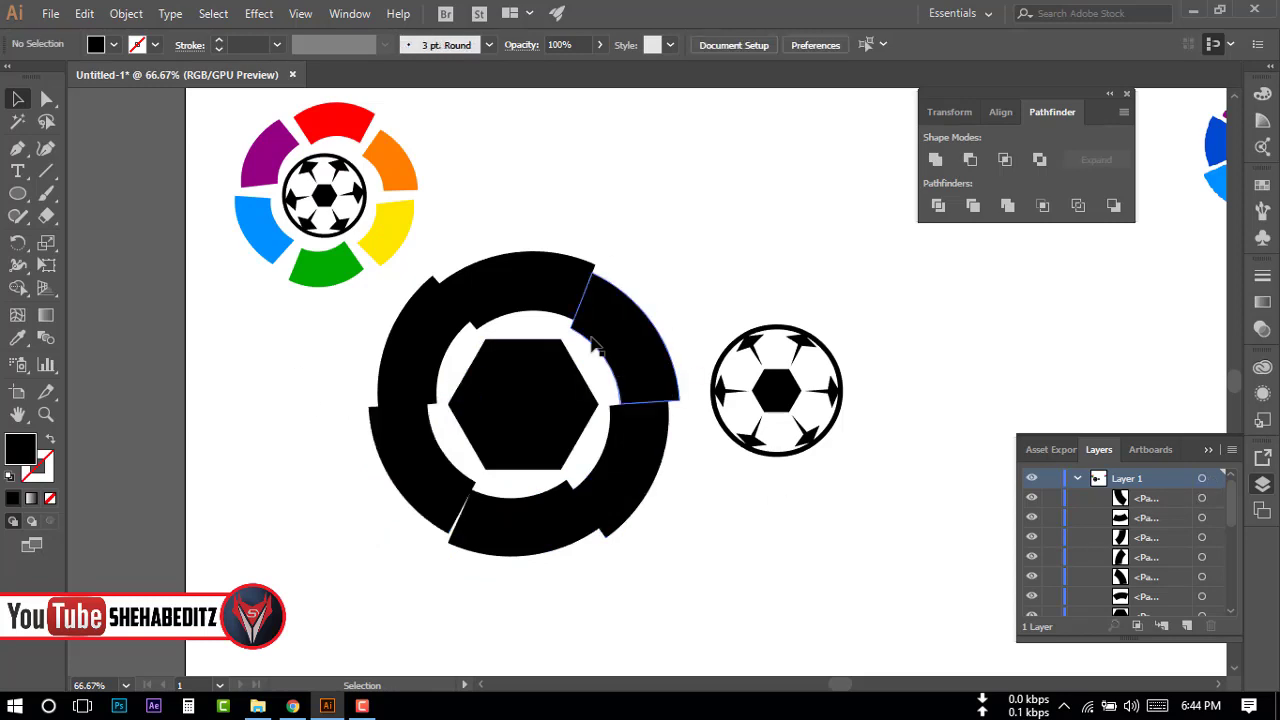
click(597, 393)
Delete the black central hexagon and its leftover outline.
key(Delete)
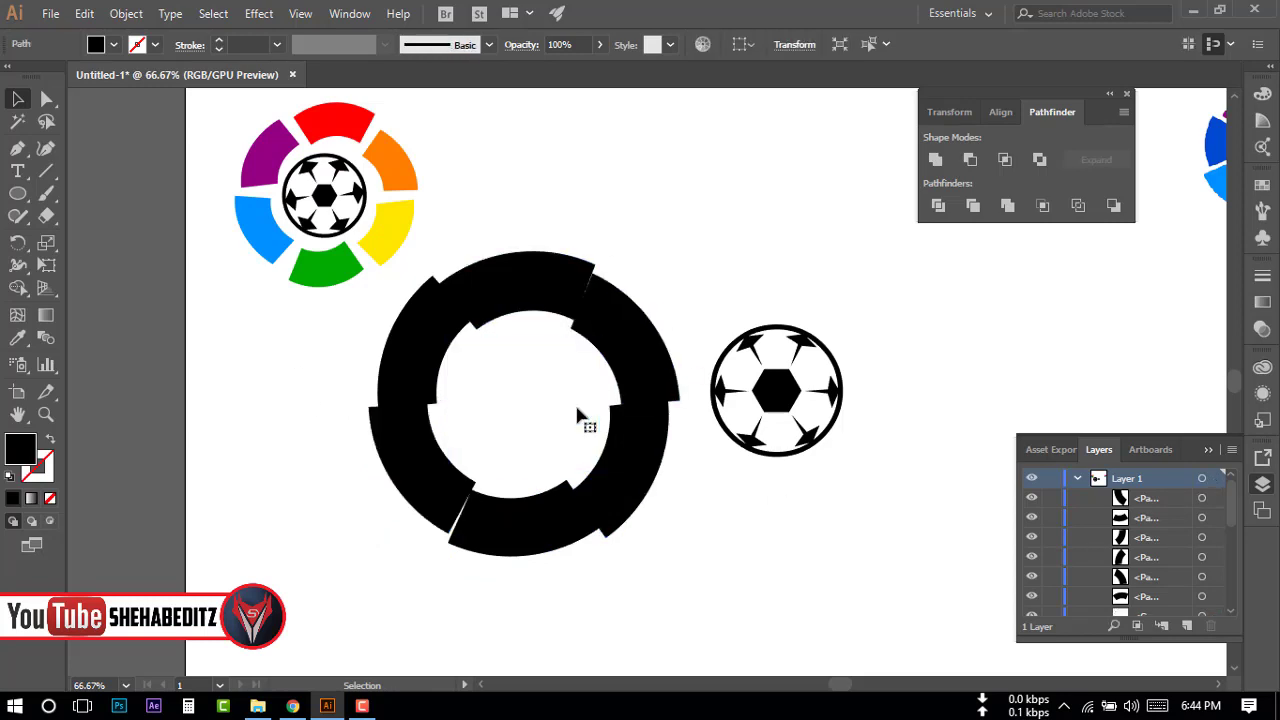
click(468, 375)
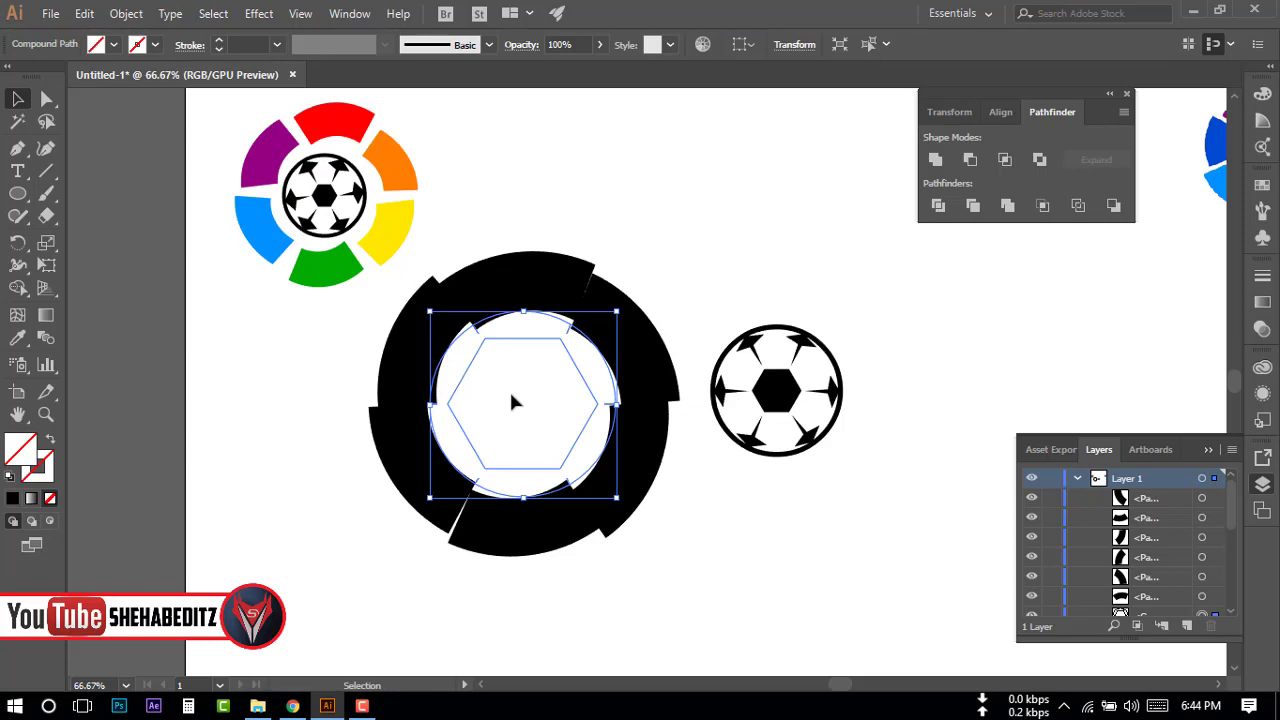
key(Delete)
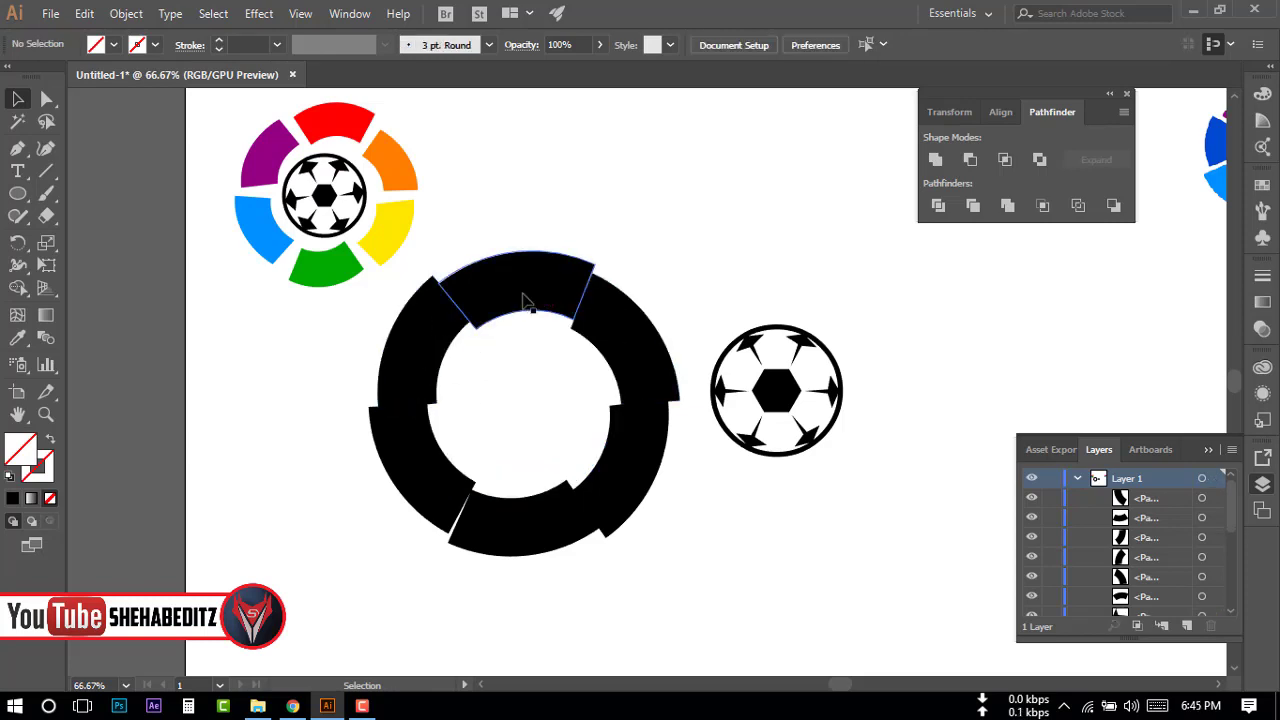
Resize the top, upper-right and lower-right ring pieces to even the gaps.
click(537, 283)
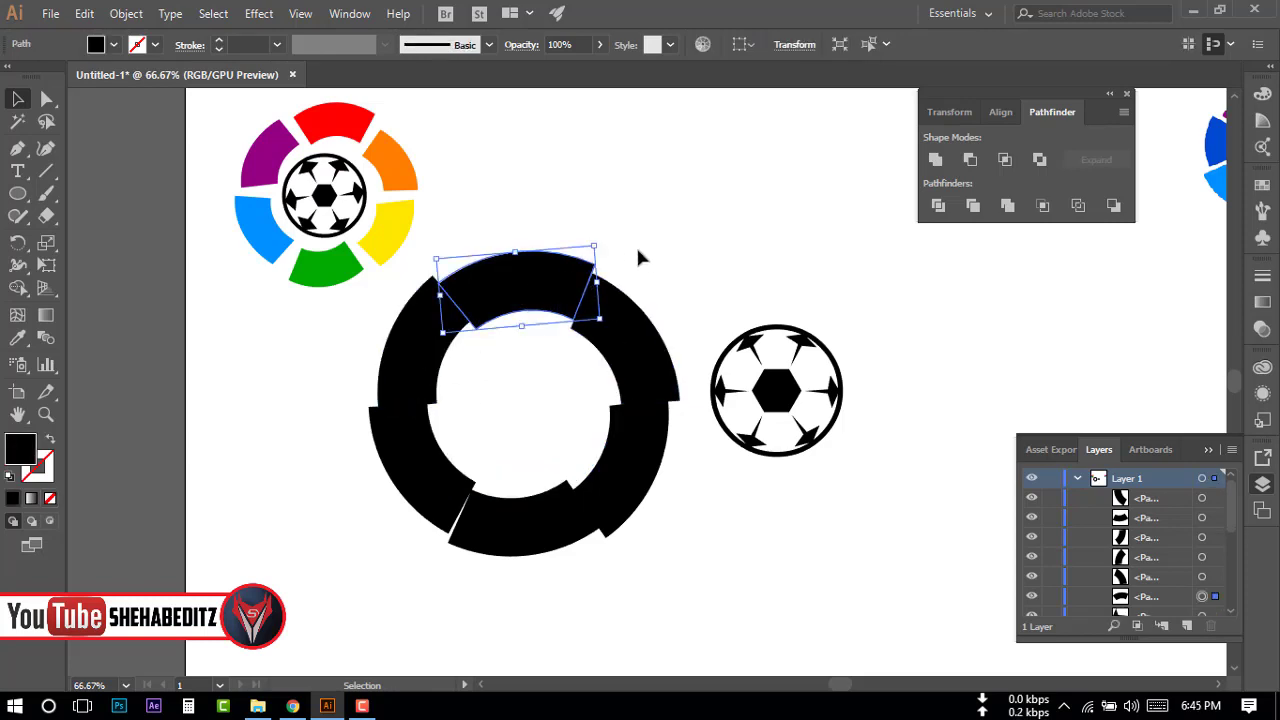
drag(595, 244, 590, 246)
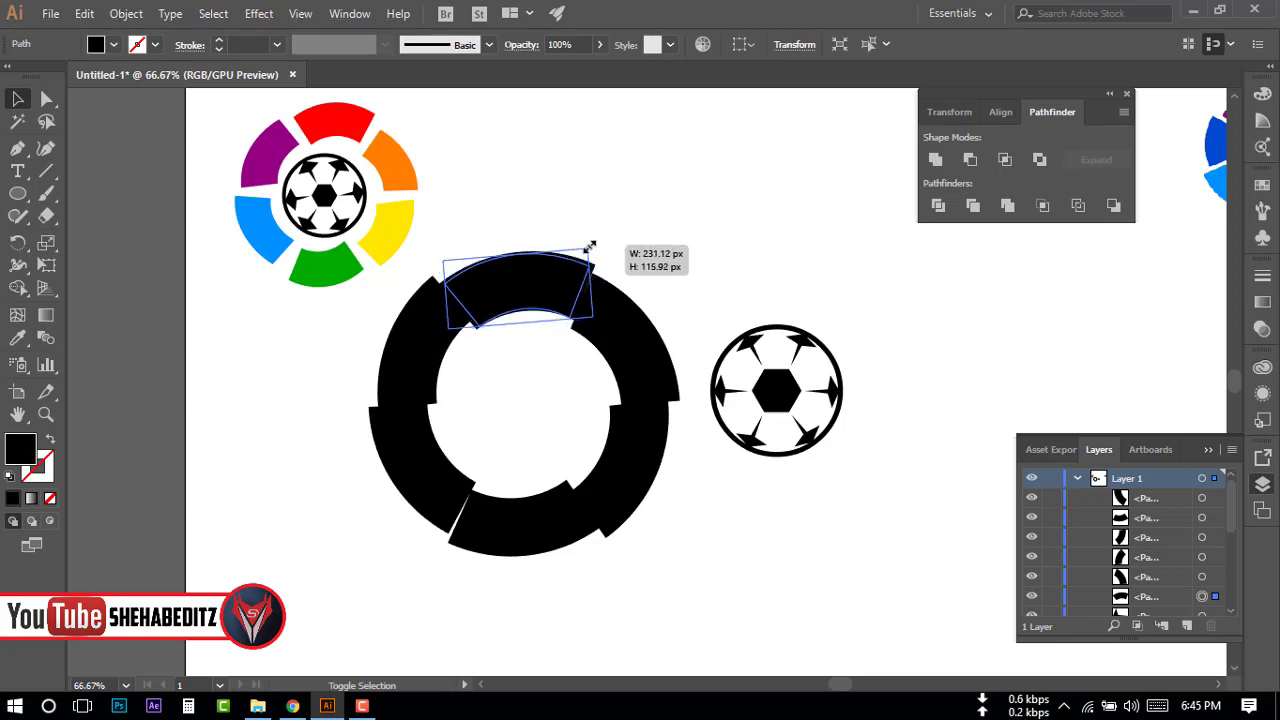
click(645, 345)
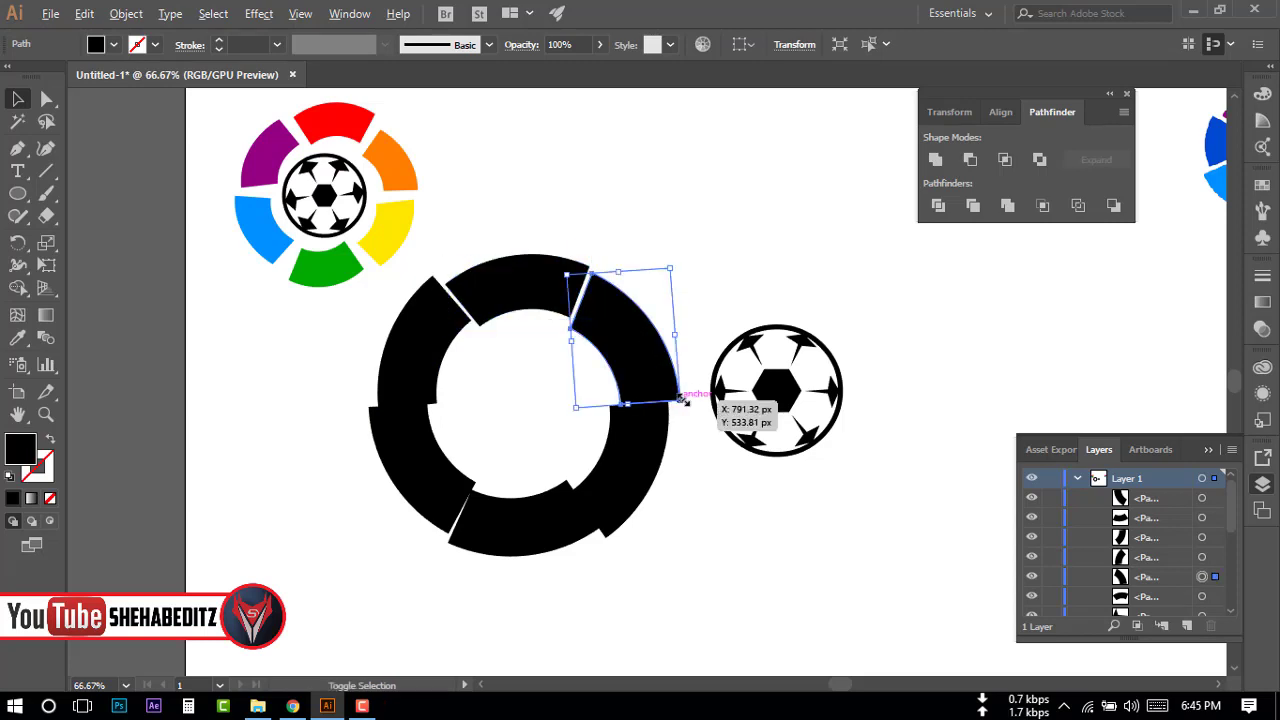
drag(683, 399, 679, 393)
click(645, 450)
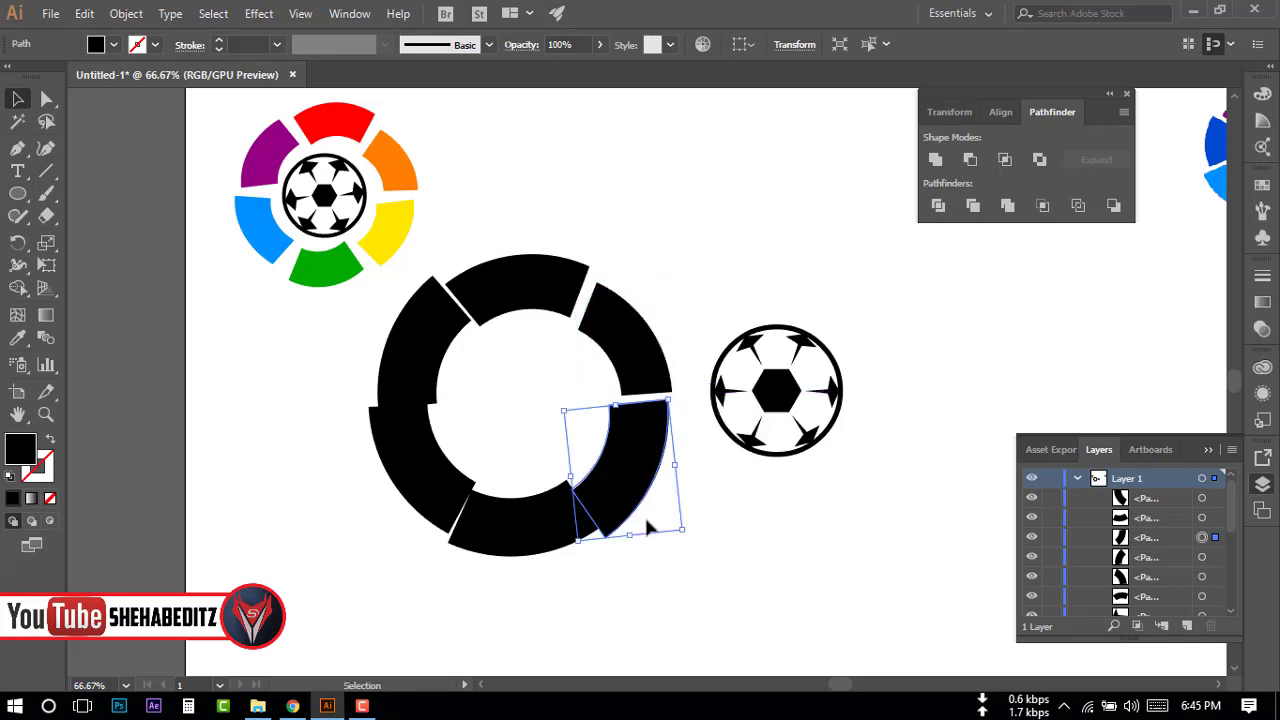
drag(669, 468, 673, 470)
click(642, 357)
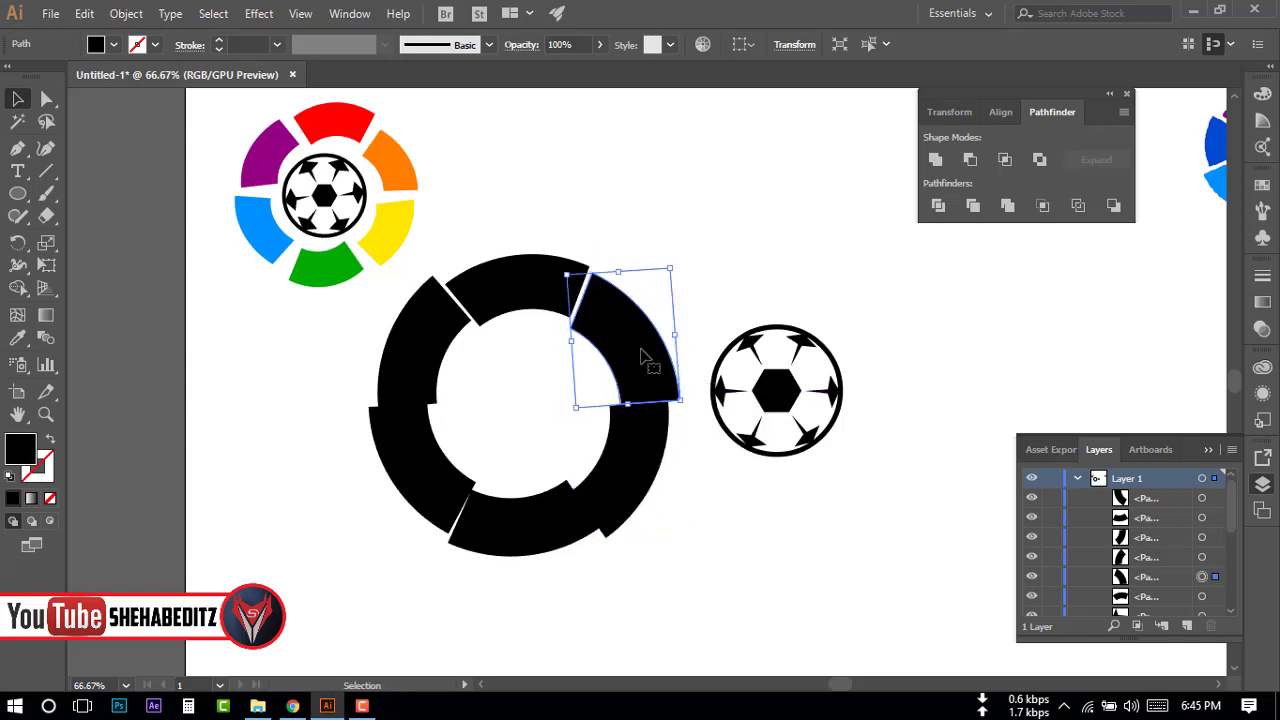
drag(679, 401, 675, 398)
click(660, 466)
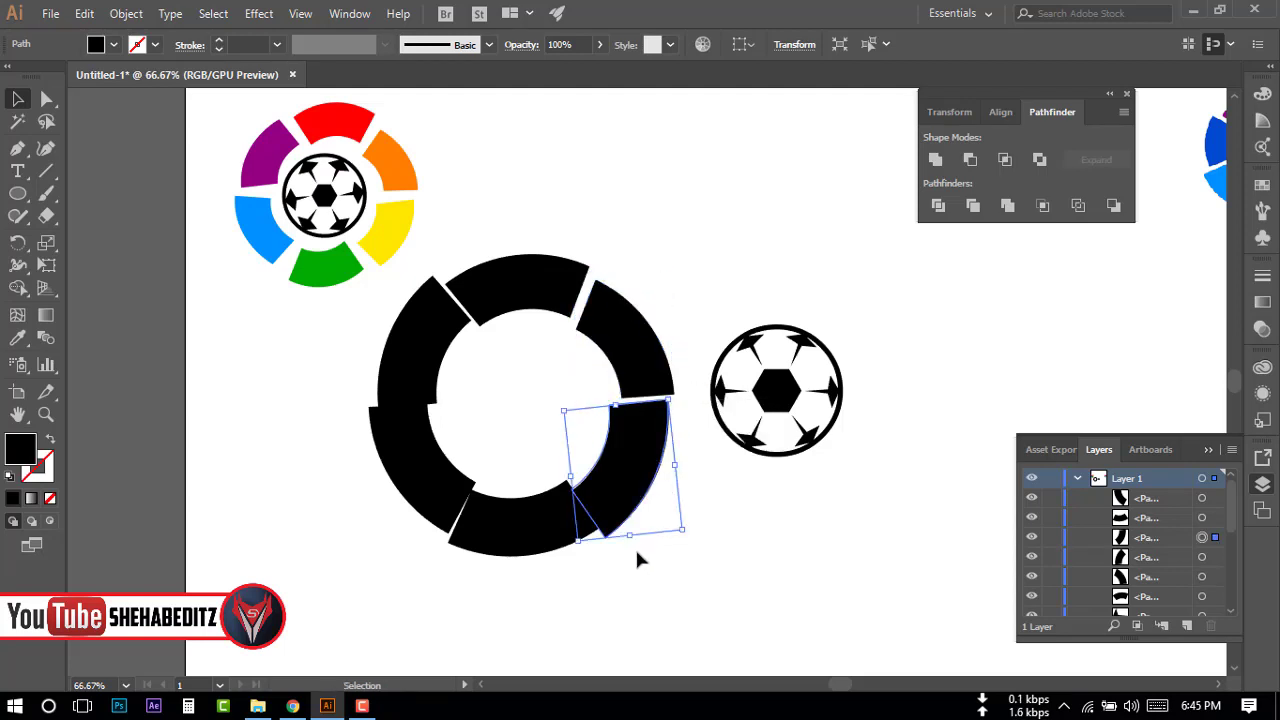
drag(682, 528, 676, 523)
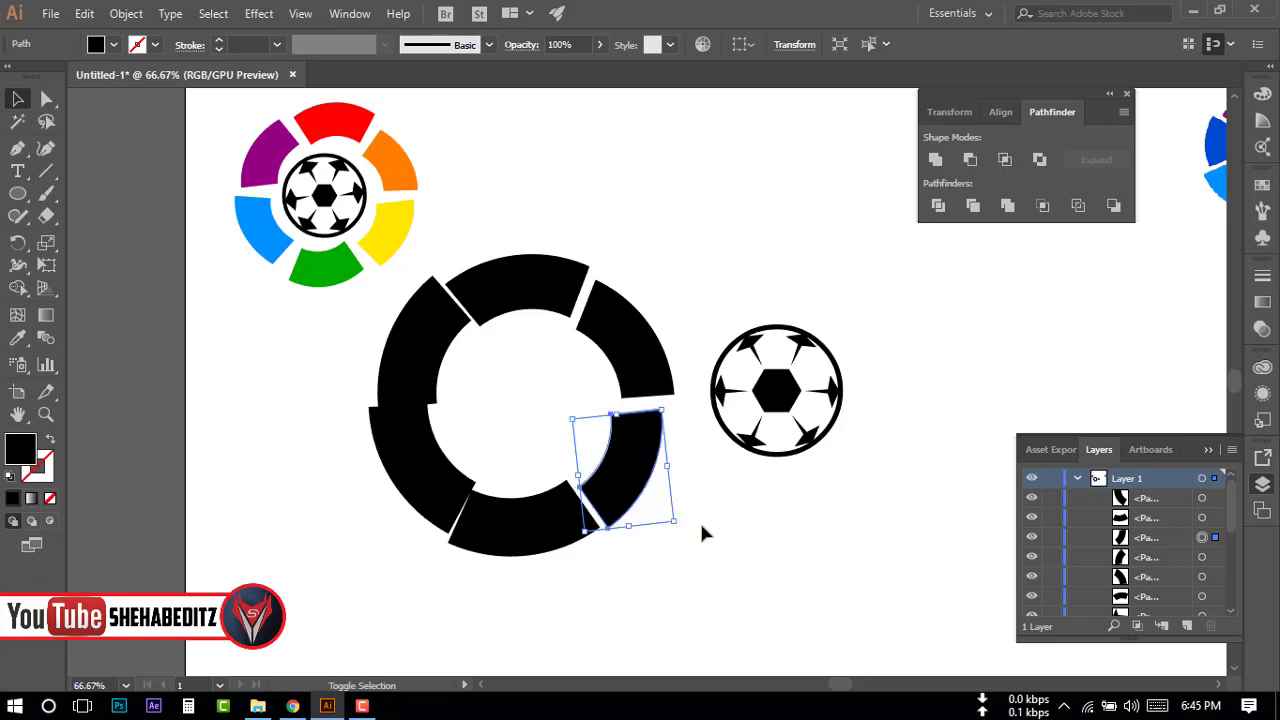
Resize the bottom, lower-left and upper-left ring pieces for uniform gaps.
click(609, 552)
click(543, 537)
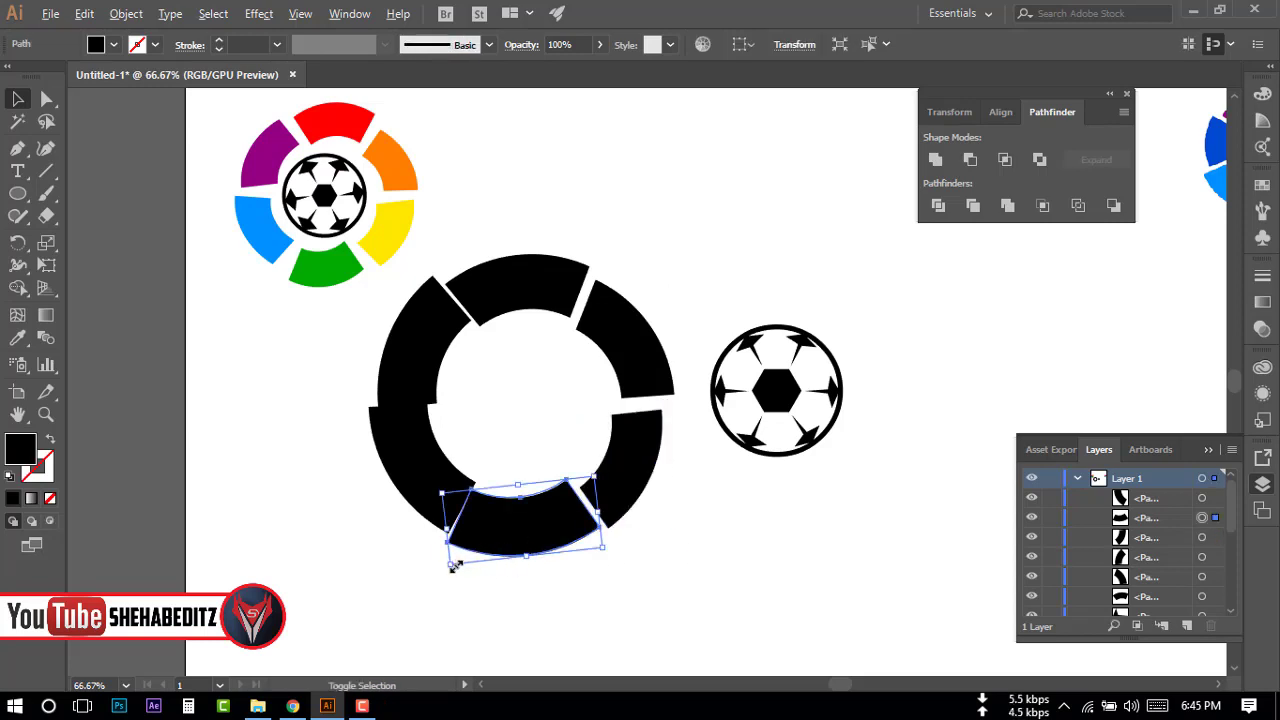
drag(452, 565, 458, 558)
click(425, 460)
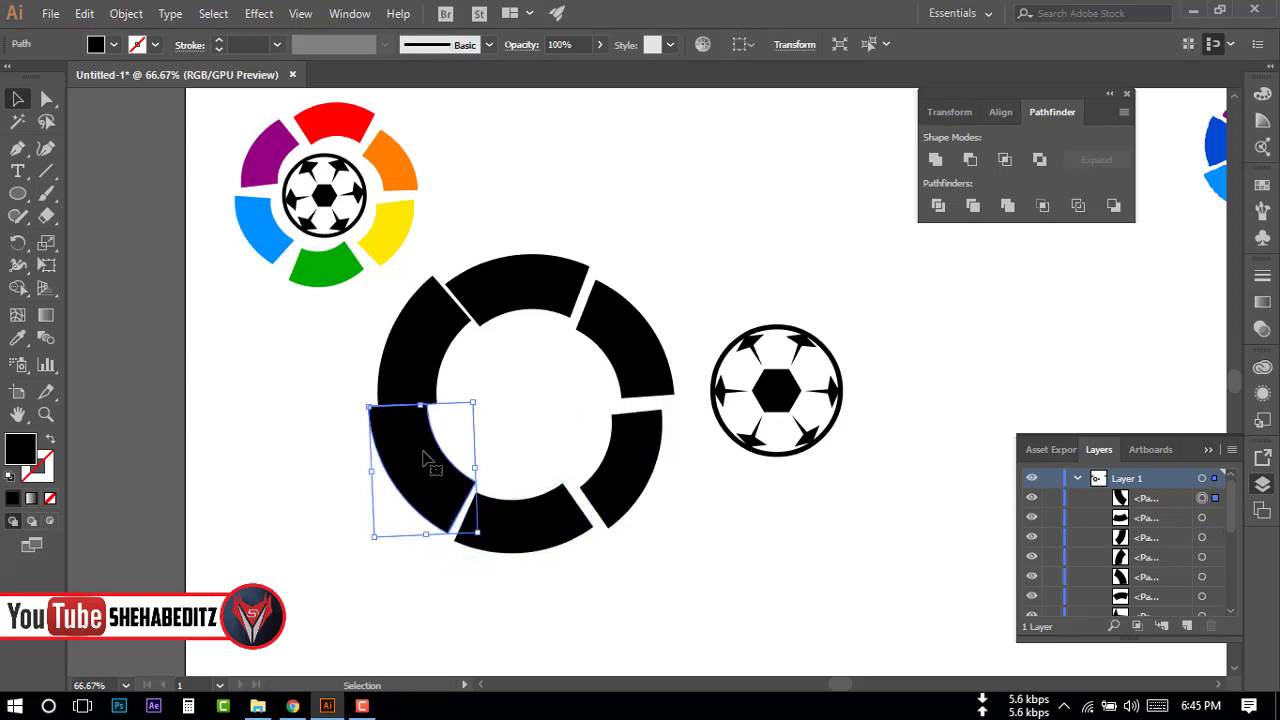
drag(365, 408, 372, 413)
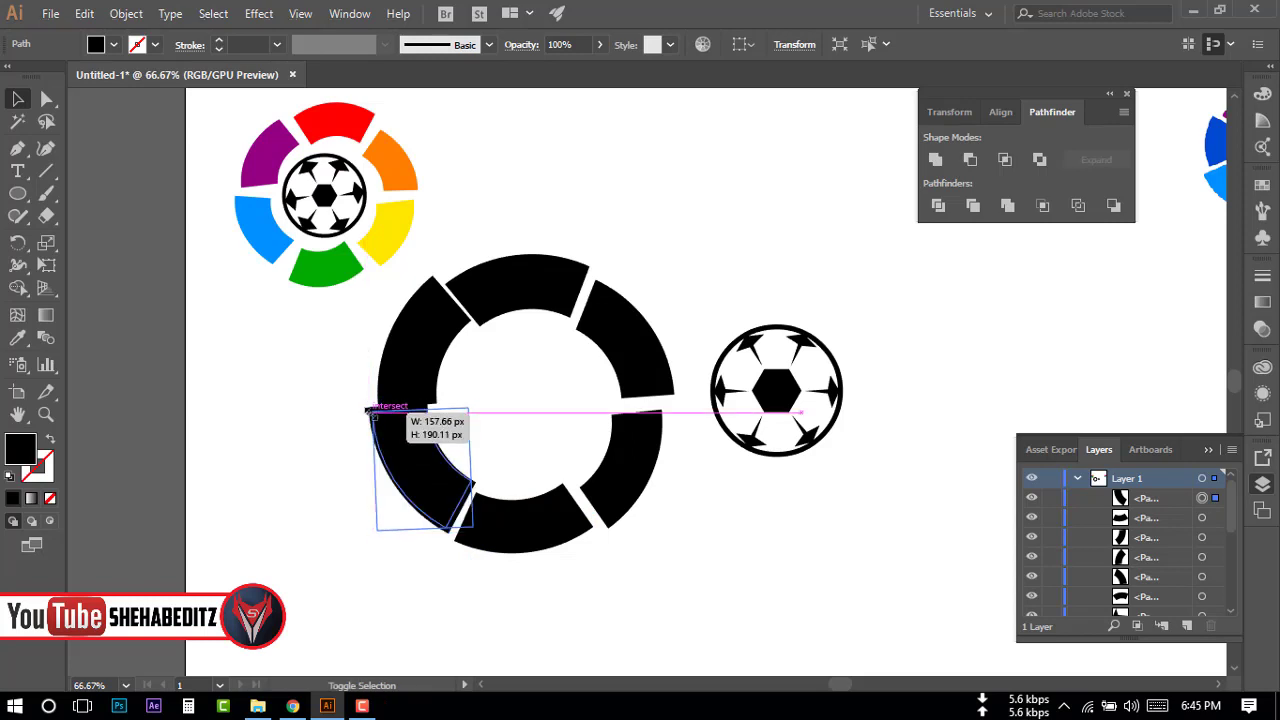
click(400, 350)
drag(466, 265, 464, 280)
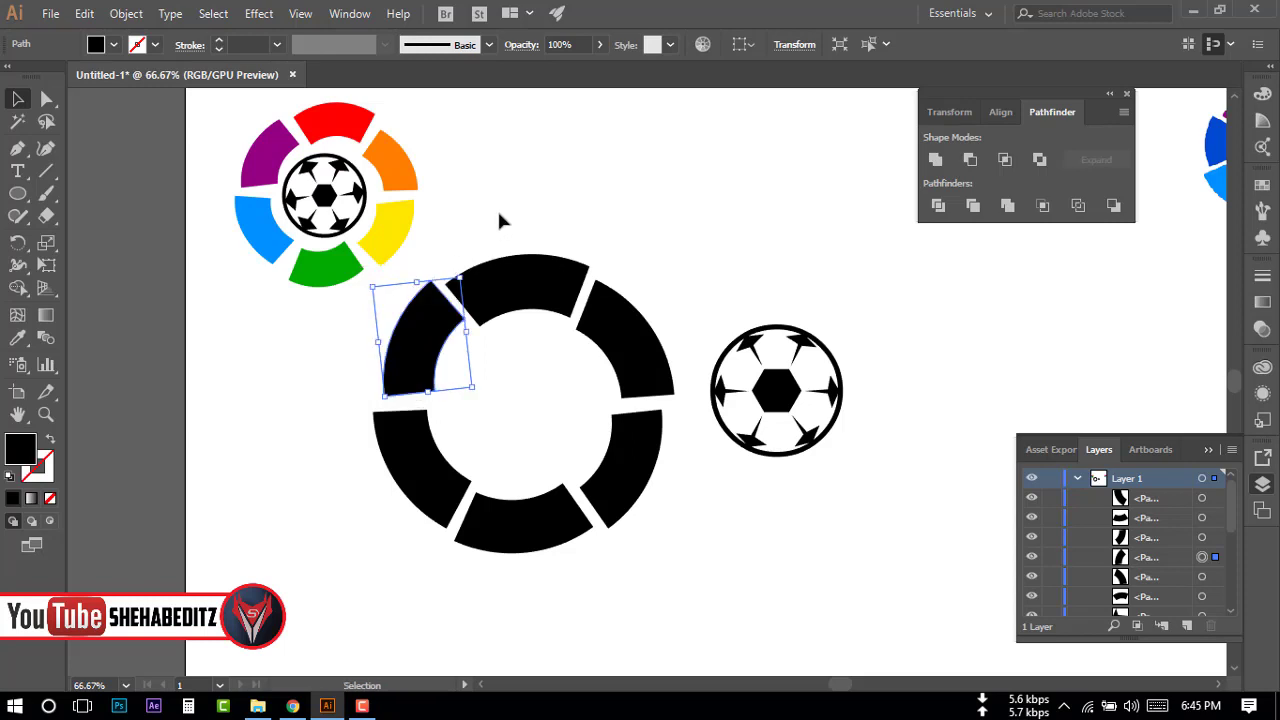
click(497, 208)
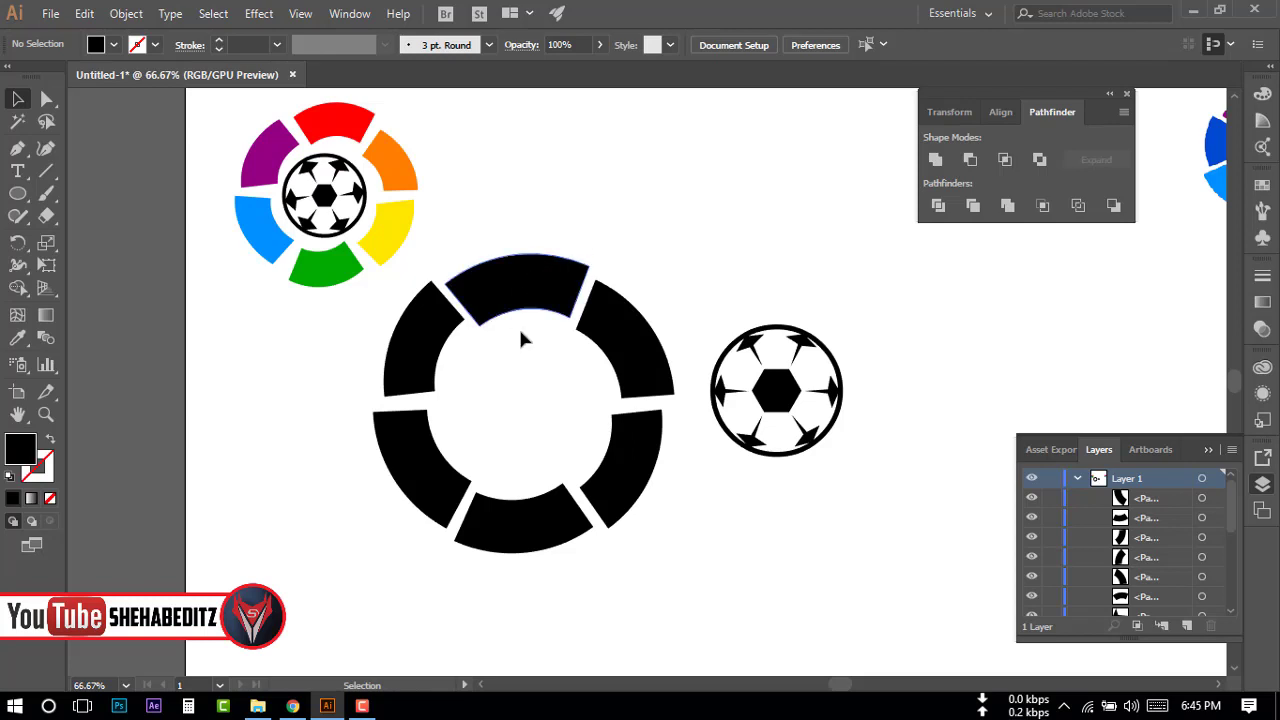
Group the soccer ball's parts into one object, undoing a stray hexagon move.
click(46, 98)
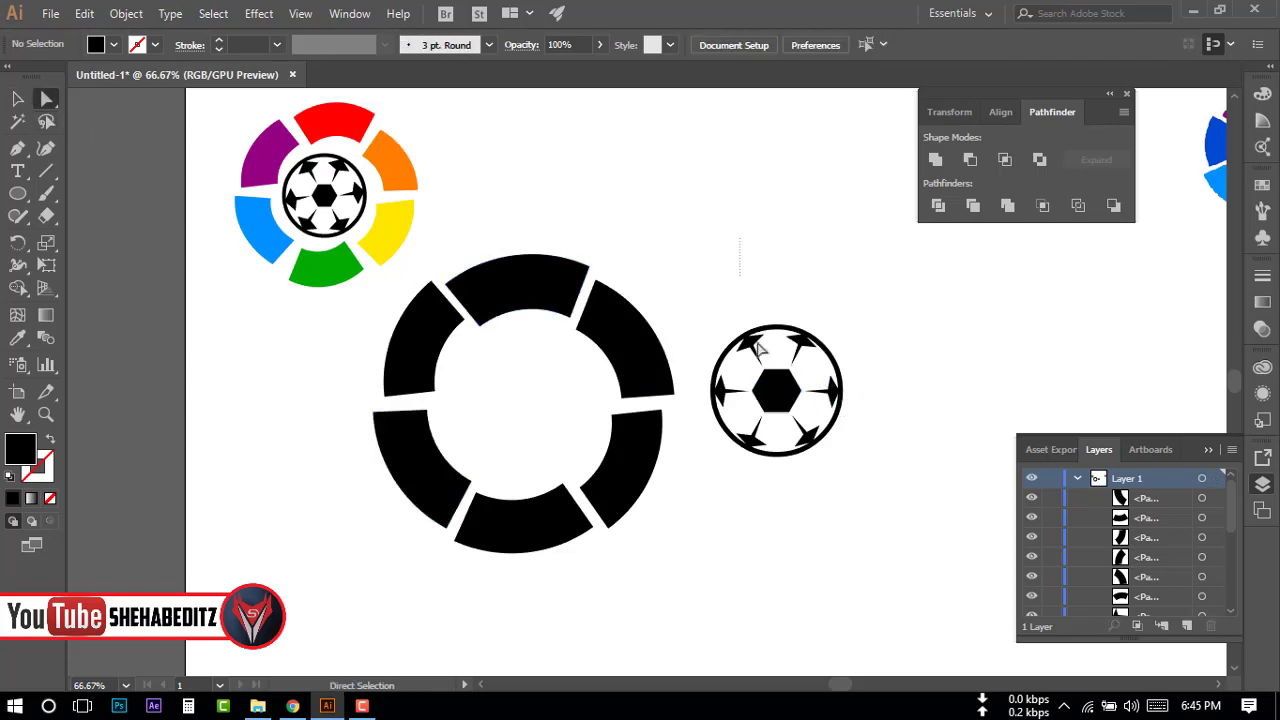
drag(797, 468, 797, 466)
right_click(778, 404)
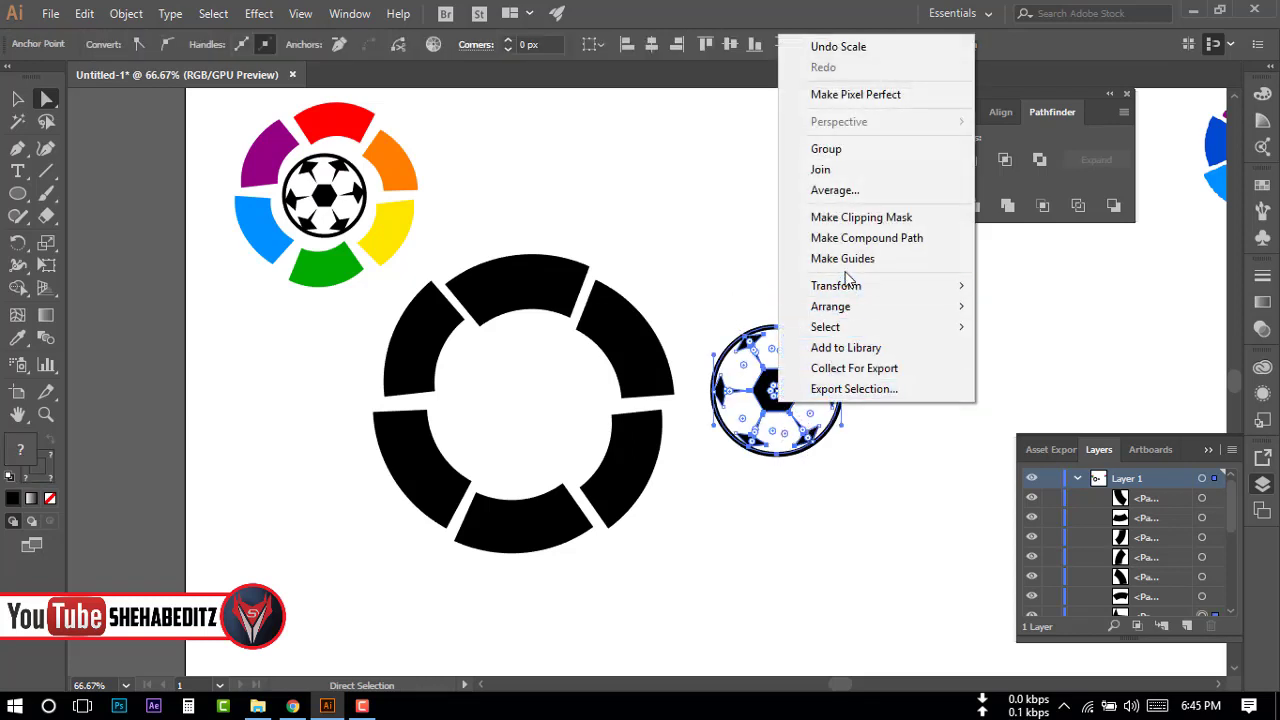
click(826, 149)
click(923, 534)
drag(776, 390, 518, 401)
key(ctrl+z)
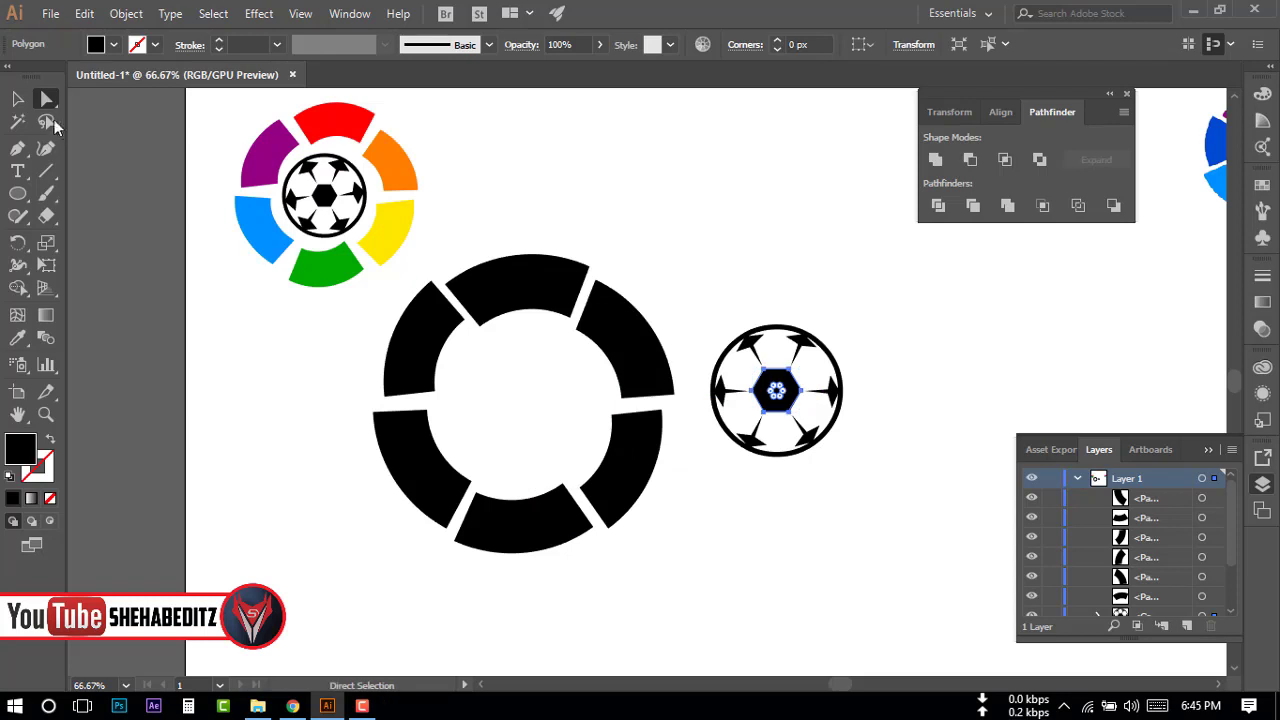
Move the soccer ball into the ring's centre and scale it to fit.
click(18, 100)
click(707, 353)
mouse_move(801, 392)
mouse_down()
mouse_move(516, 417)
mouse_move(532, 409)
mouse_up()
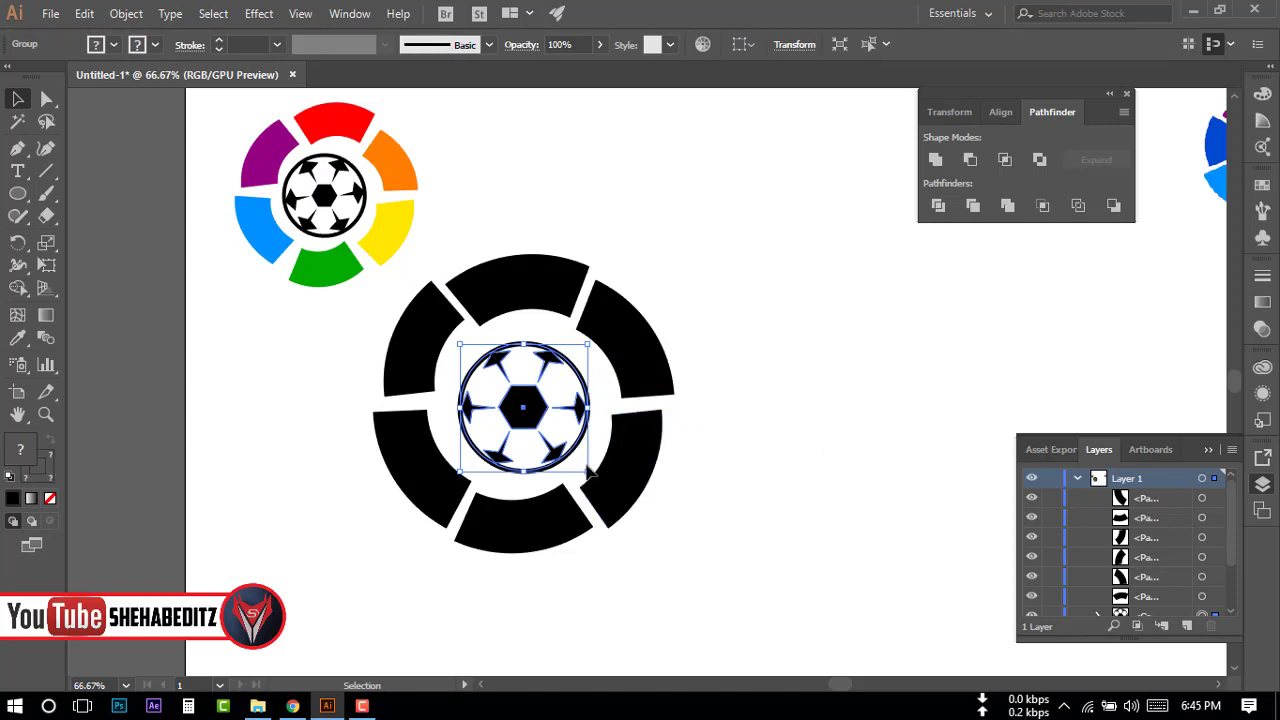
drag(590, 470, 603, 481)
click(661, 503)
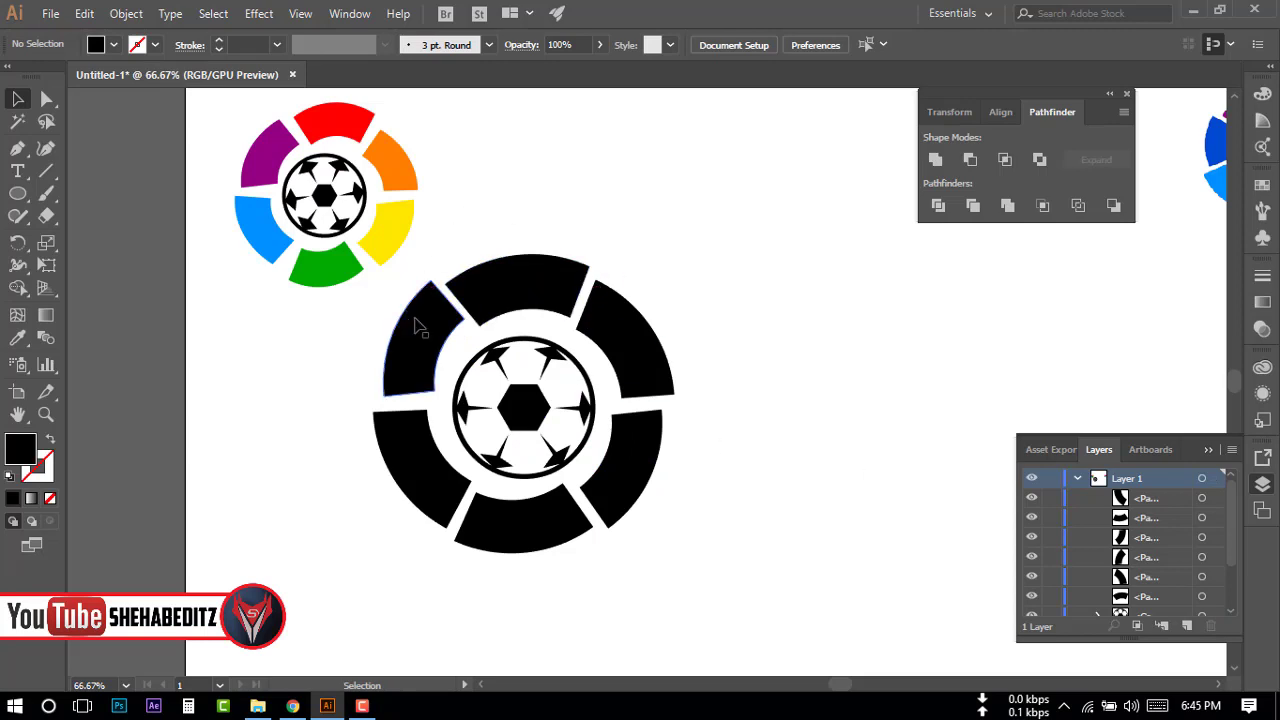
Group the six black ring segments together.
click(414, 323)
shift+click(548, 287)
shift+click(622, 355)
shift+click(620, 462)
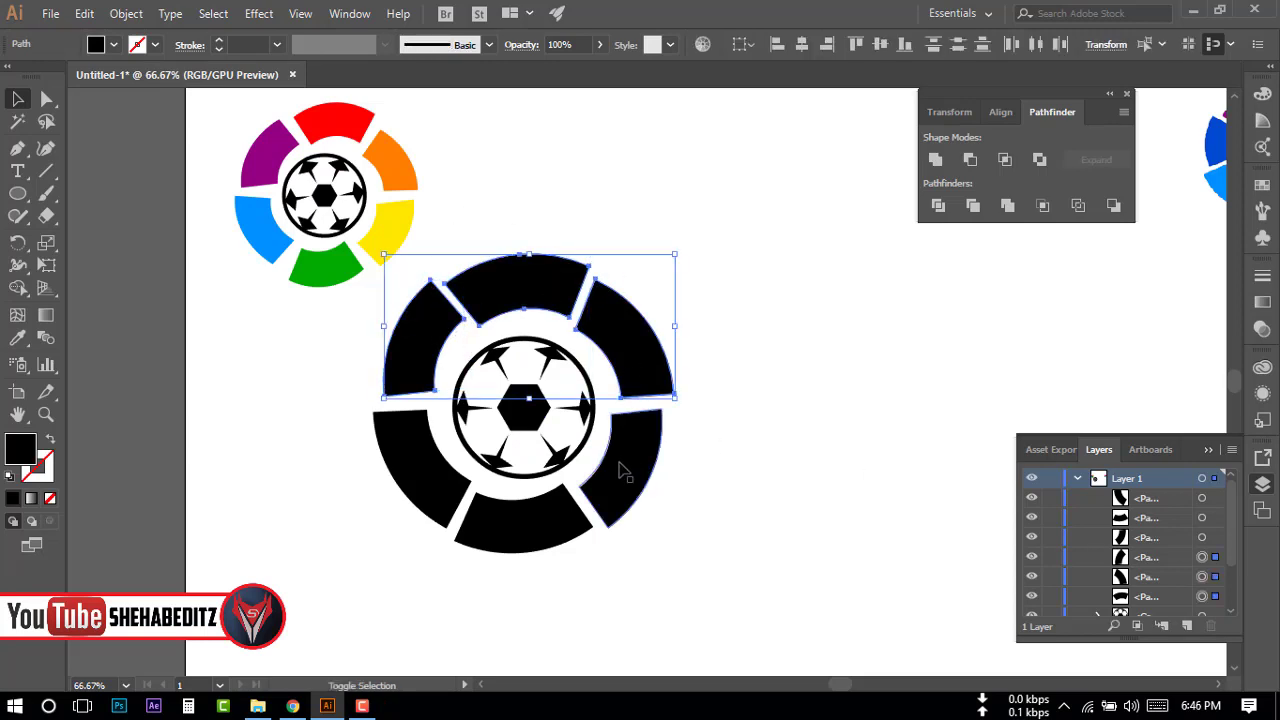
shift+click(557, 518)
shift+click(423, 466)
right_click(424, 468)
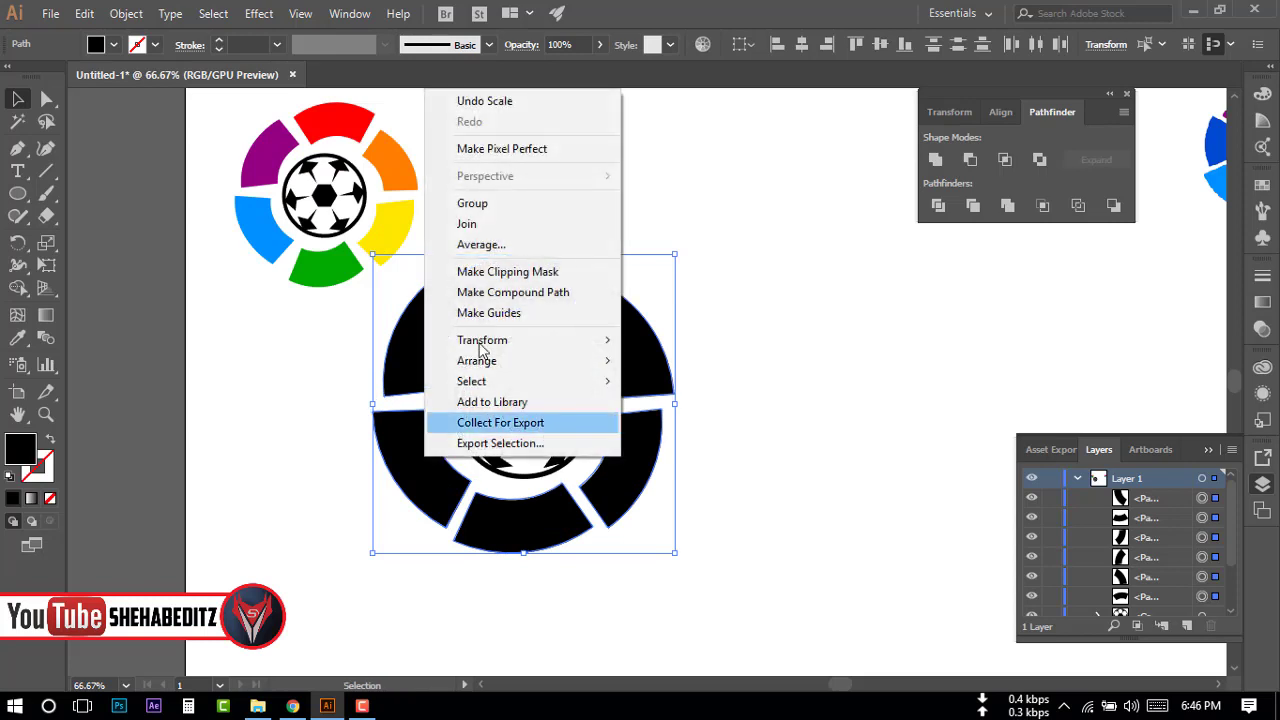
click(472, 203)
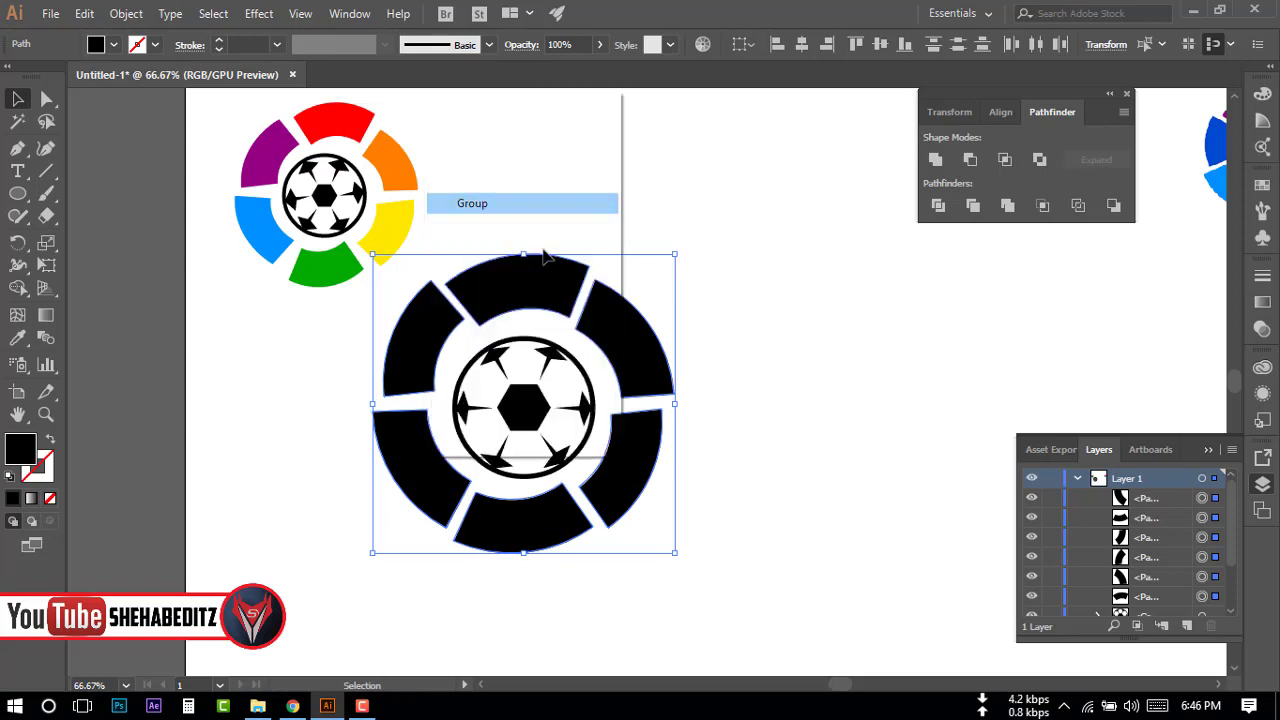
click(815, 400)
Move the ring and ball to the right, ungroup them, and select the top segment.
drag(525, 207, 622, 541)
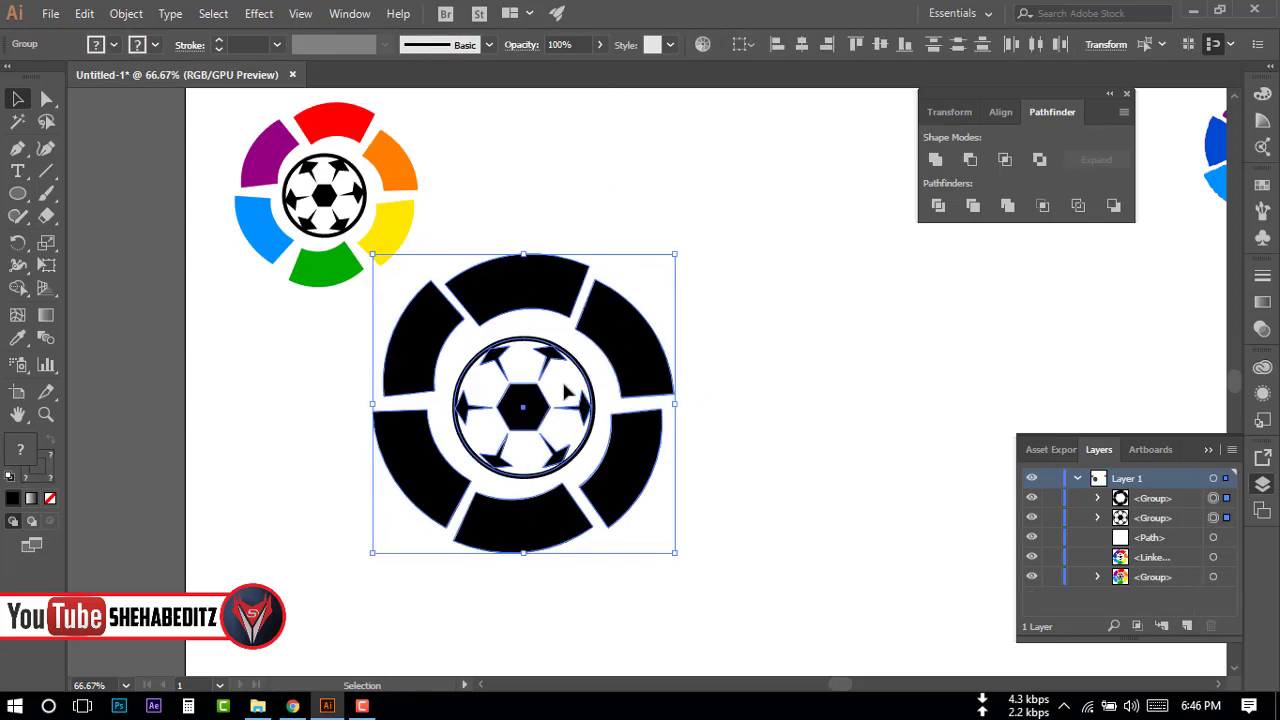
drag(633, 358, 778, 344)
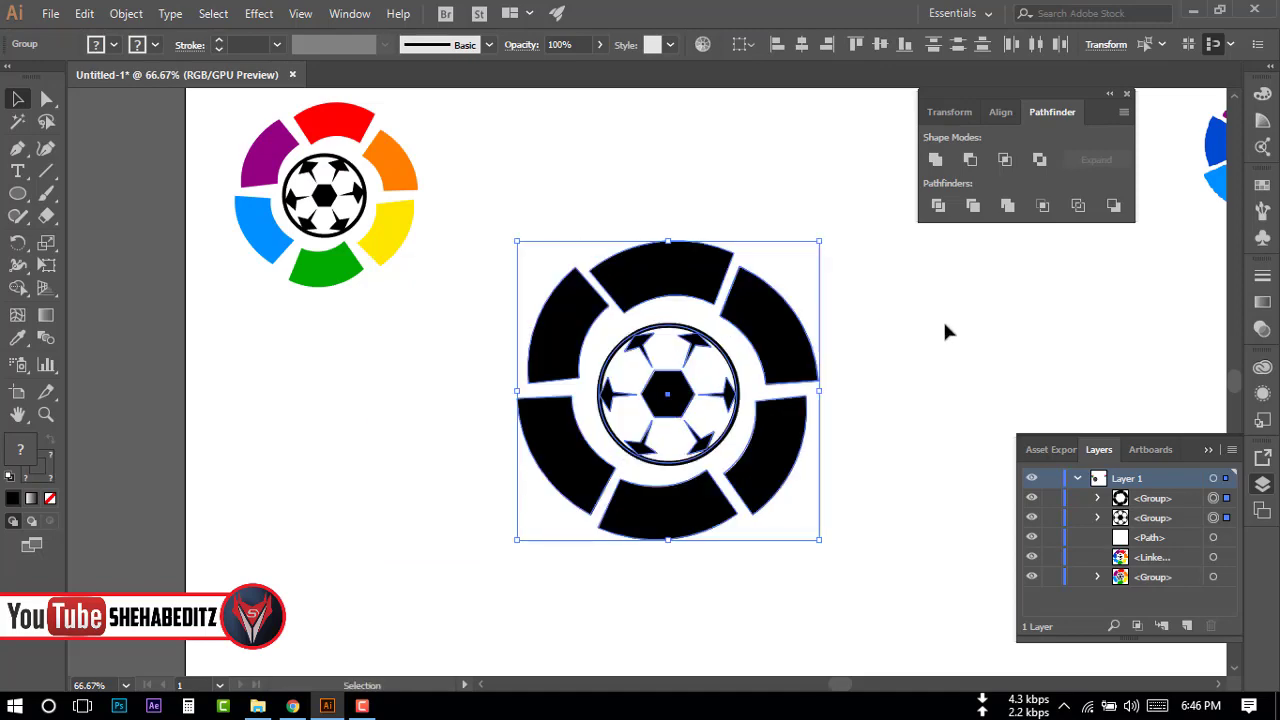
click(300, 438)
click(687, 266)
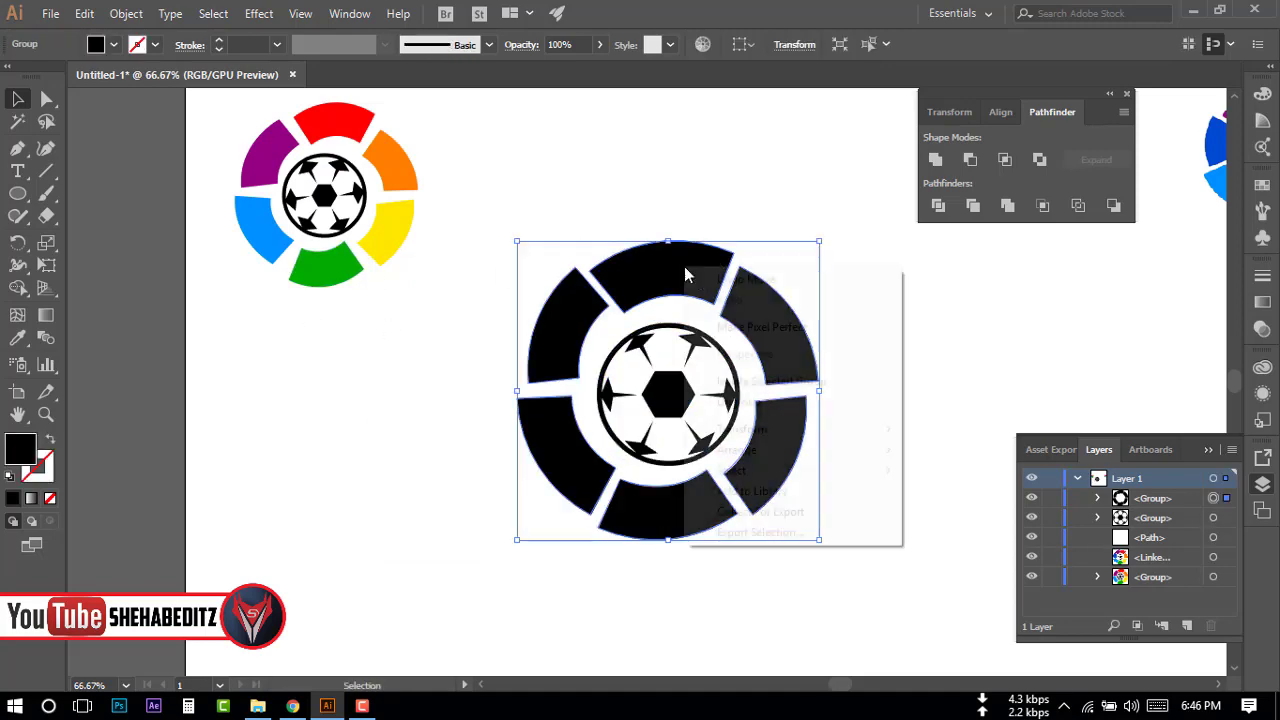
right_click(685, 266)
click(740, 401)
click(127, 323)
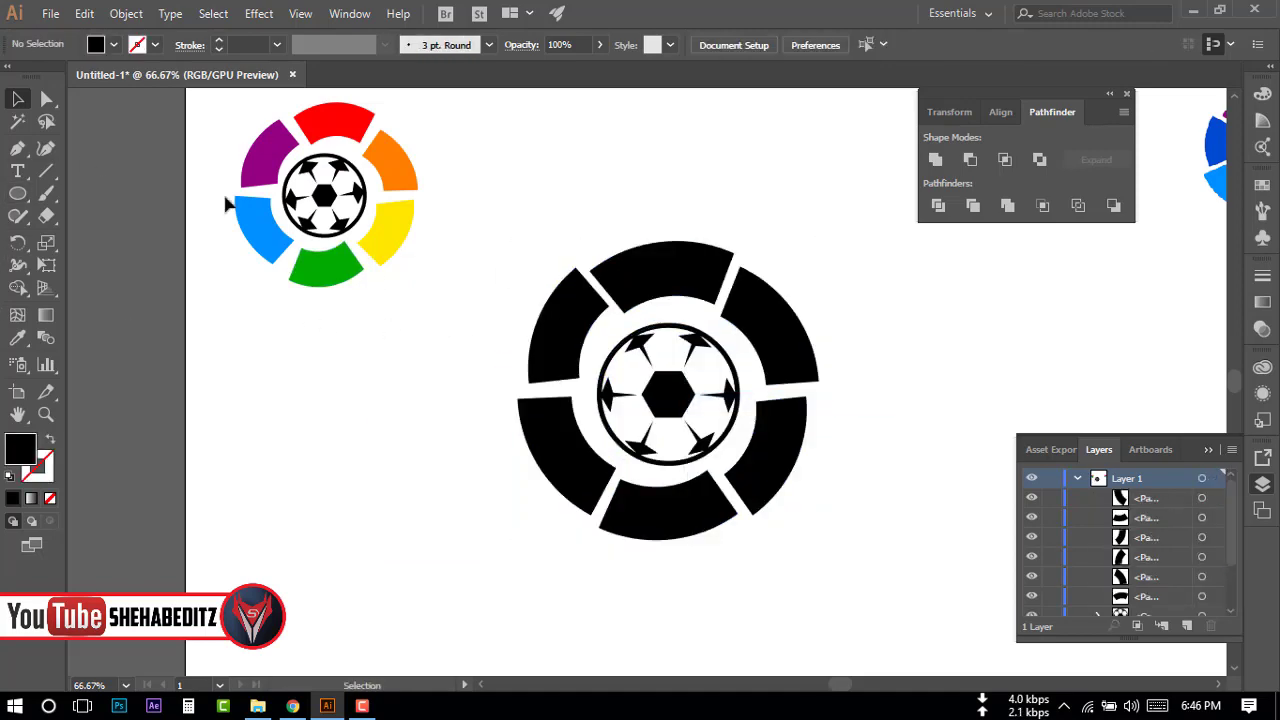
click(652, 286)
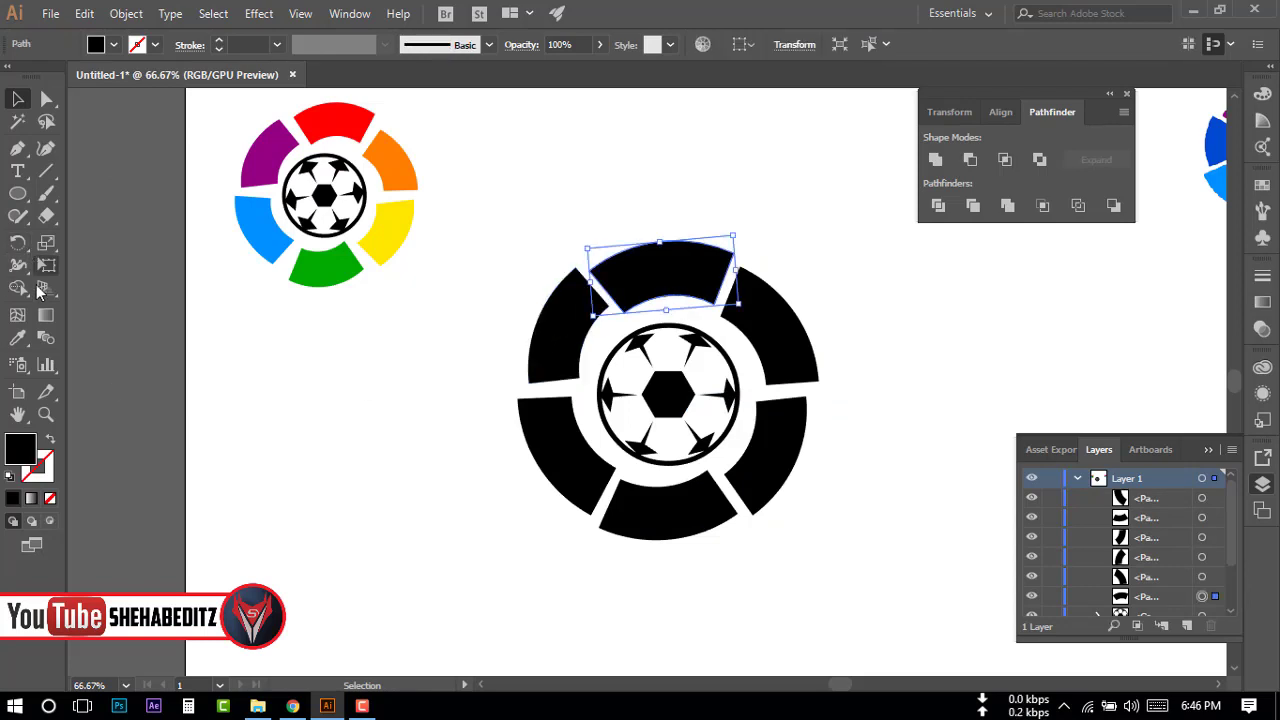
Colour the top segment red, trying several swatches before settling on red.
click(17, 340)
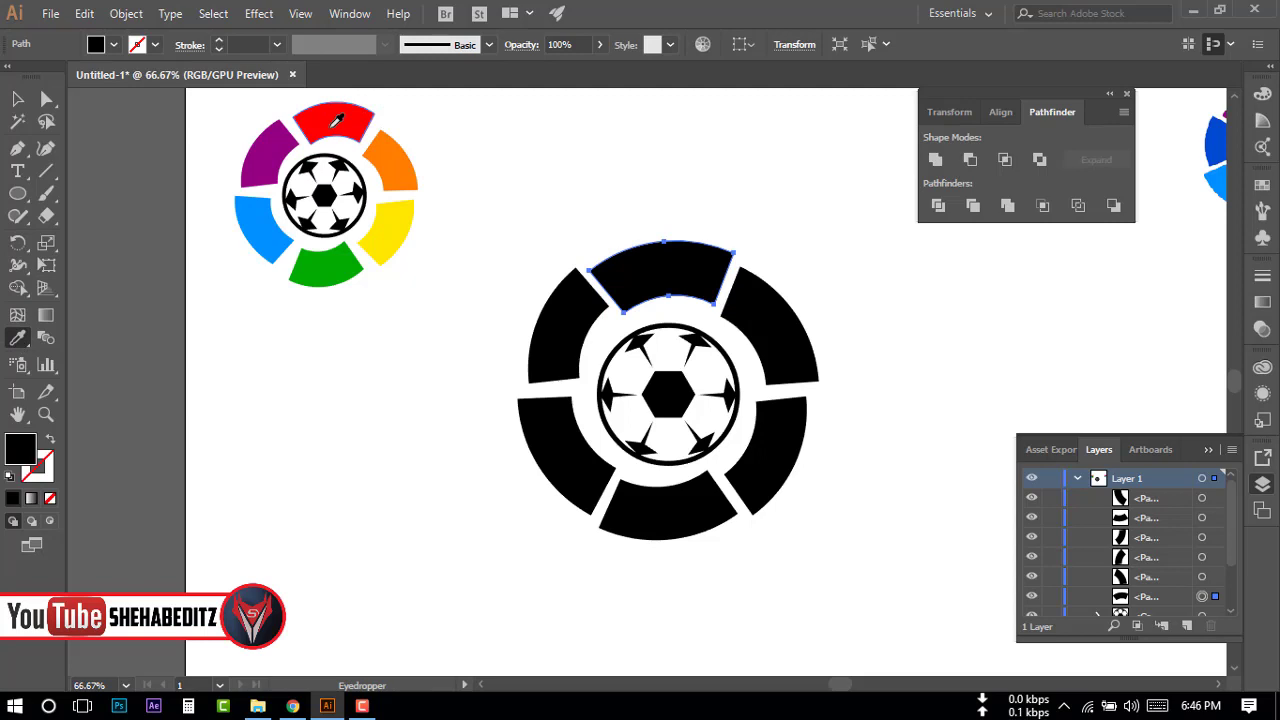
click(338, 121)
click(115, 45)
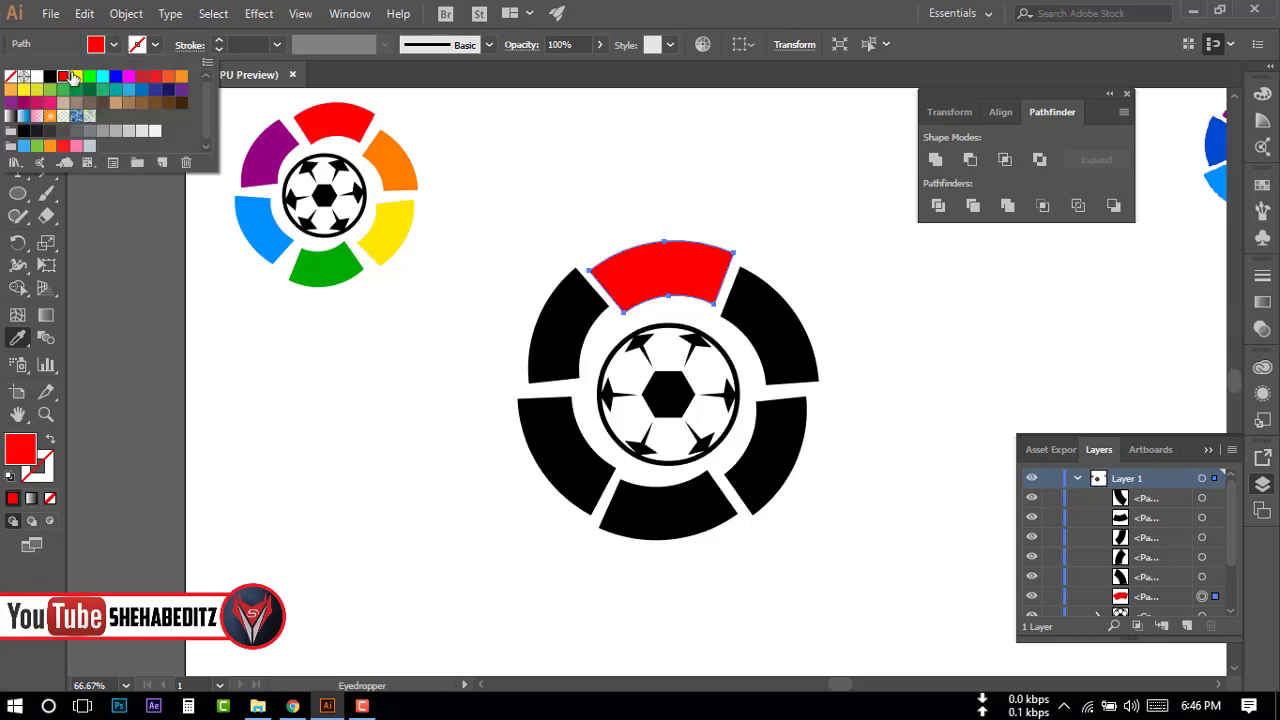
click(115, 90)
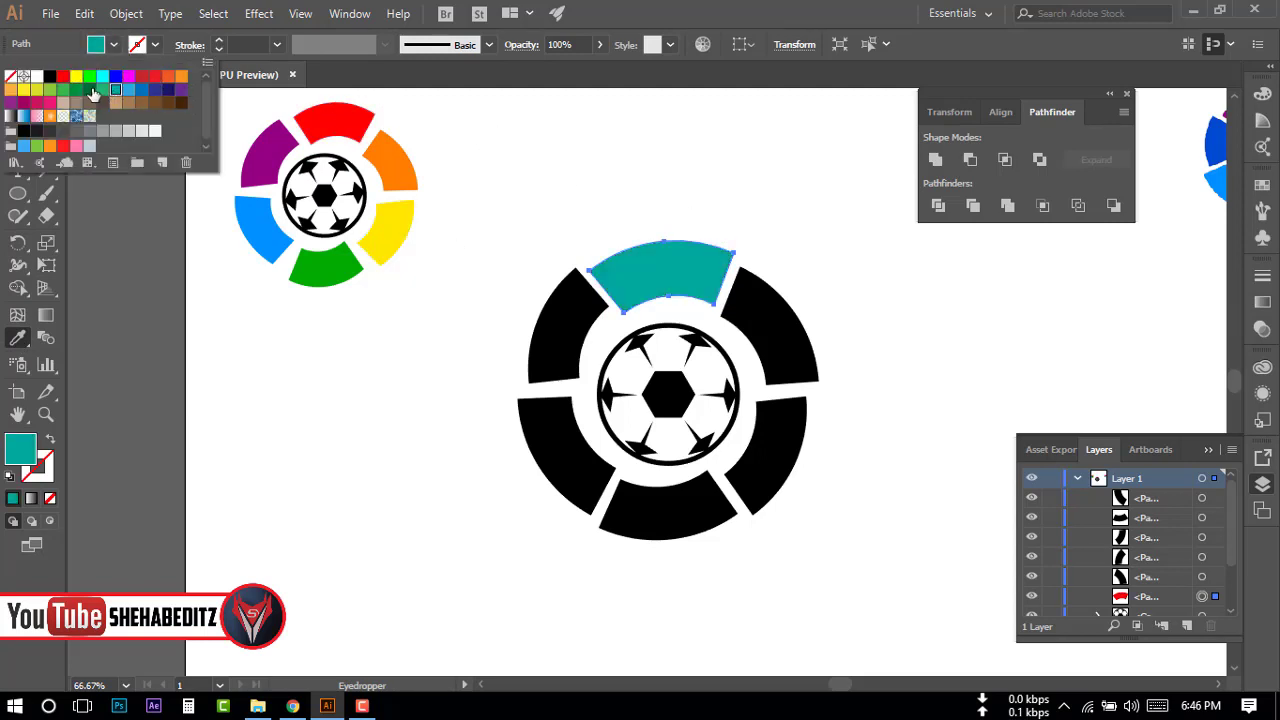
click(63, 77)
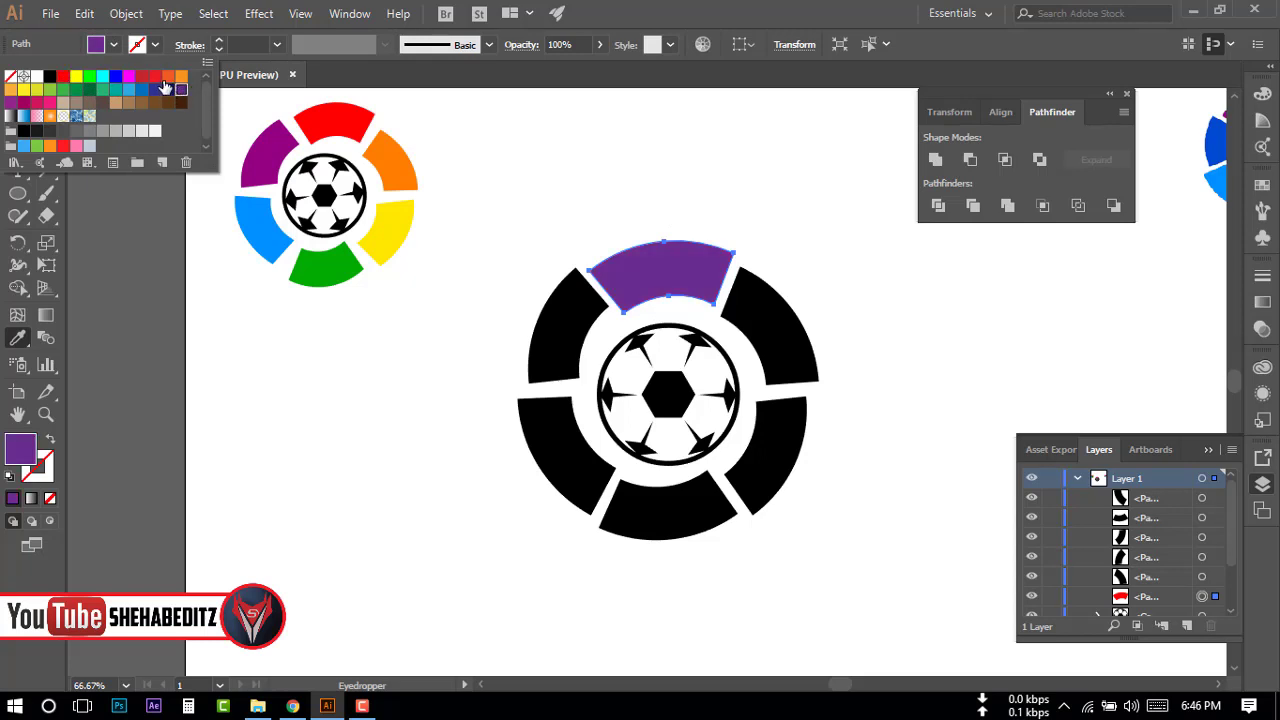
click(167, 77)
click(62, 77)
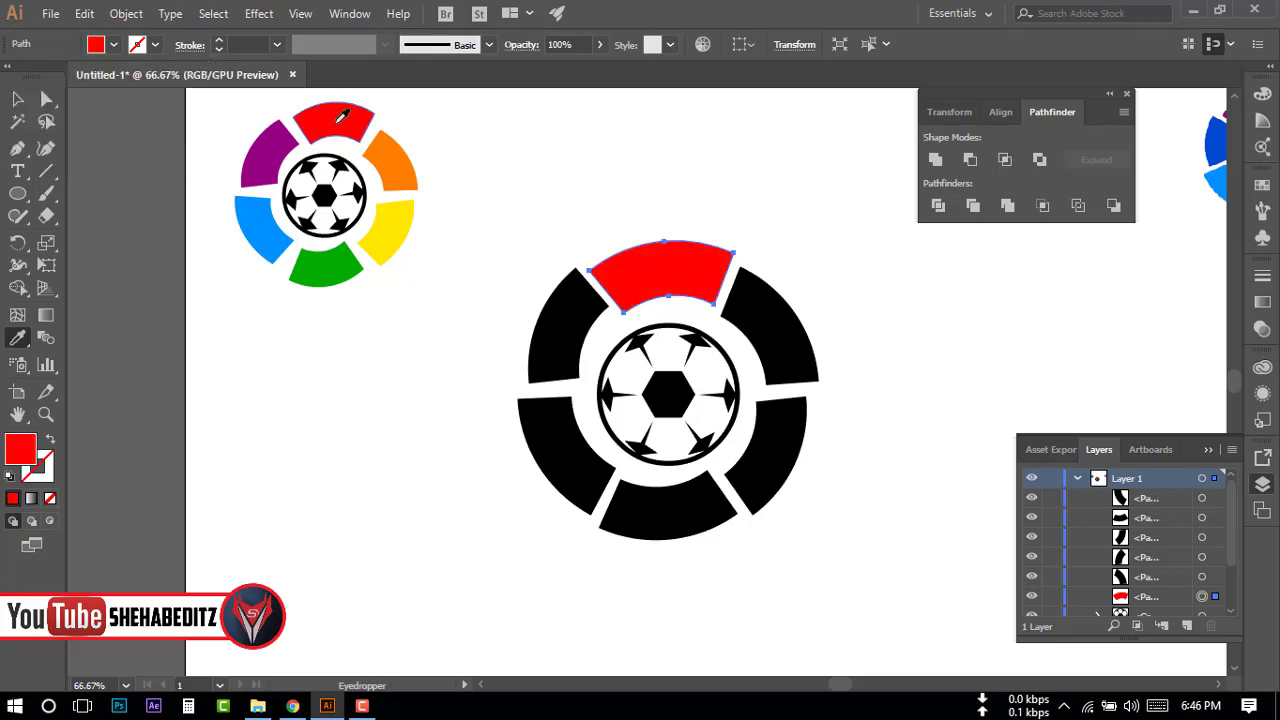
Eyedrop orange onto the upper-right segment and yellow onto the lower-right segment.
click(17, 98)
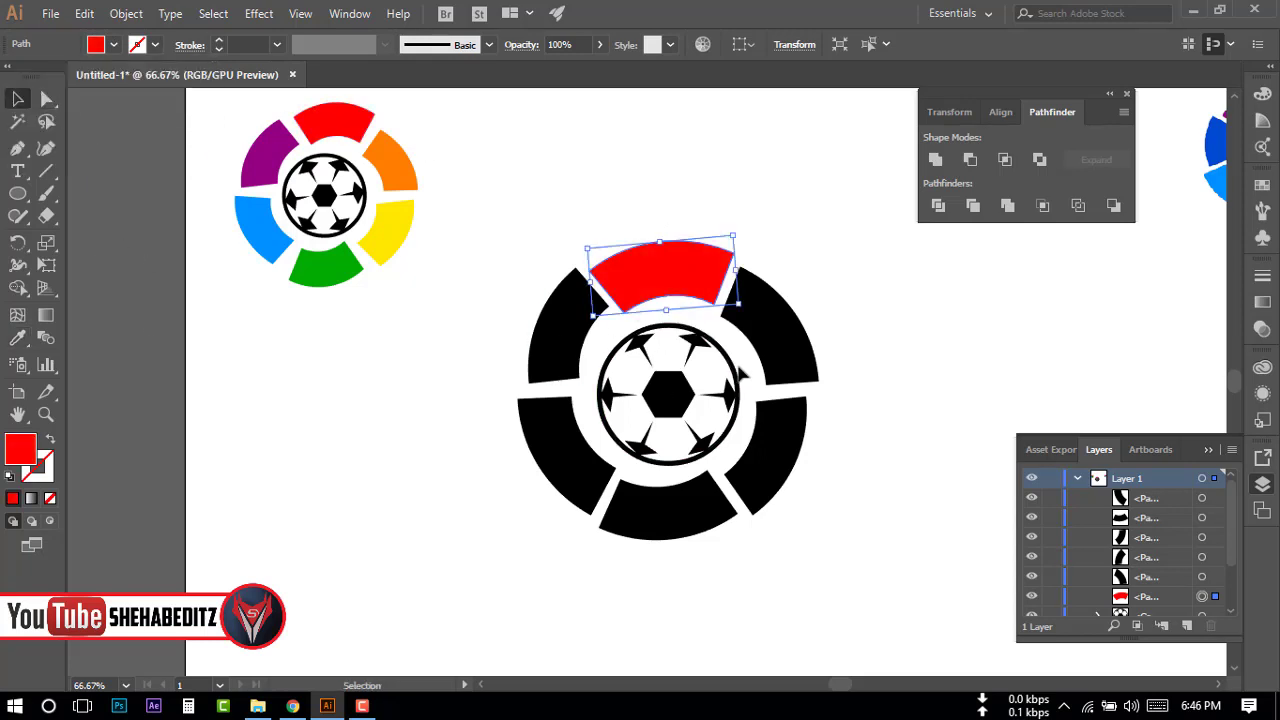
click(745, 370)
click(17, 337)
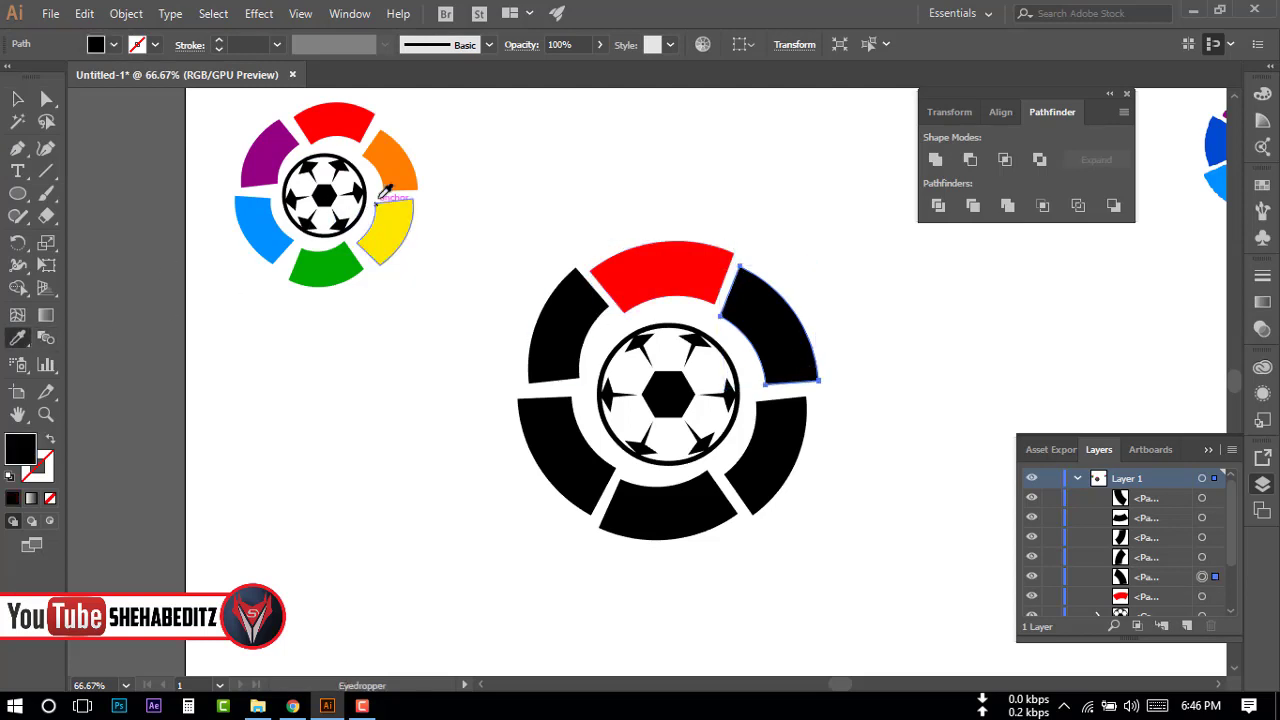
click(390, 168)
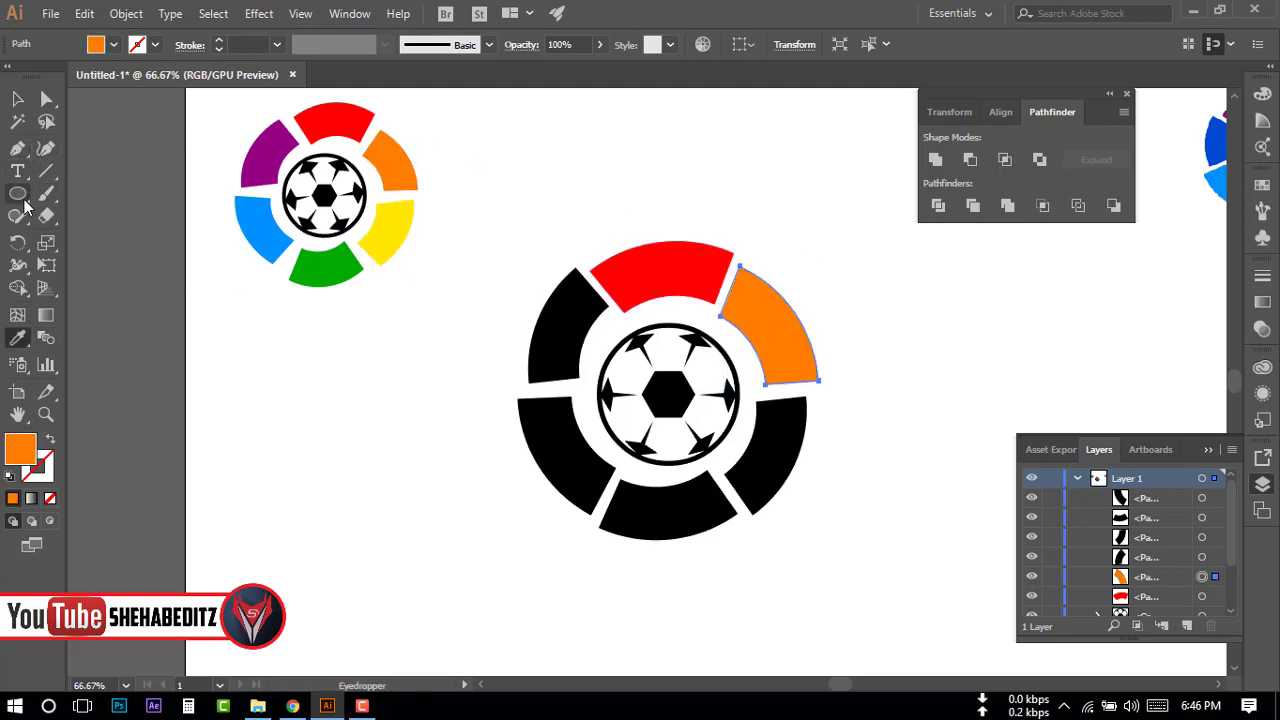
click(17, 98)
click(775, 468)
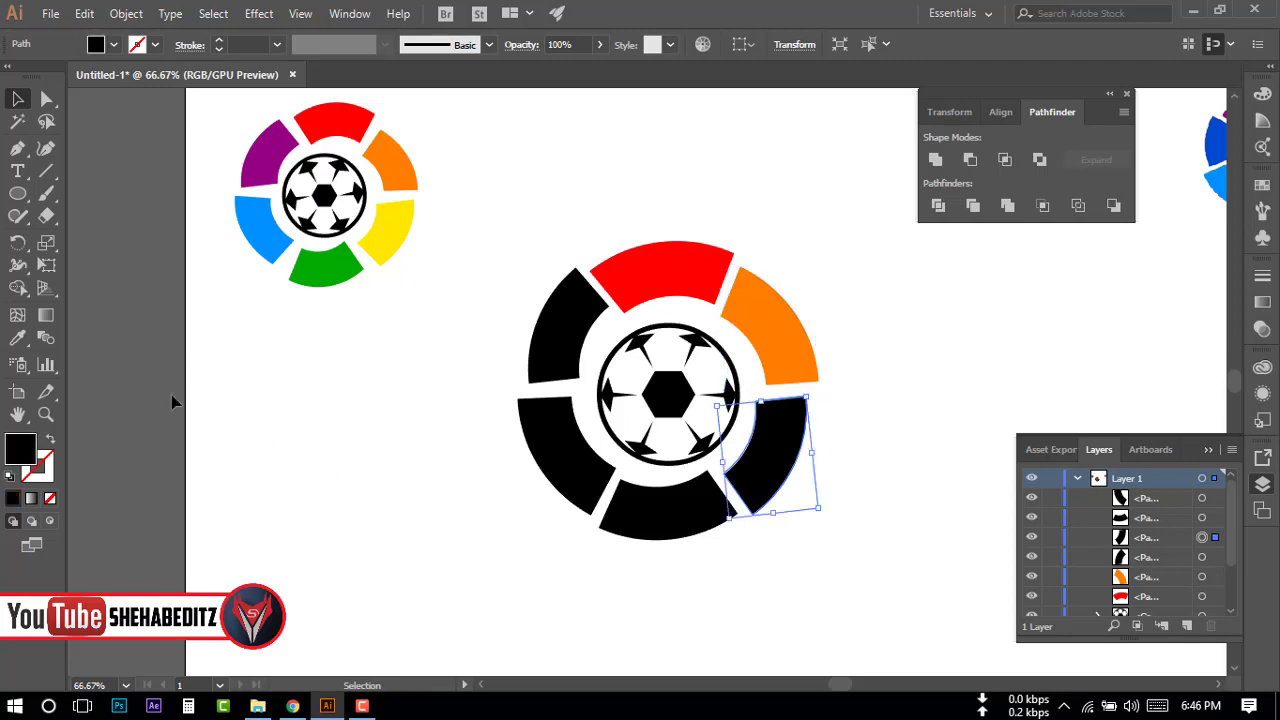
key(i)
click(400, 245)
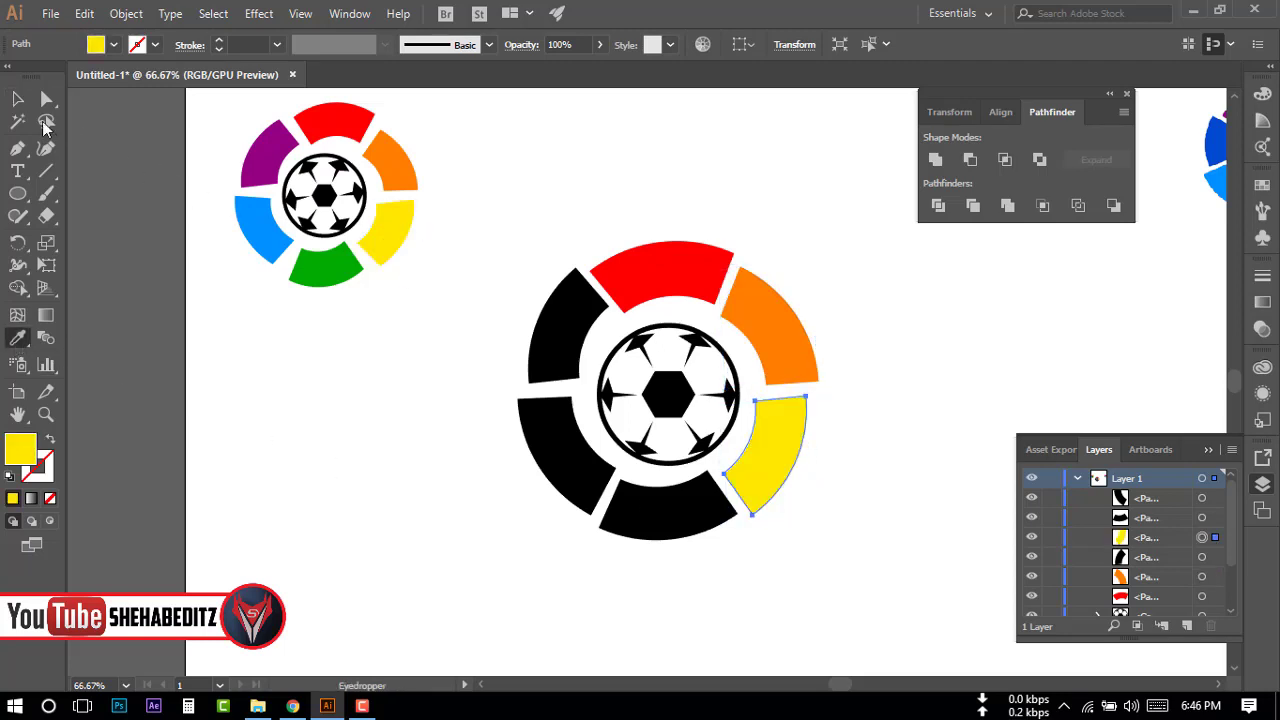
Eyedrop green onto the bottom arc and blue onto the lower-left arc.
click(17, 98)
click(632, 497)
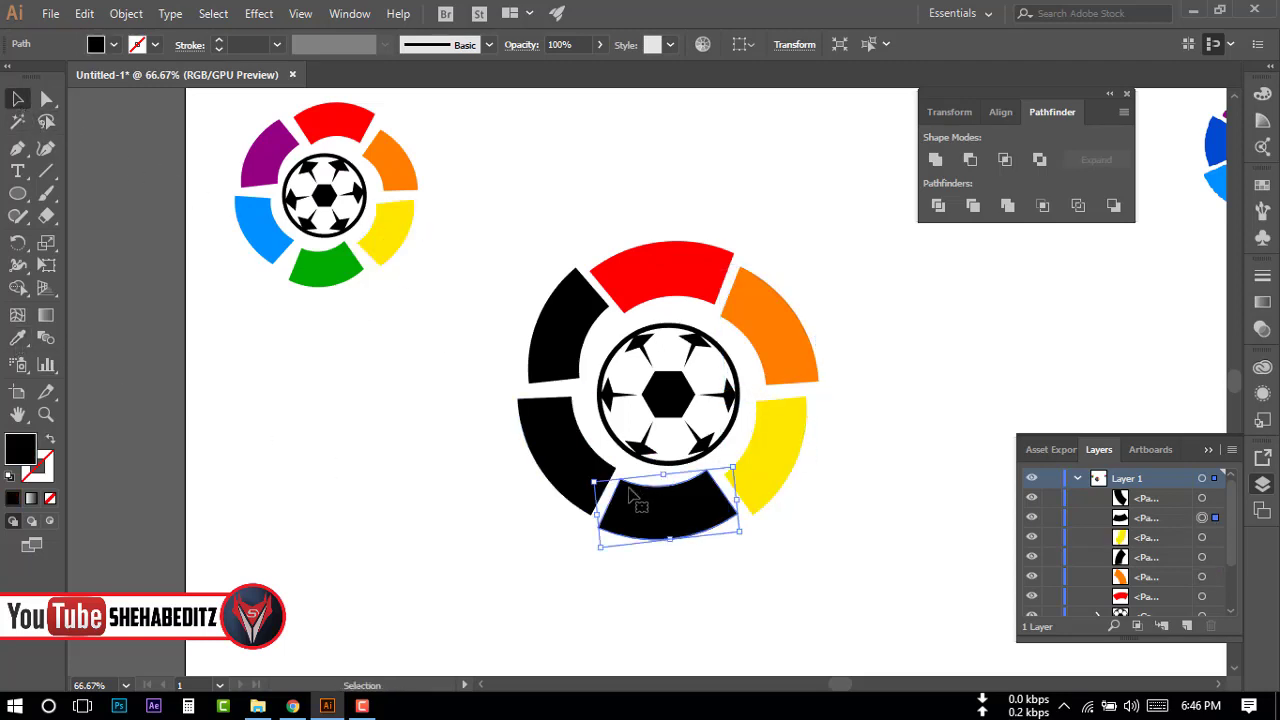
click(18, 339)
click(318, 265)
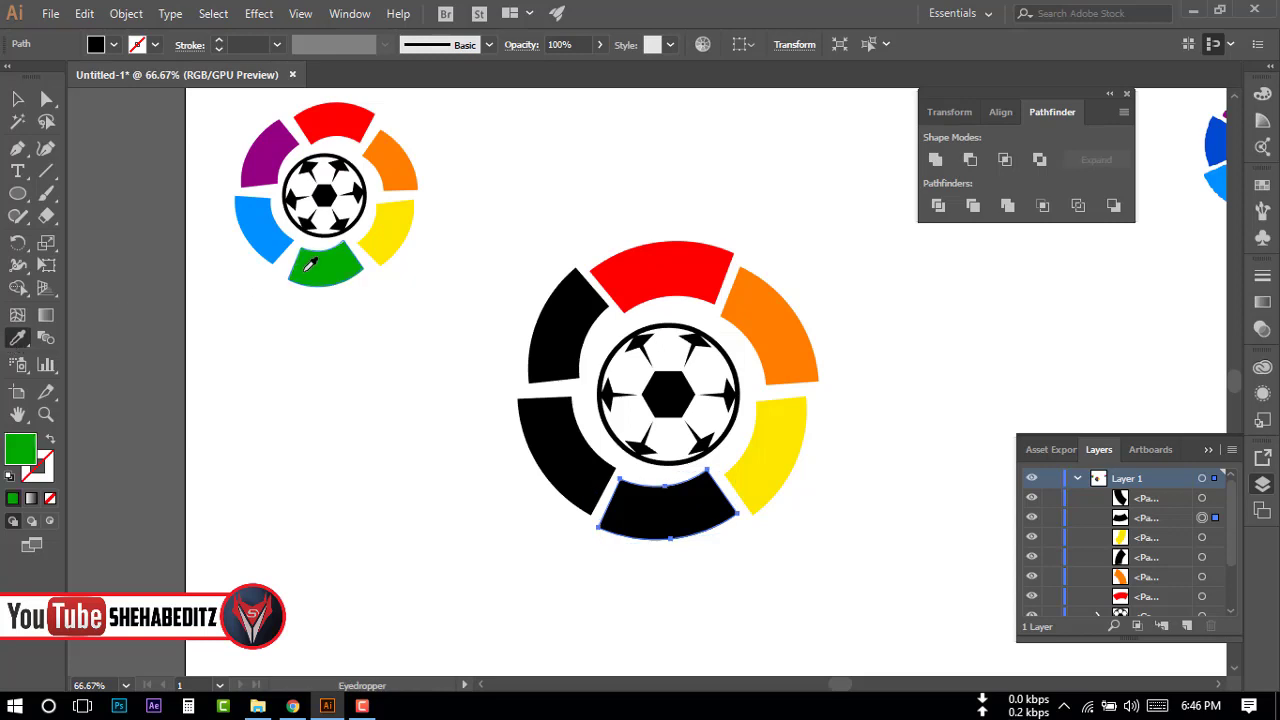
click(17, 98)
click(540, 458)
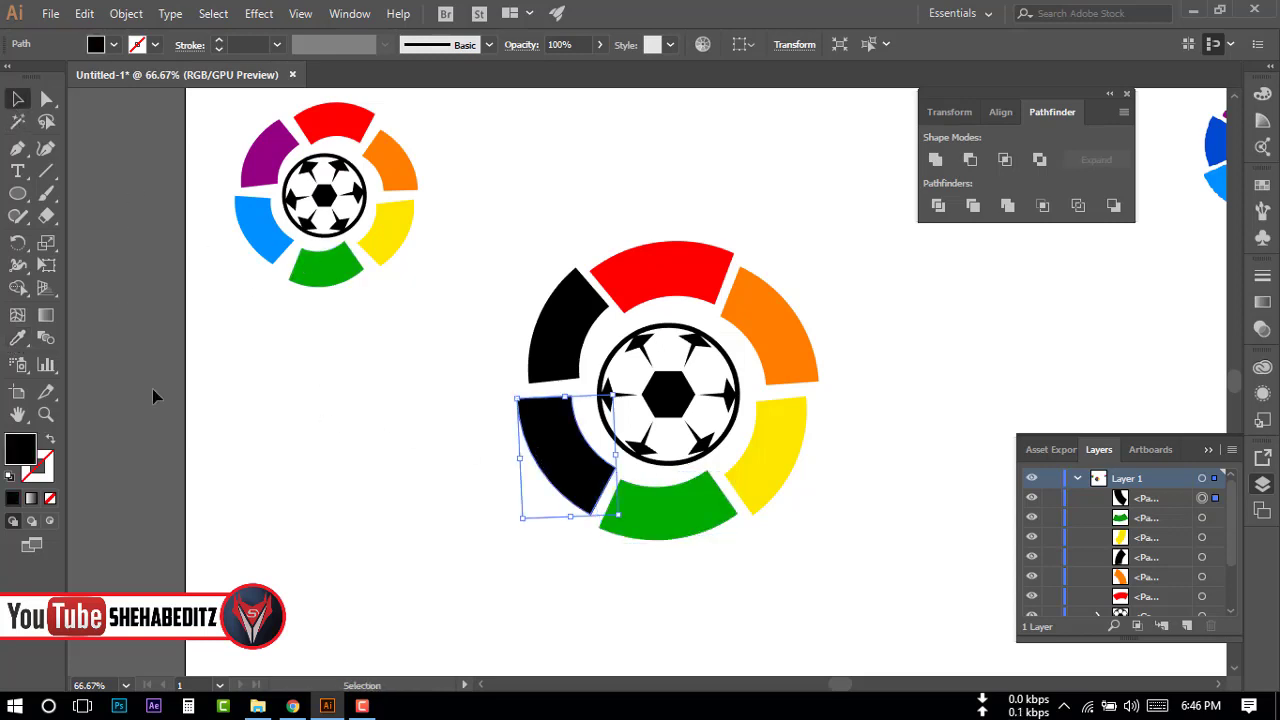
click(18, 339)
click(255, 225)
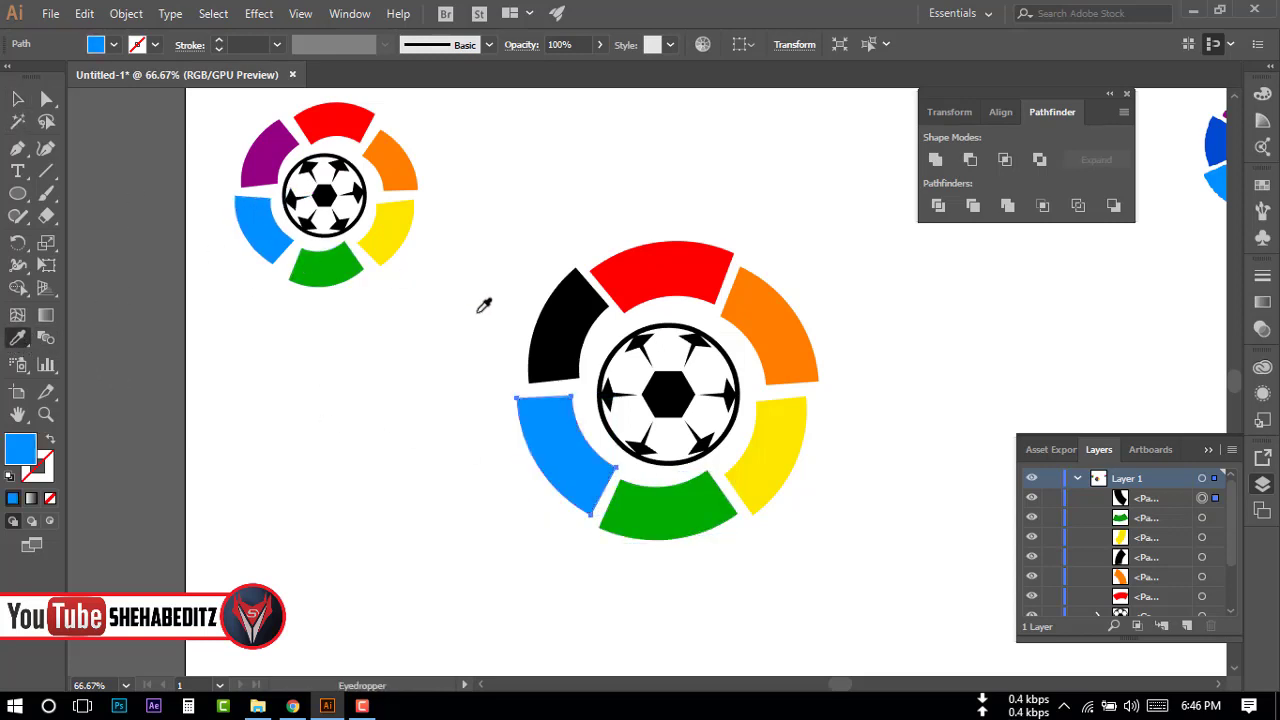
Eyedrop purple from the small logo onto the upper-left arc.
click(17, 98)
click(566, 335)
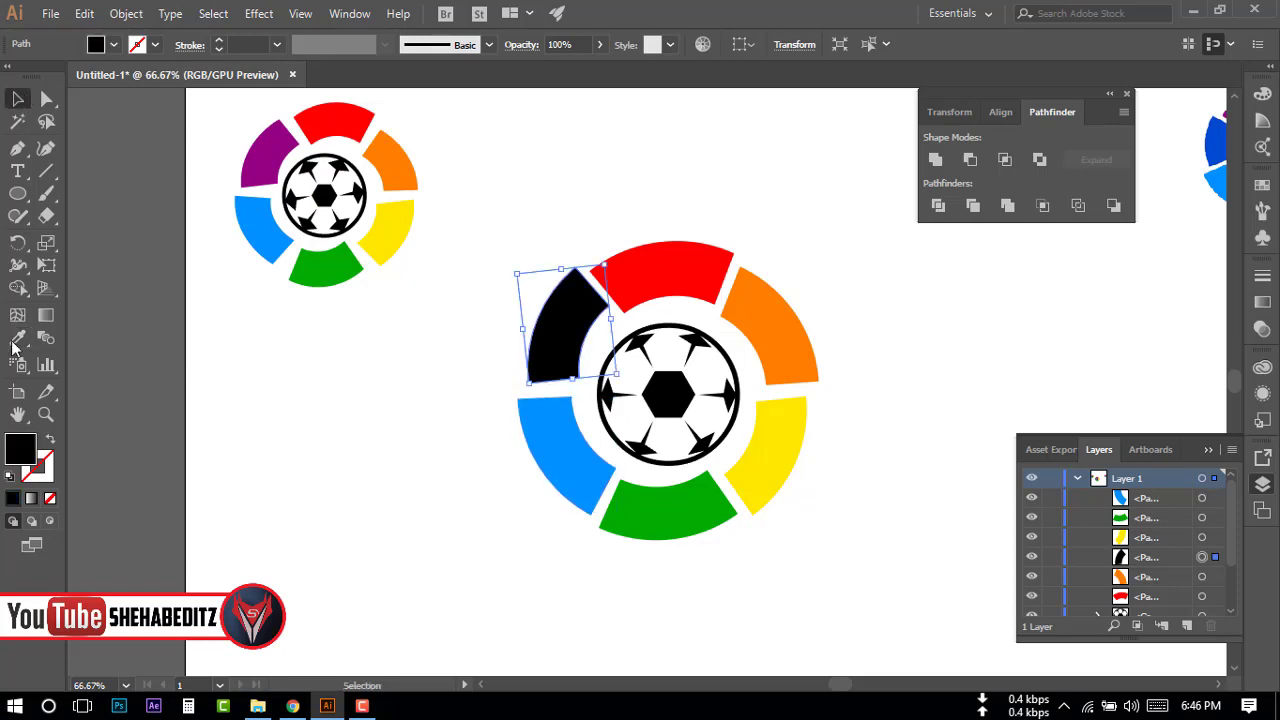
click(18, 339)
click(229, 186)
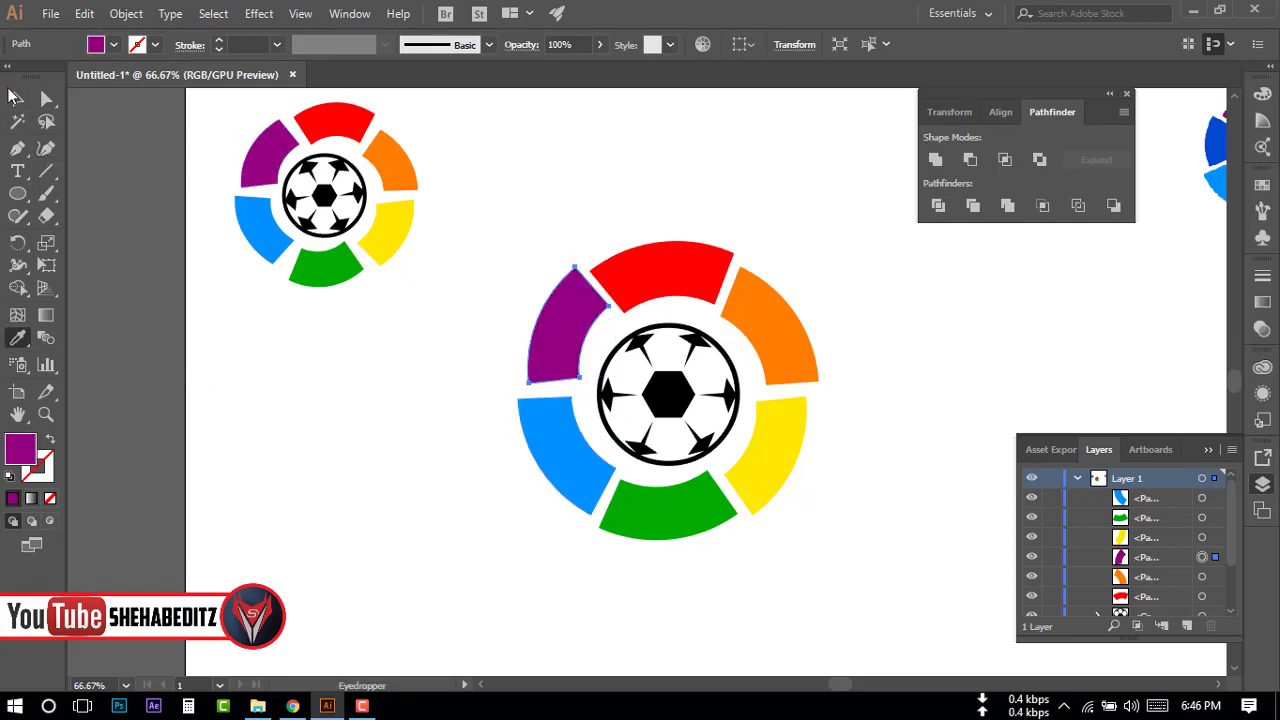
click(17, 98)
click(605, 243)
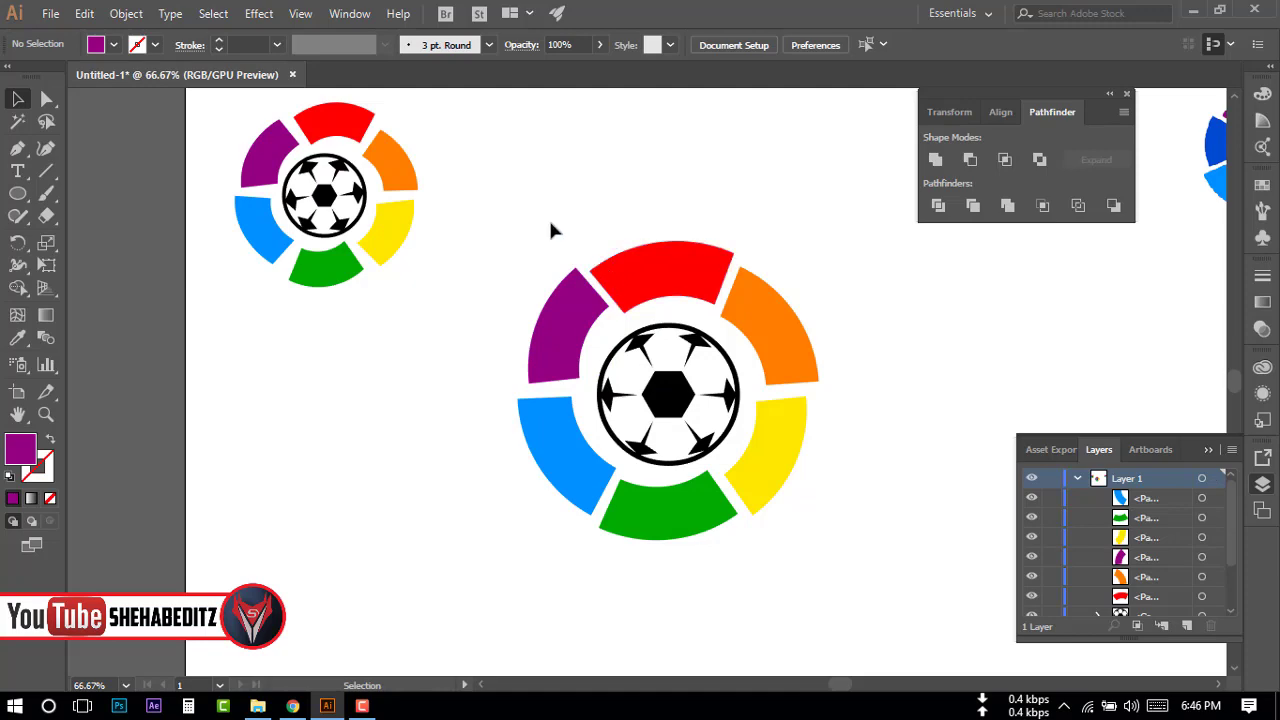
Scale the whole large logo down and move it higher.
mouse_move(551, 230)
mouse_down()
mouse_move(800, 543)
mouse_move(795, 516)
mouse_up()
mouse_move(753, 475)
mouse_down()
mouse_move(775, 372)
mouse_move(767, 410)
mouse_up()
click(714, 505)
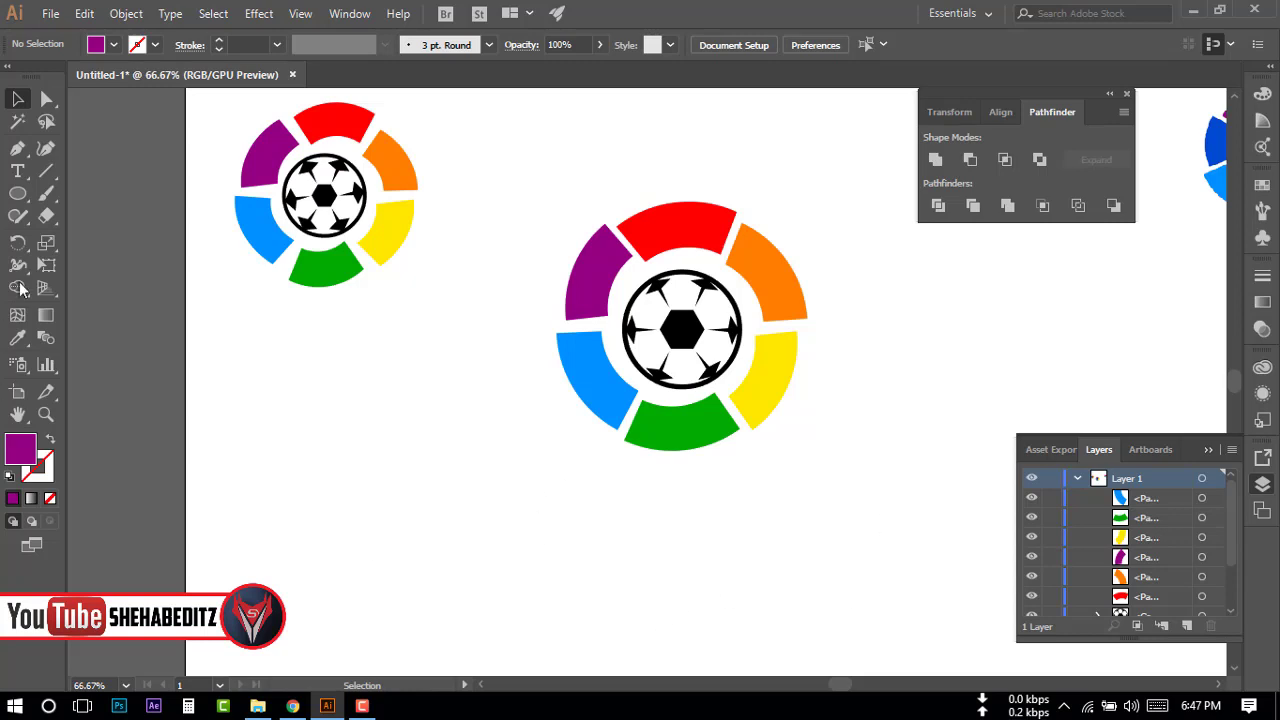
Type 'LaLiga' as a text object below the emblem.
click(17, 172)
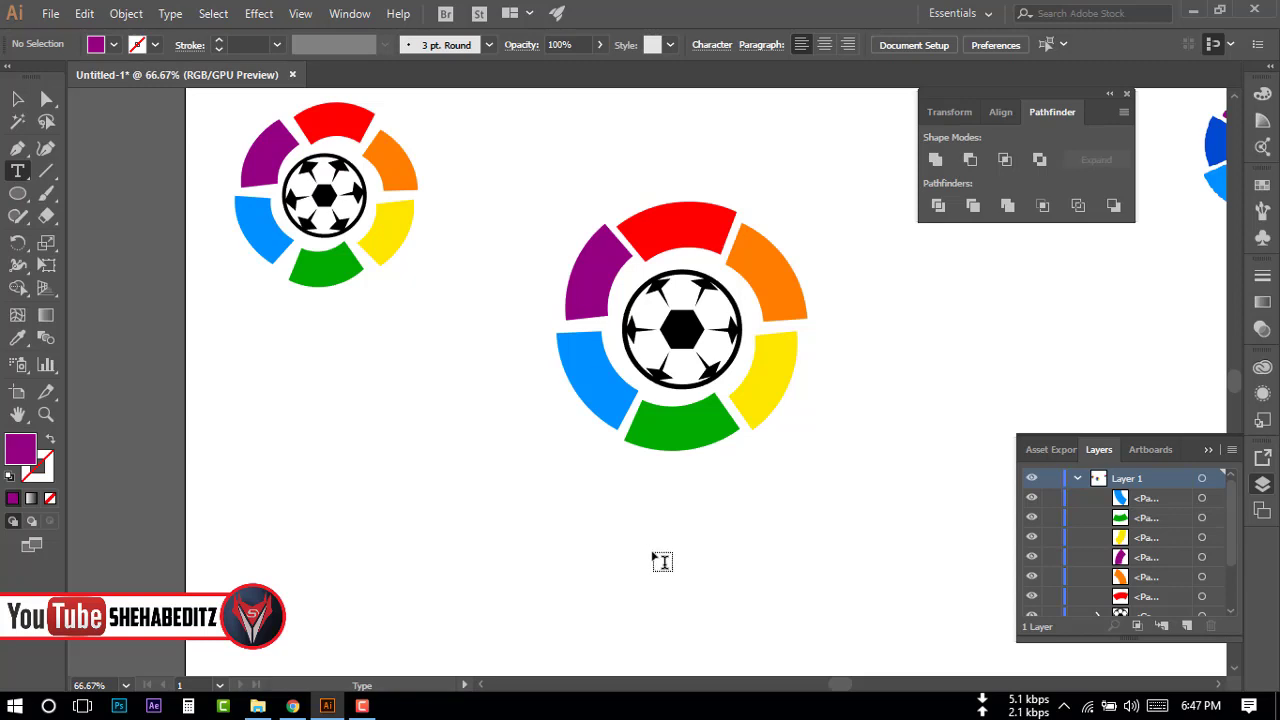
click(594, 527)
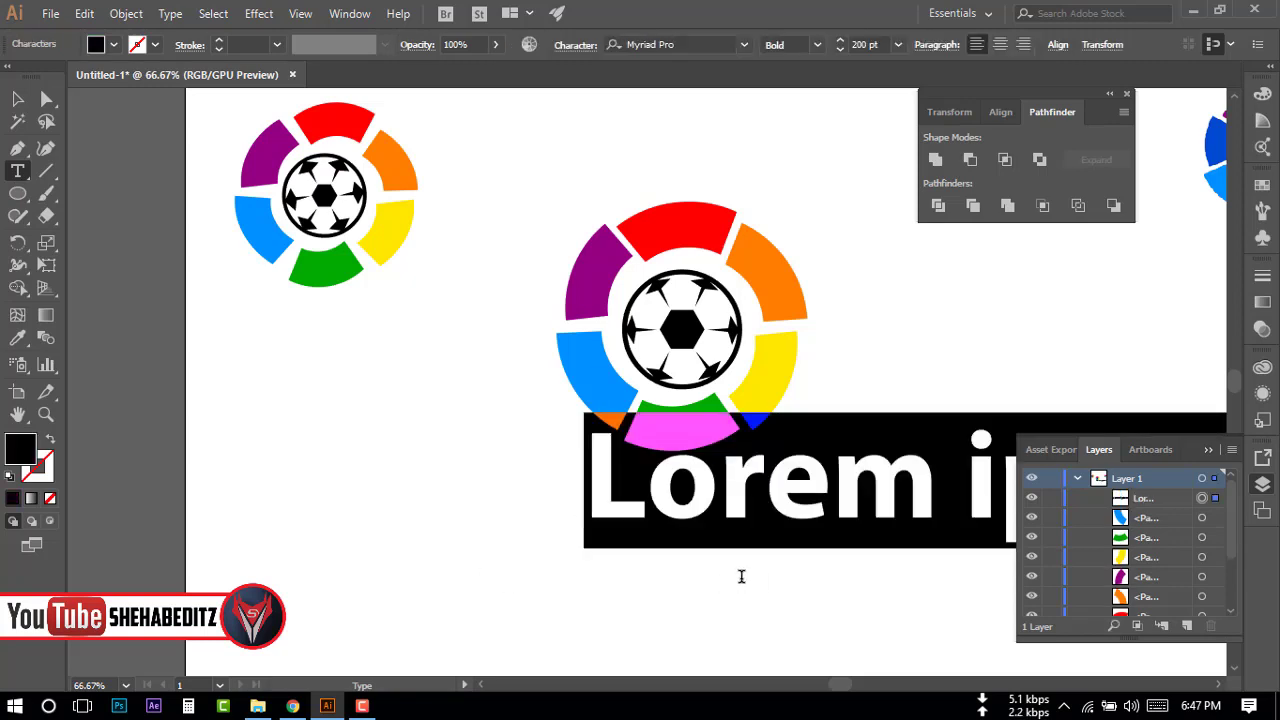
text(La)
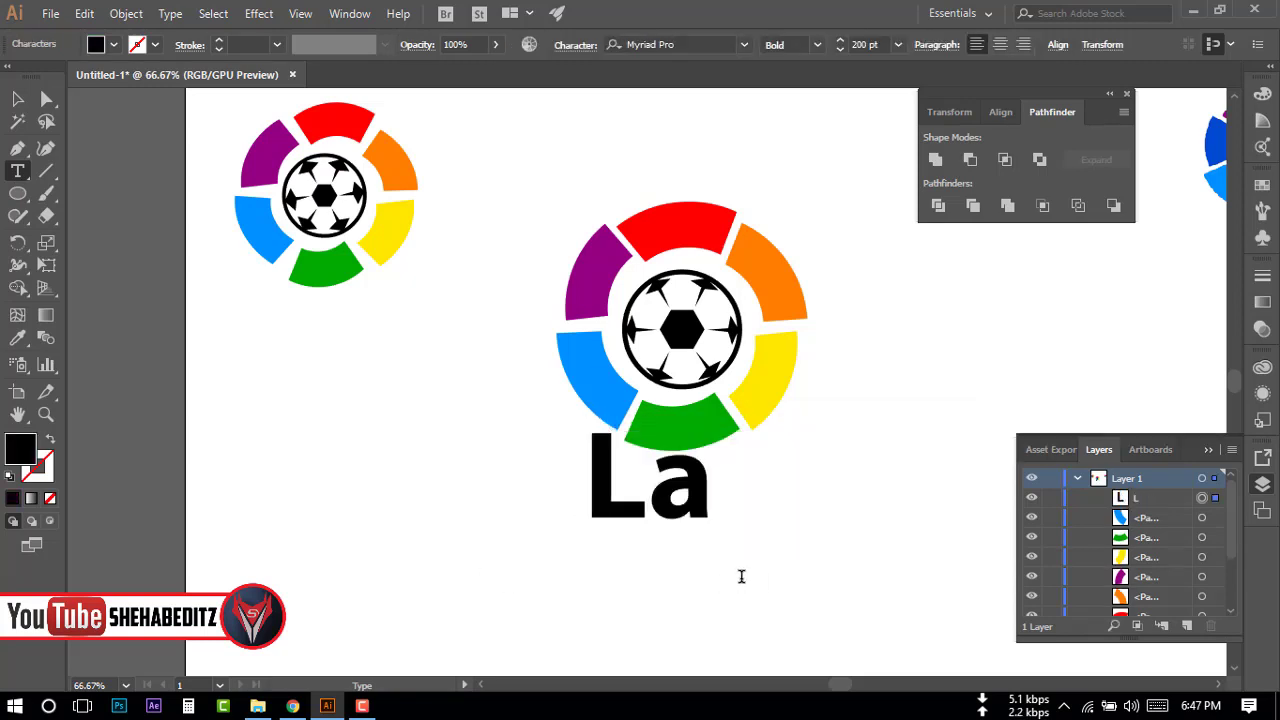
text(Lig)
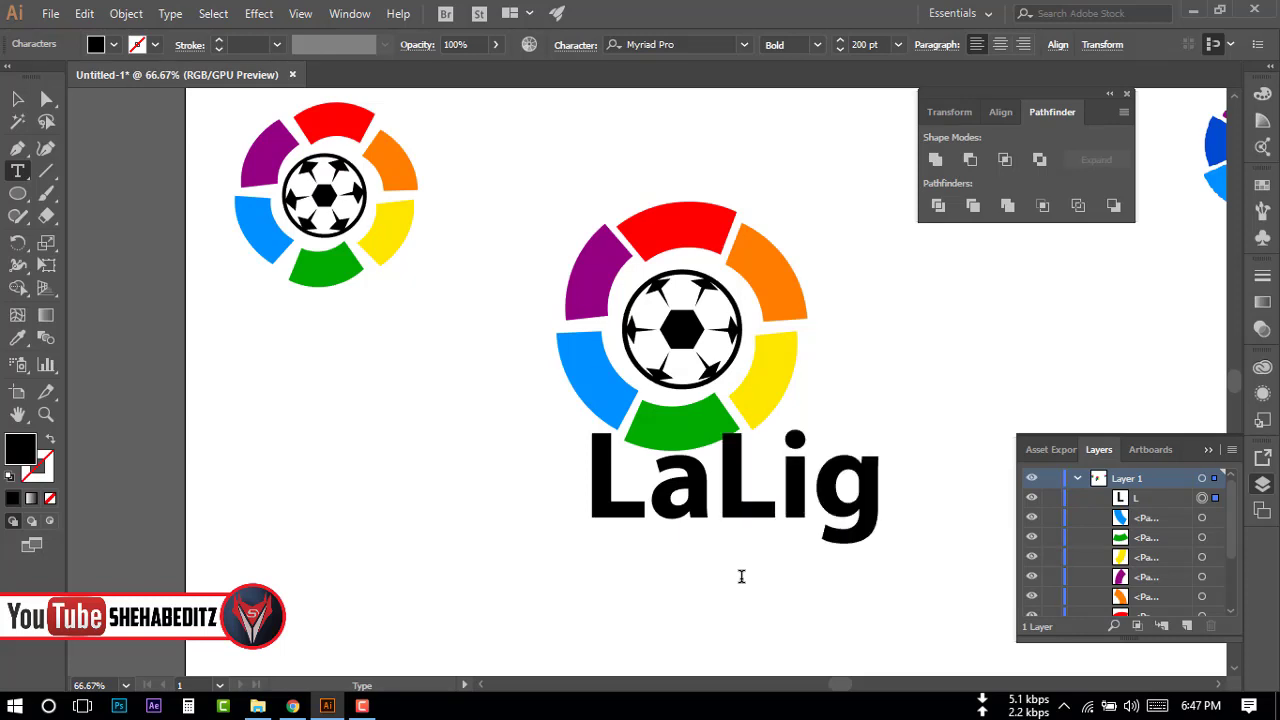
text(a)
Scale the LaLiga text down, place it just under the rings, and fit the artboard.
click(17, 98)
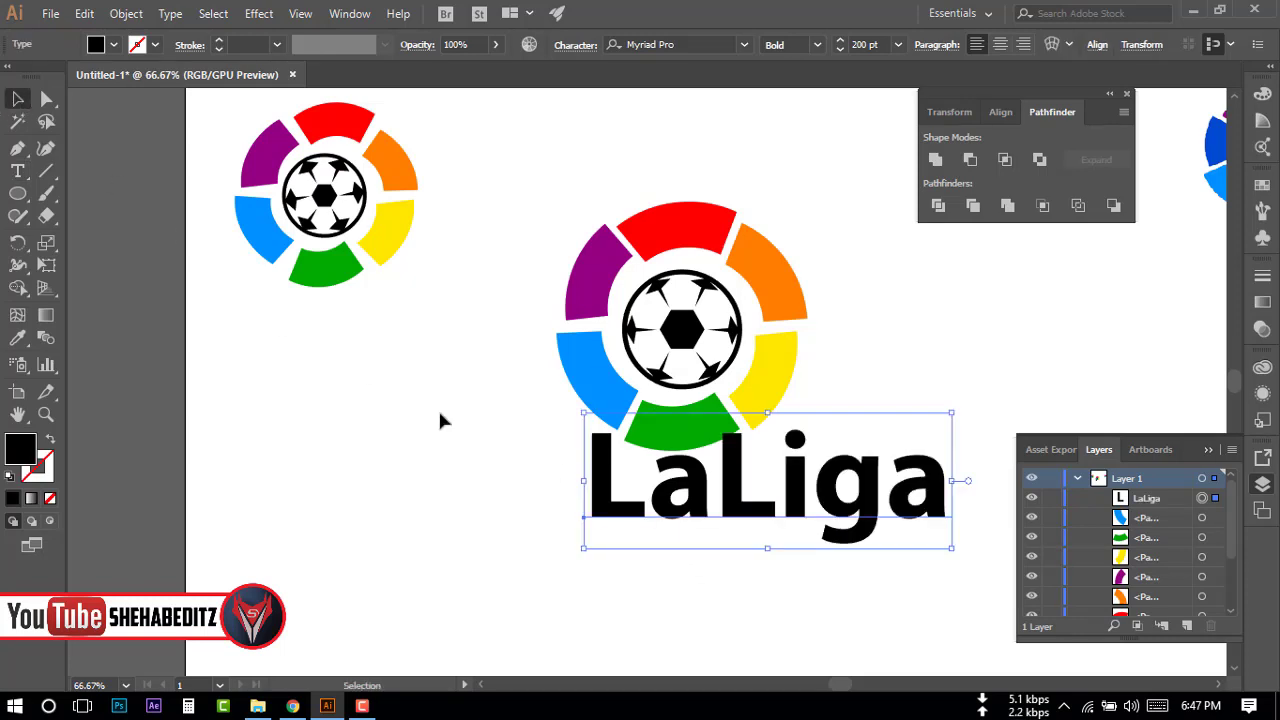
drag(740, 510, 695, 558)
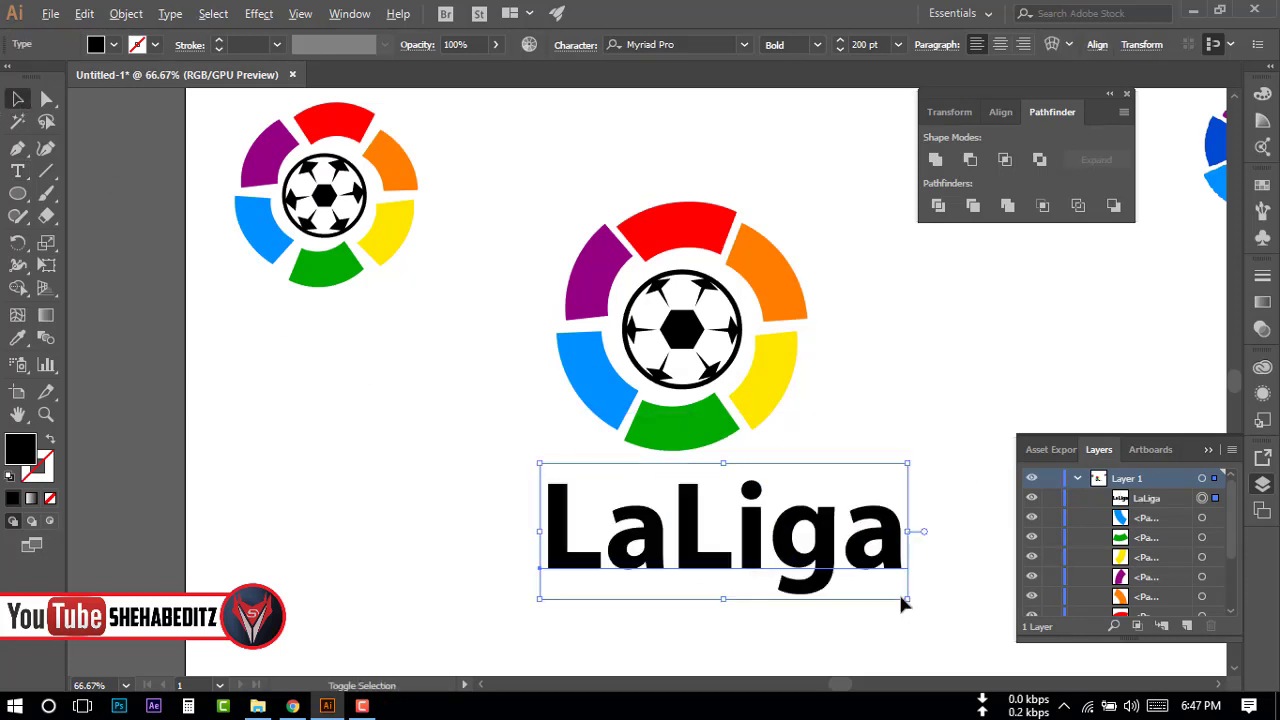
click(899, 598)
click(868, 573)
drag(903, 597, 855, 586)
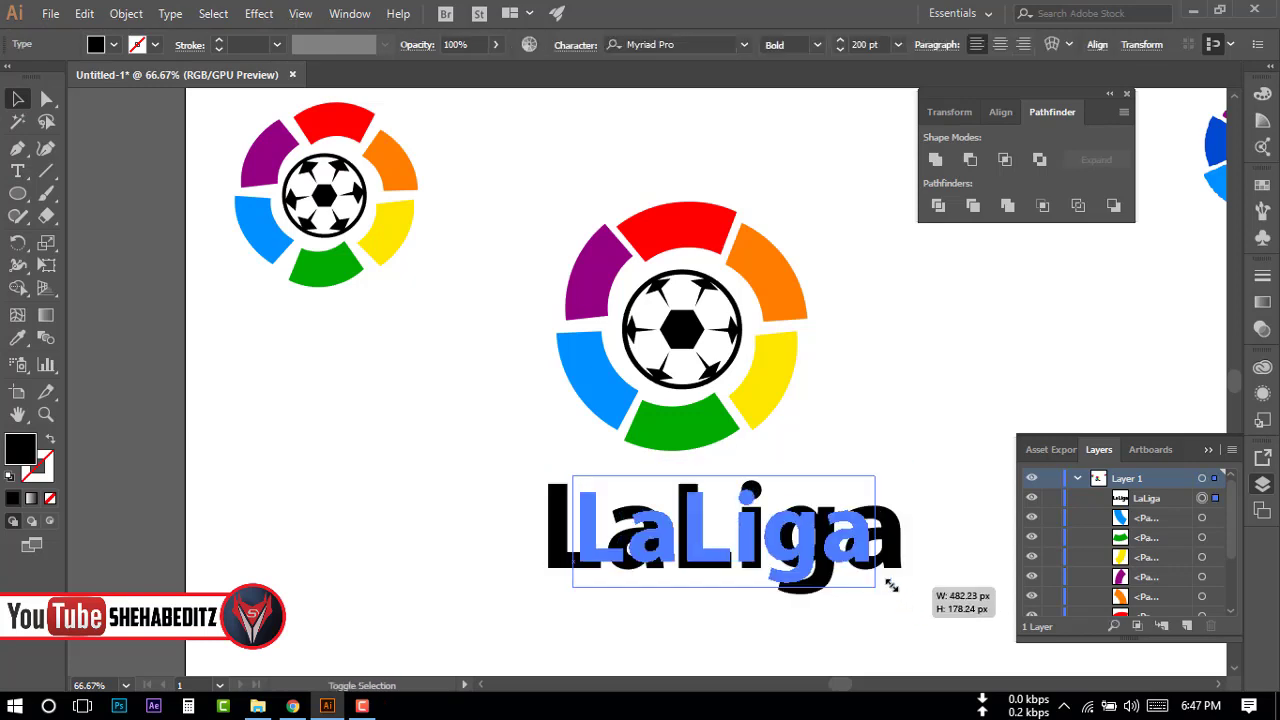
mouse_move(790, 527)
mouse_down()
mouse_move(777, 515)
mouse_move(820, 523)
mouse_move(805, 541)
mouse_move(731, 500)
mouse_move(758, 493)
mouse_up()
click(881, 437)
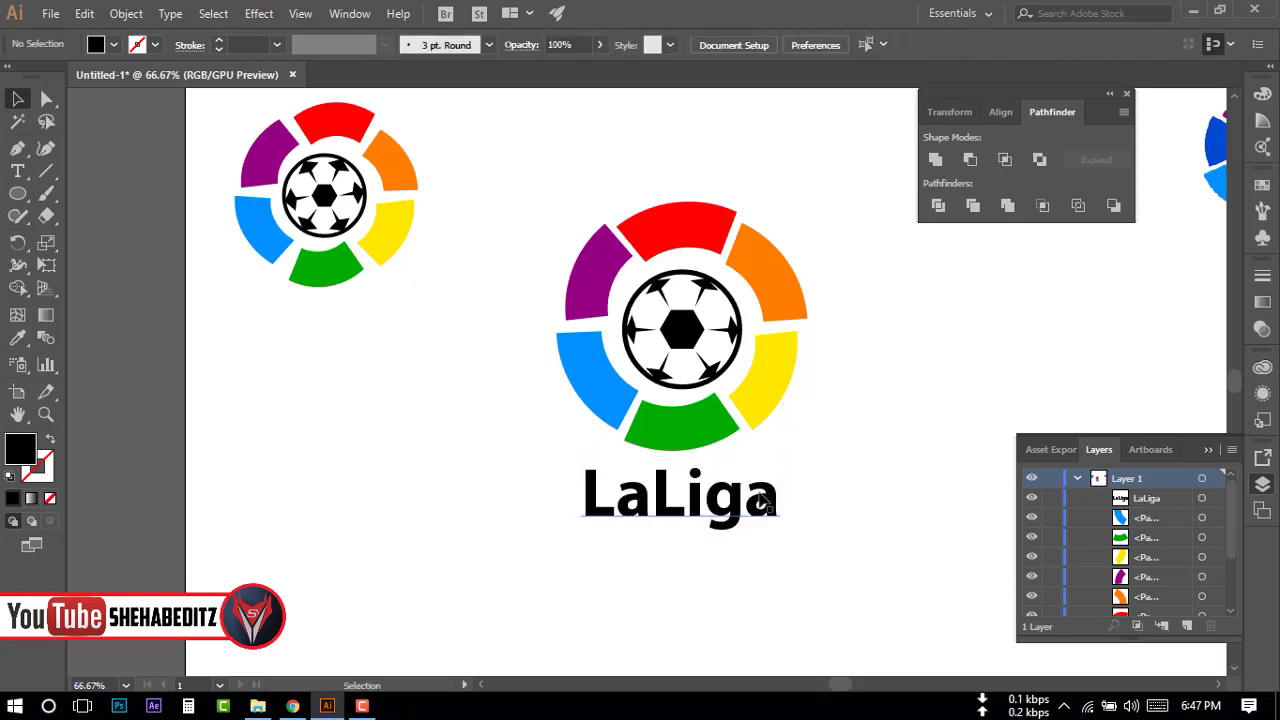
click(780, 497)
click(893, 399)
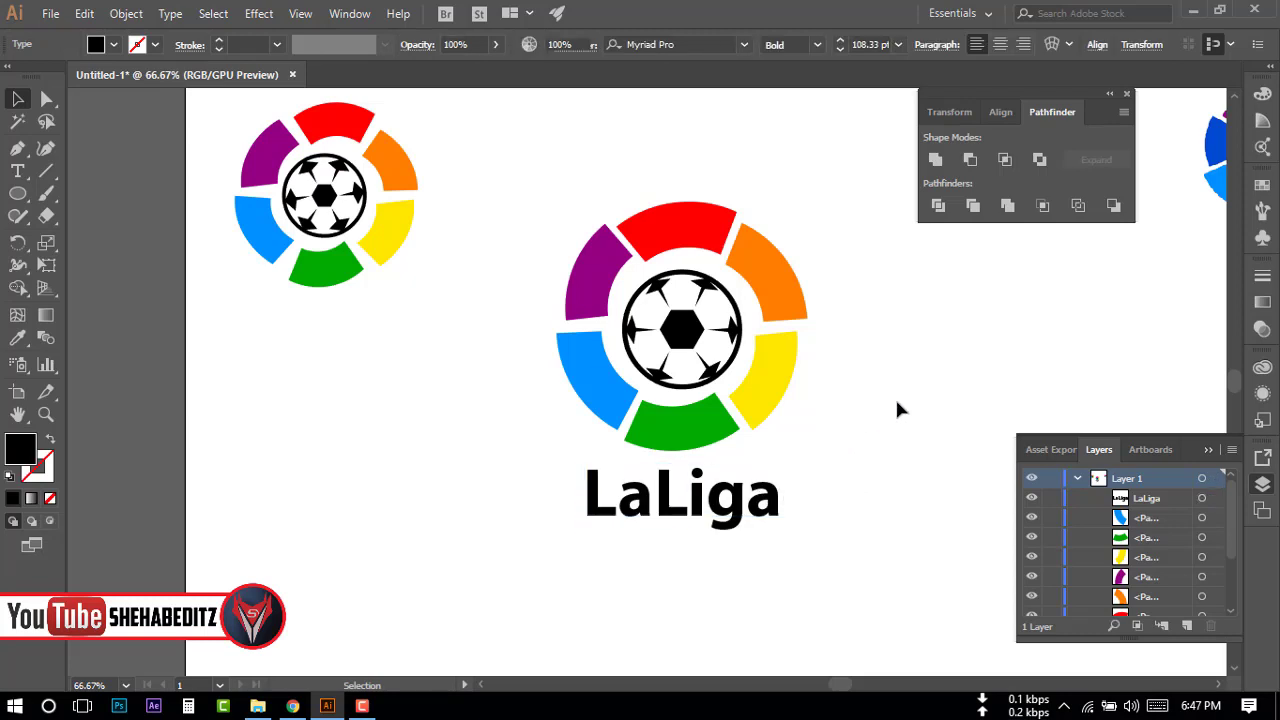
click(1127, 95)
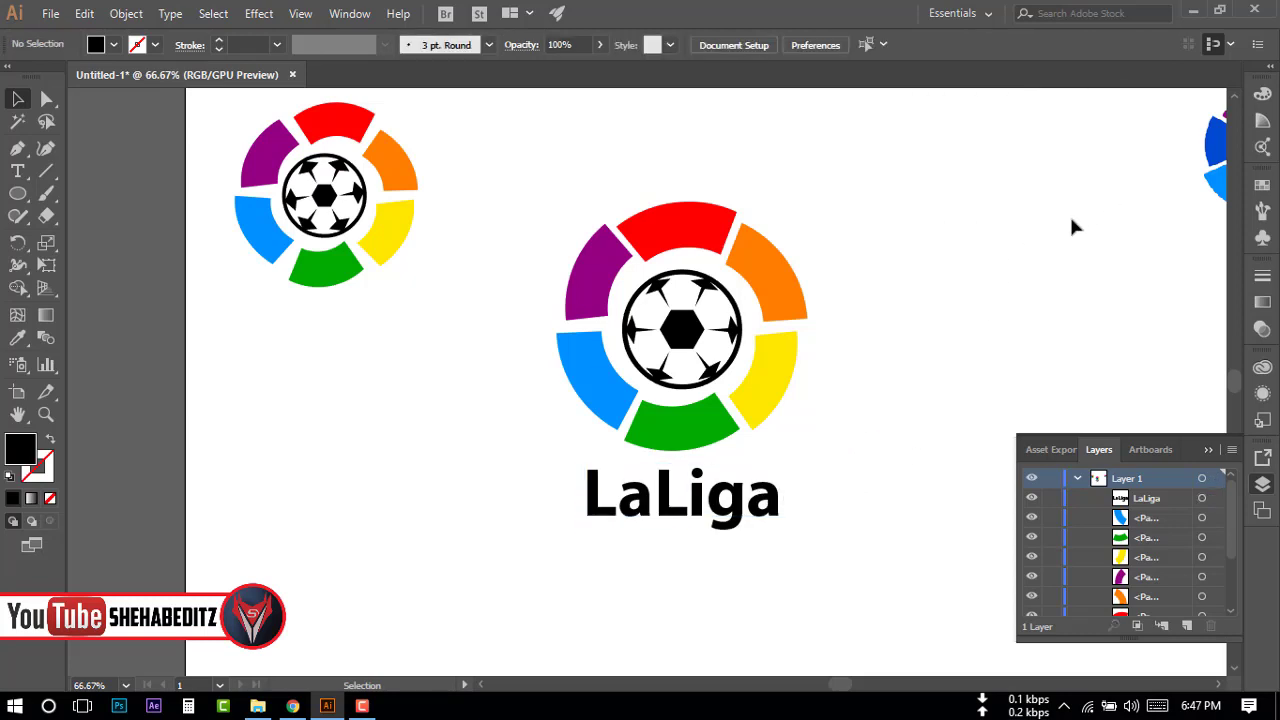
key(ctrl+0)
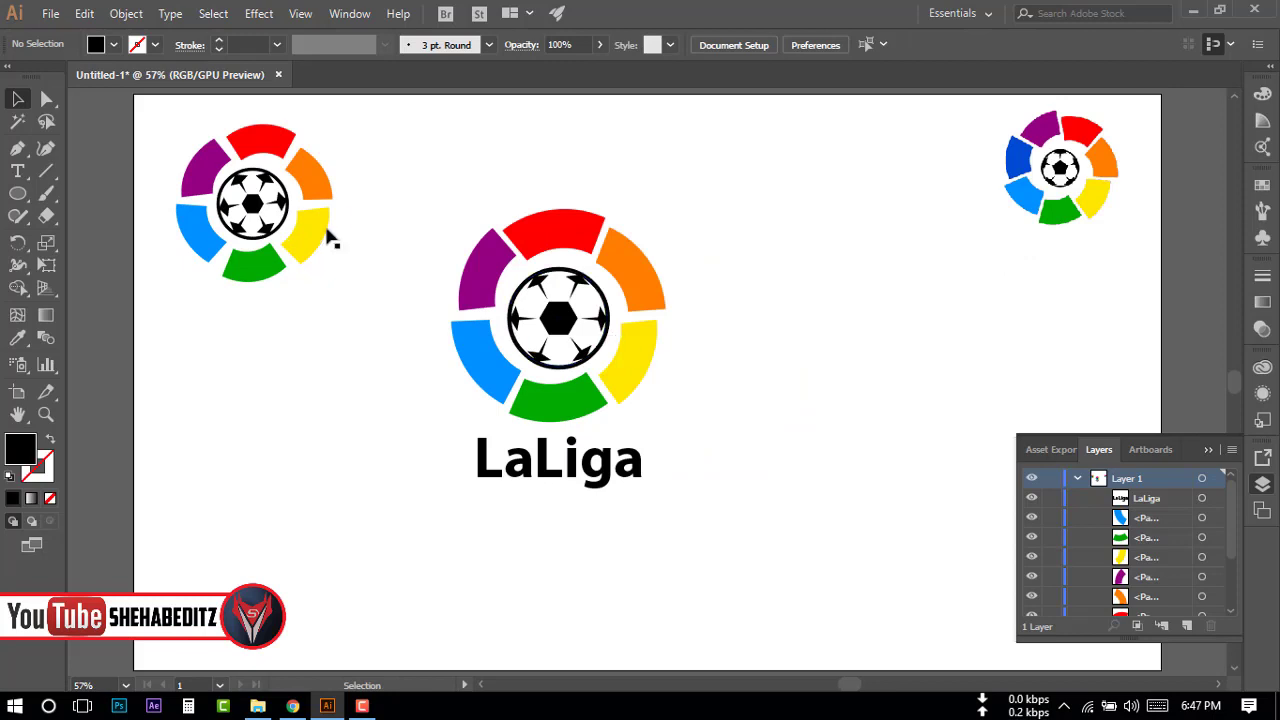
Delete the two small reference logos at the top left and top right.
click(329, 237)
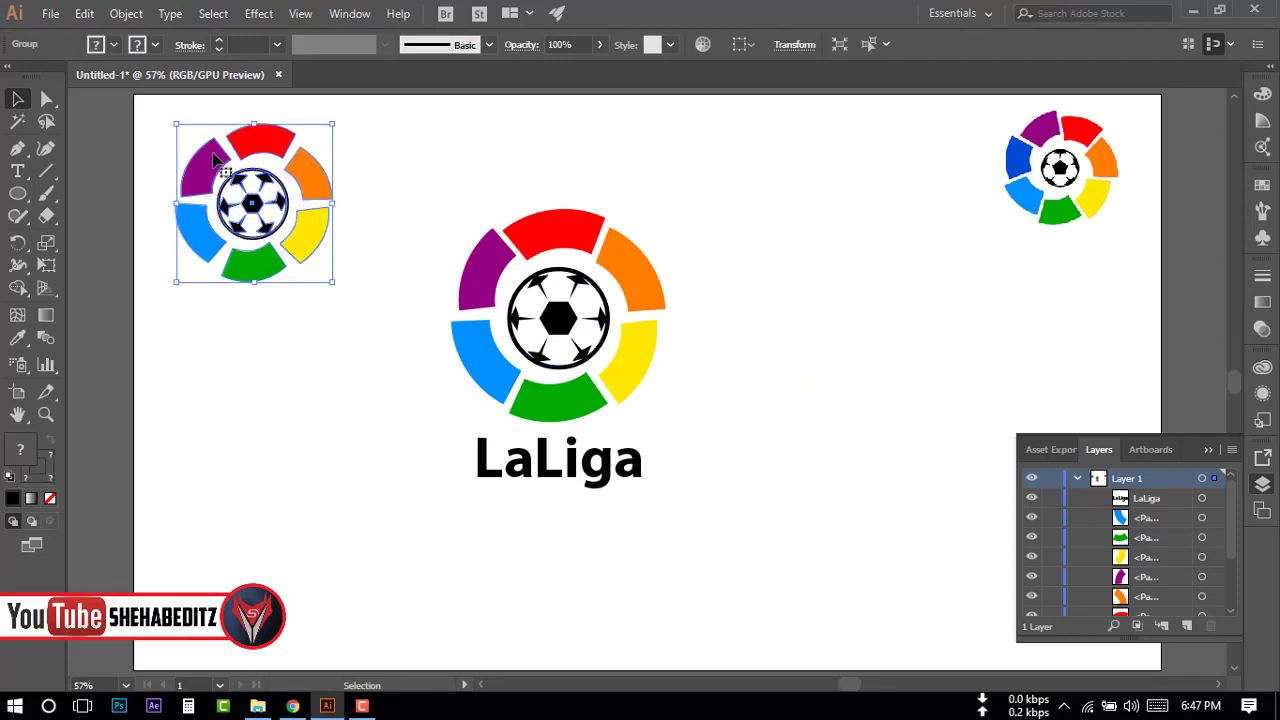
drag(245, 212, 286, 194)
key(Delete)
click(1058, 145)
key(Delete)
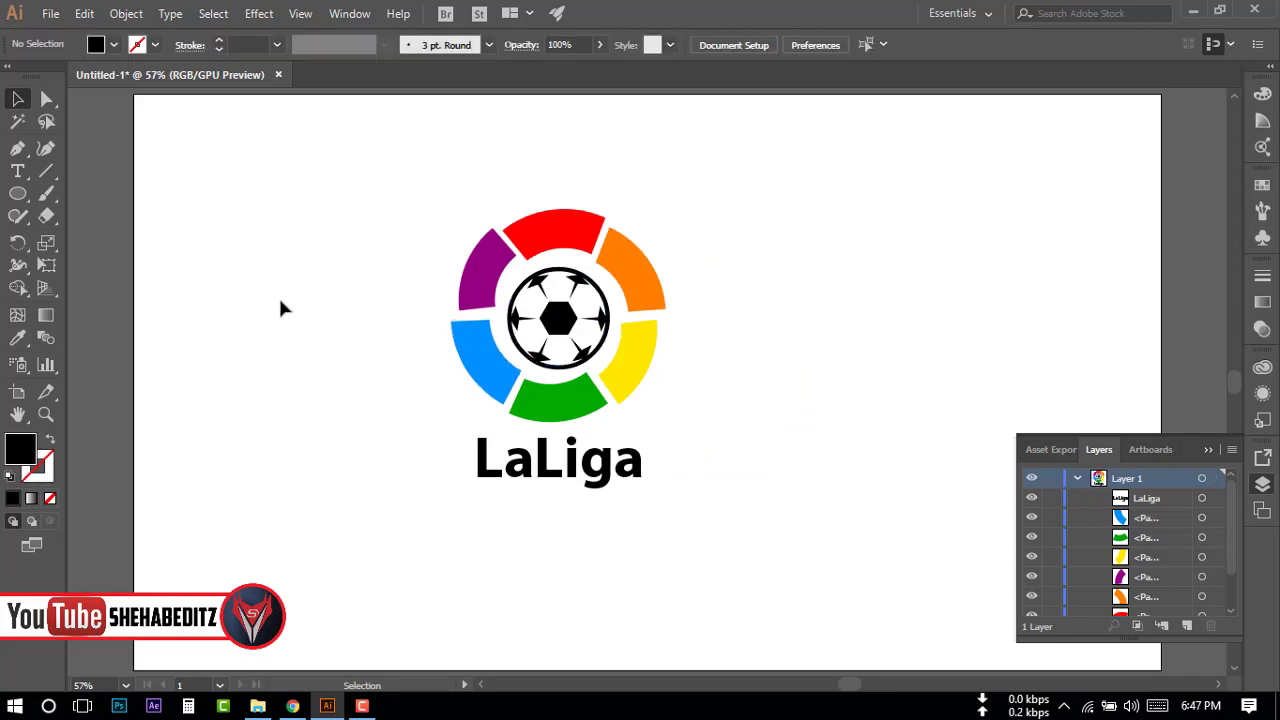
Shift the whole logo right toward the artboard centre, trying and undoing the alignment buttons.
key(ctrl+a)
drag(651, 366, 727, 362)
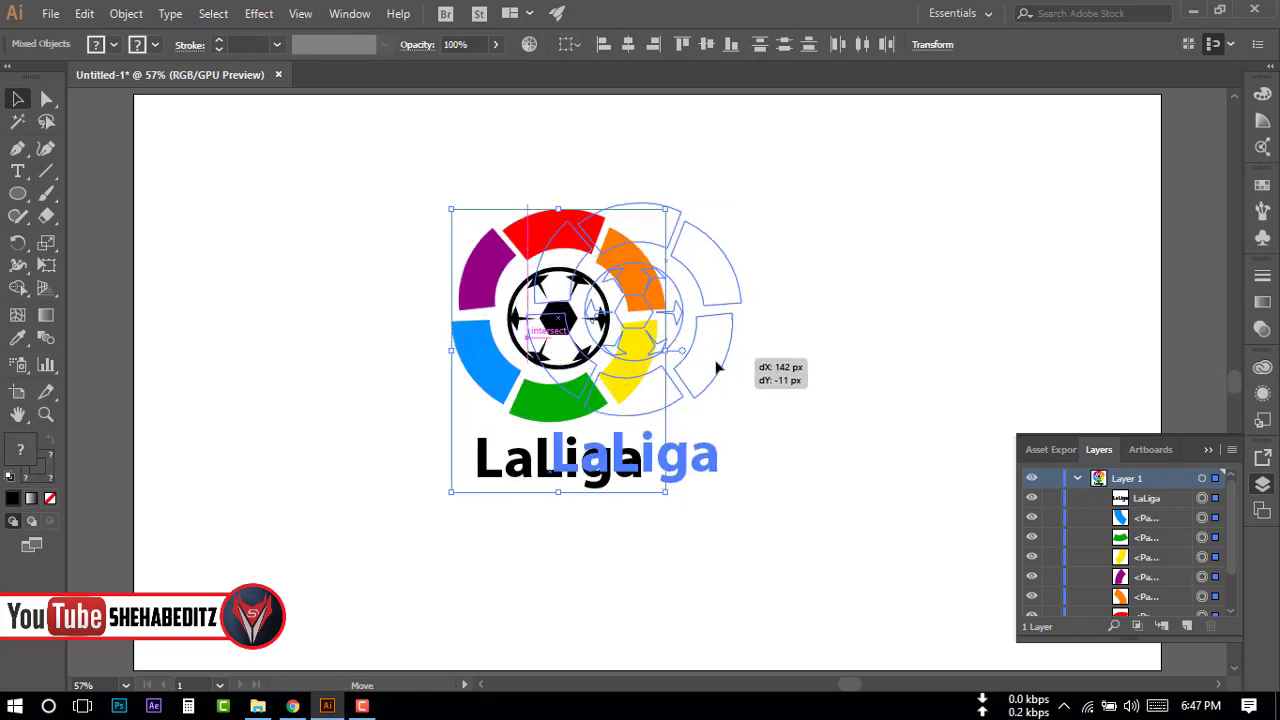
click(900, 401)
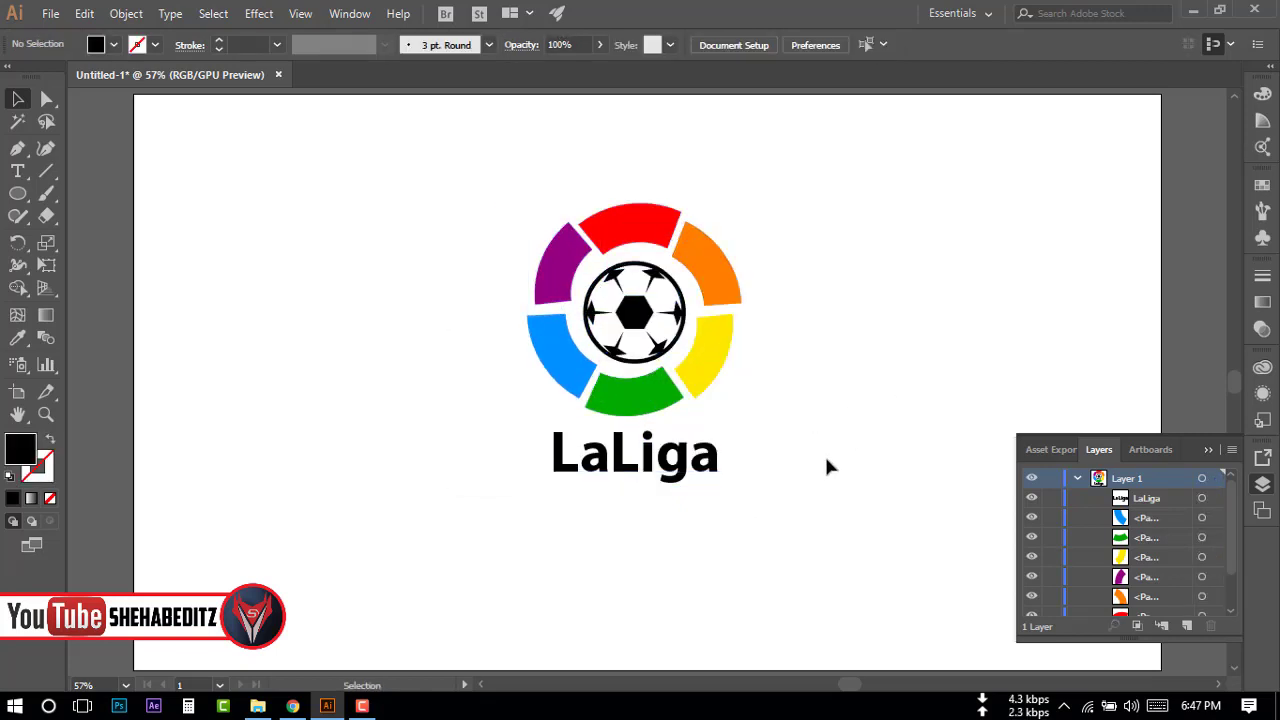
drag(716, 386, 720, 386)
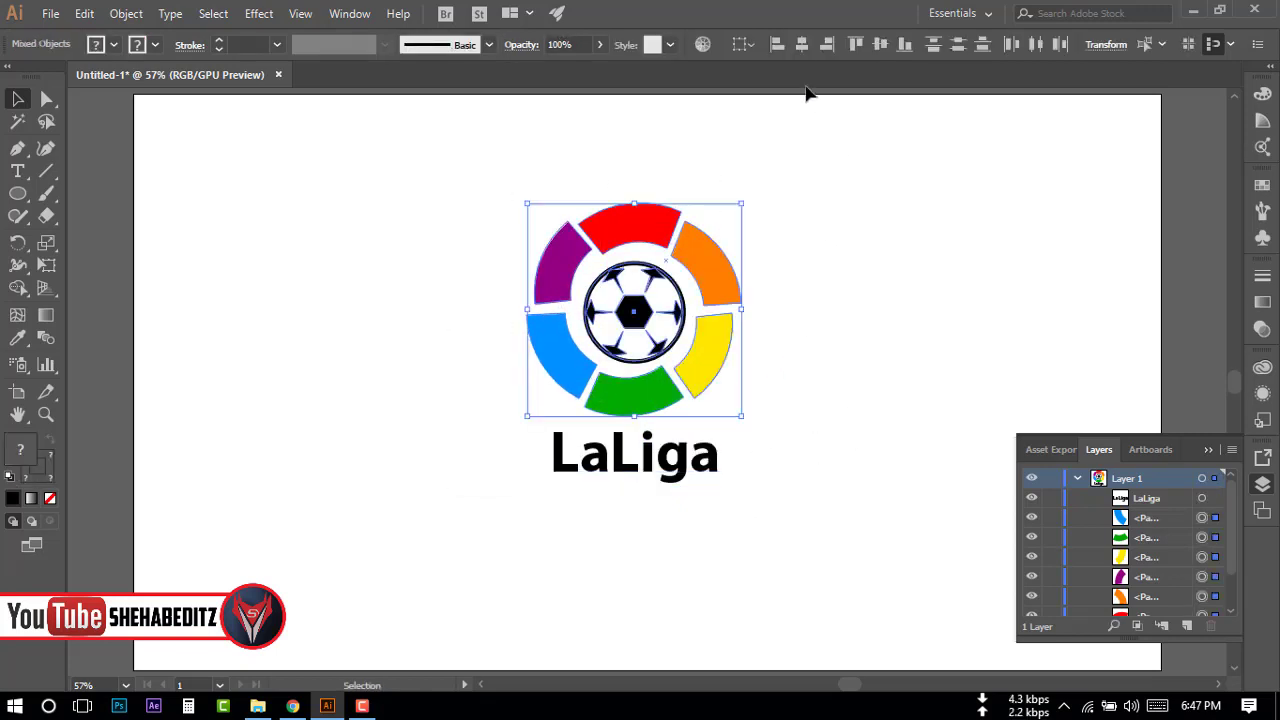
click(799, 46)
key(ctrl+z)
click(879, 46)
key(ctrl+z)
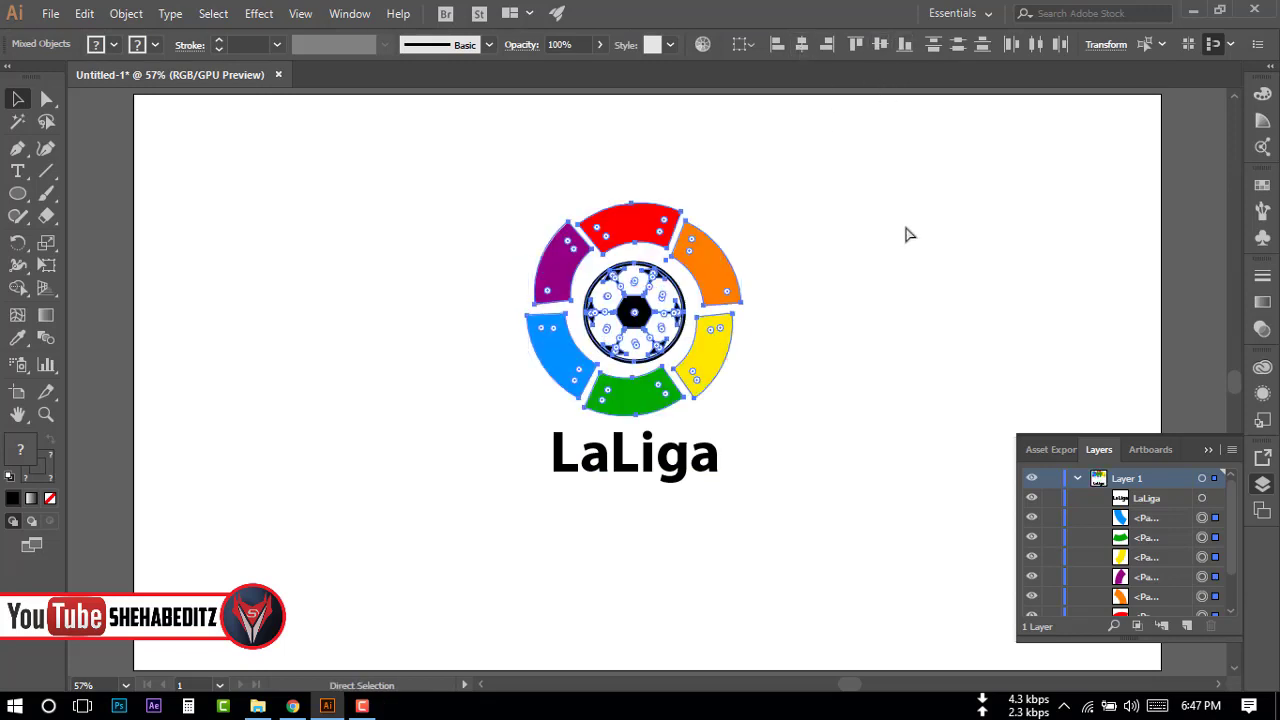
click(840, 296)
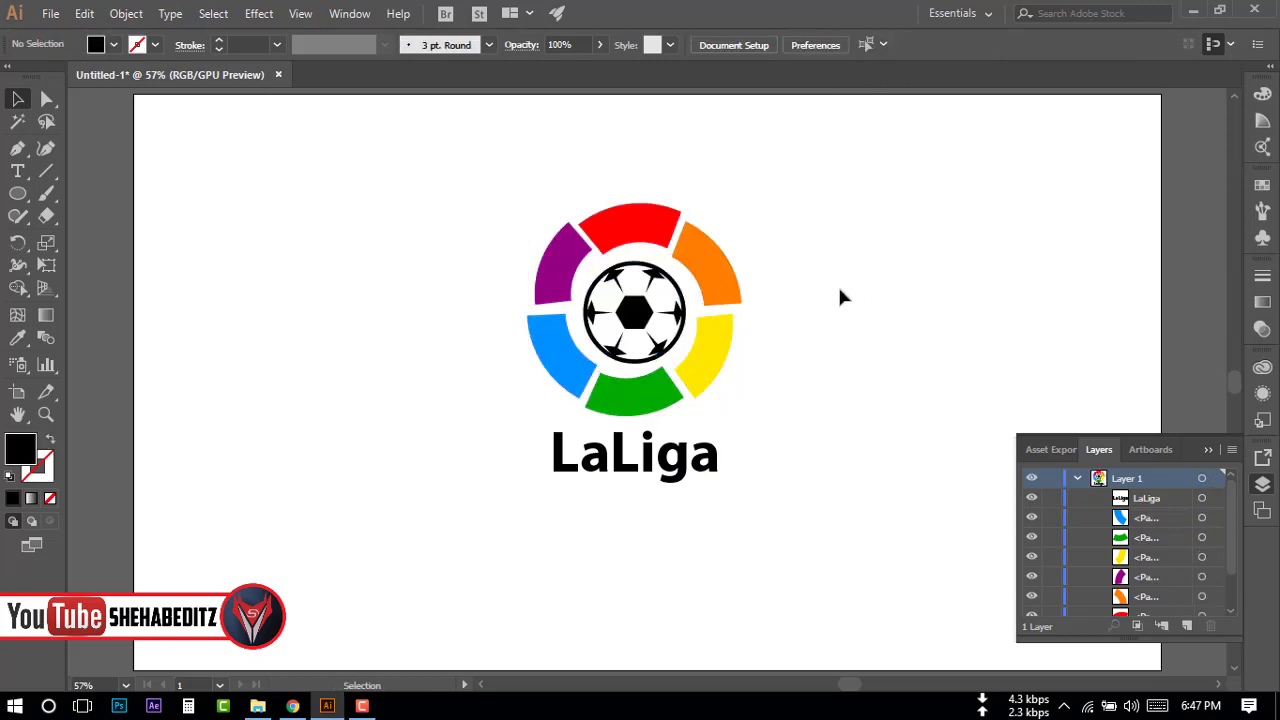
click(596, 476)
Group the emblem's ring and ball pieces into one object.
drag(508, 177, 736, 381)
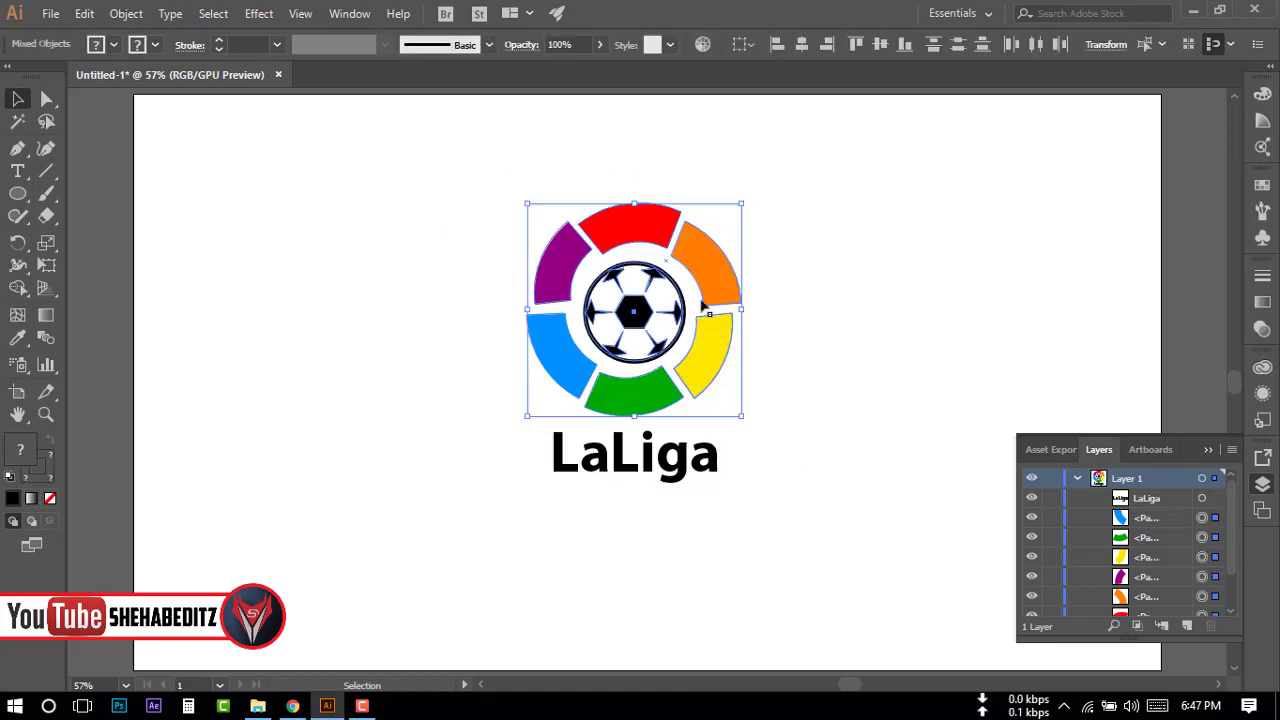
right_click(706, 270)
click(740, 384)
click(842, 345)
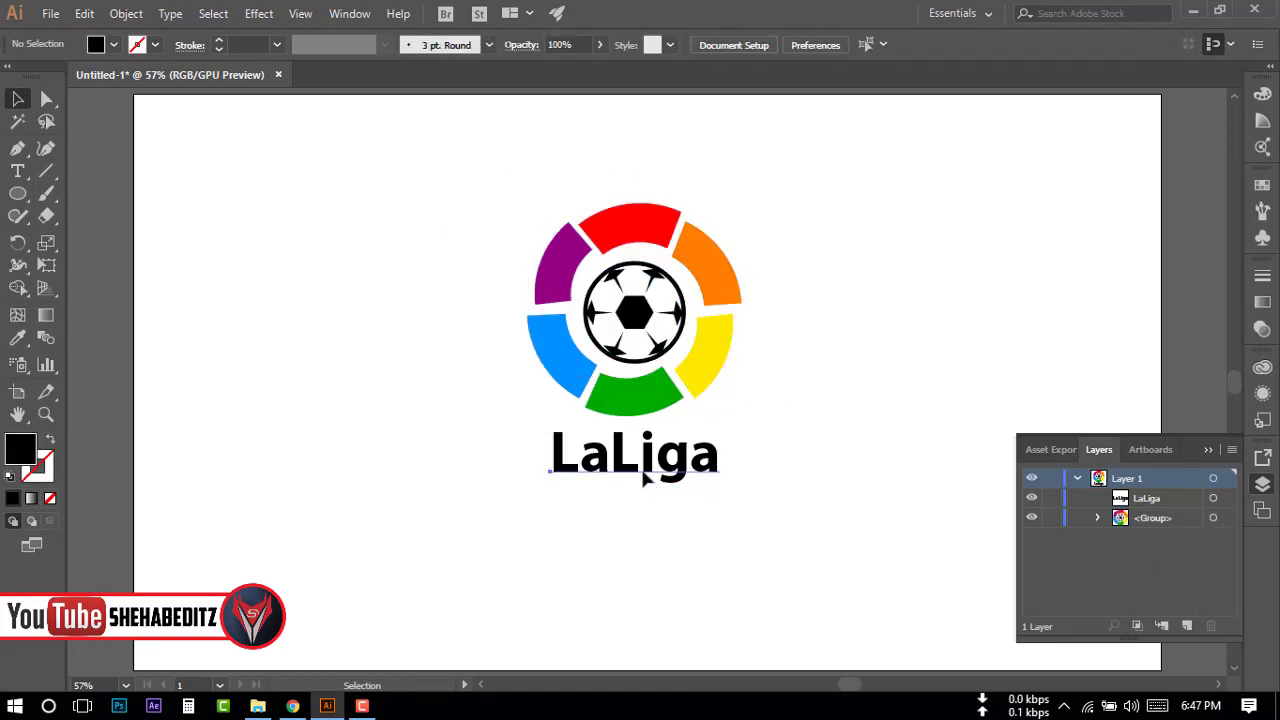
Nudge the LaLiga text slightly right so it is centred under the emblem.
click(640, 455)
drag(492, 196, 737, 529)
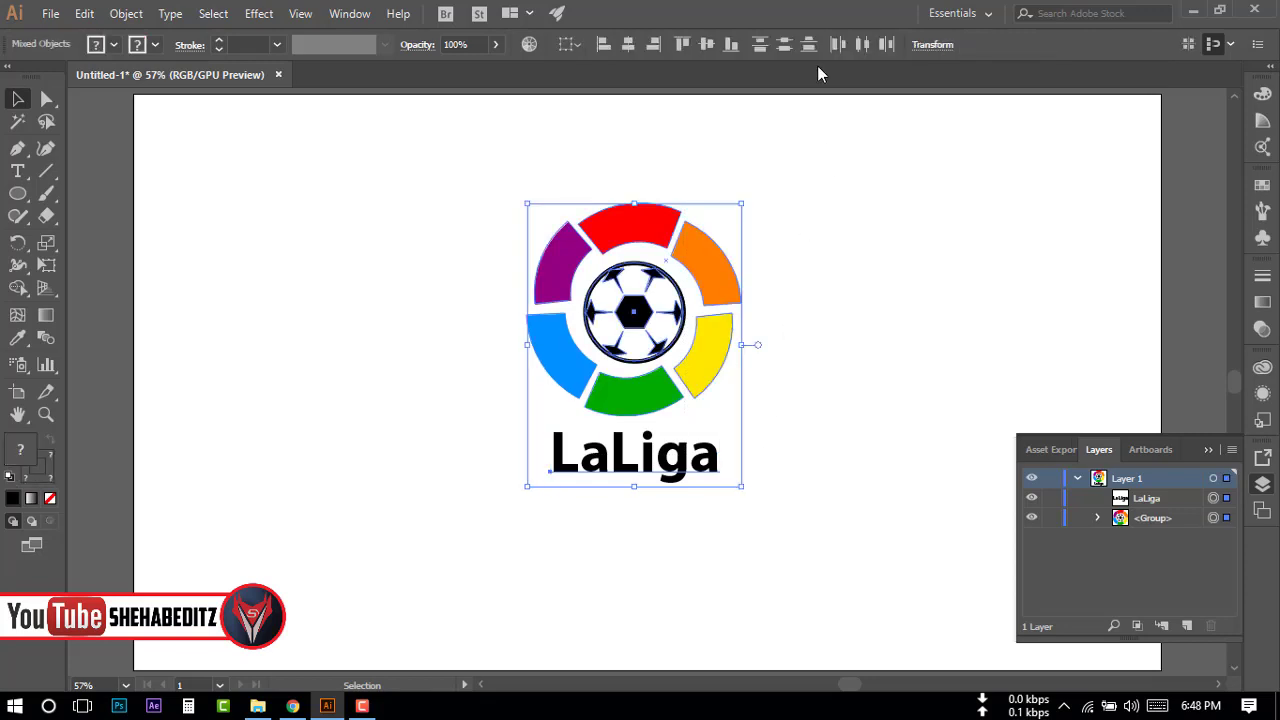
click(810, 270)
click(676, 468)
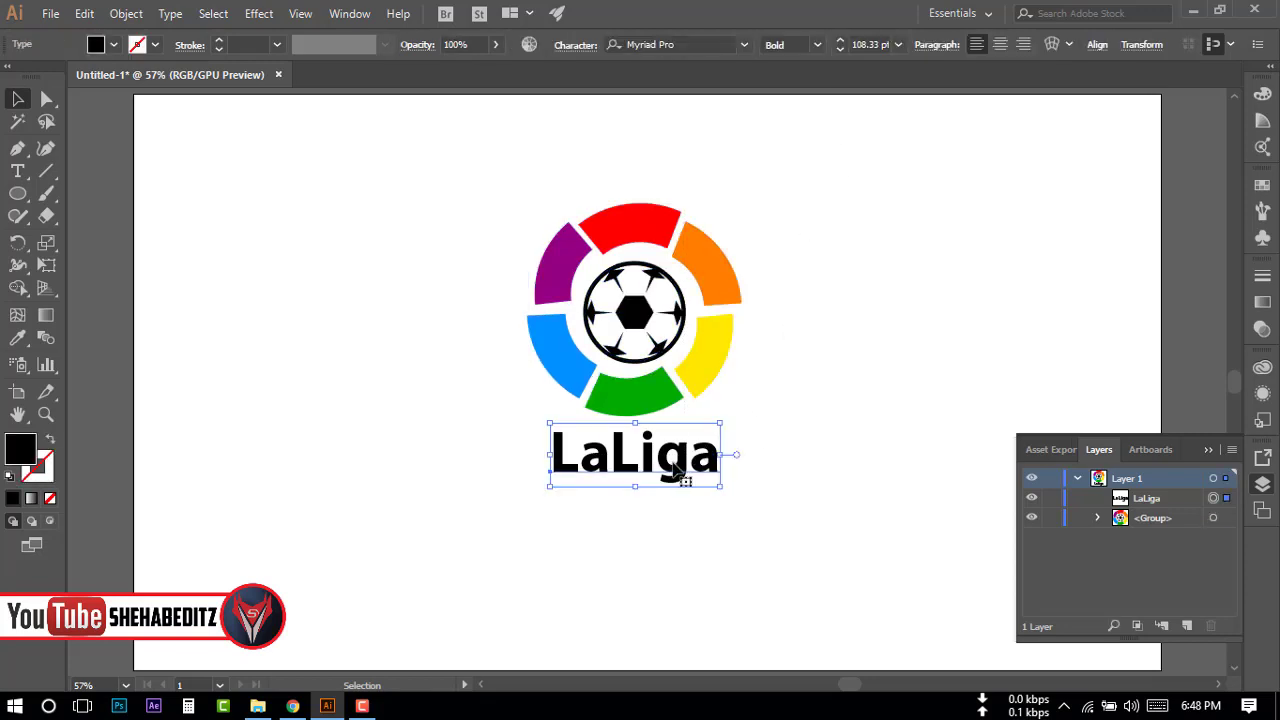
drag(678, 466, 683, 467)
click(489, 466)
drag(18, 193, 100, 191)
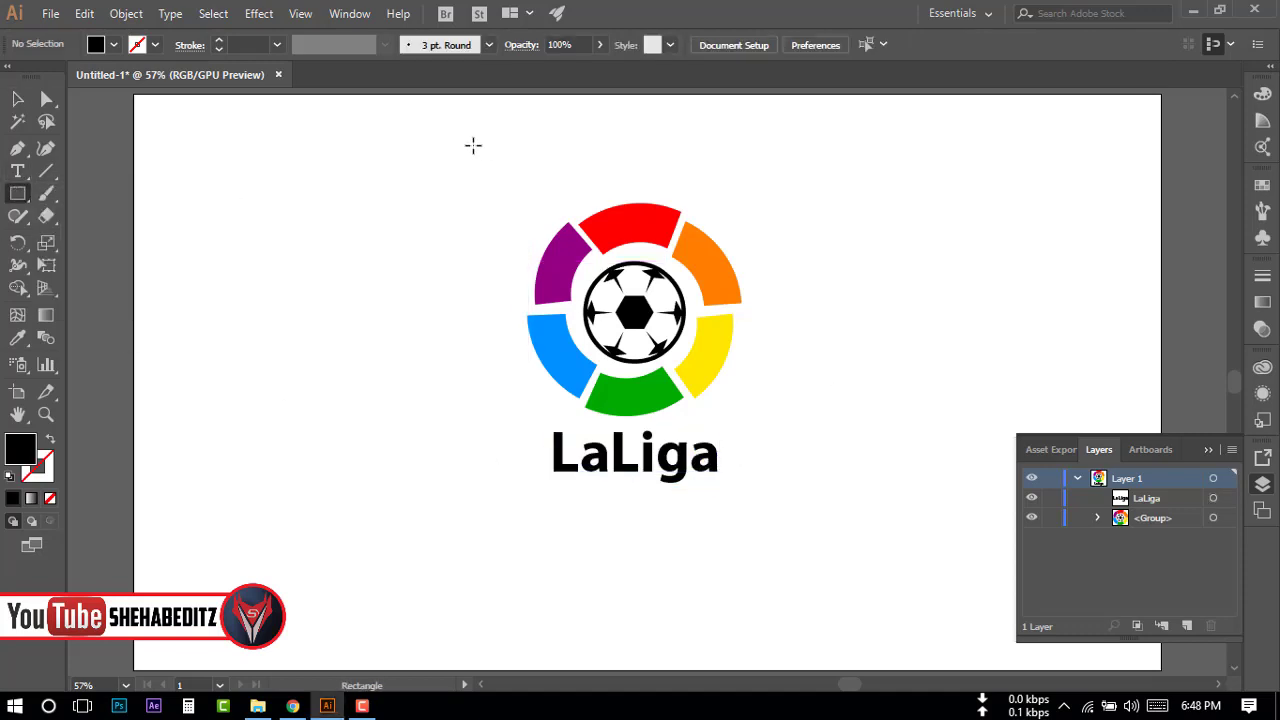
Draw a rectangle covering the logo and fill it with dark brown #262020.
drag(432, 137, 845, 580)
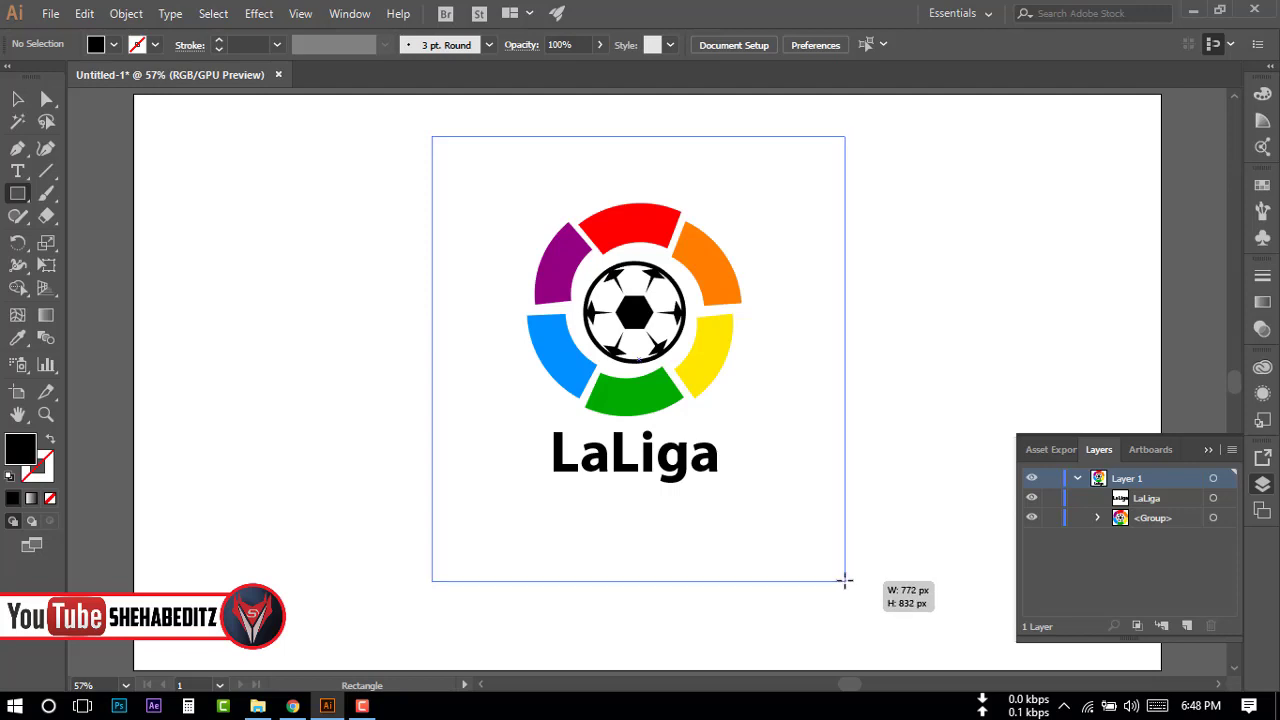
drag(845, 580, 842, 567)
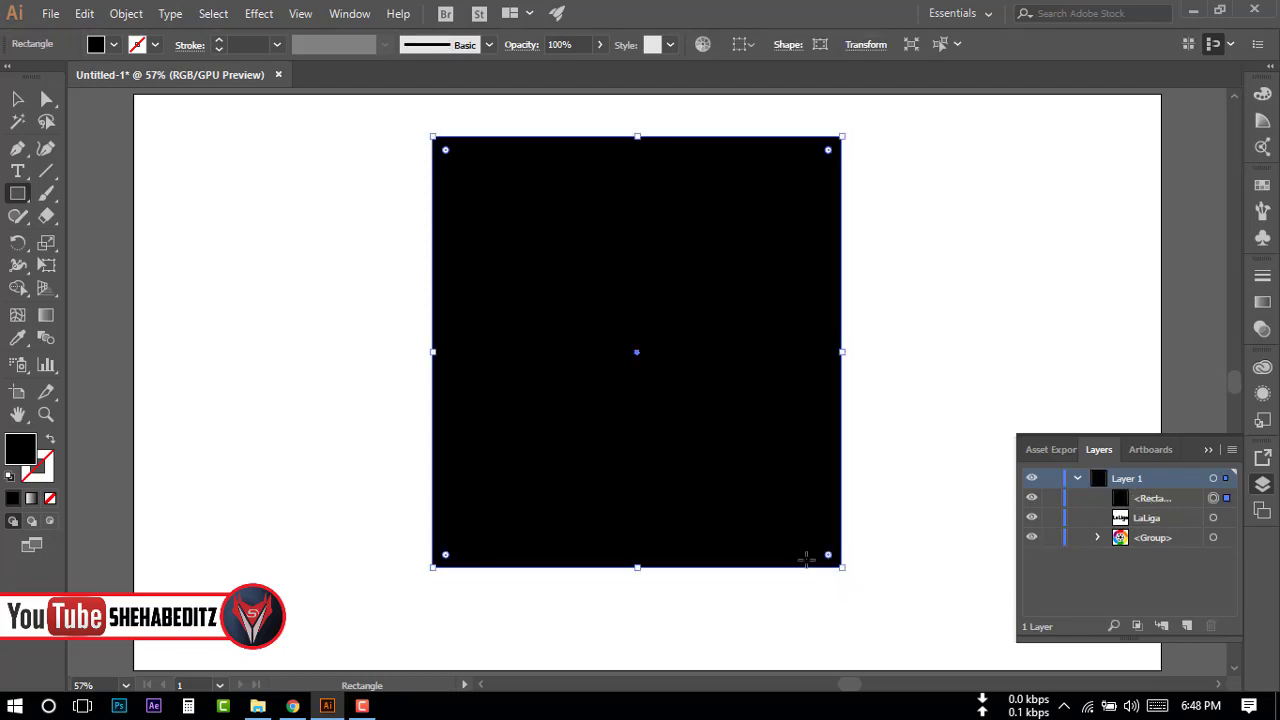
click(112, 46)
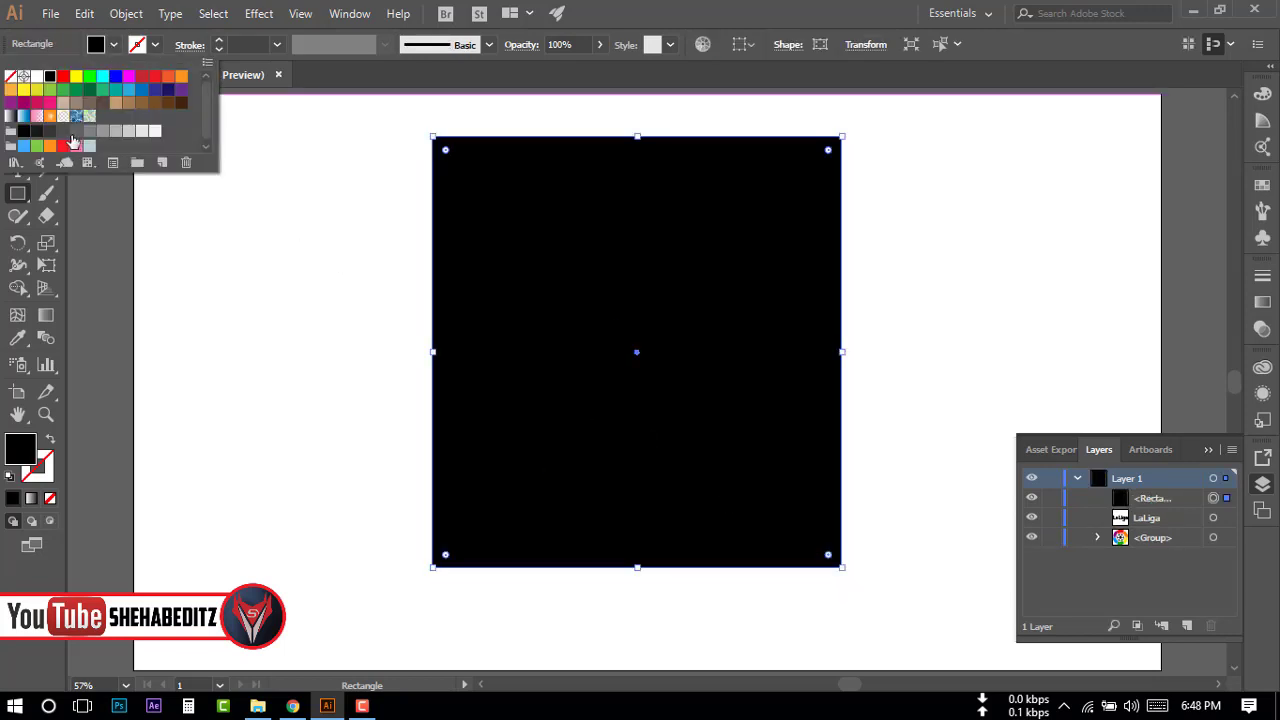
click(37, 133)
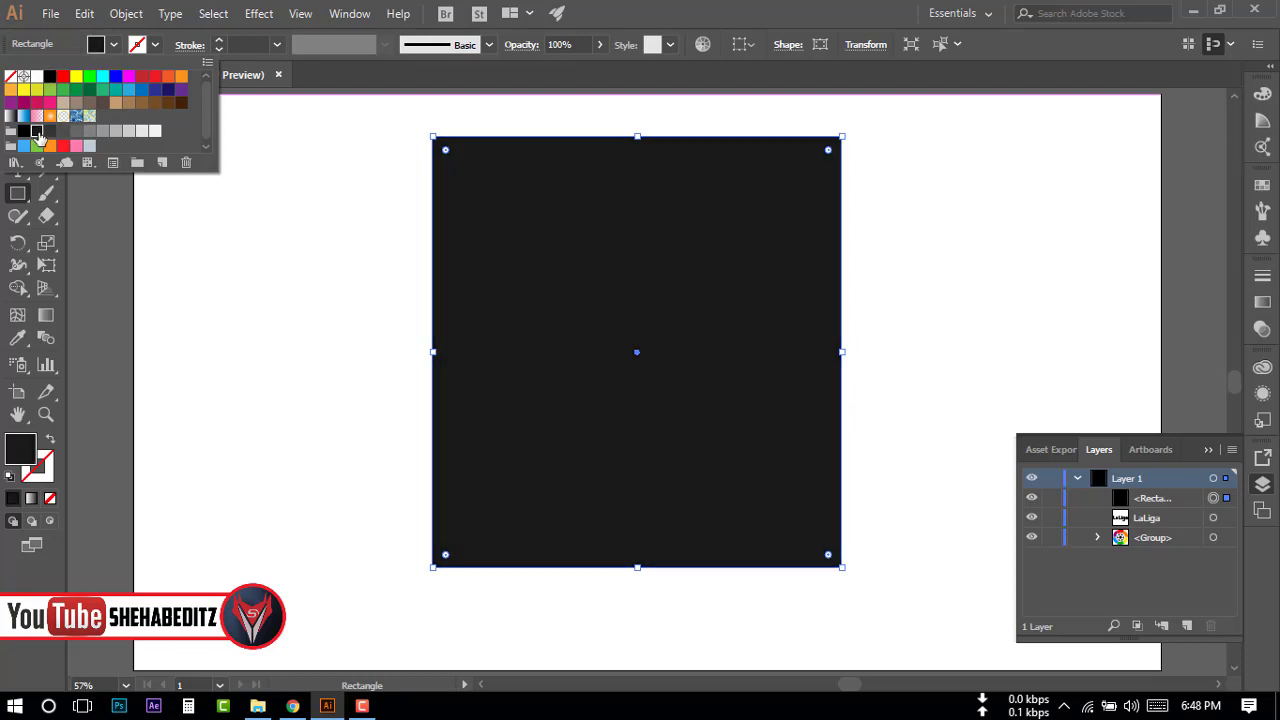
double_click(30, 453)
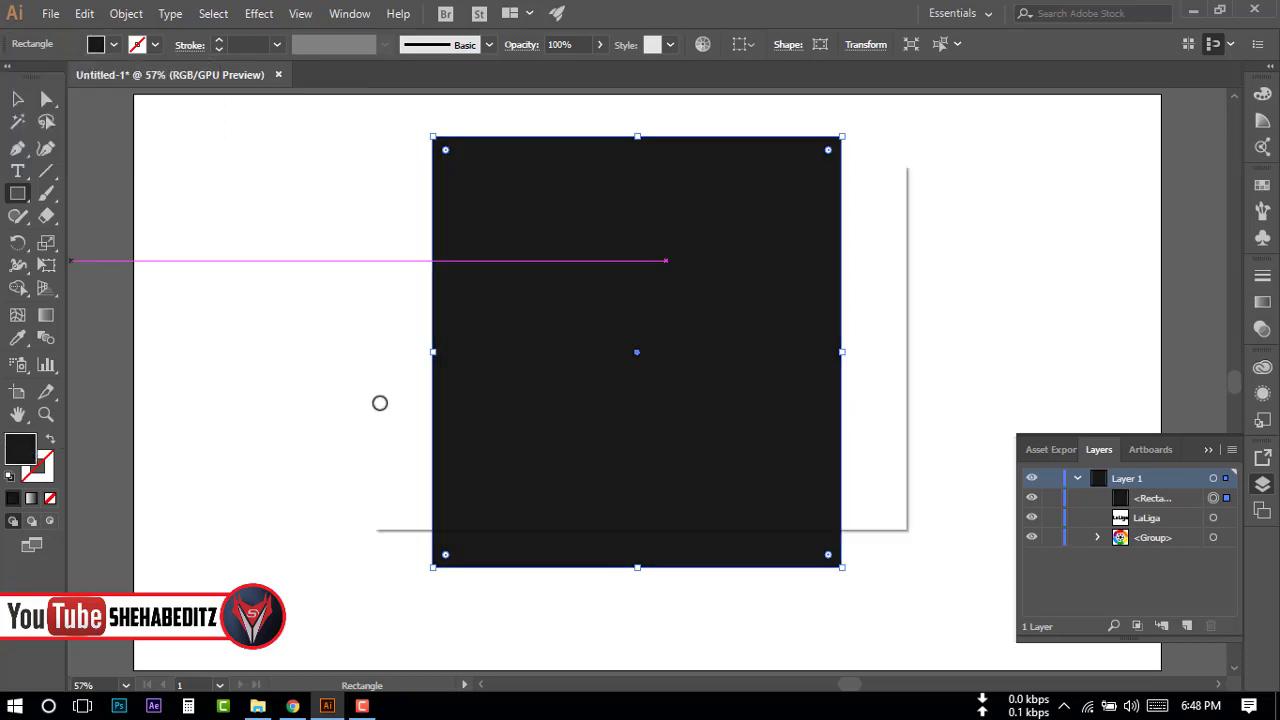
click(439, 420)
drag(439, 420, 429, 429)
click(837, 234)
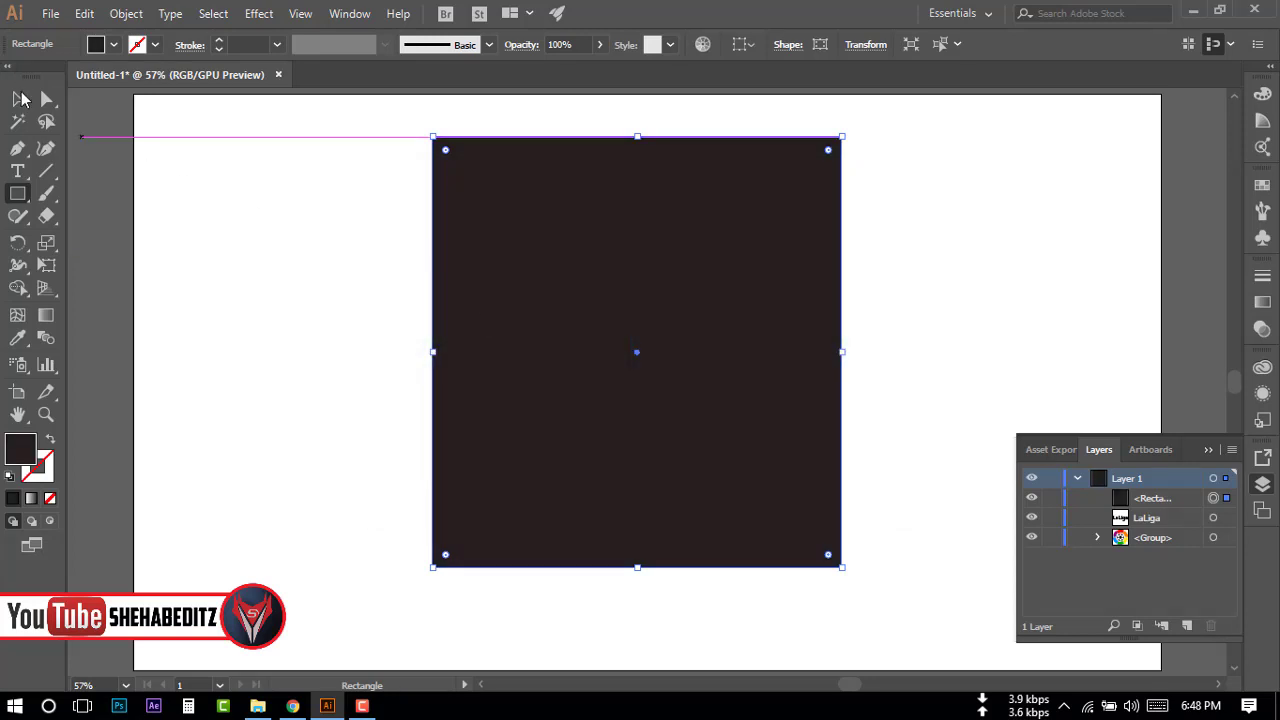
Send the dark rectangle to the back, behind the logo.
key(v)
right_click(493, 251)
mouse_move(549, 543)
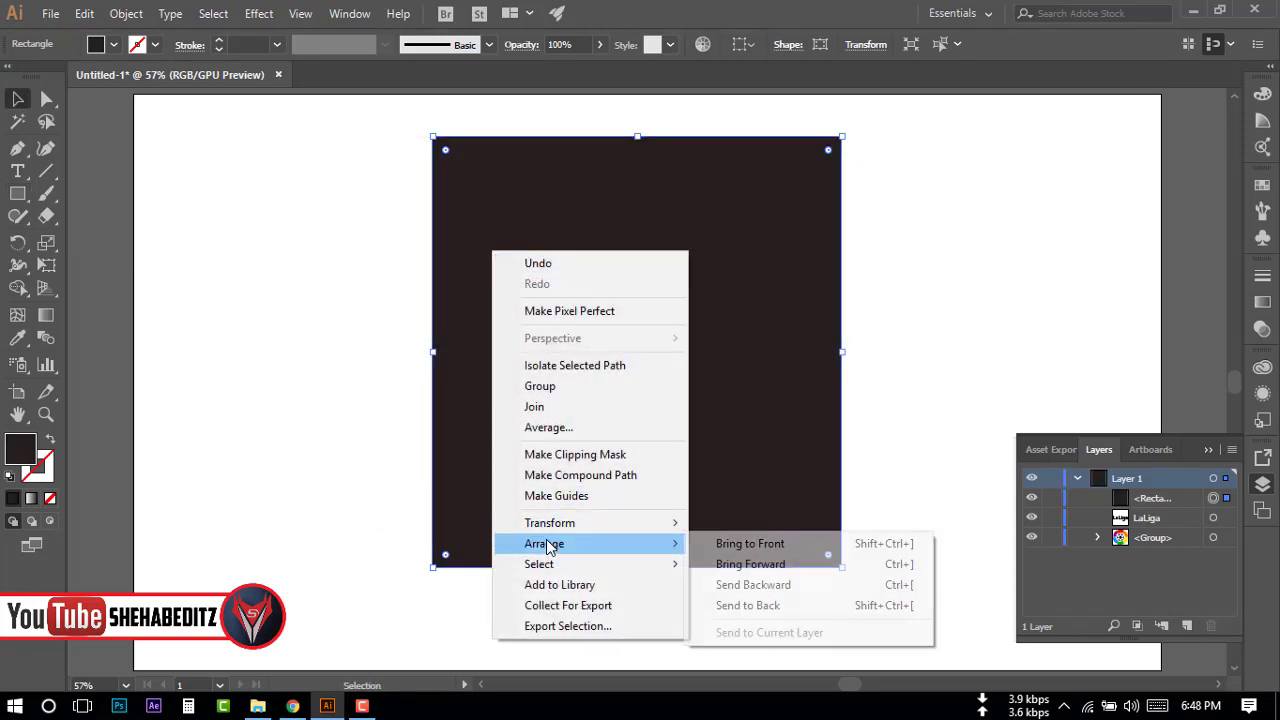
click(745, 605)
Ungroup the logo, then ungroup the soccer ball into its separate parts.
click(309, 340)
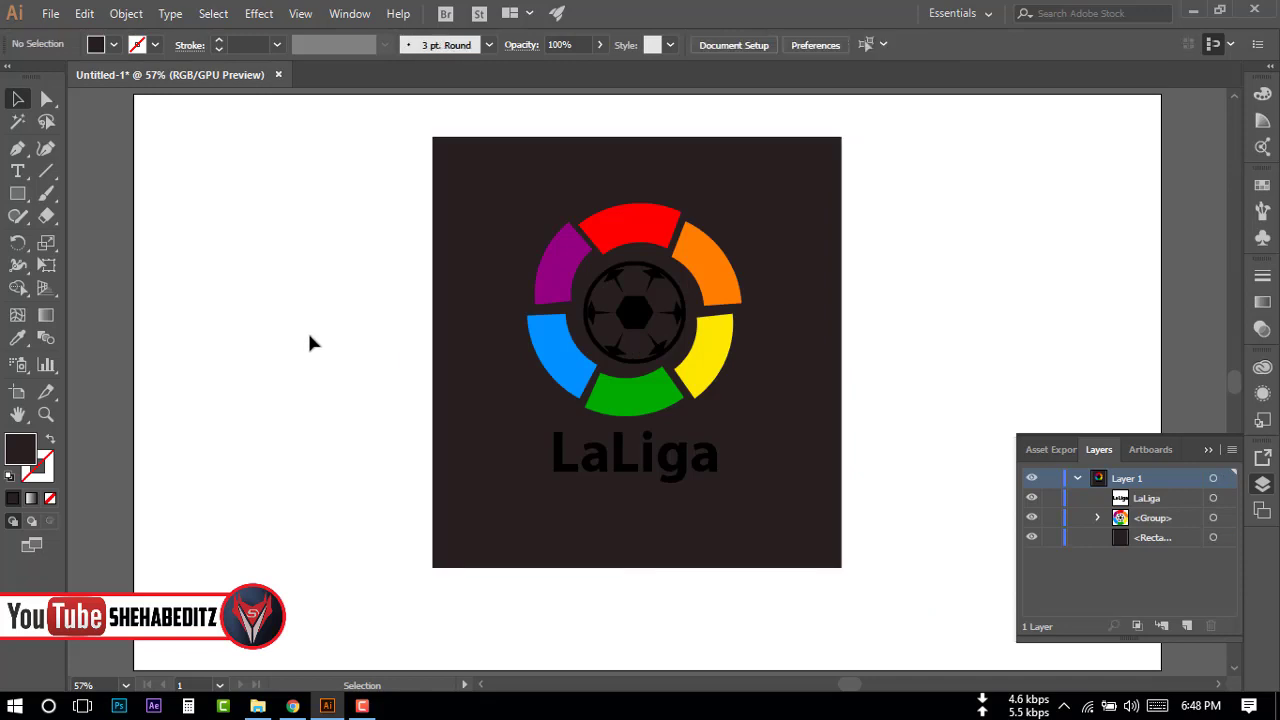
right_click(608, 340)
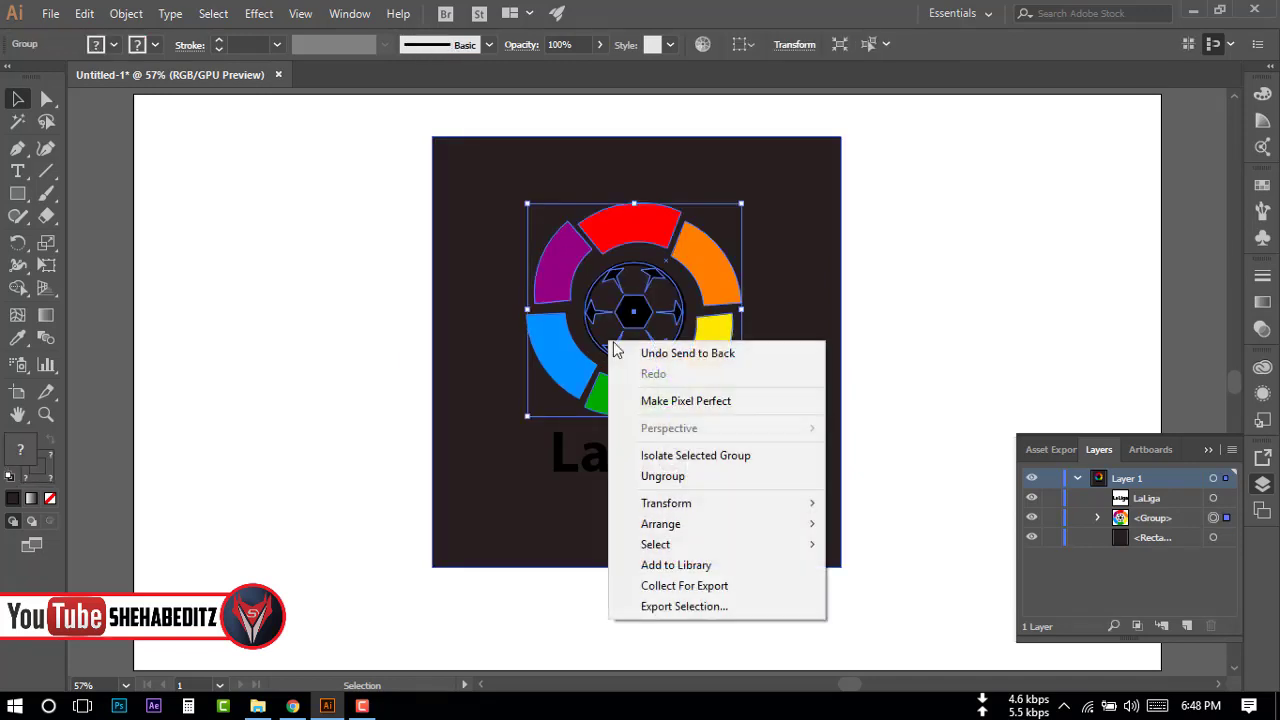
click(677, 477)
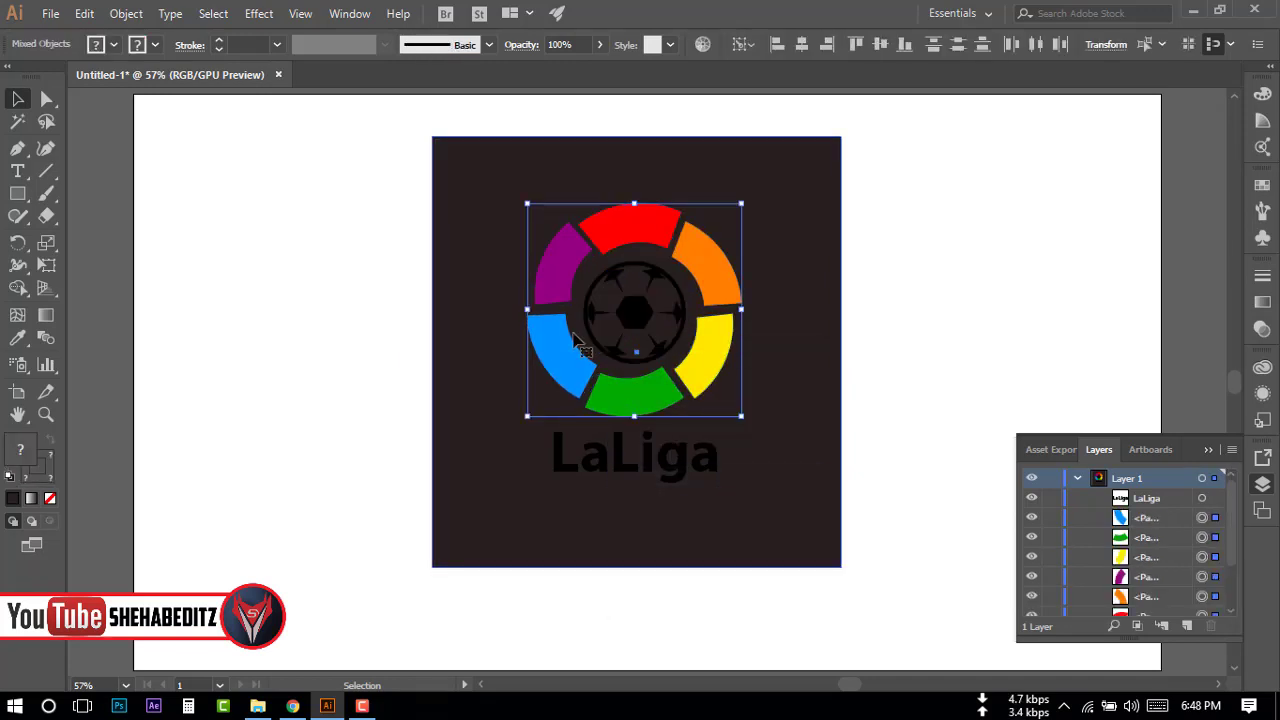
click(596, 338)
right_click(596, 340)
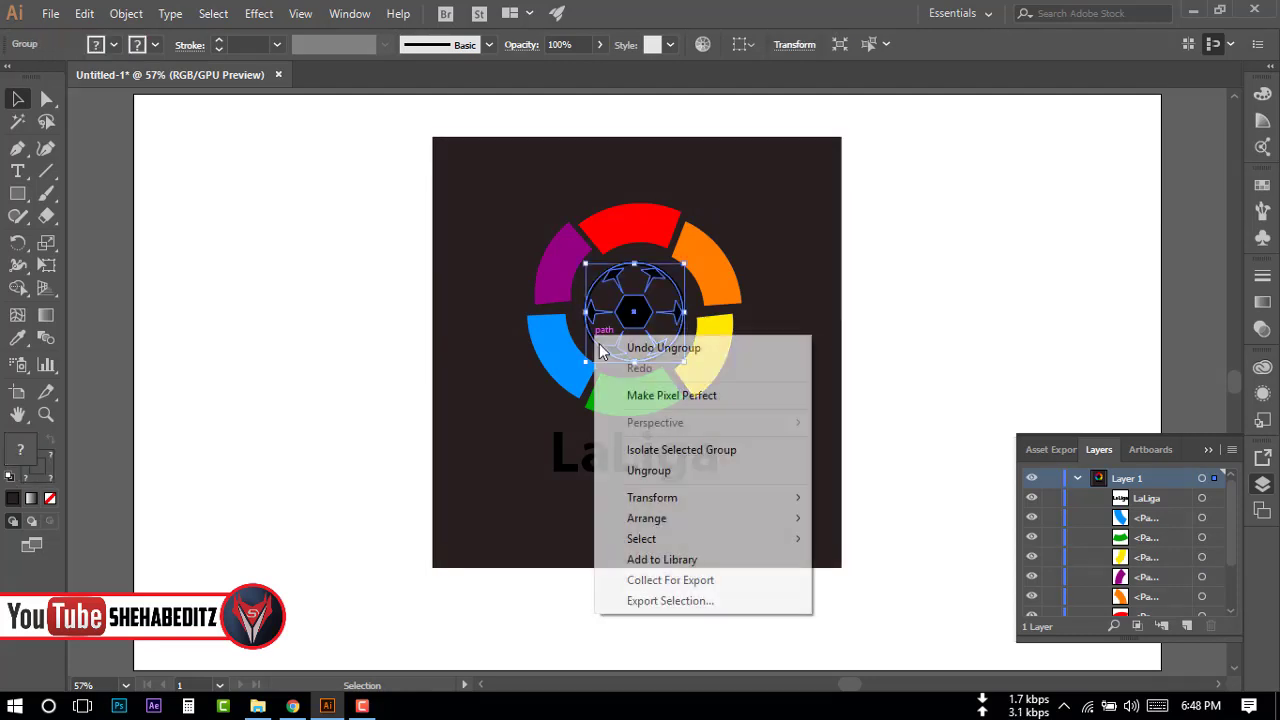
click(659, 471)
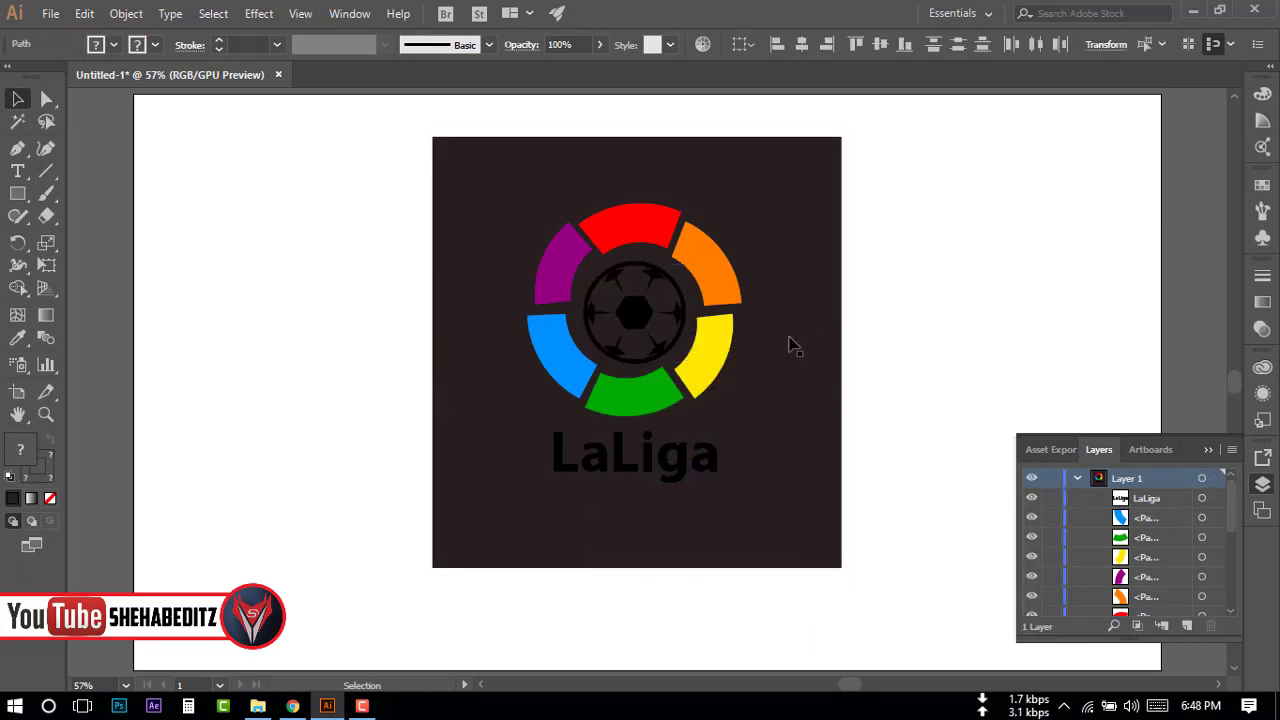
key(ctrl+shift+a)
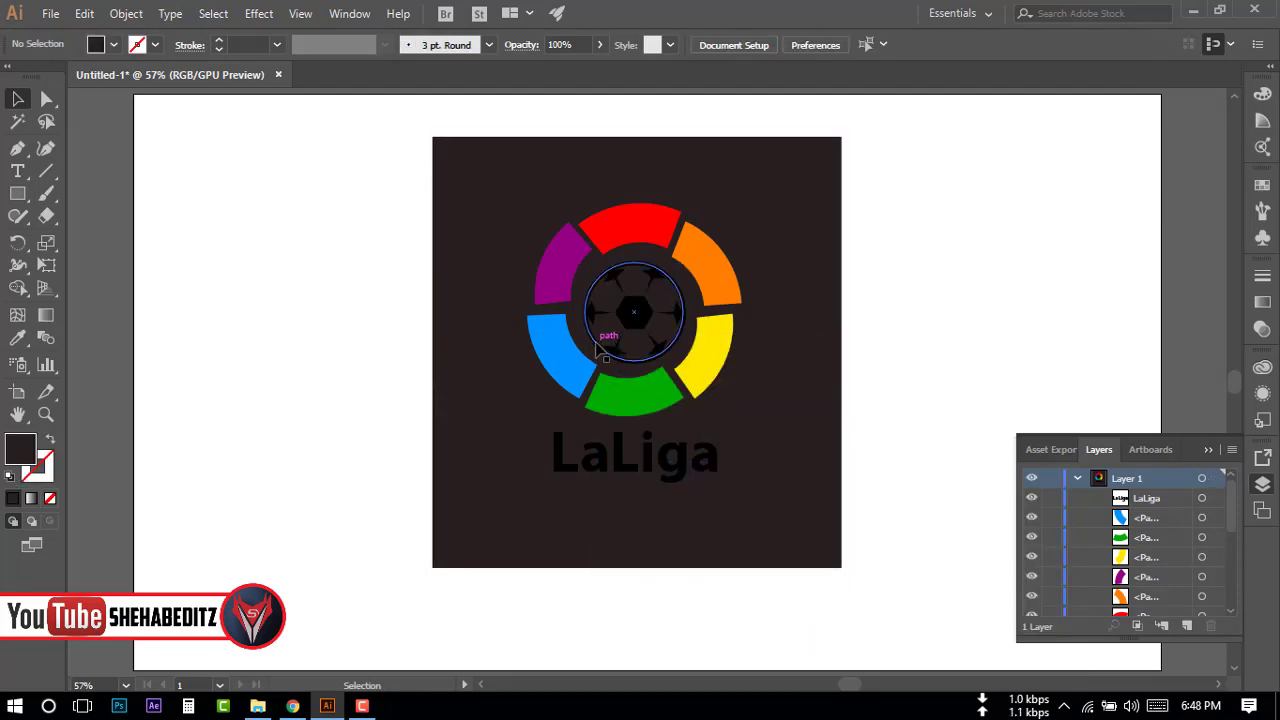
Fill the ball's outer circle and the LaLiga text with white.
click(596, 345)
click(114, 44)
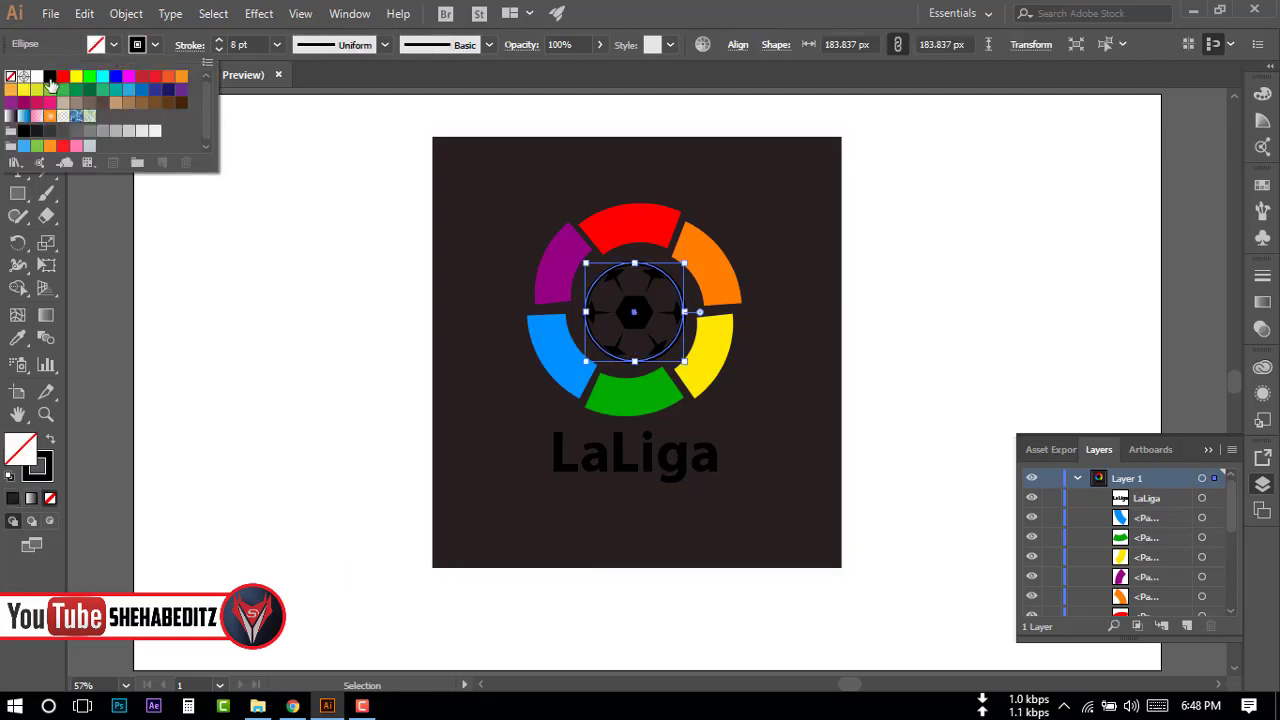
click(36, 77)
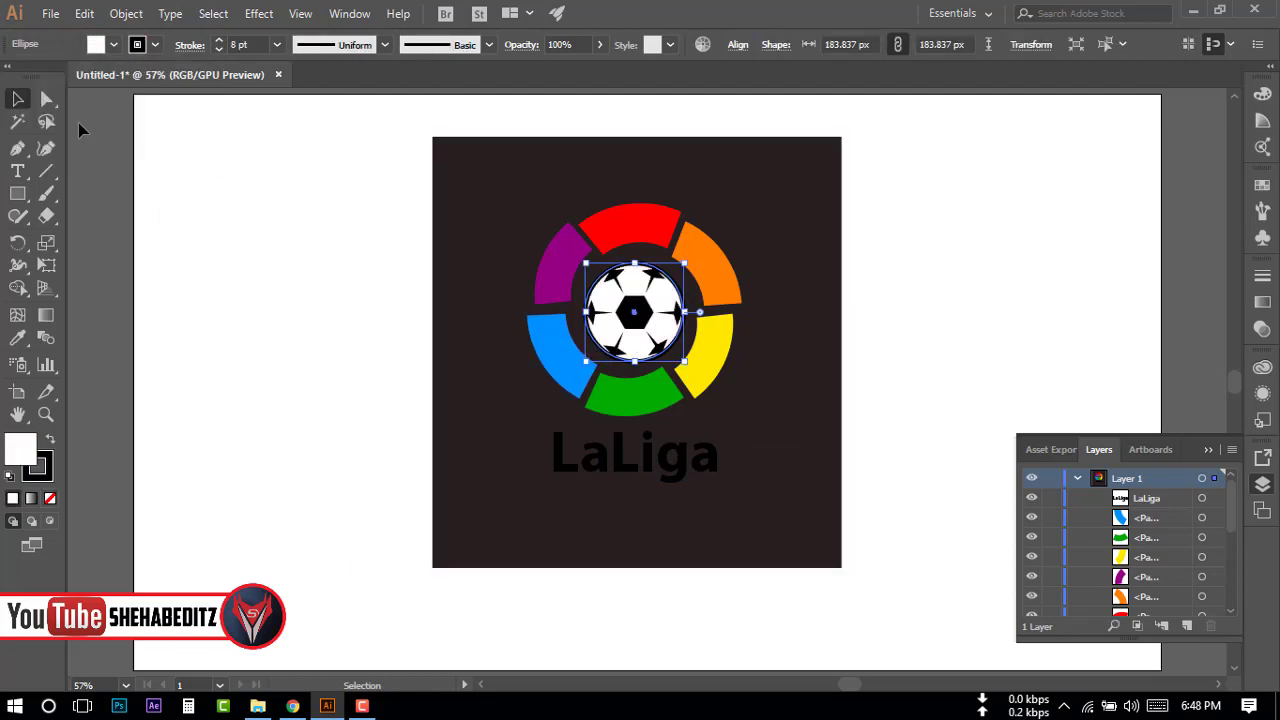
click(260, 200)
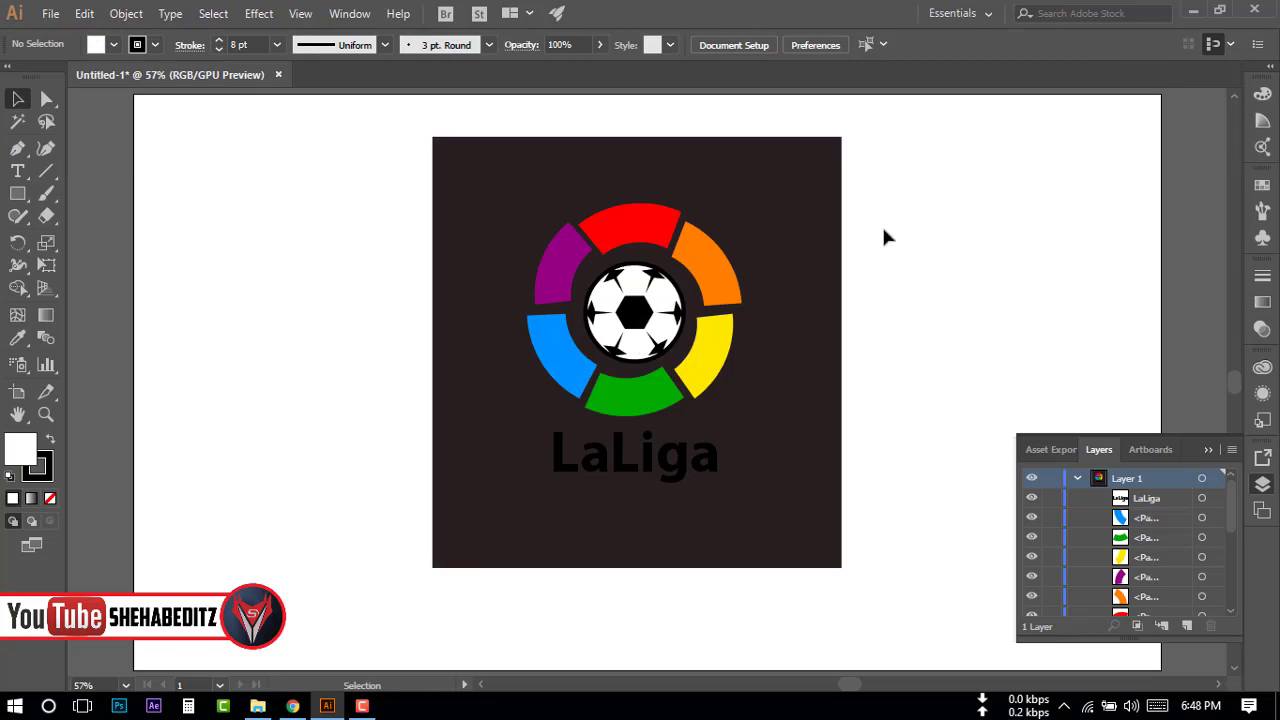
click(615, 477)
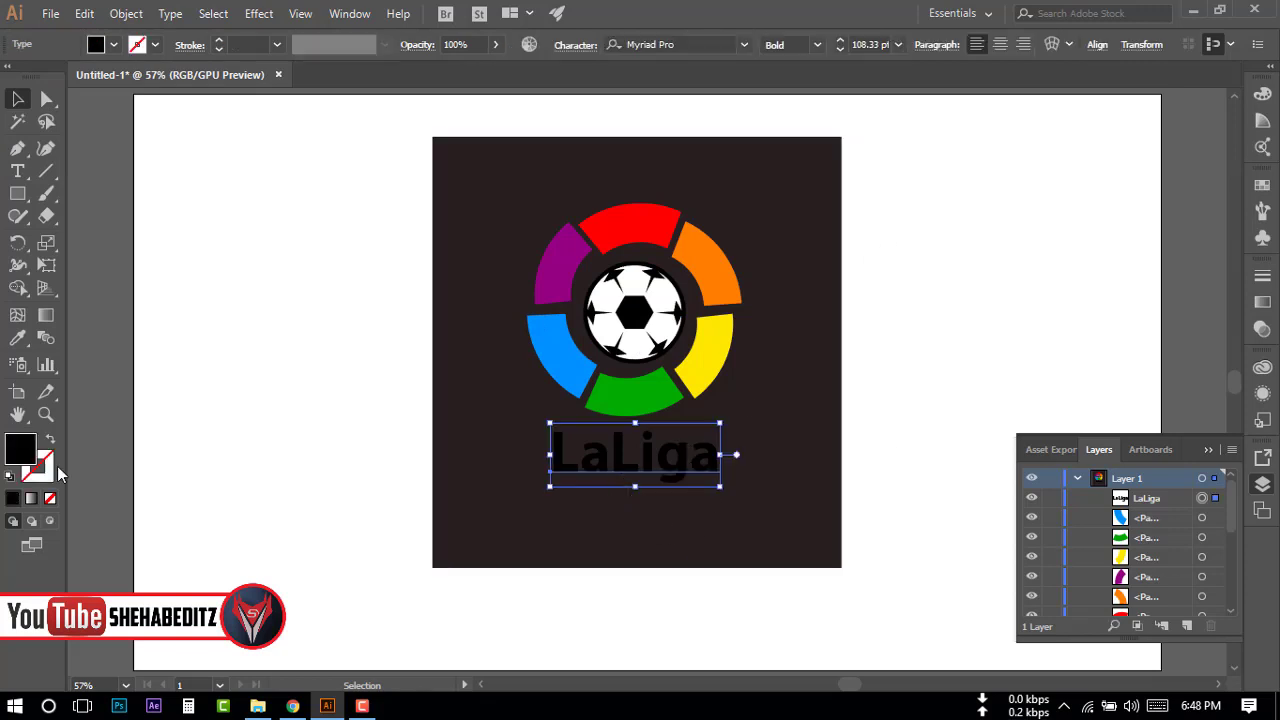
click(110, 47)
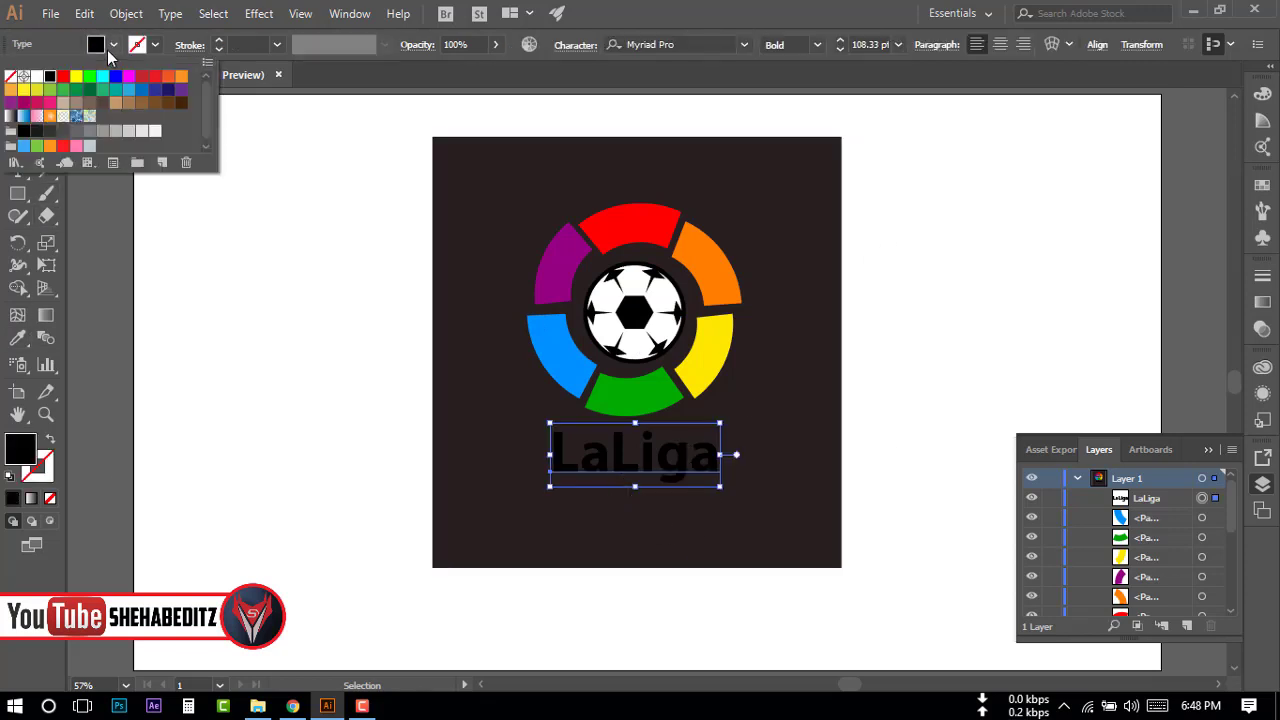
click(40, 74)
click(689, 602)
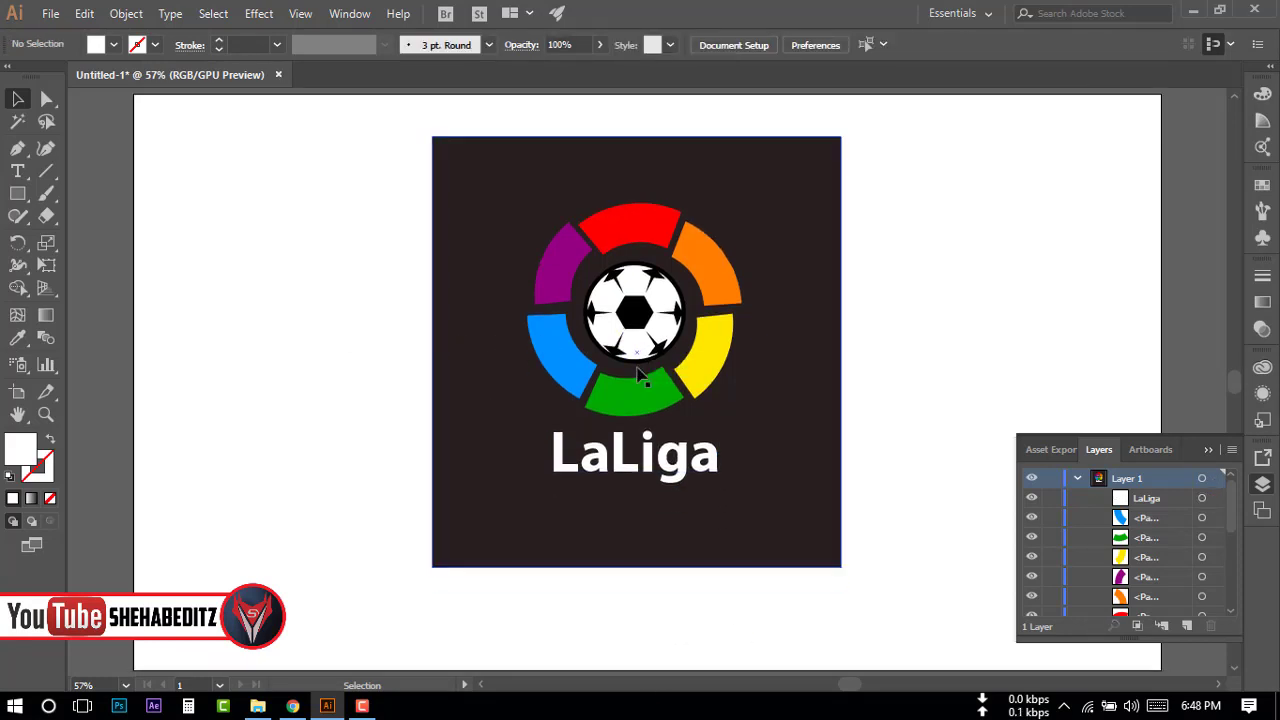
Lock the background rectangle in Layers and group all the logo pieces together.
scroll(1189, 581, down, 10)
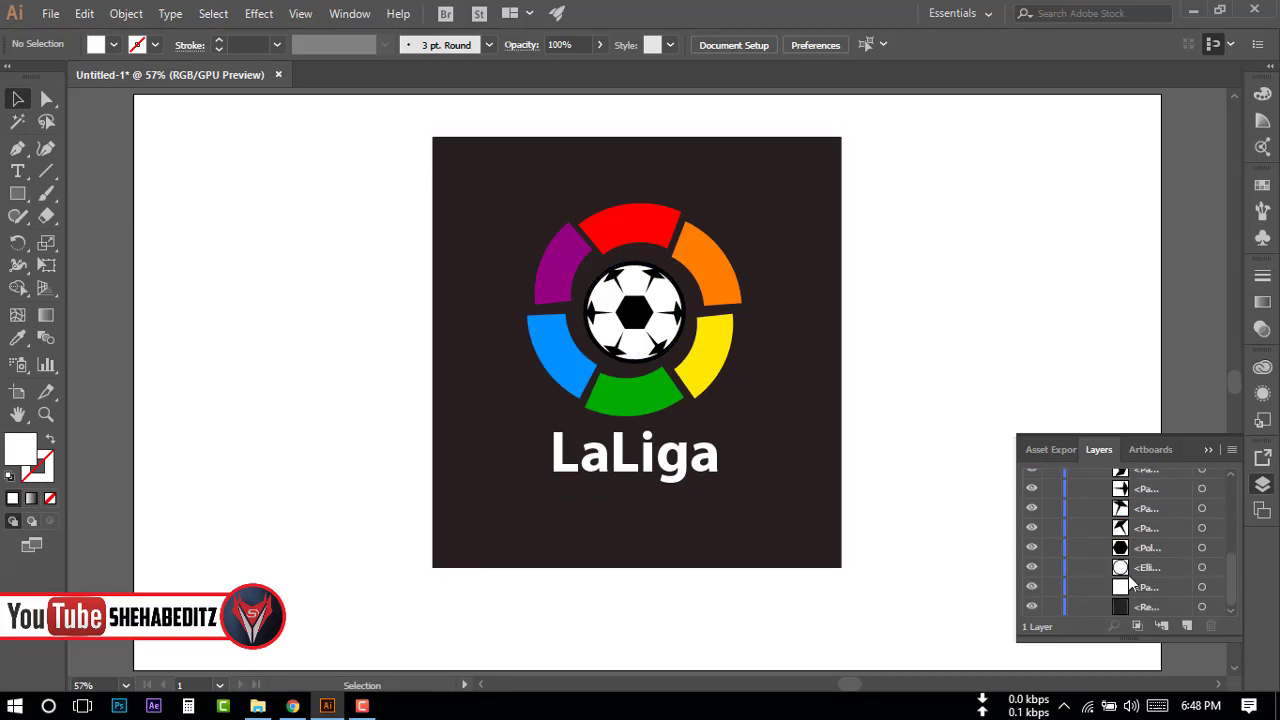
click(1052, 606)
drag(845, 515, 845, 515)
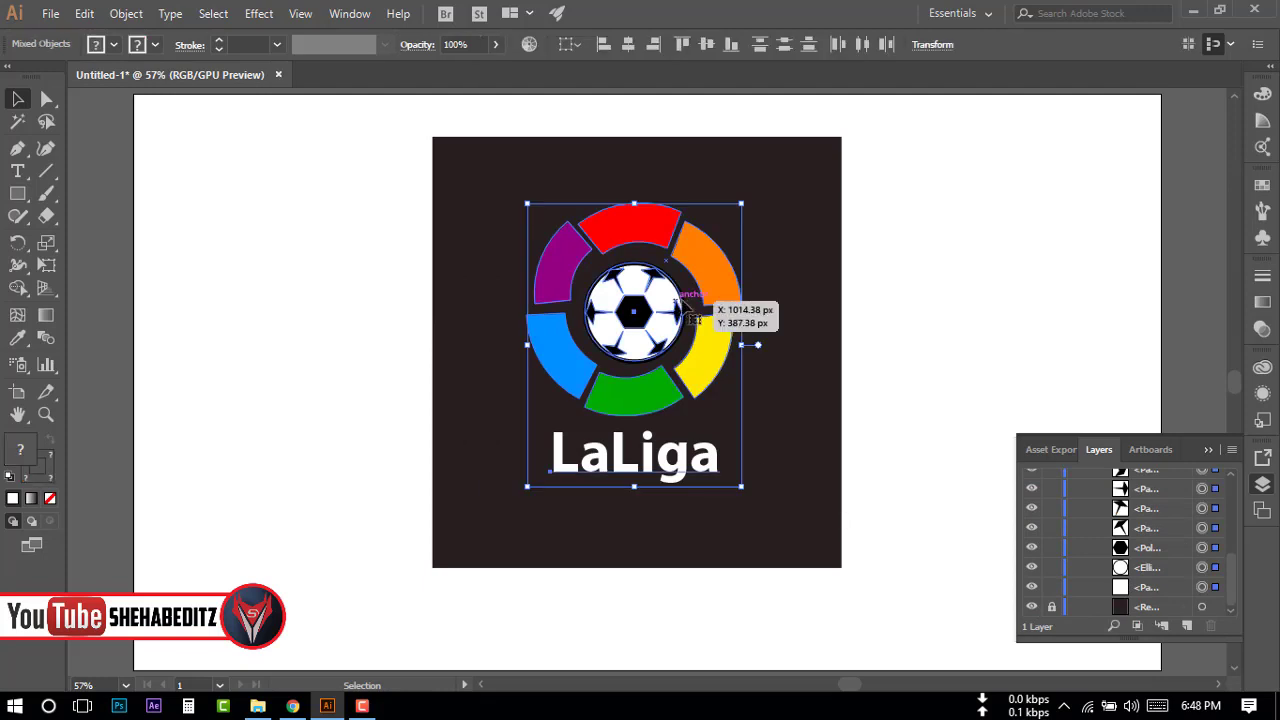
right_click(706, 258)
click(795, 370)
click(727, 576)
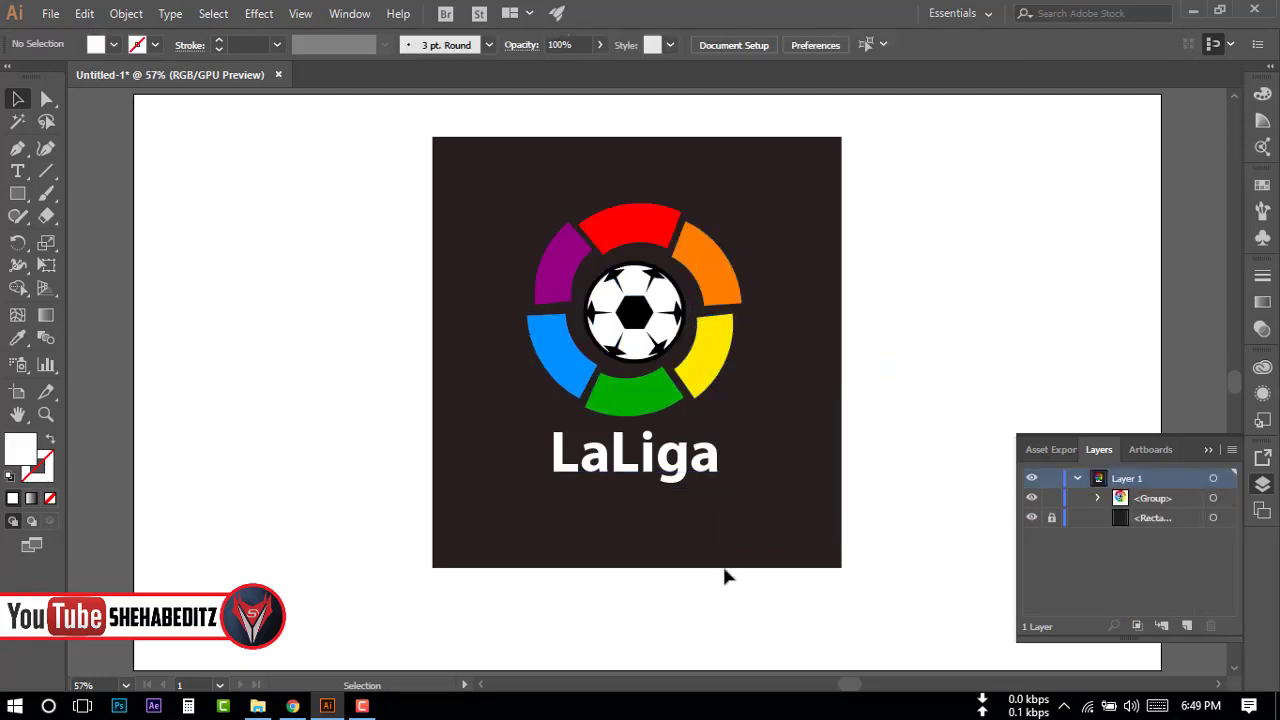
Select the new logo group to check it moves as one object.
click(700, 463)
click(970, 328)
click(618, 225)
click(897, 323)
scroll(427, 220, up, 1)
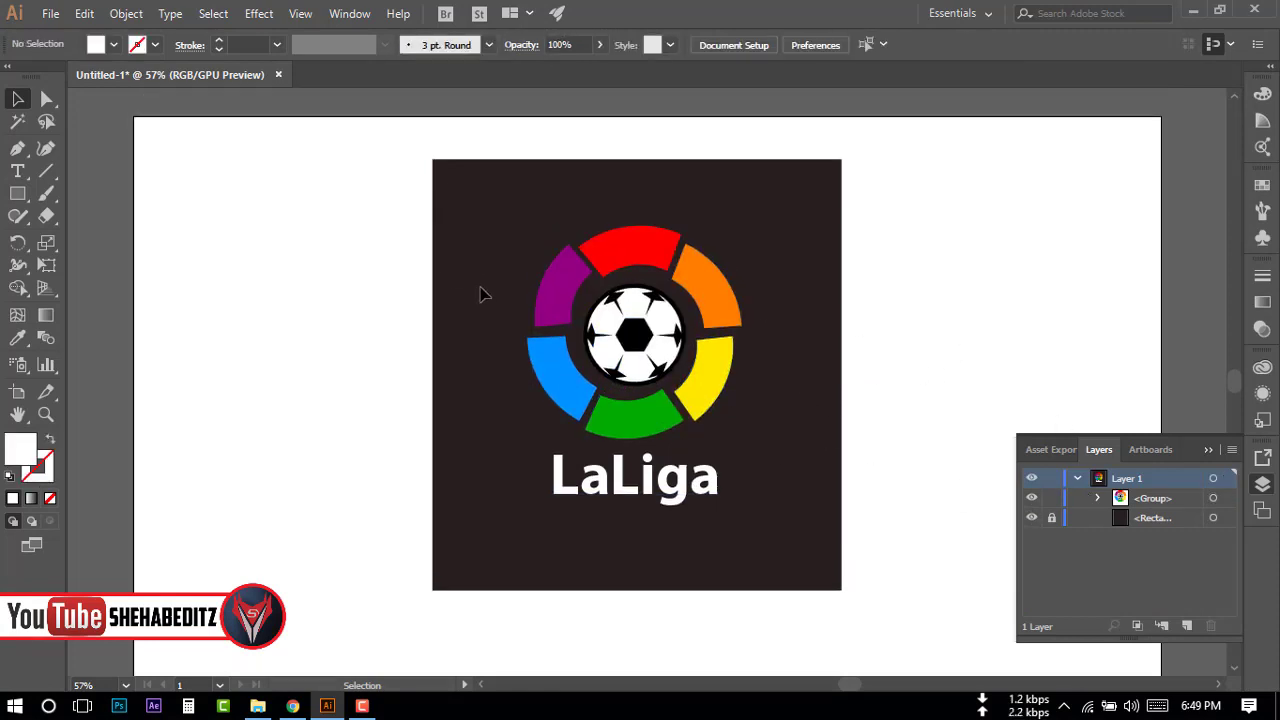